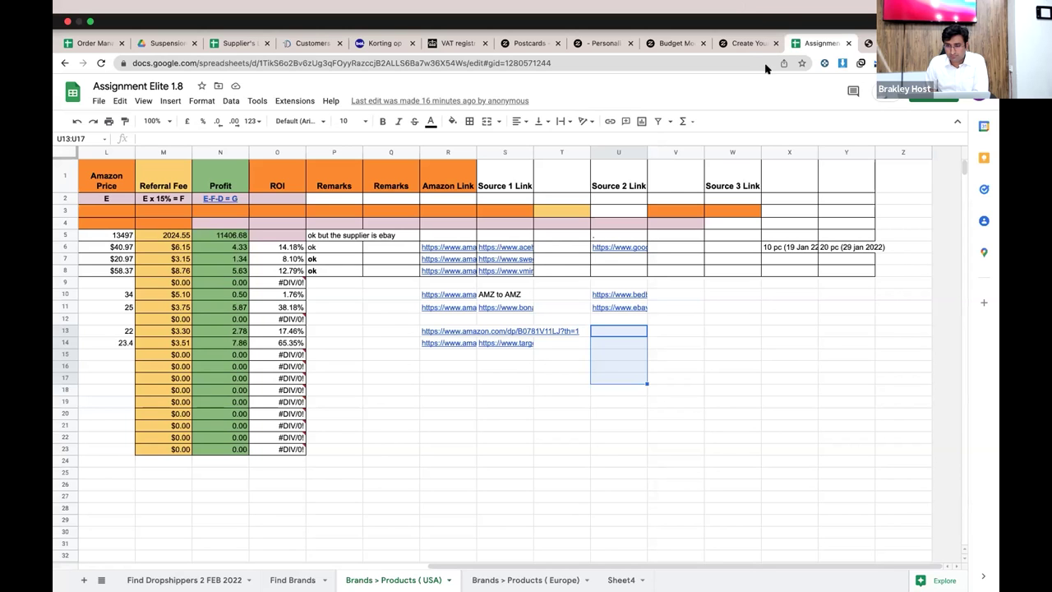
- Open the eBay Source 2 link in row 11 of the Brands > Products (USA) sheet
scroll(664, 353, left, 3)
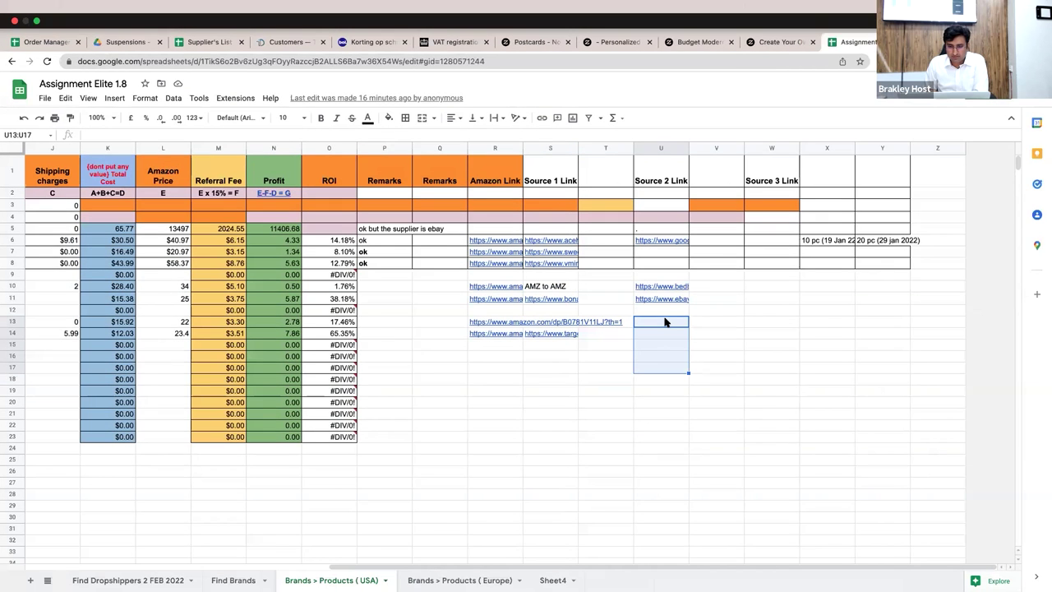
click(666, 321)
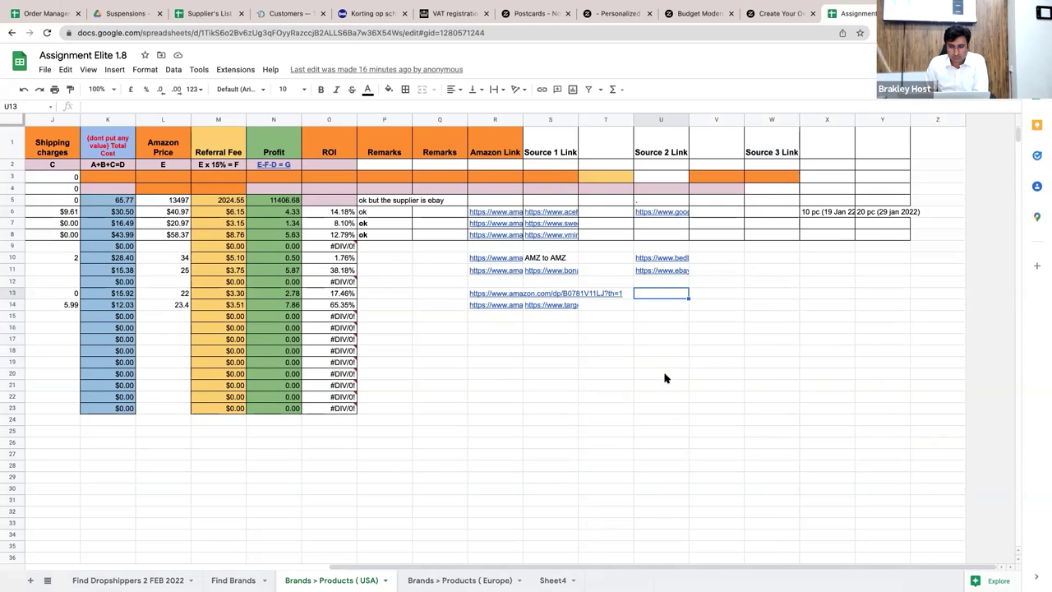
drag(662, 356, 664, 410)
scroll(665, 378, left, 5)
scroll(665, 378, right, 8)
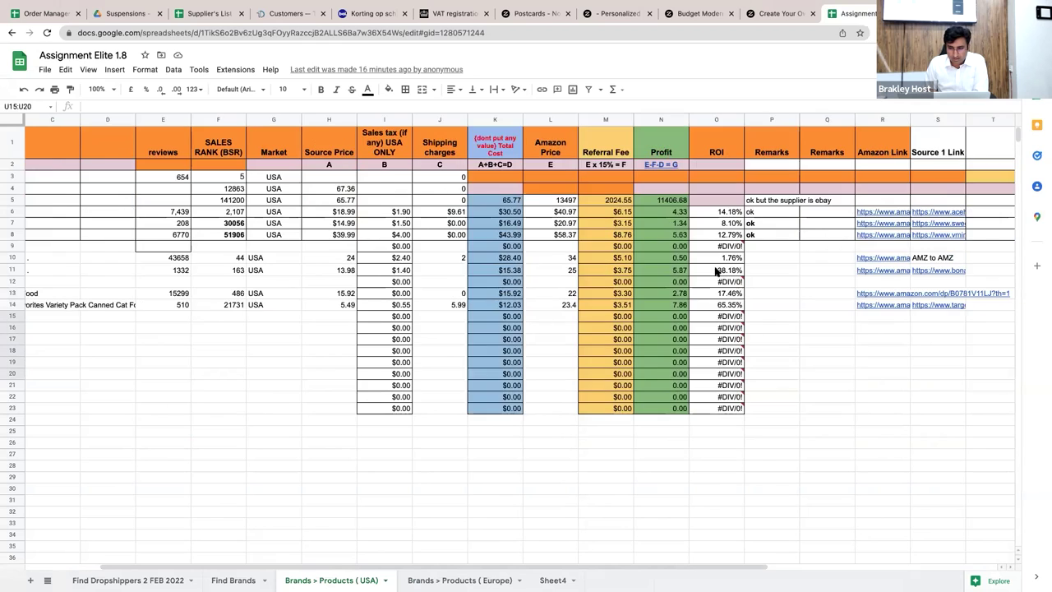
click(716, 270)
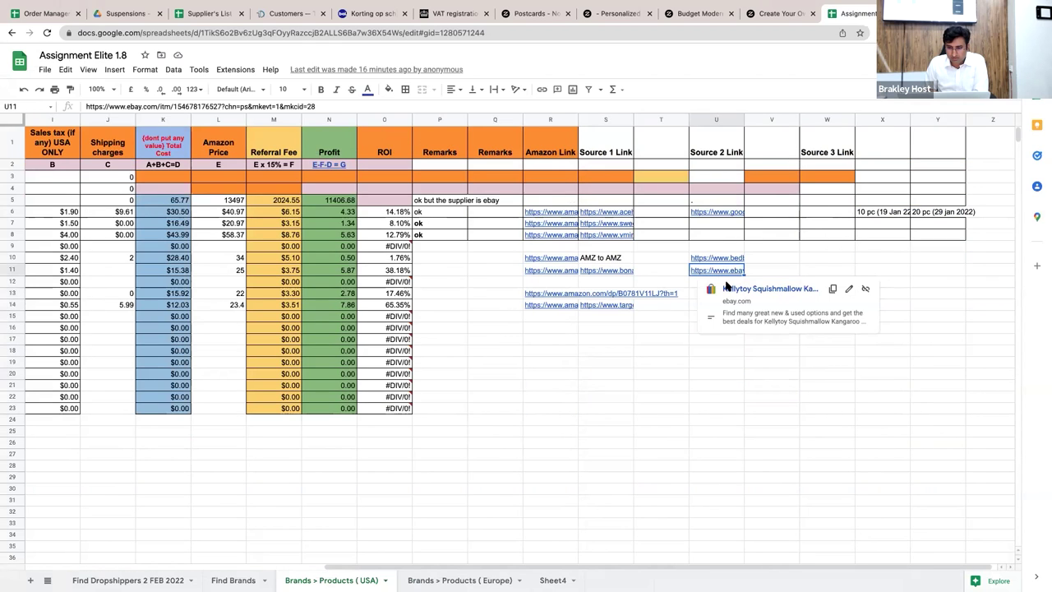
key(alt+Return)
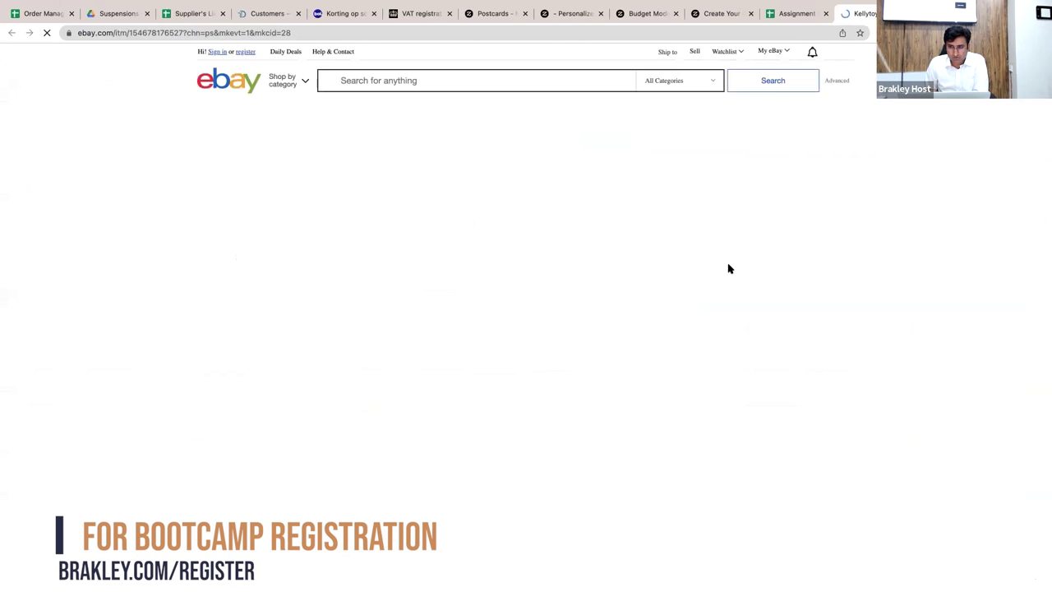
- Open the seller's profile from the Kellytoy Squishmallow Kangaroo listing and browse the seller's items for sale
scroll(728, 269, down, 2)
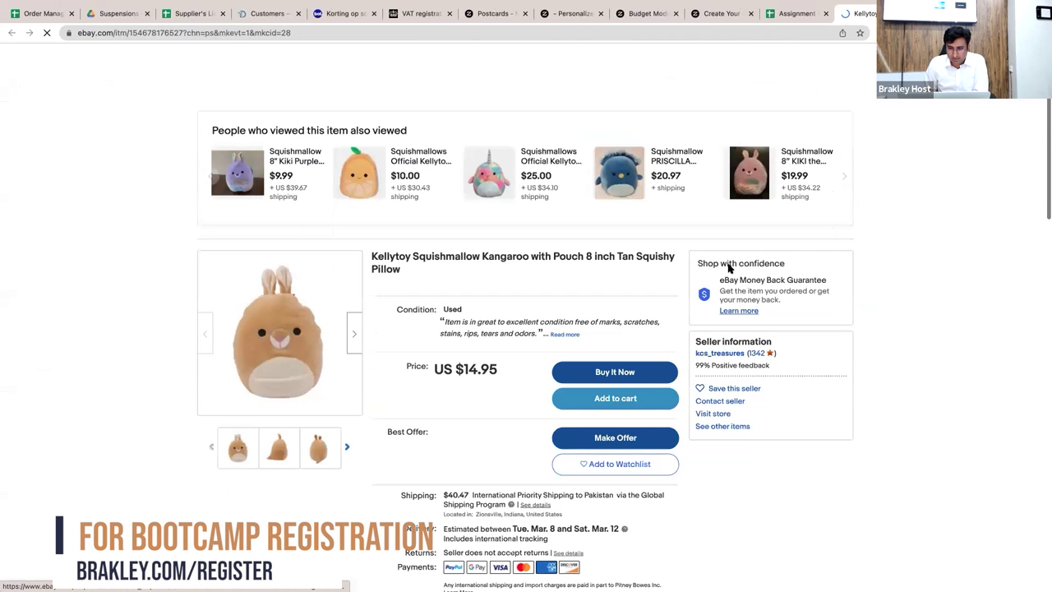
scroll(723, 254, down, 3)
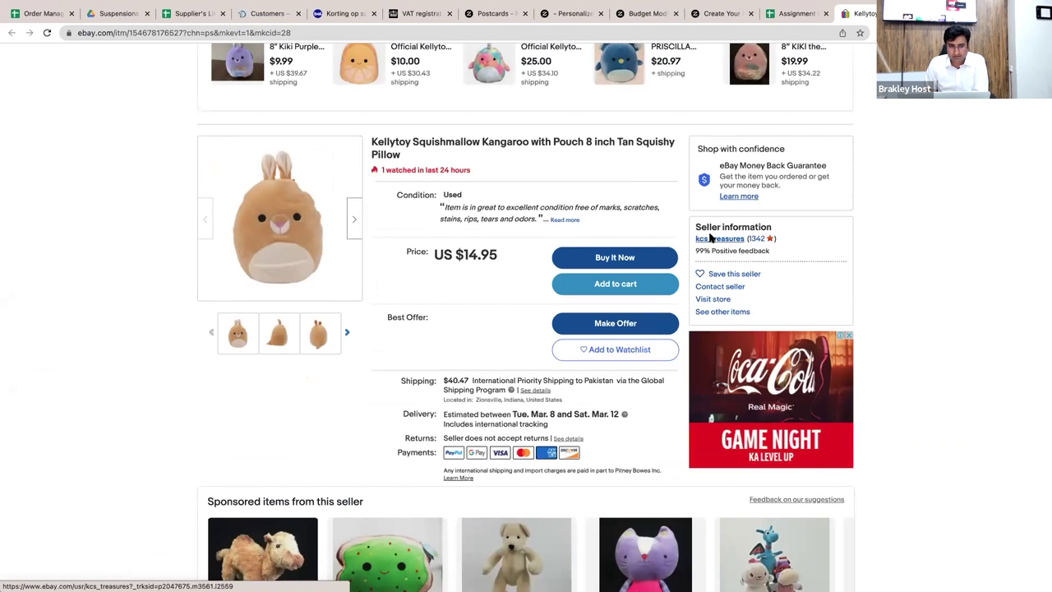
click(712, 237)
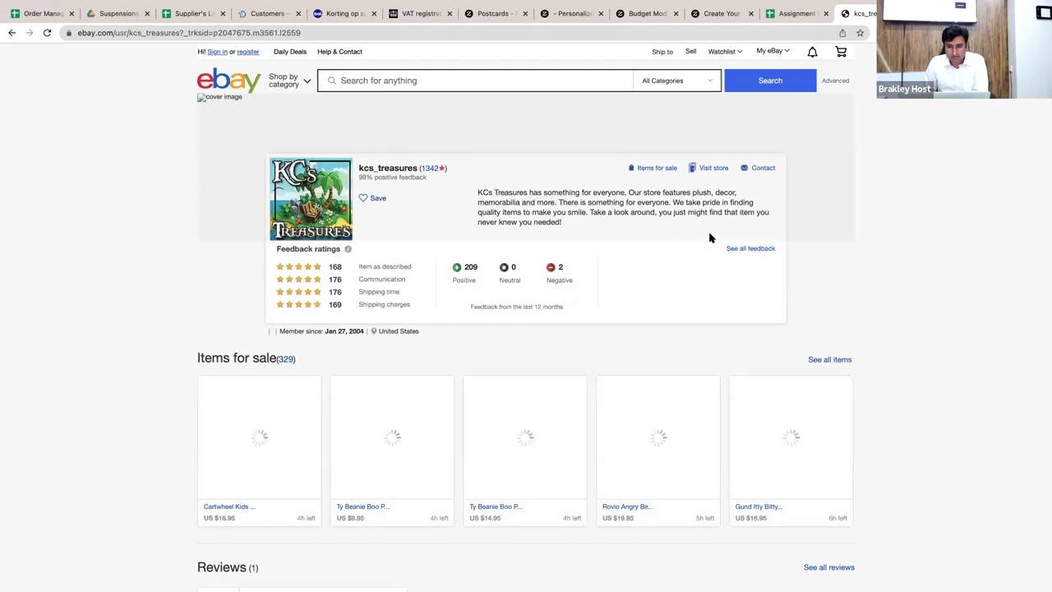
click(660, 173)
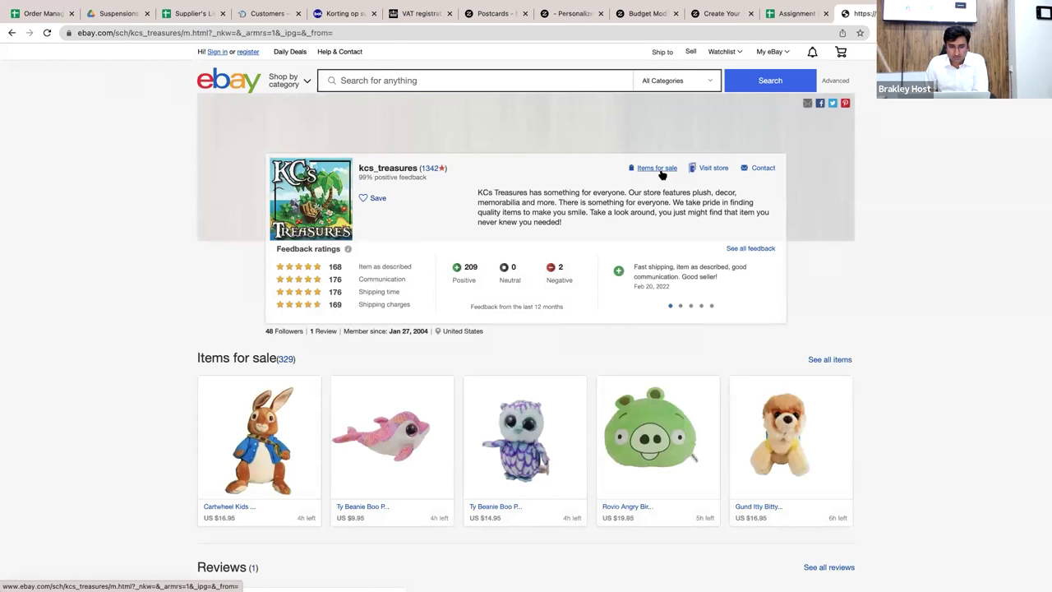
scroll(662, 175, down, 12)
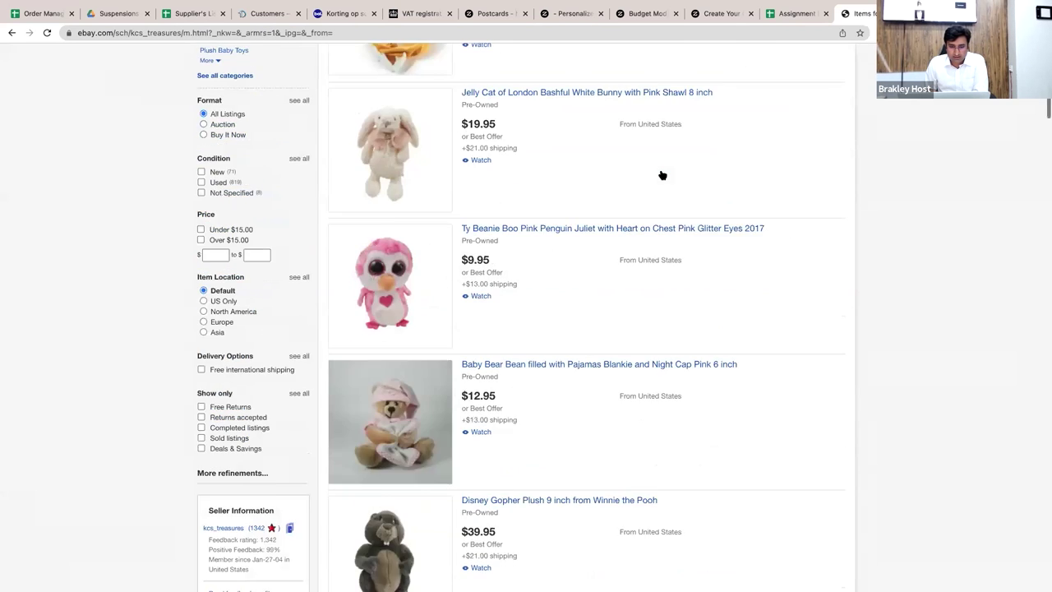
scroll(663, 175, down, 10)
scroll(663, 167, up, 4)
scroll(660, 167, up, 15)
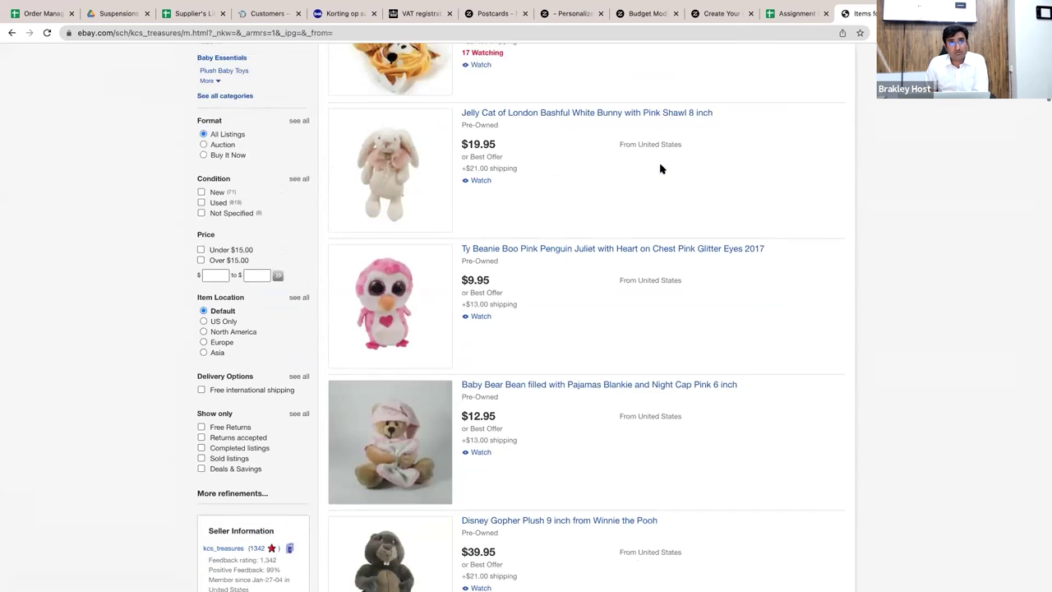
- Return to the Assignment Elite 1.8 spreadsheet and open the Bed Bath & Beyond Source 2 link in row 10
click(795, 13)
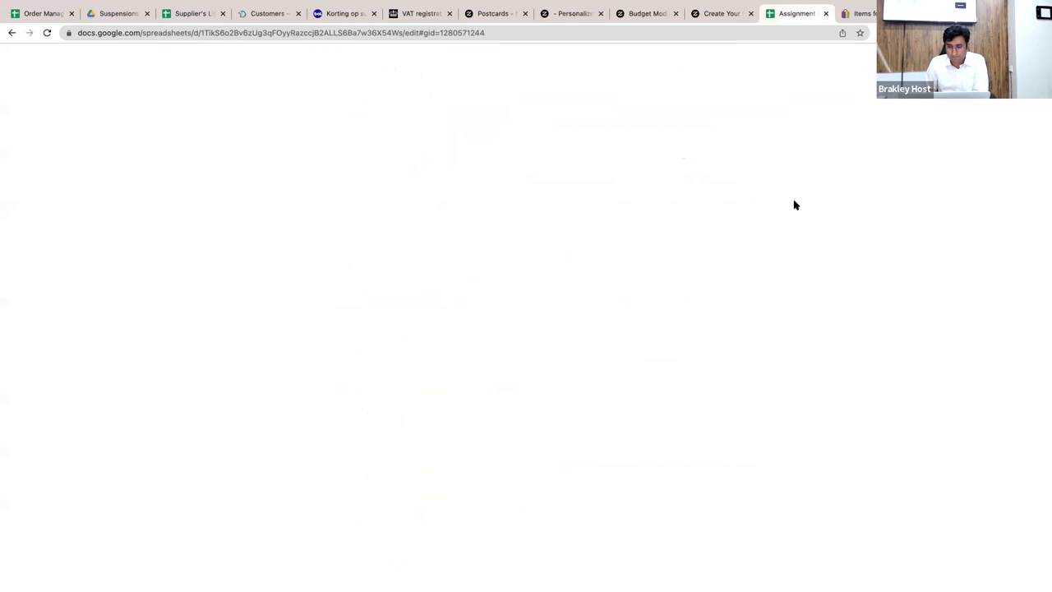
click(725, 258)
click(736, 278)
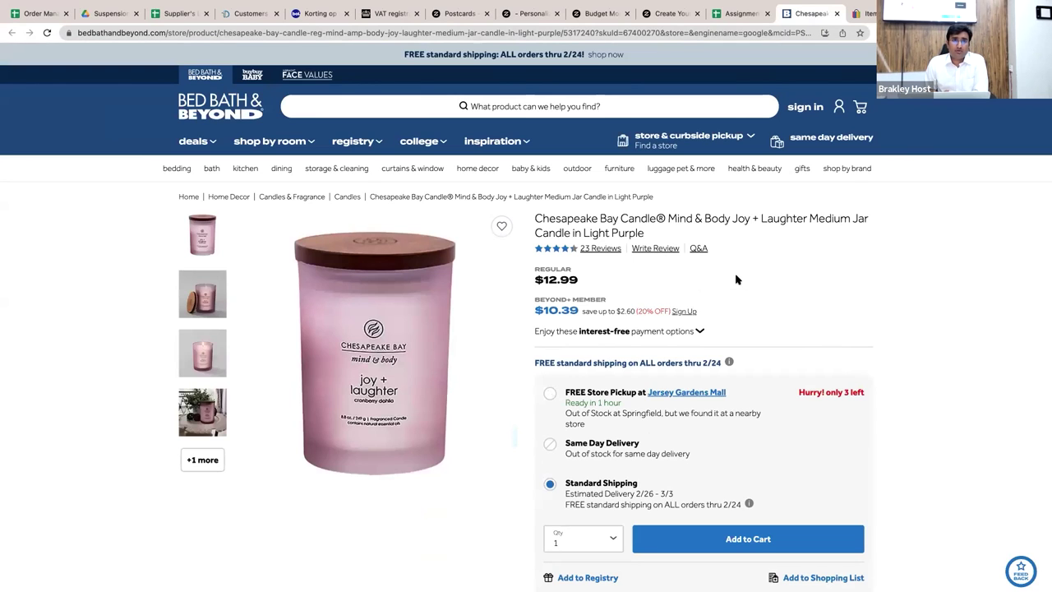
scroll(736, 280, down, 1)
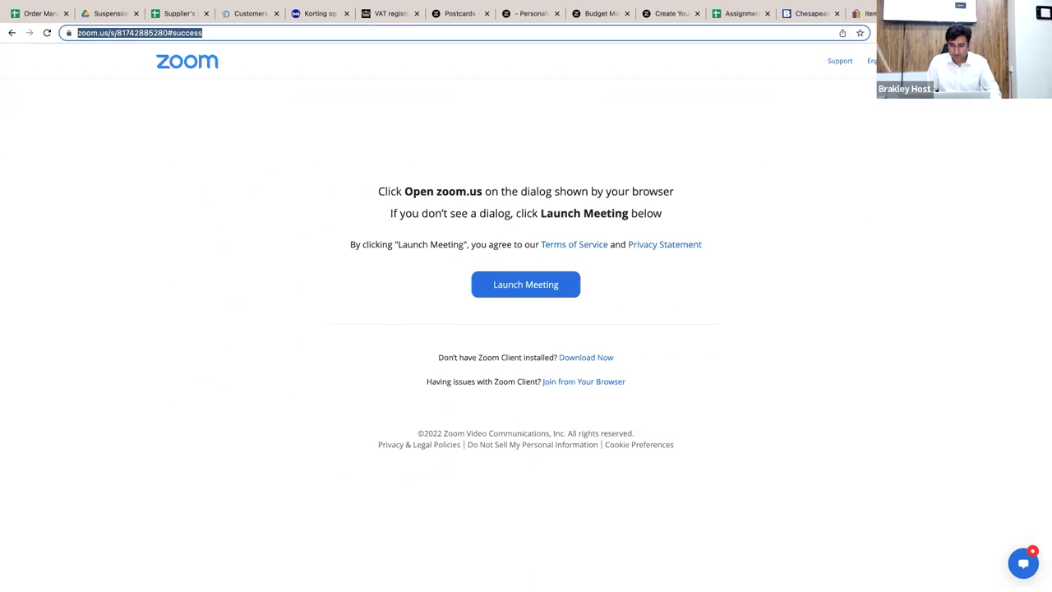
- Search Google for chewy in a new browser tab, followed by a search for petco
key(ctrl+t)
text(chewy)
key(Return)
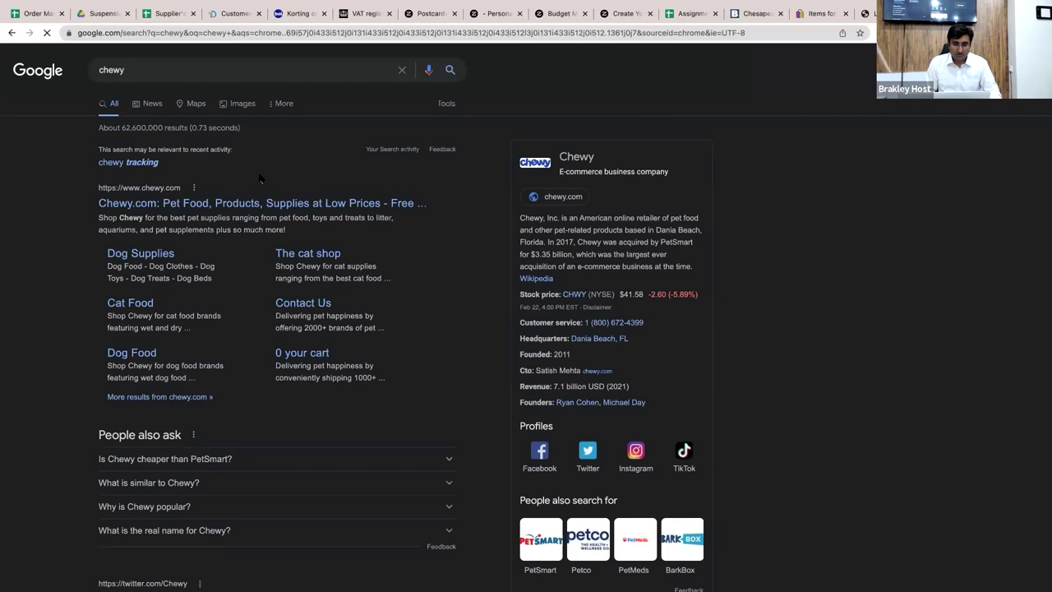
click(173, 72)
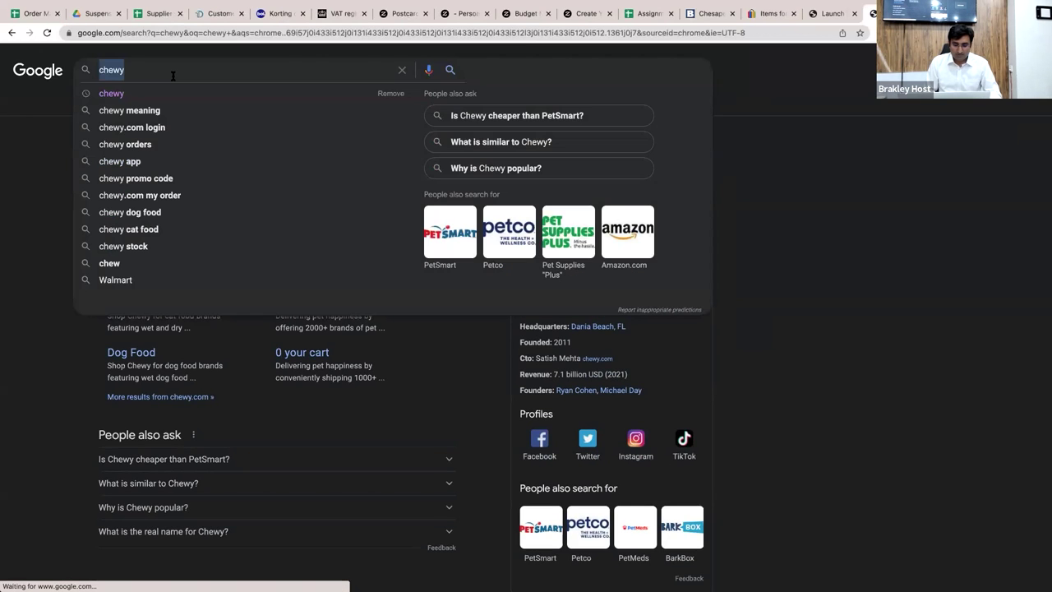
text(petco)
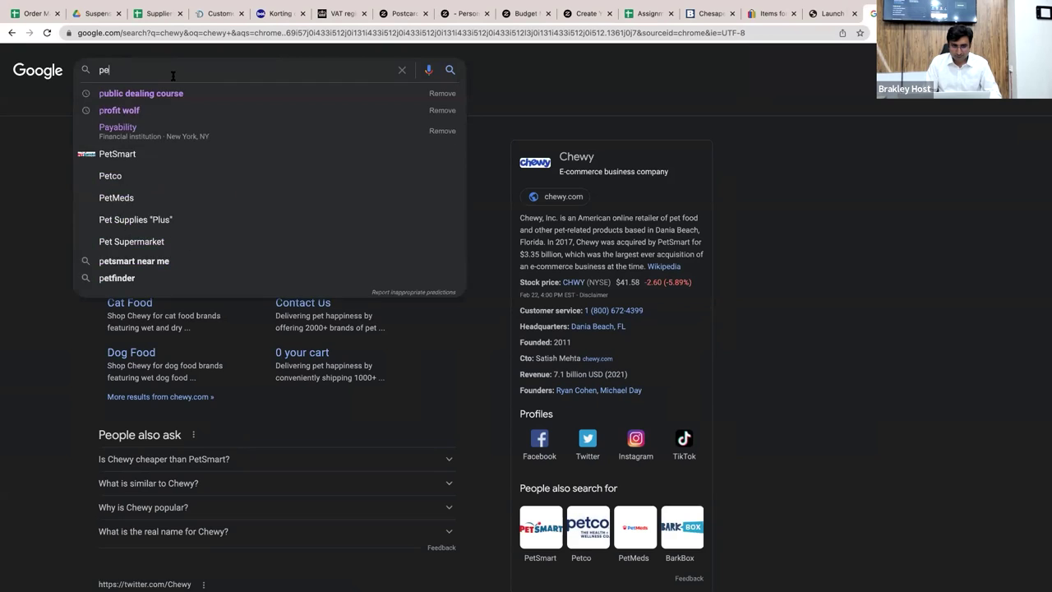
key(Return)
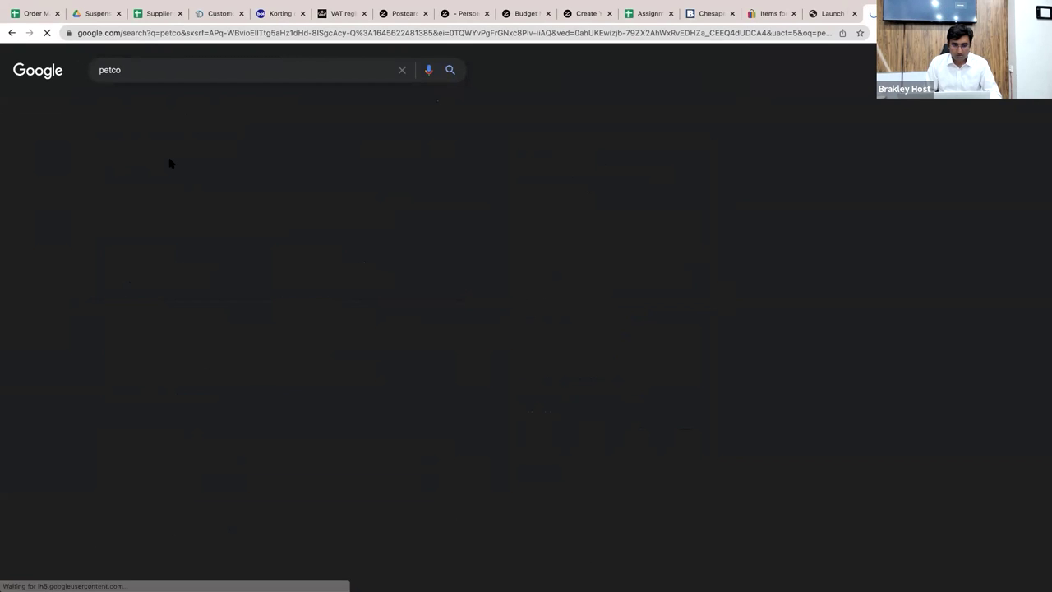
- Search Google for target and clear the search box once the results have loaded
click(137, 72)
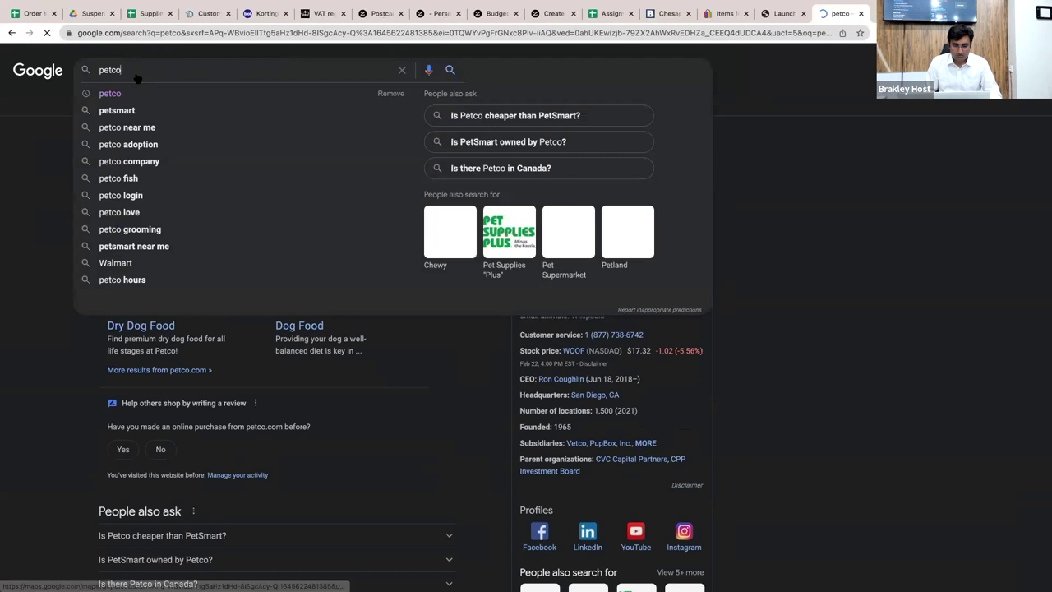
text(target)
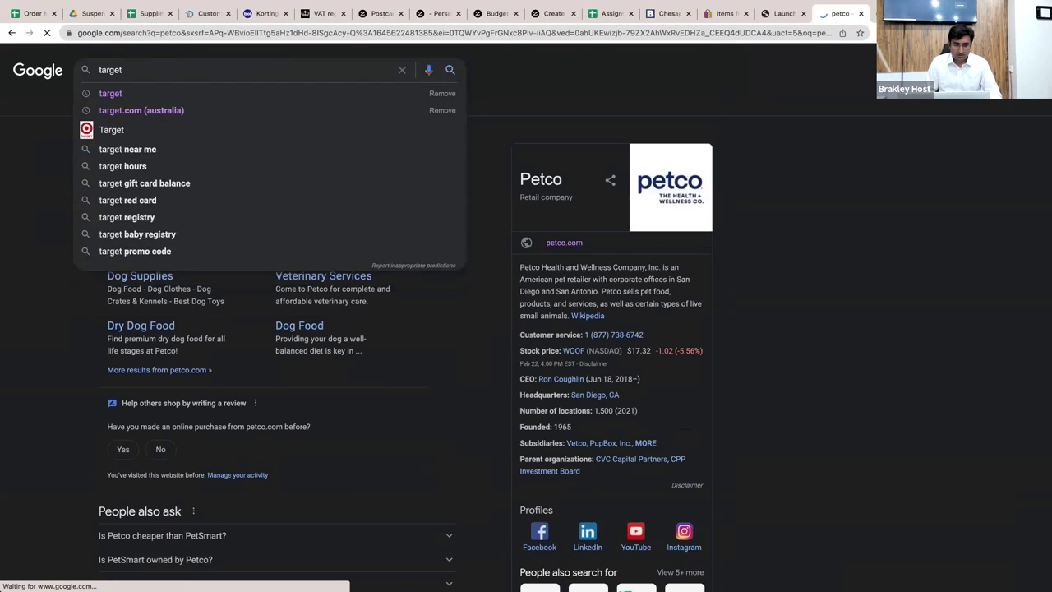
key(Return)
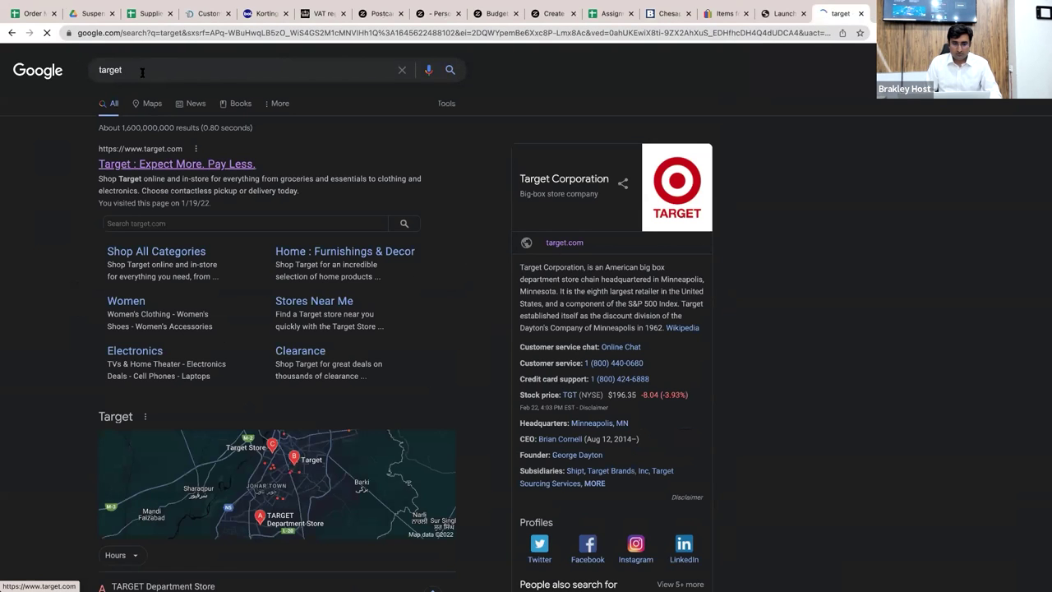
click(402, 70)
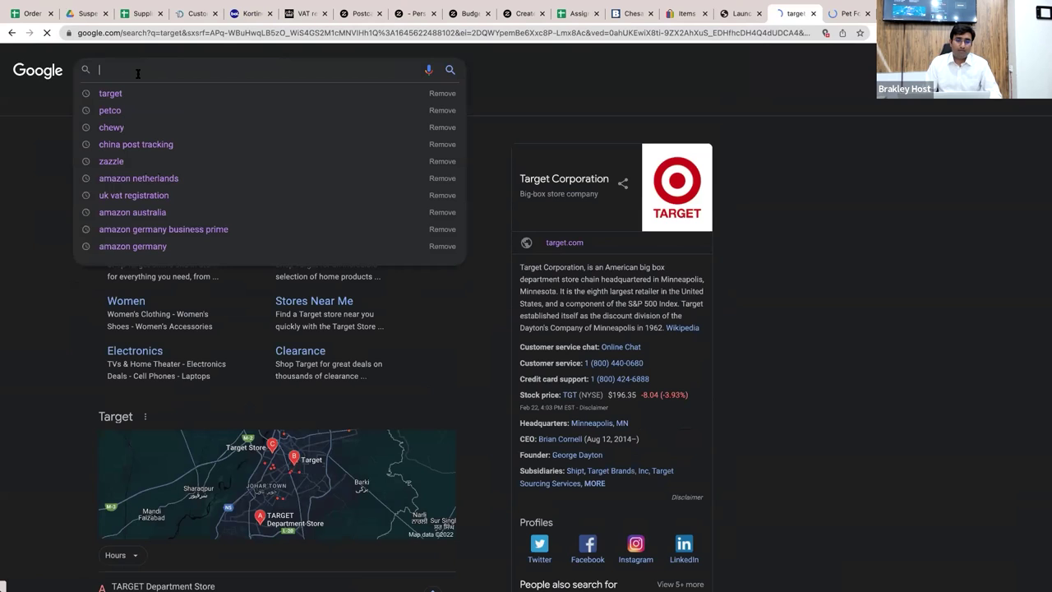
click(4, 154)
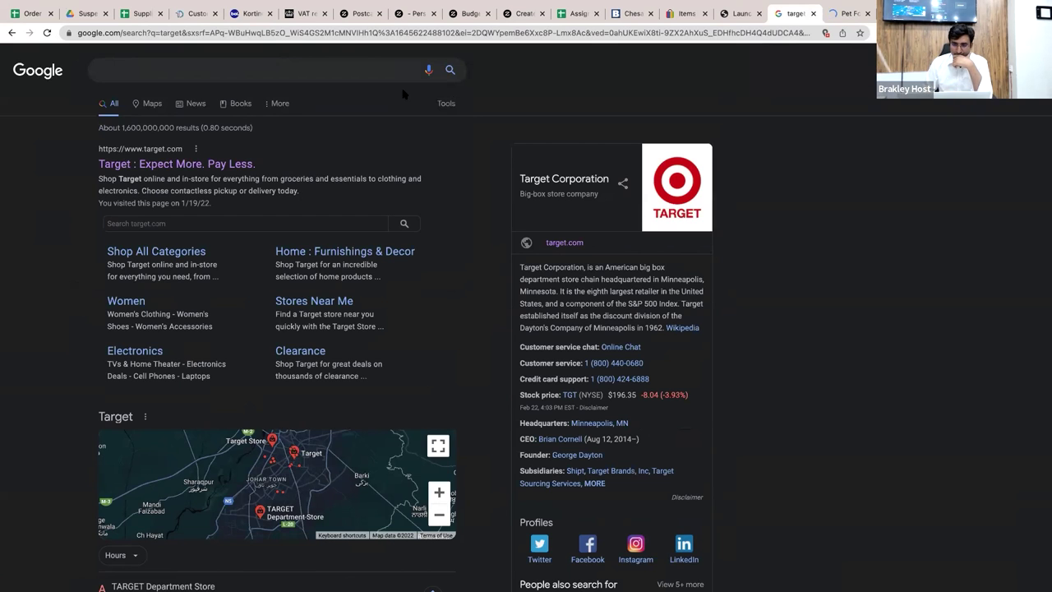
- Review the Brands > Products (Europe) sheet of the assignment spreadsheet, from the pricing columns to the source links
click(573, 13)
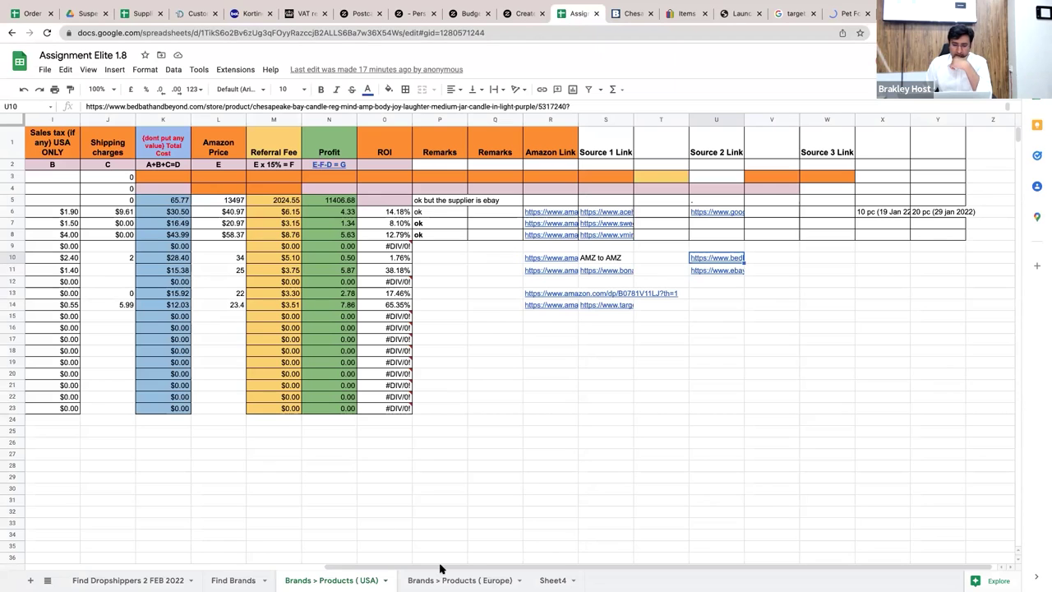
click(450, 580)
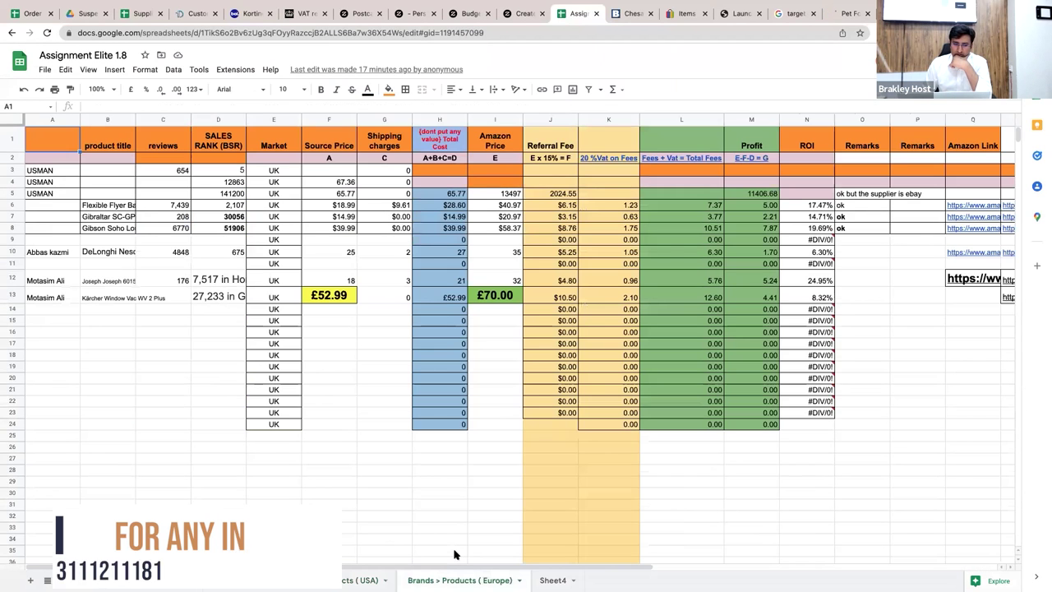
scroll(500, 455, down, 1)
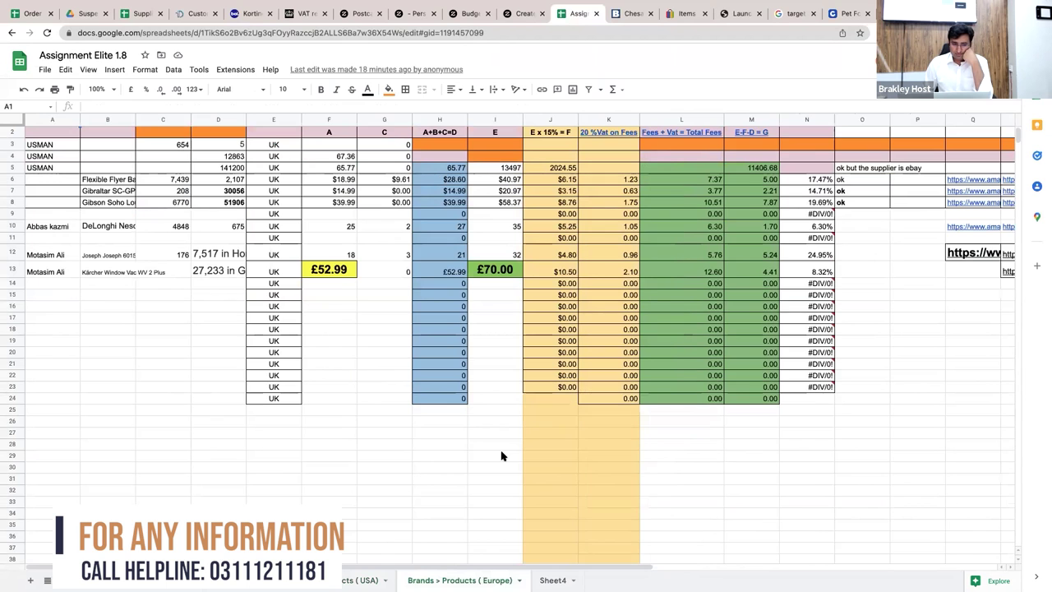
scroll(501, 455, right, 4)
scroll(501, 456, right, 5)
scroll(501, 455, up, 1)
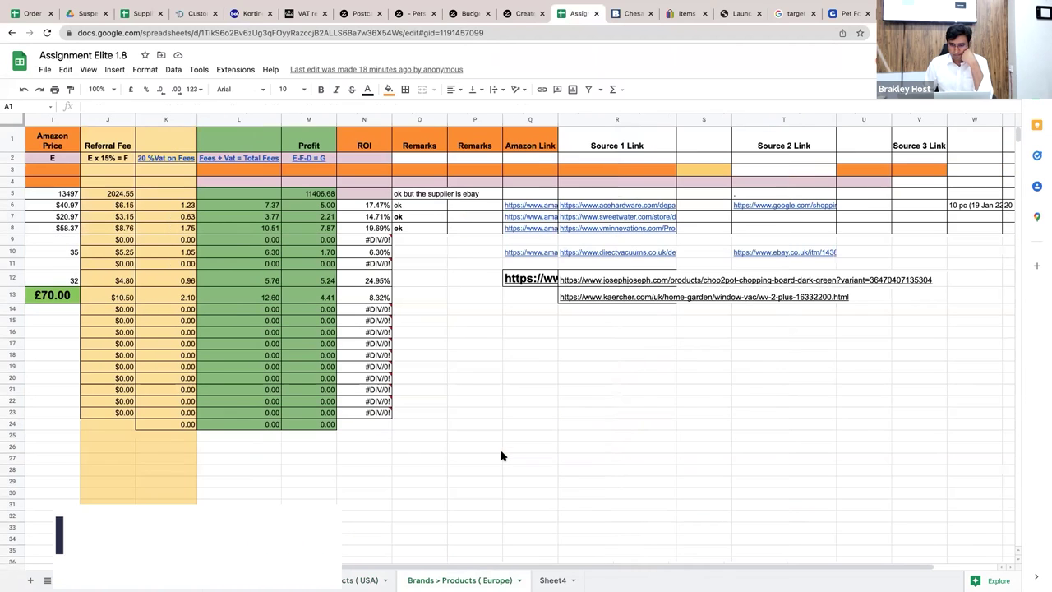
- Open the Amazon link in row 12 of the Europe sheet and view the Joseph Joseph chopping board listing
click(539, 283)
click(575, 299)
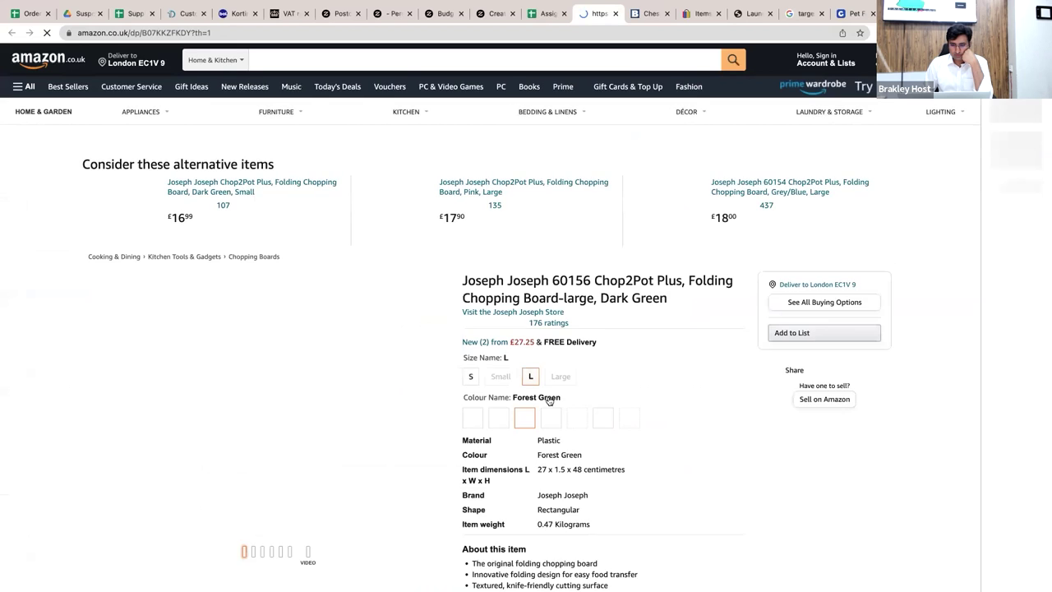
scroll(548, 345, down, 2)
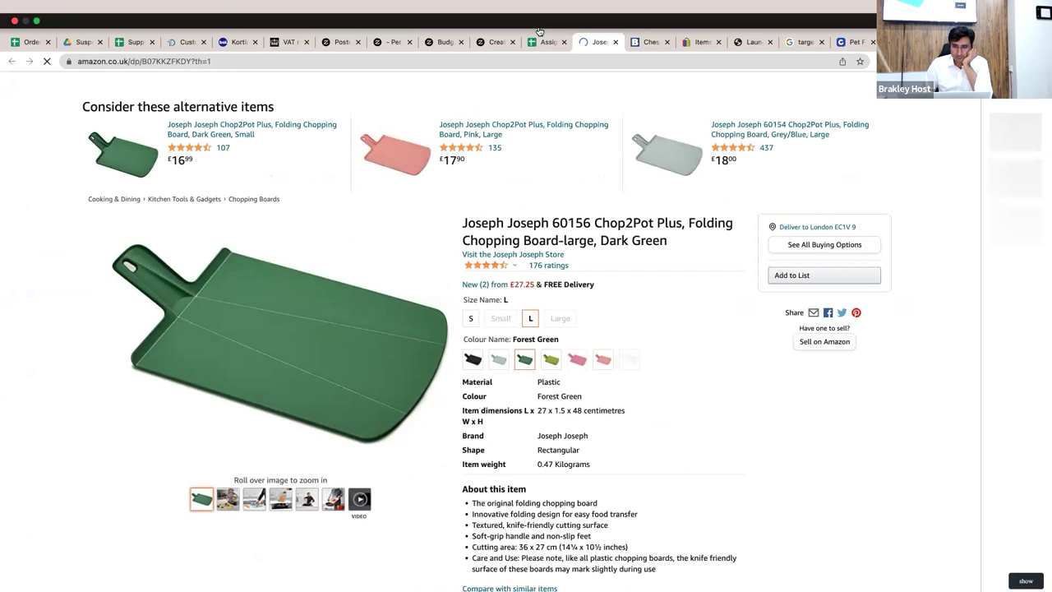
- Check the row 12 figures in the Europe sheet against the chopping board's Amazon listing
click(544, 41)
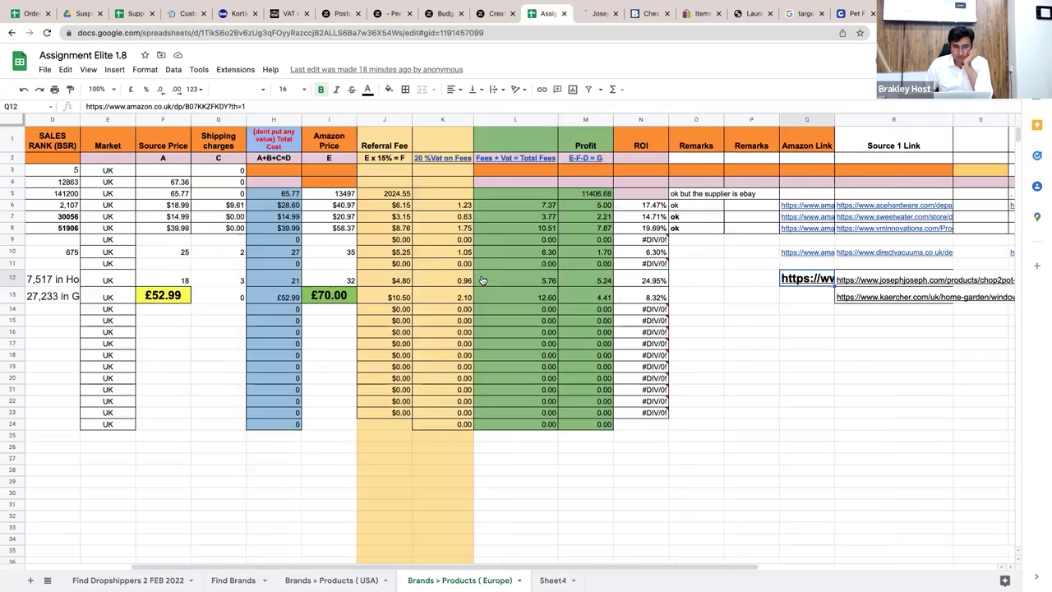
scroll(483, 280, left, 3)
scroll(483, 280, right, 4)
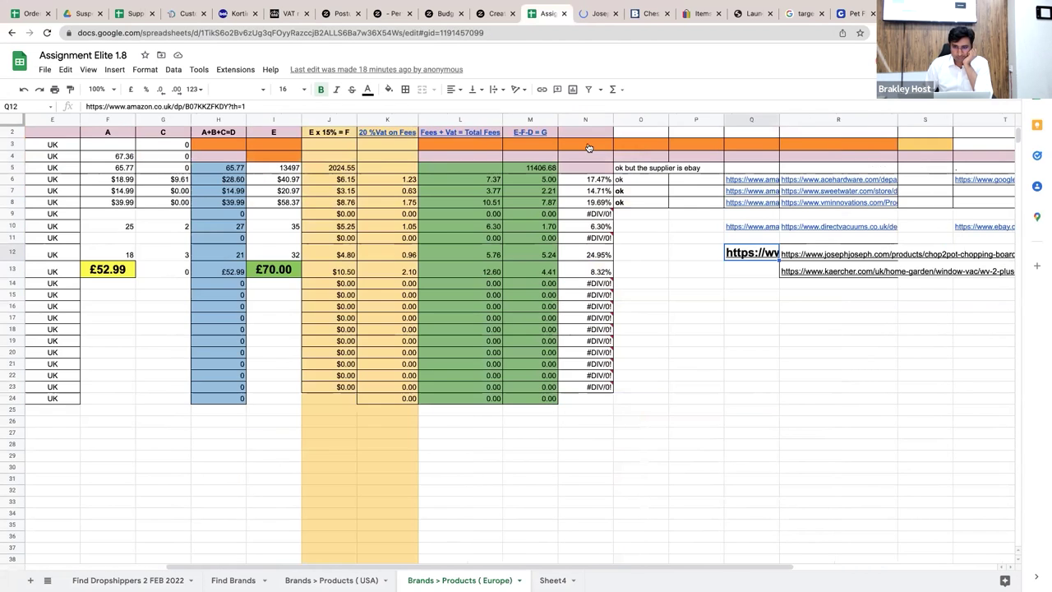
scroll(589, 148, right, 3)
key(ctrl+Tab)
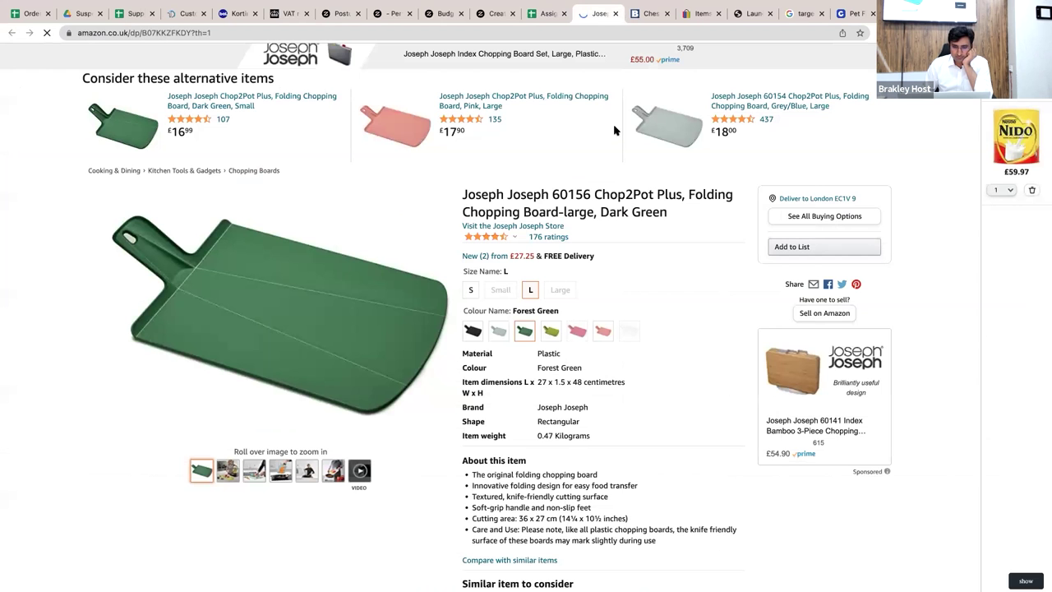
- View the seller offers for the Forest Green chopping board, close them, and switch the colour to Dove Grey
click(526, 256)
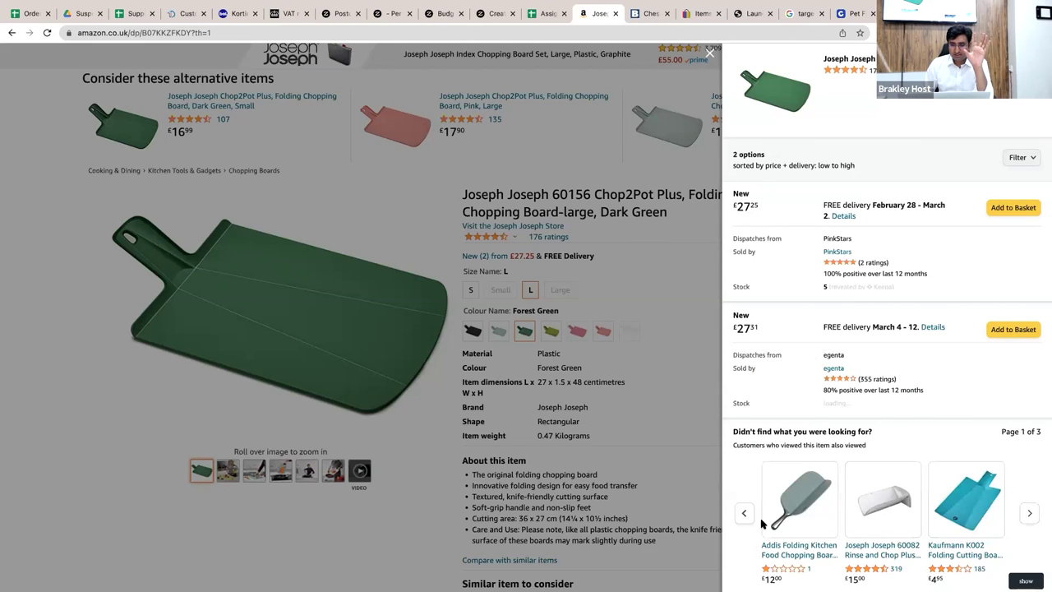
click(626, 393)
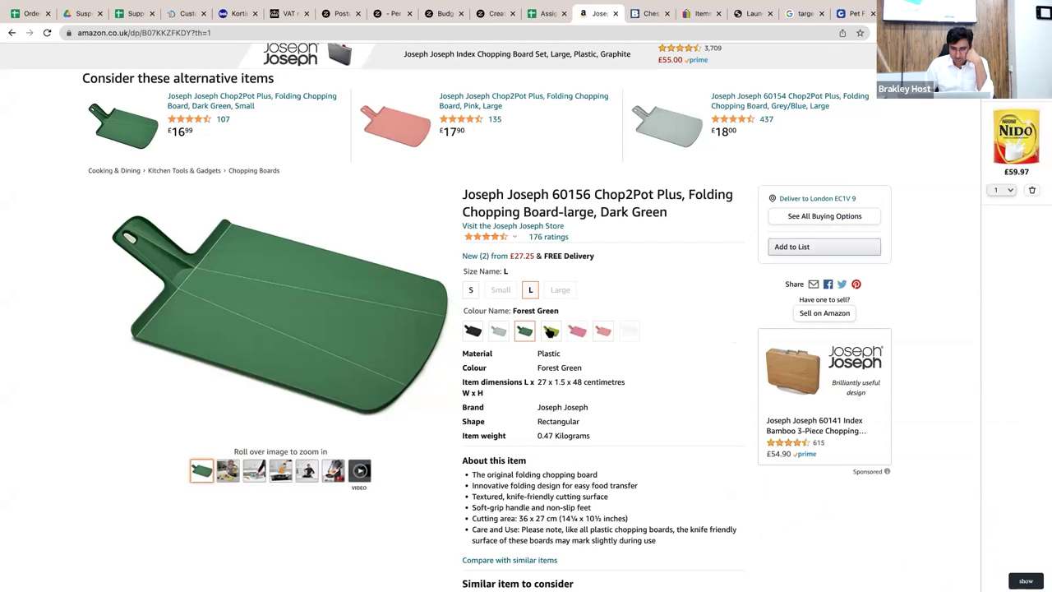
click(549, 331)
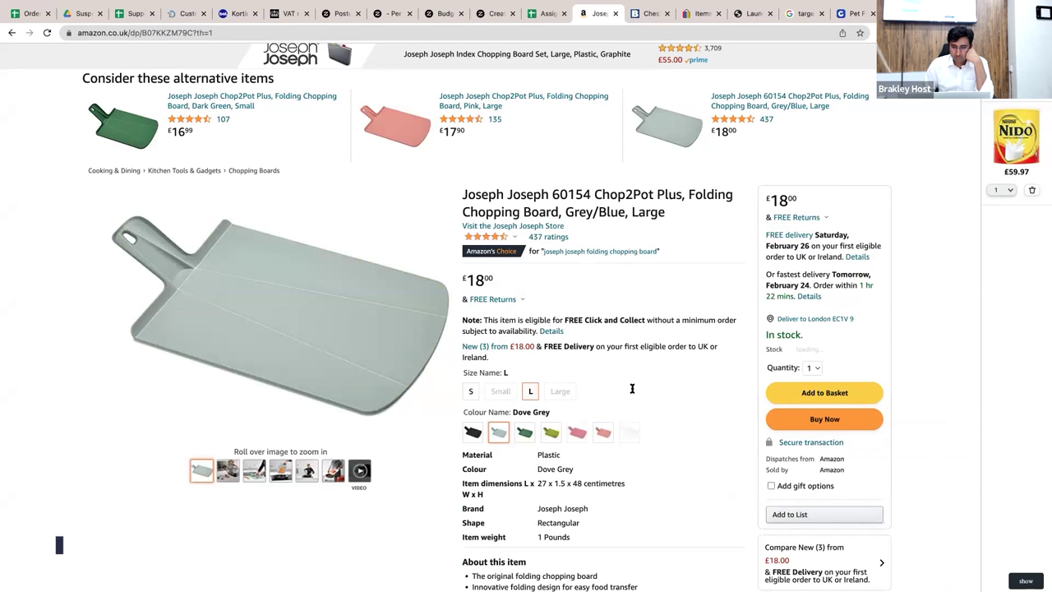
- Switch the chopping board's colour back to Forest Green on the Amazon listing
drag(632, 388, 586, 403)
click(522, 400)
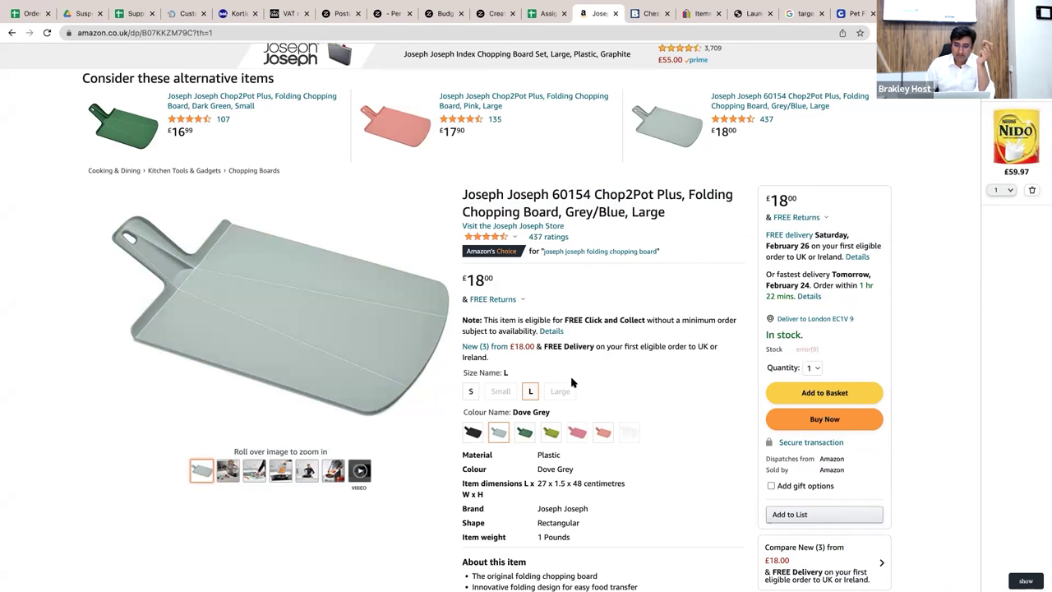
click(529, 438)
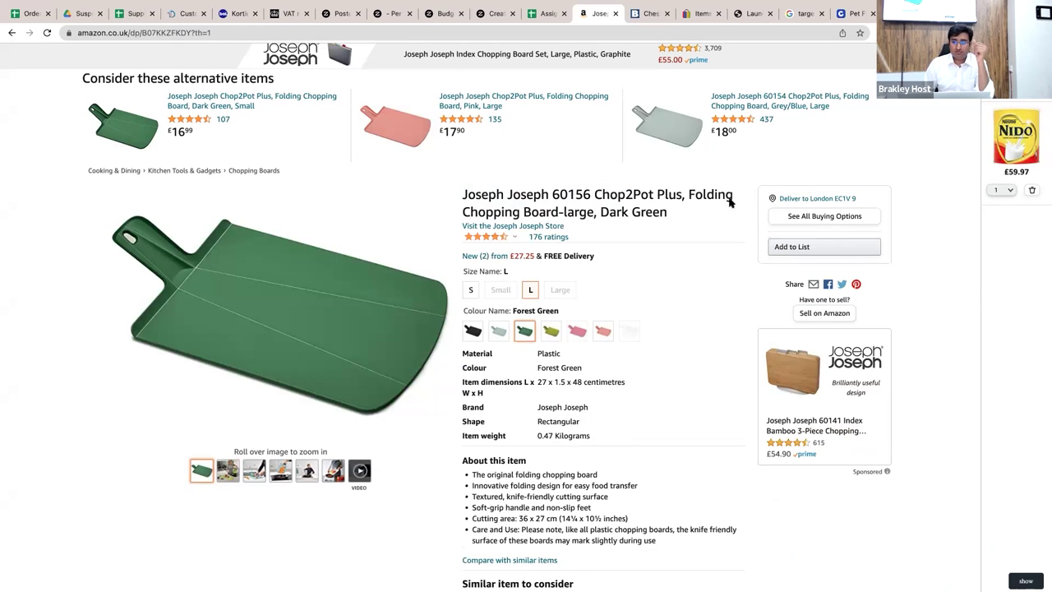
- Return to the Europe sheet and open the Kärcher supplier link in cell R13
click(551, 15)
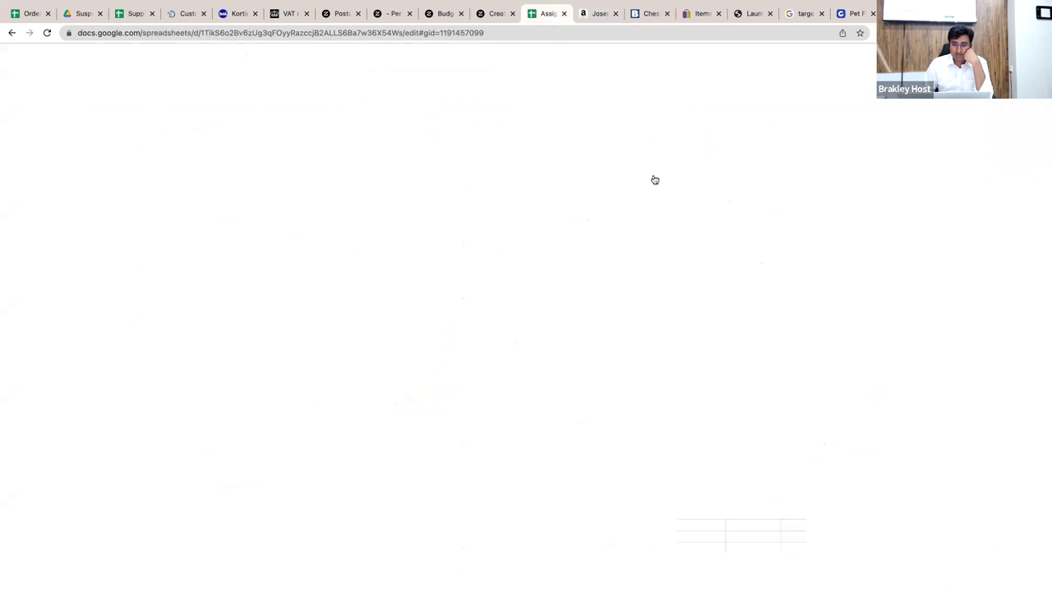
click(491, 270)
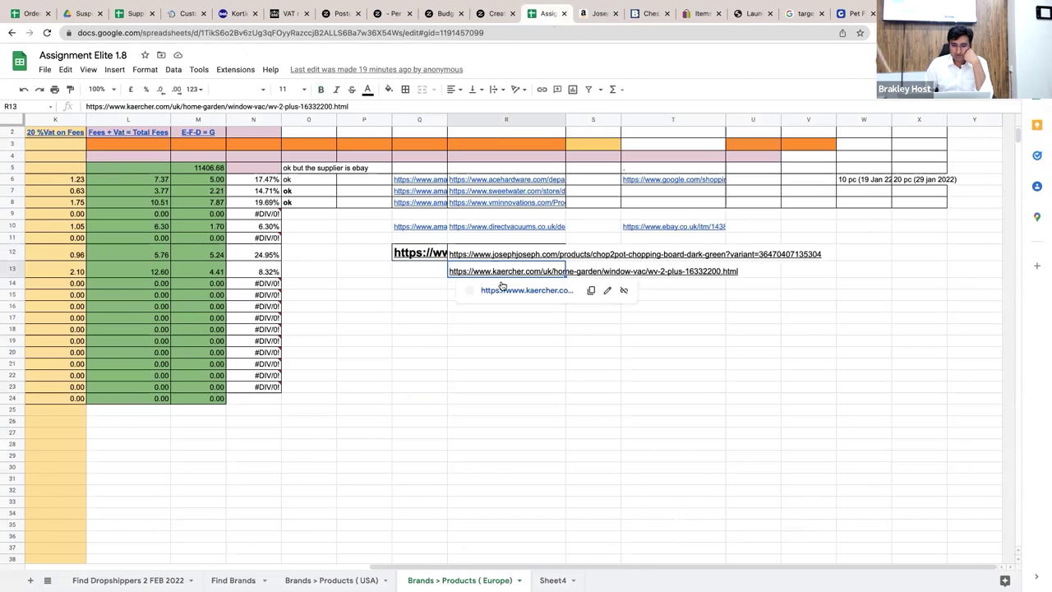
click(505, 289)
click(523, 13)
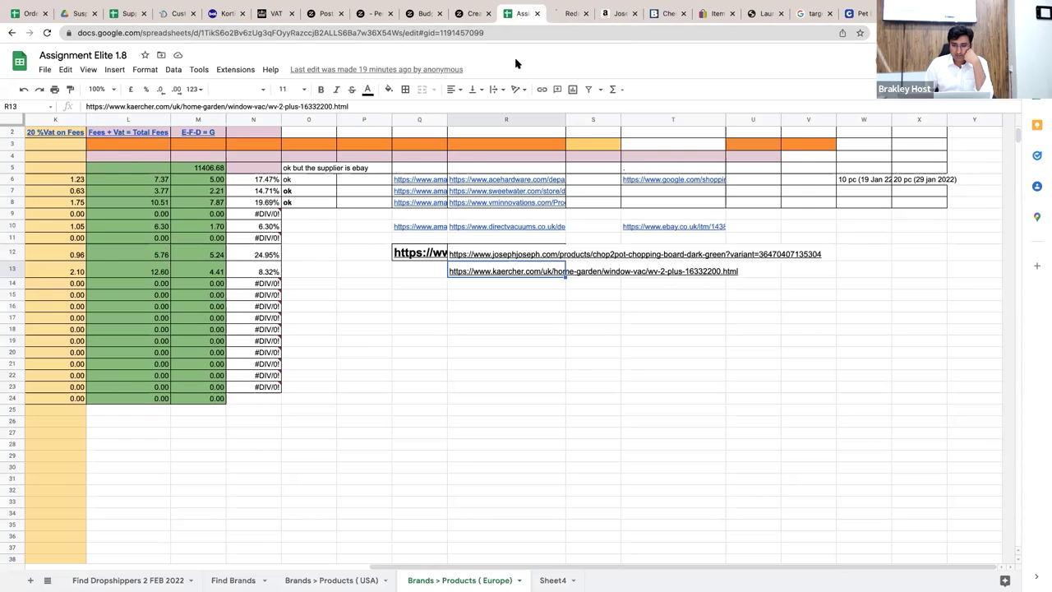
click(425, 263)
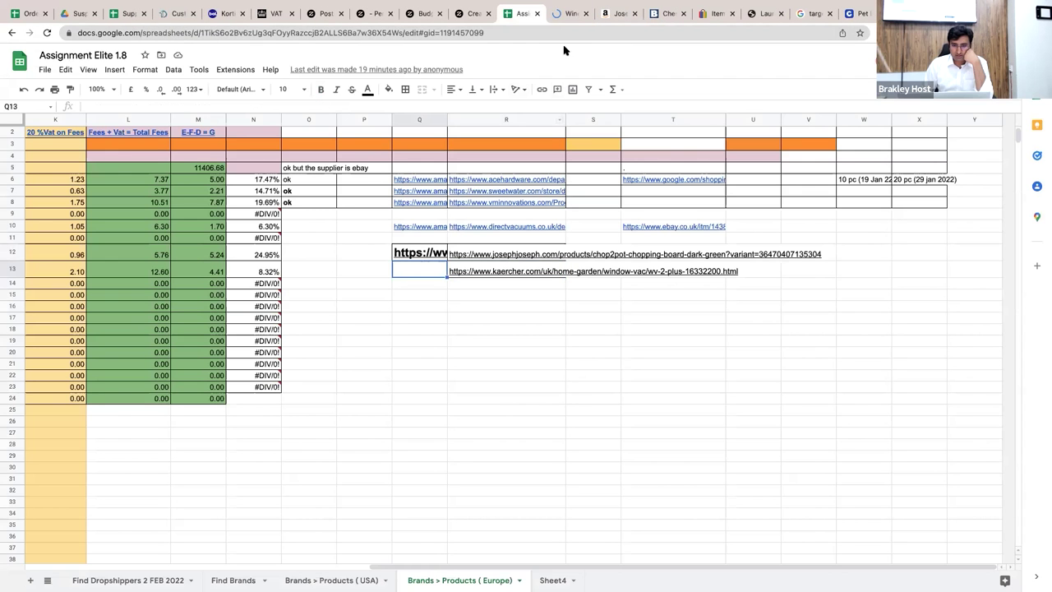
click(565, 14)
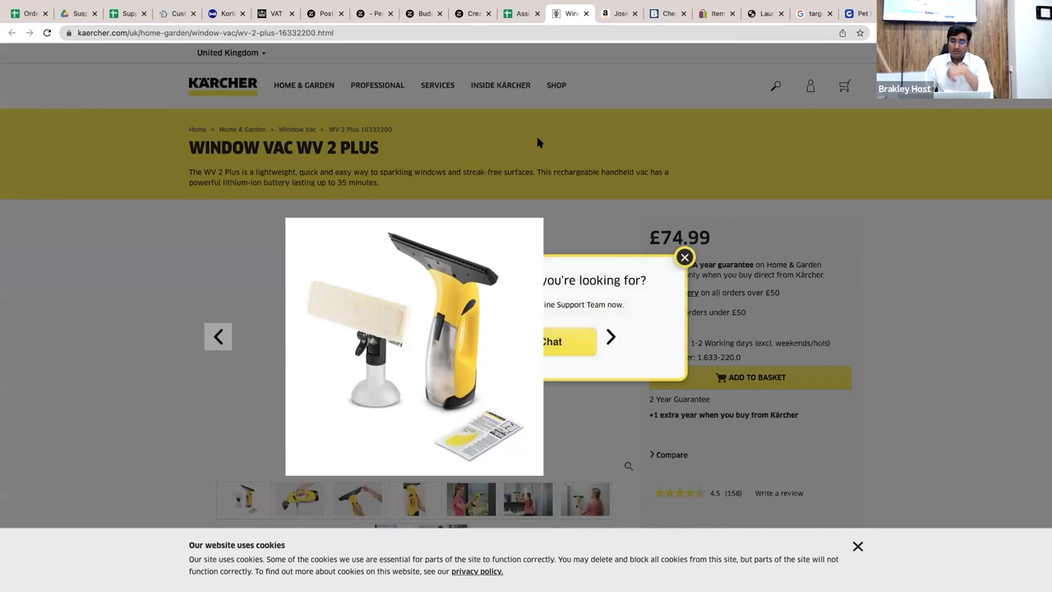
- Dismiss the chat pop-up on the Window Vac WV 2 Plus page and check its price and delivery terms
click(684, 258)
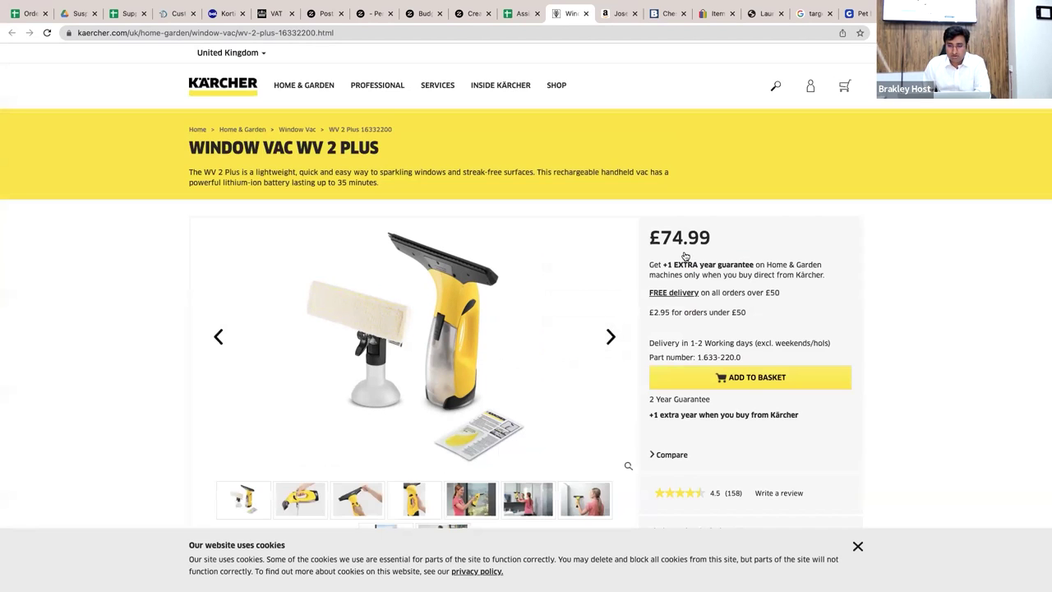
scroll(685, 256, down, 3)
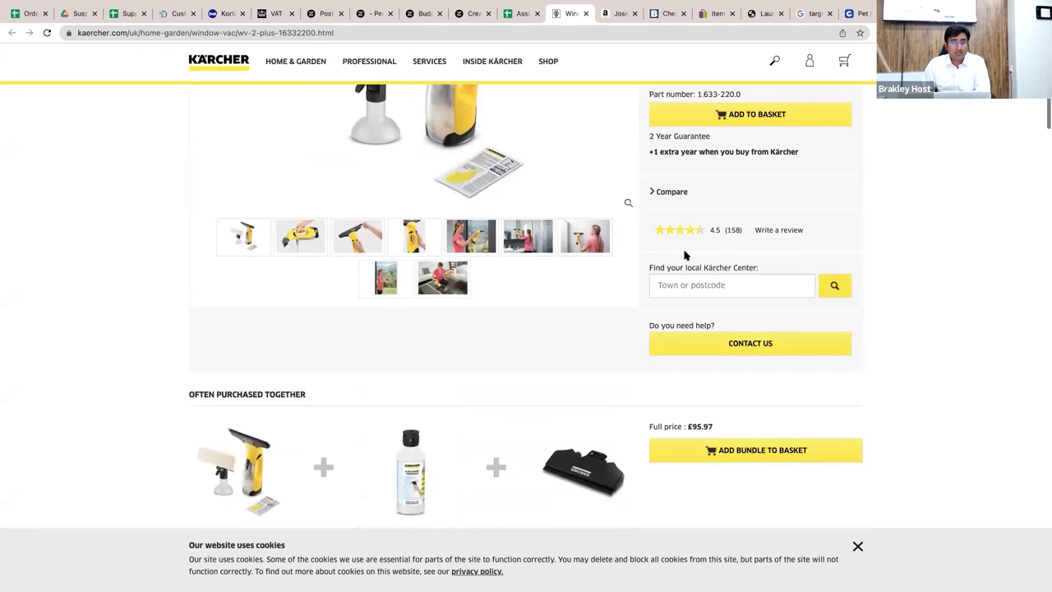
scroll(685, 256, up, 4)
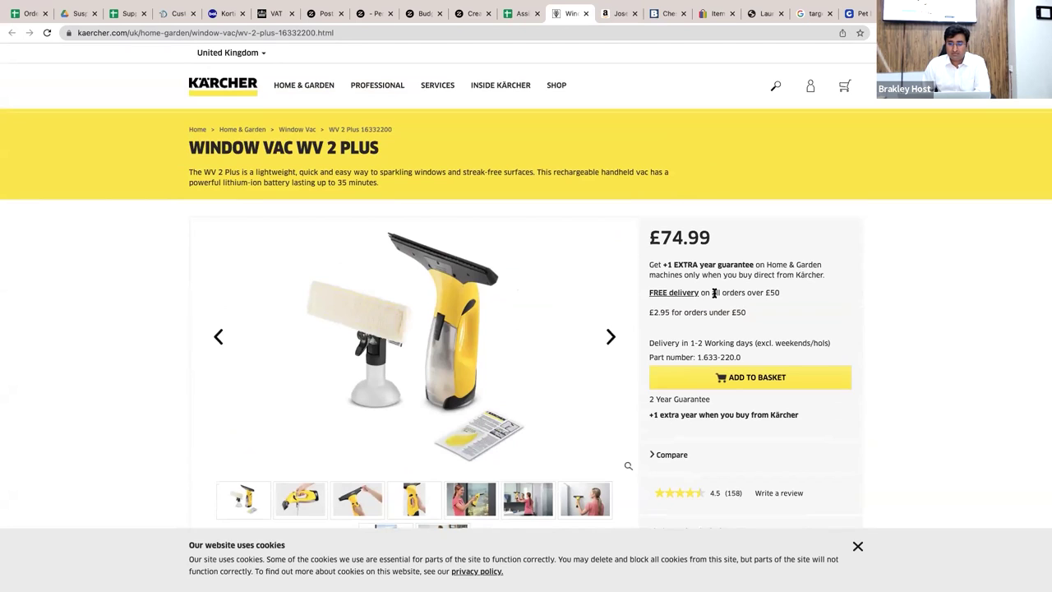
drag(717, 238, 649, 238)
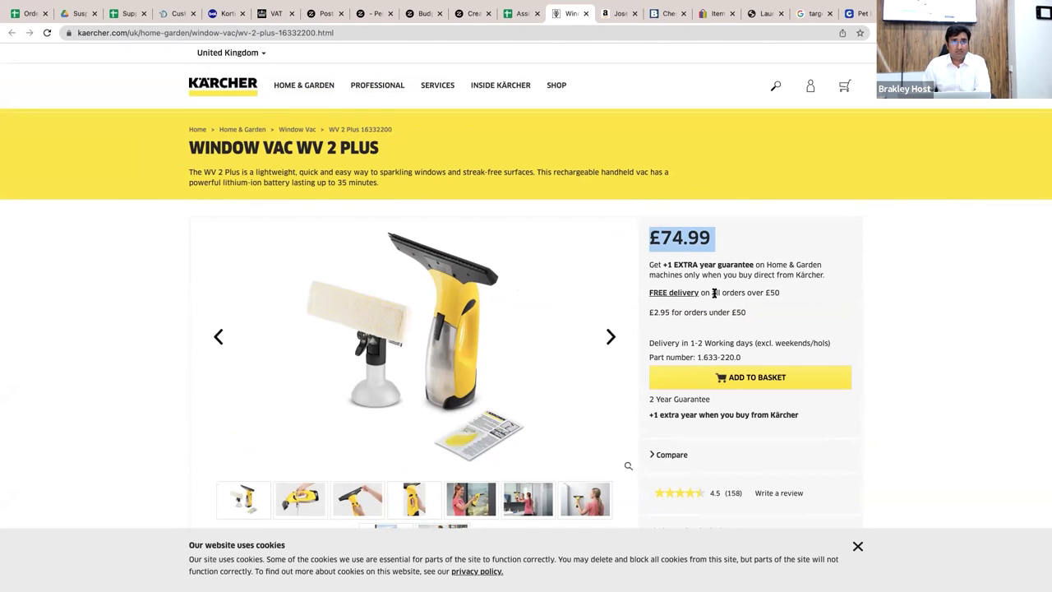
- Check the cost, selling price and fee figures in row 13 of the Europe sheet against the Kärcher price
click(523, 14)
scroll(389, 274, left, 10)
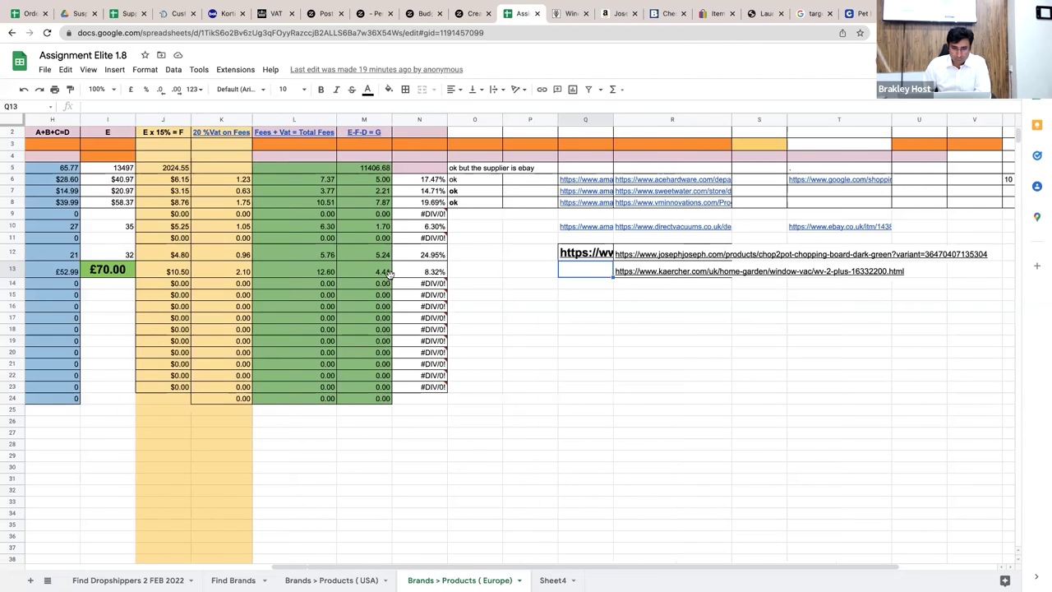
scroll(389, 275, right, 8)
scroll(390, 275, left, 6)
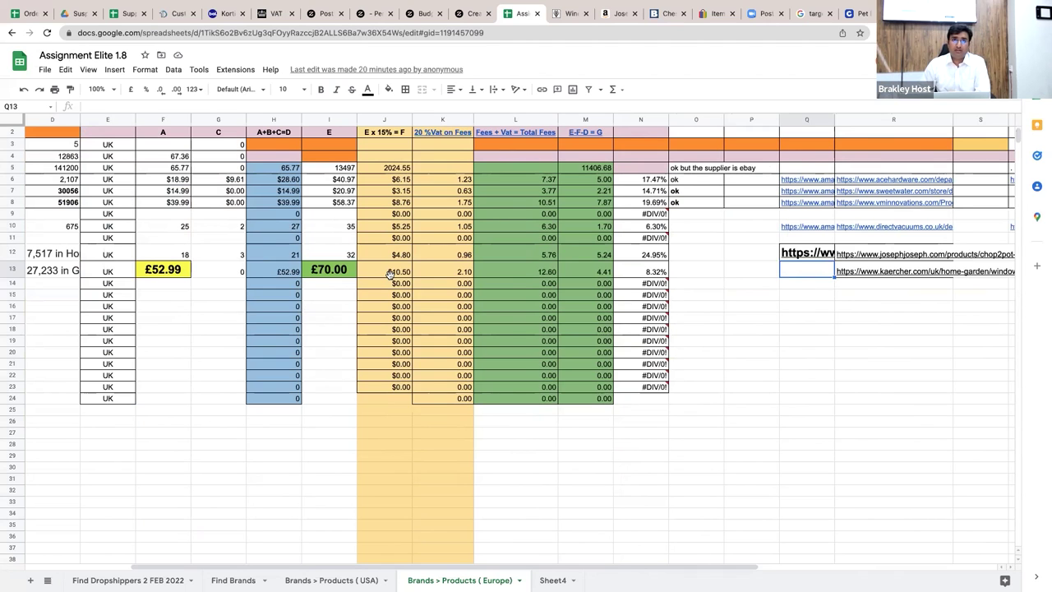
- Close the Kärcher, Amazon chopping board and two adjacent shopping pages, and return to the assignment spreadsheet
click(589, 21)
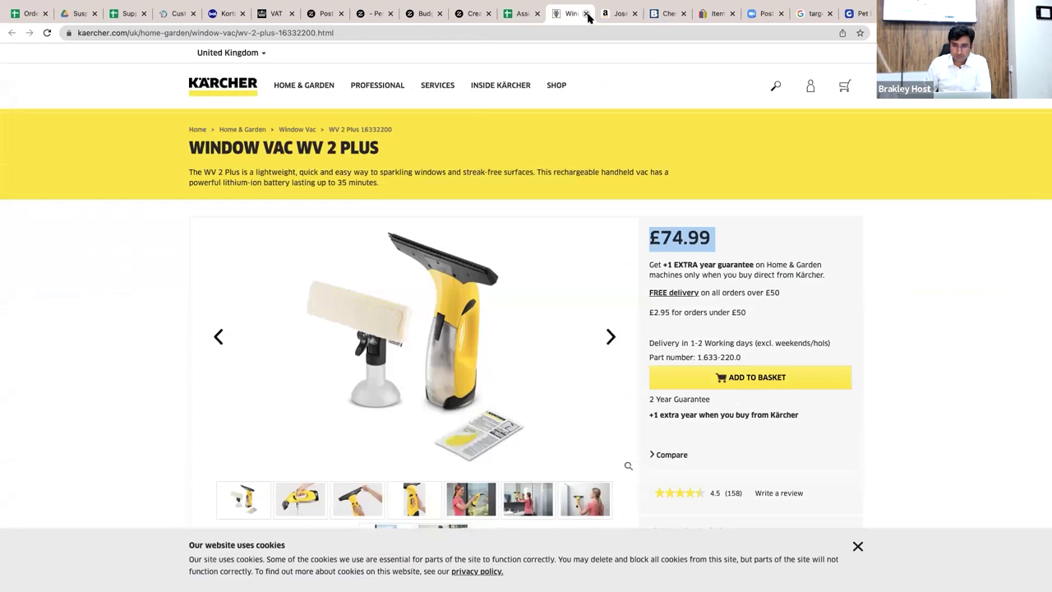
click(587, 14)
click(586, 14)
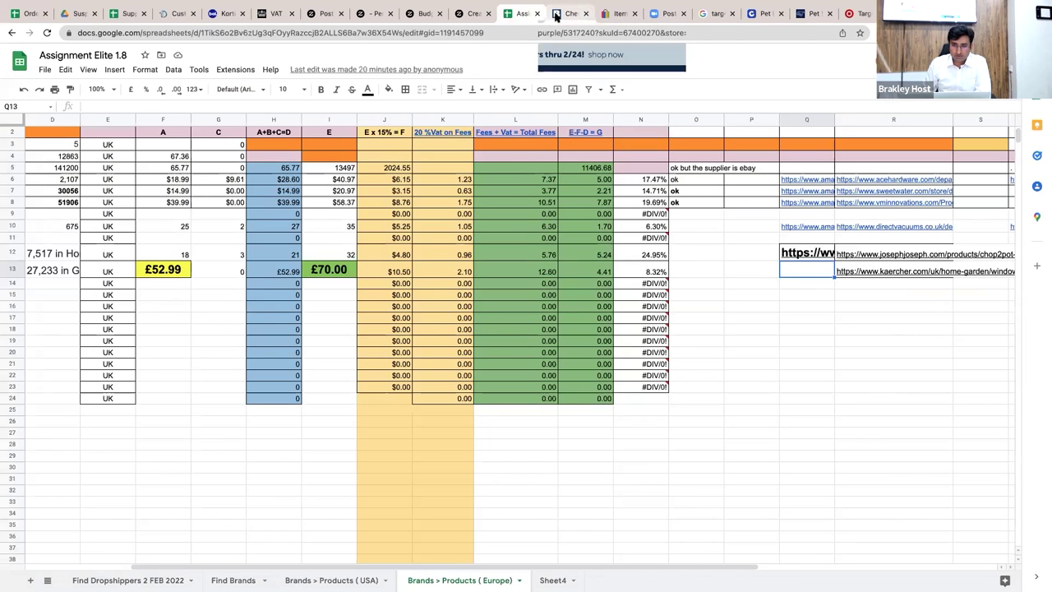
click(555, 14)
key(ctrl+w)
click(520, 15)
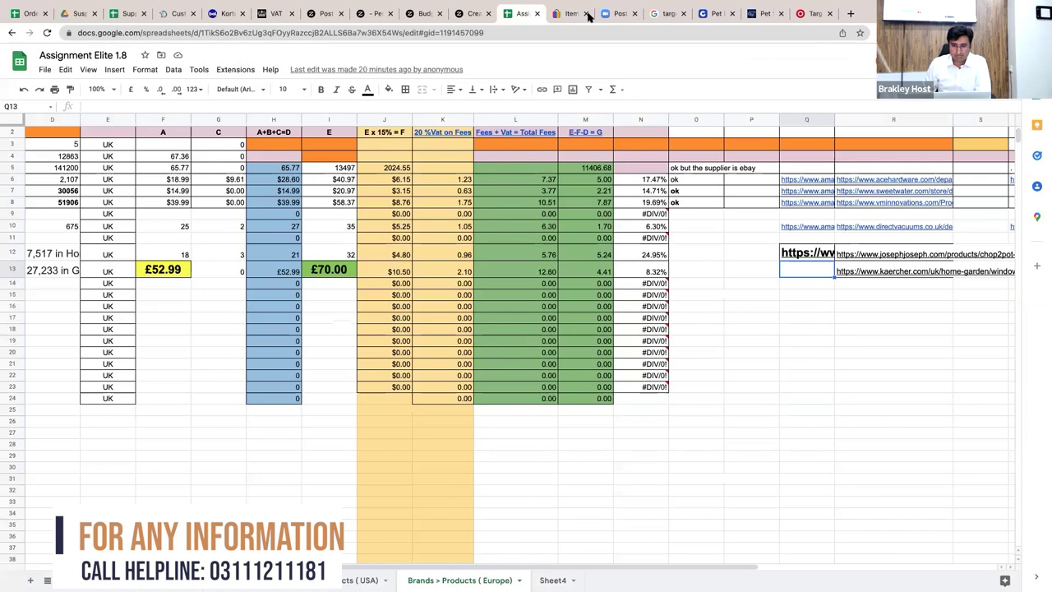
click(586, 14)
click(573, 15)
click(524, 15)
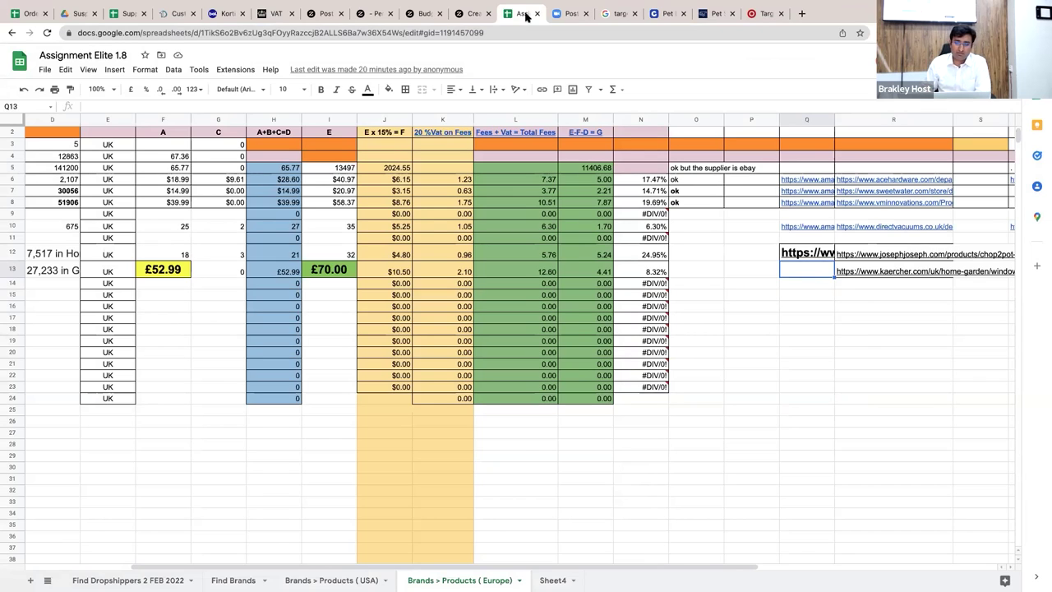
- Reopen the Amazon link in row 12 of the Europe sheet and view the chopping board in Dove Grey
click(822, 261)
click(820, 272)
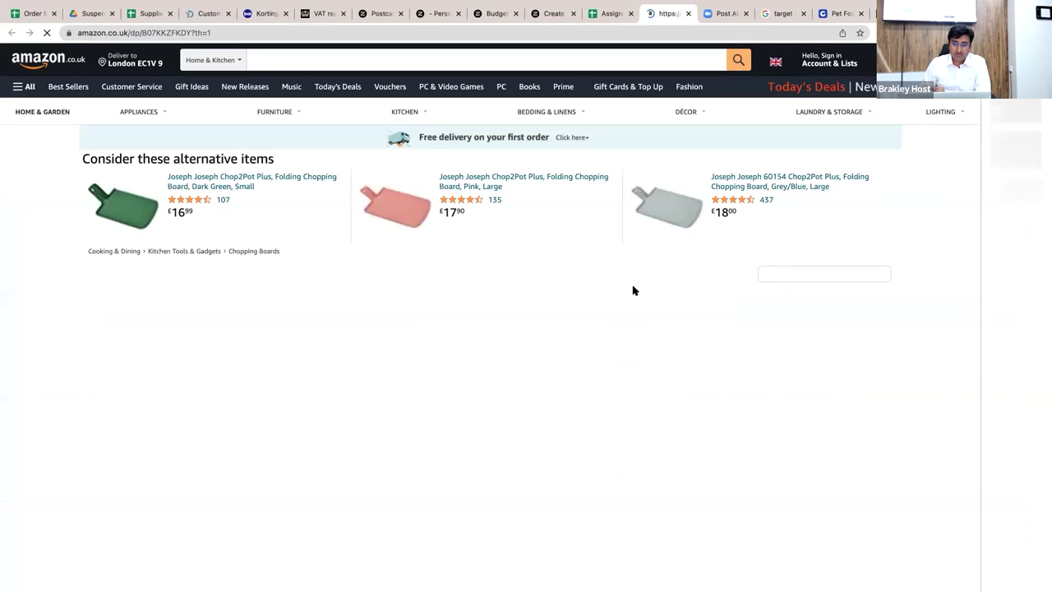
scroll(596, 313, down, 1)
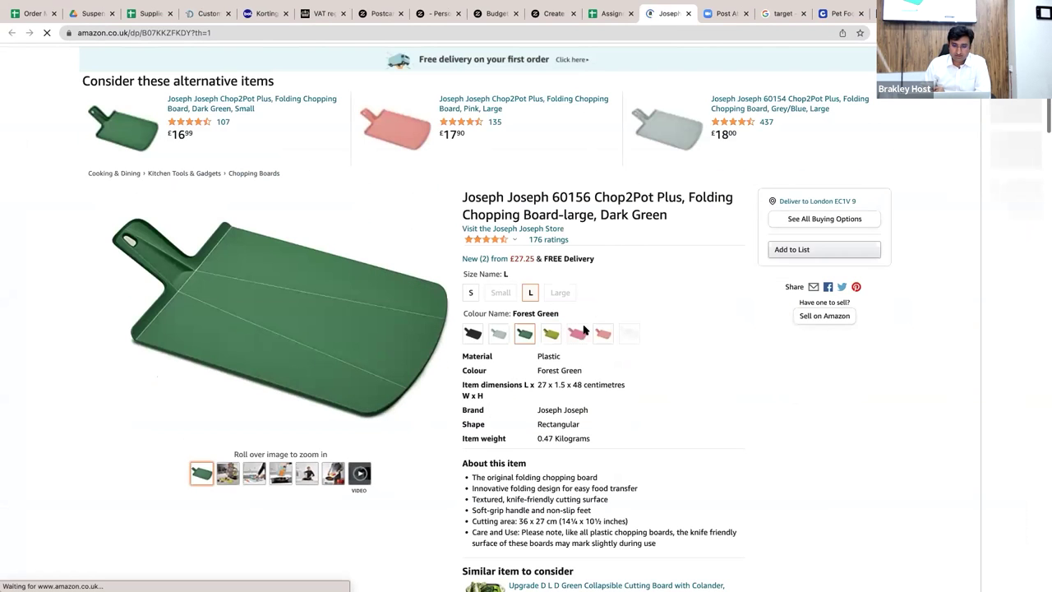
click(498, 332)
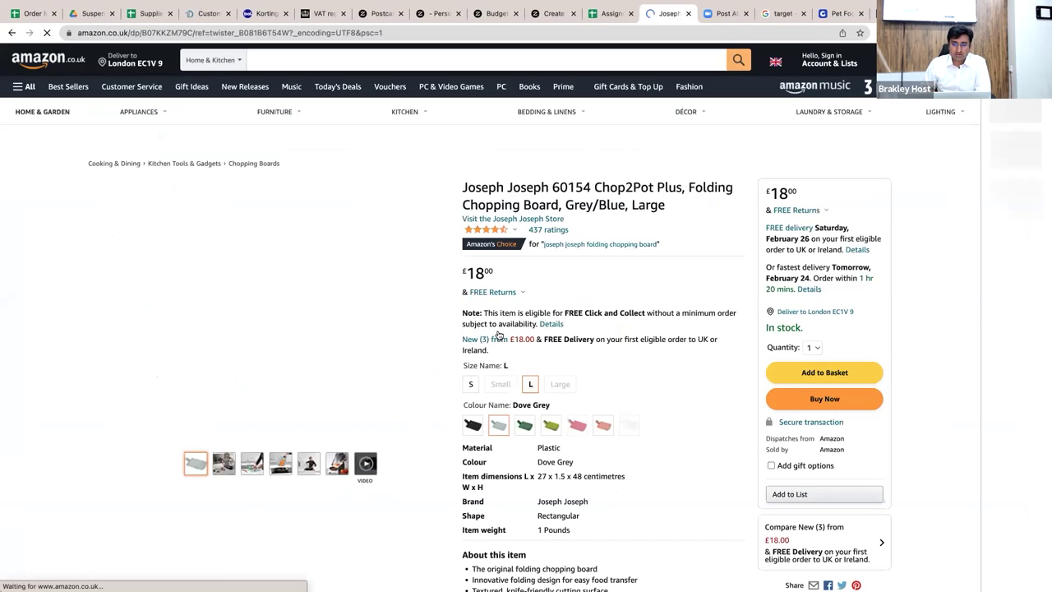
scroll(498, 335, down, 1)
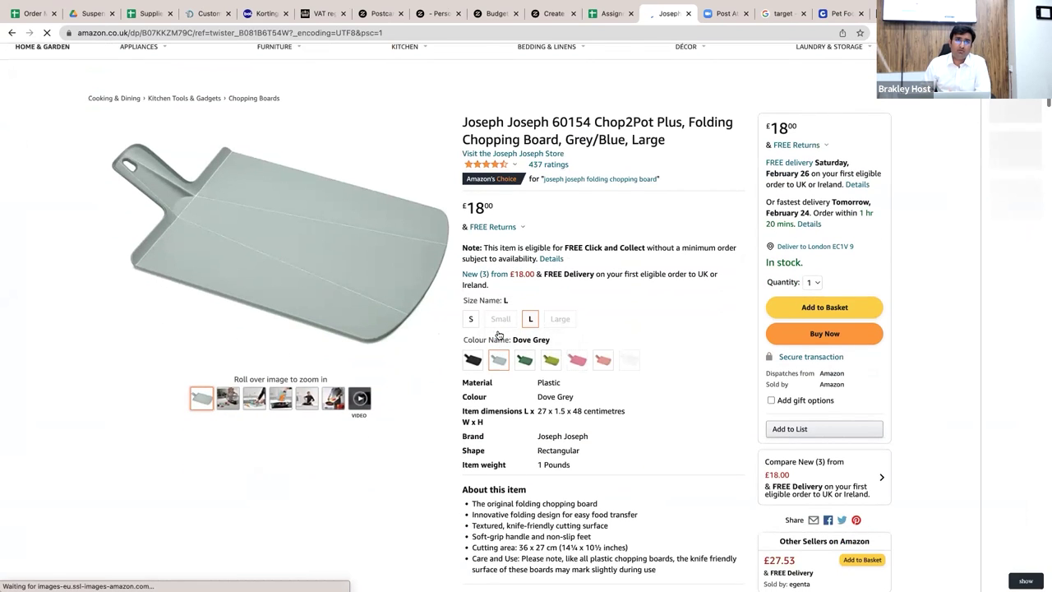
scroll(493, 329, down, 1)
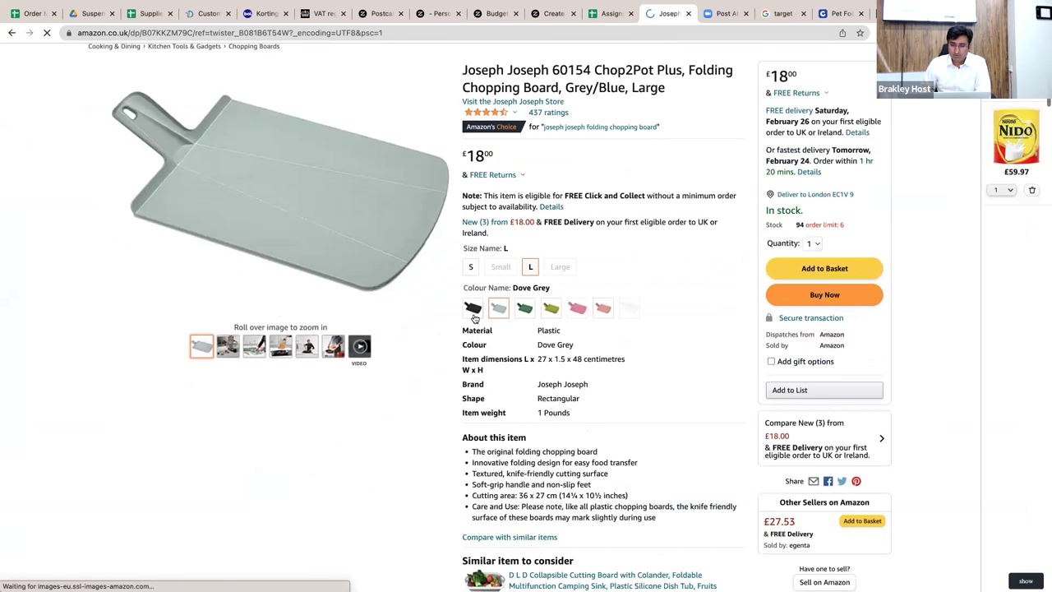
- View the Black chopping board, switch back to Dove Grey, and review its price, stock and other sellers
click(474, 314)
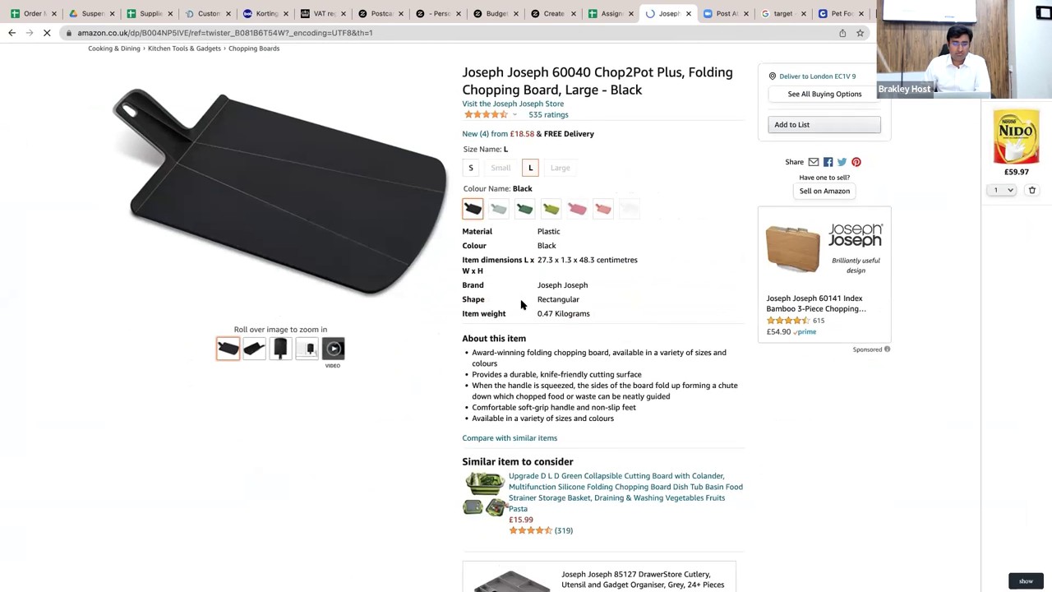
click(498, 261)
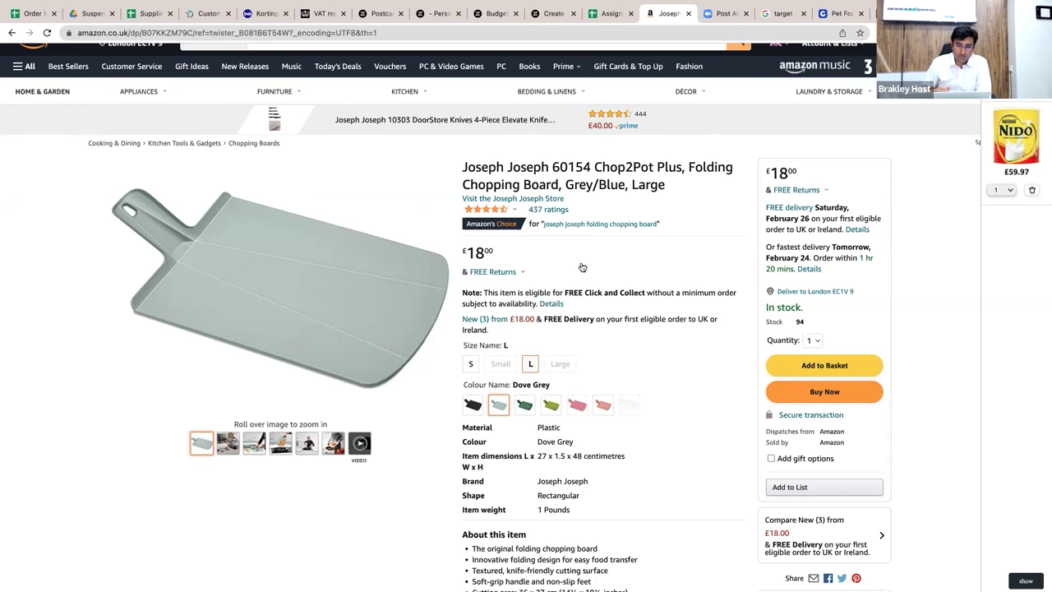
scroll(581, 267, up, 1)
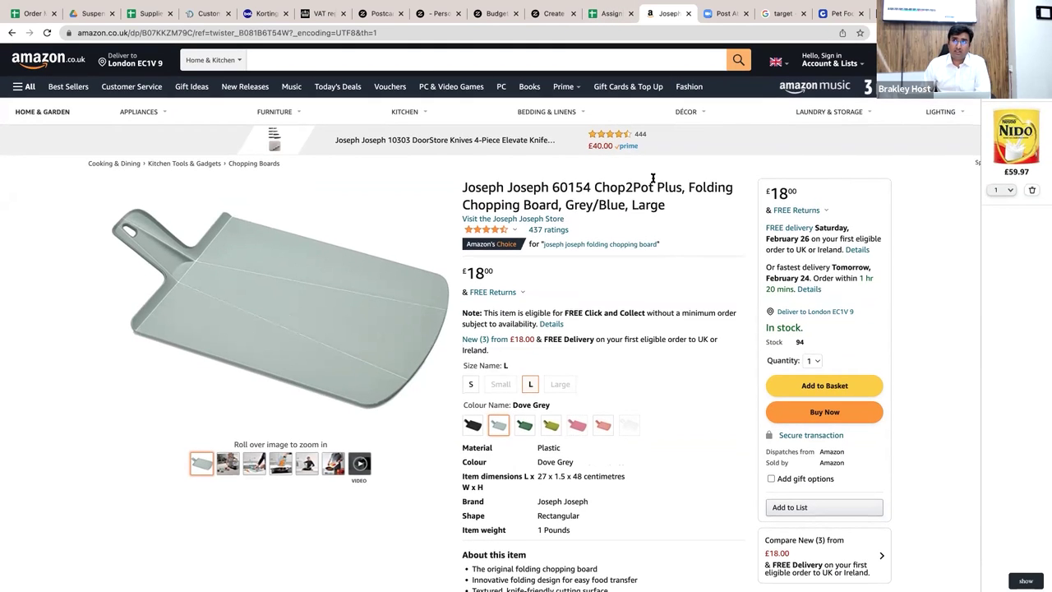
scroll(641, 161, down, 3)
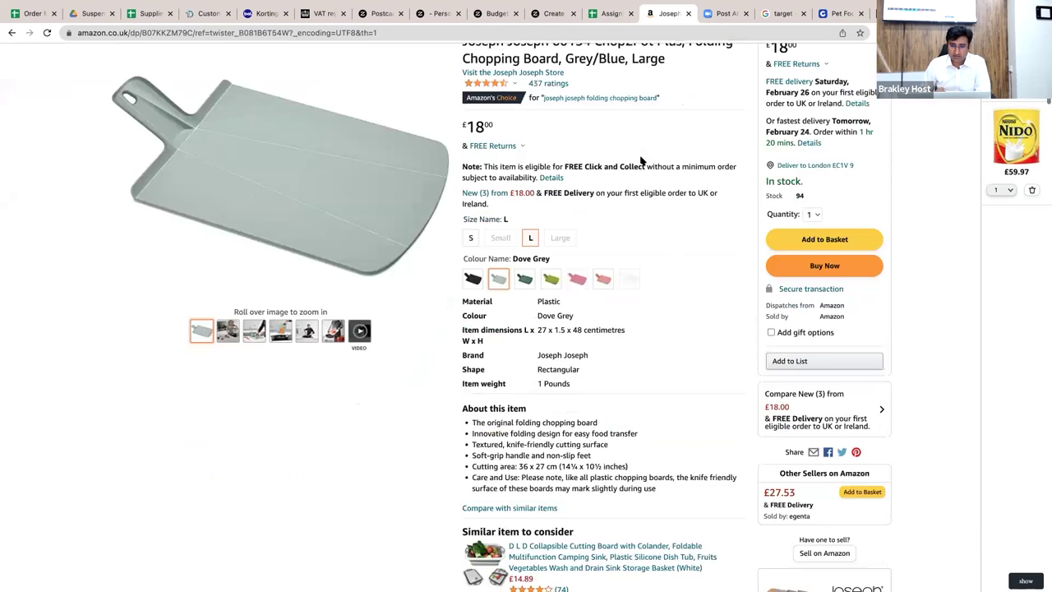
scroll(642, 161, up, 3)
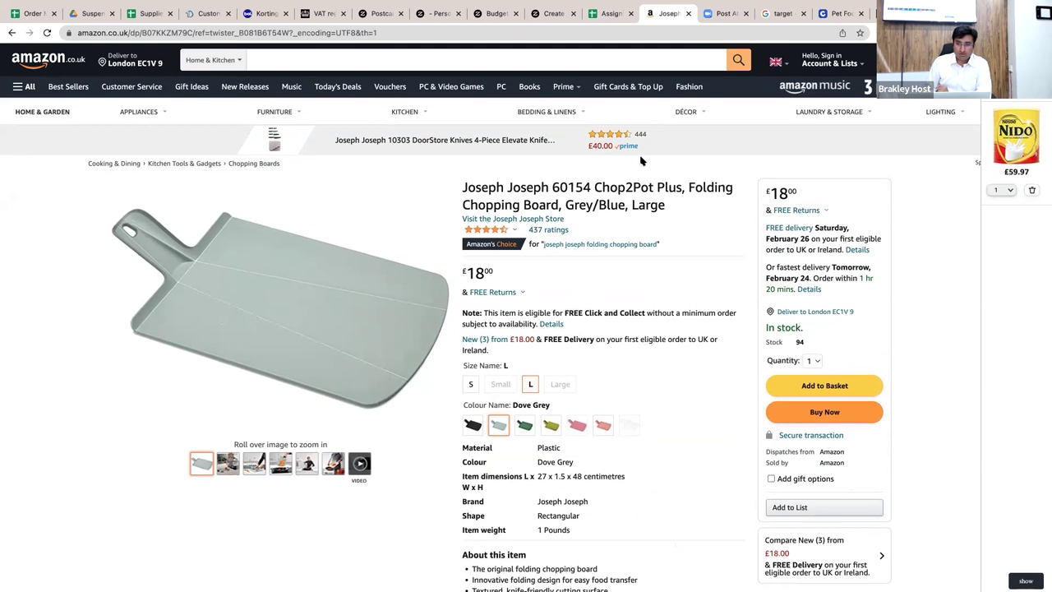
- Load keepa.com in place of the Google search page for target
click(722, 14)
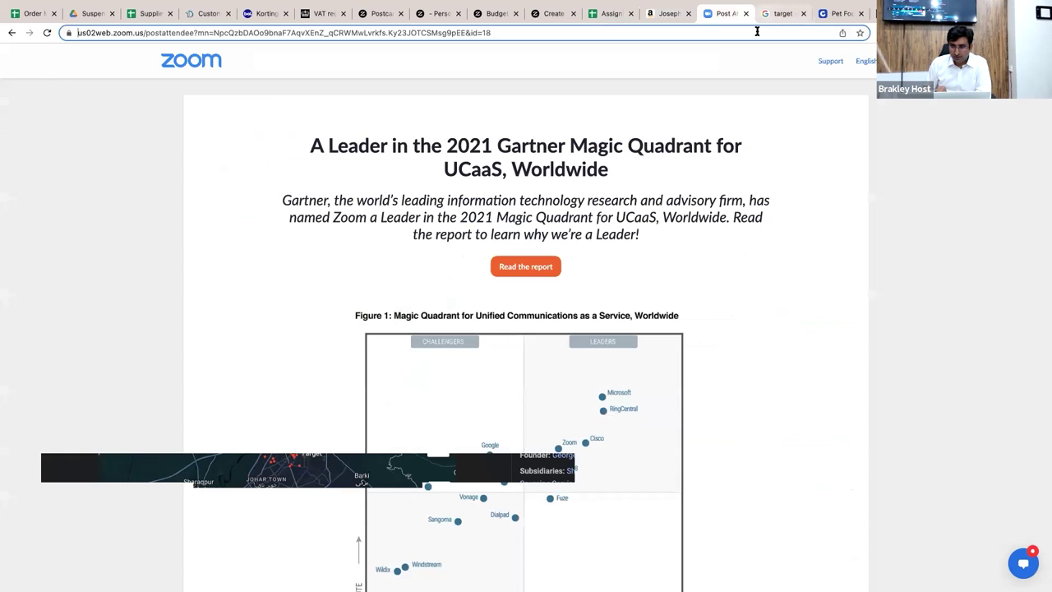
click(764, 14)
click(758, 33)
text(keepa.com)
key(Return)
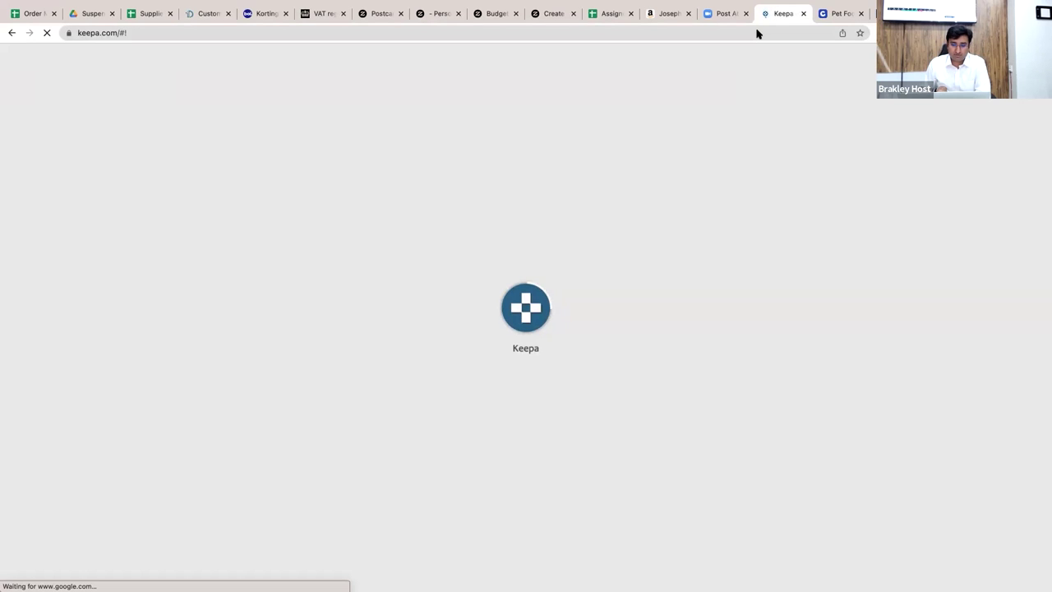
- Return to the Dove Grey chopping board listing and view all its new seller offers
click(661, 18)
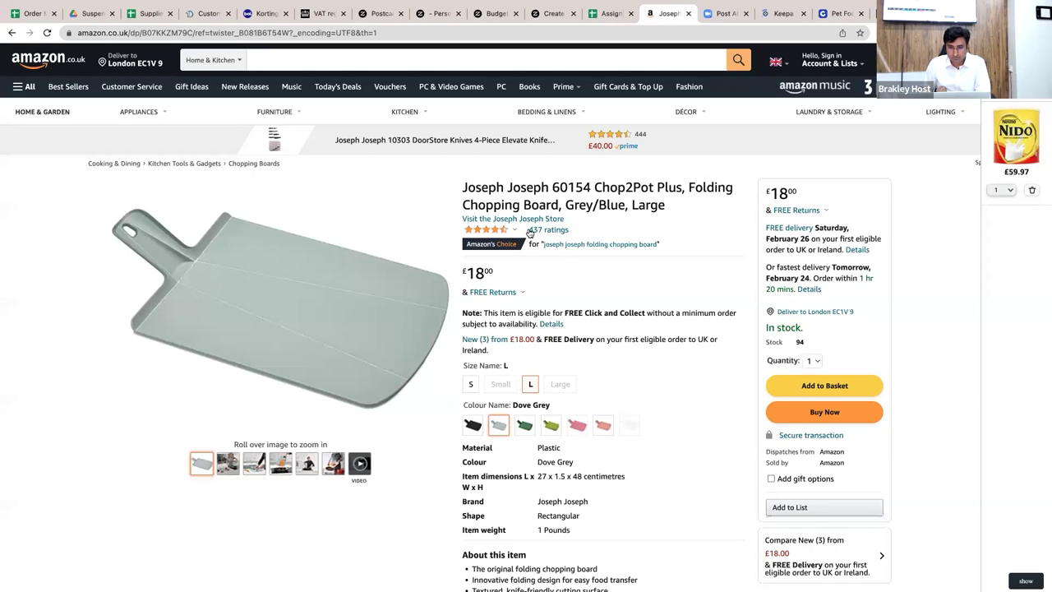
scroll(529, 232, down, 2)
click(530, 233)
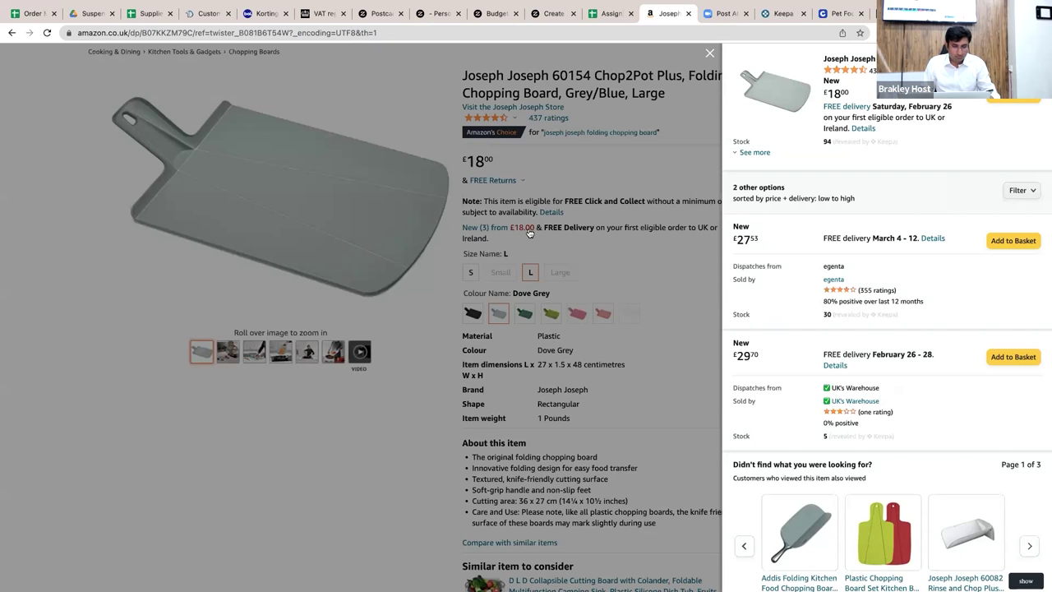
- Review the business details and feedback on the egenta seller profile, and open the seller's product listings
super+click(838, 281)
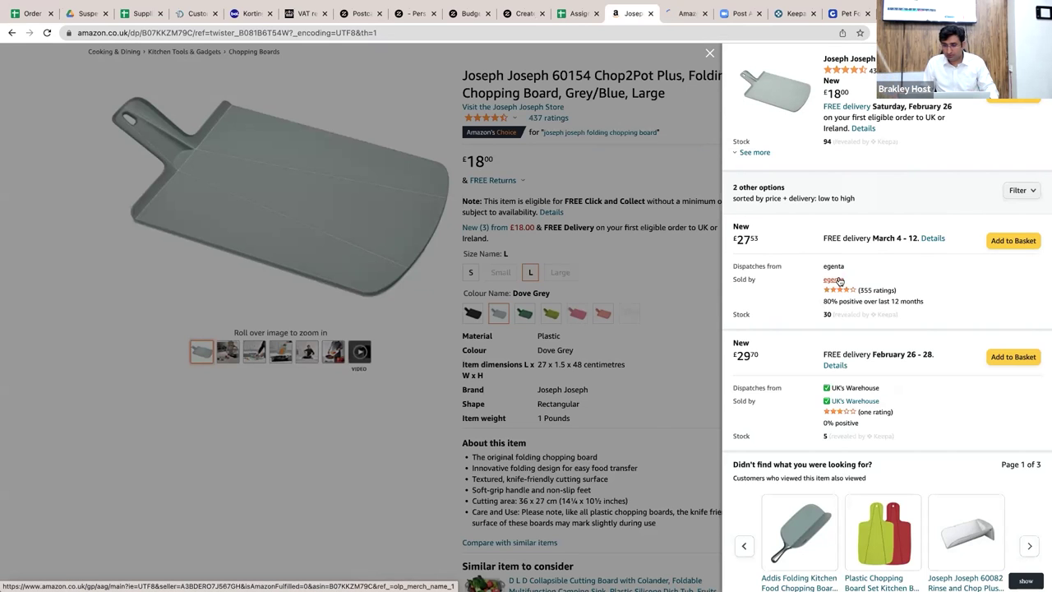
click(686, 14)
scroll(449, 175, down, 3)
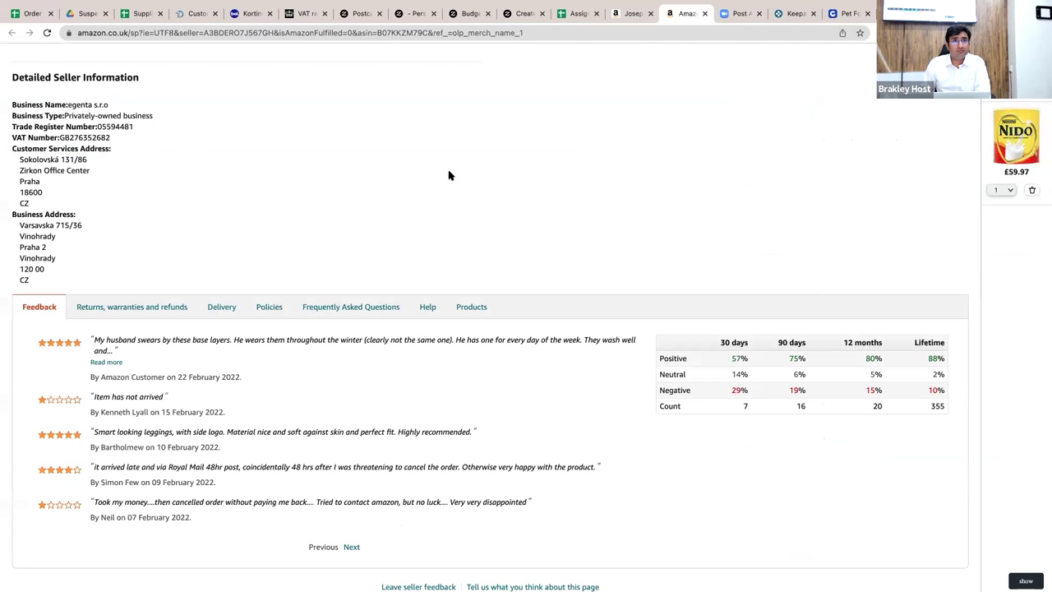
scroll(449, 175, up, 1)
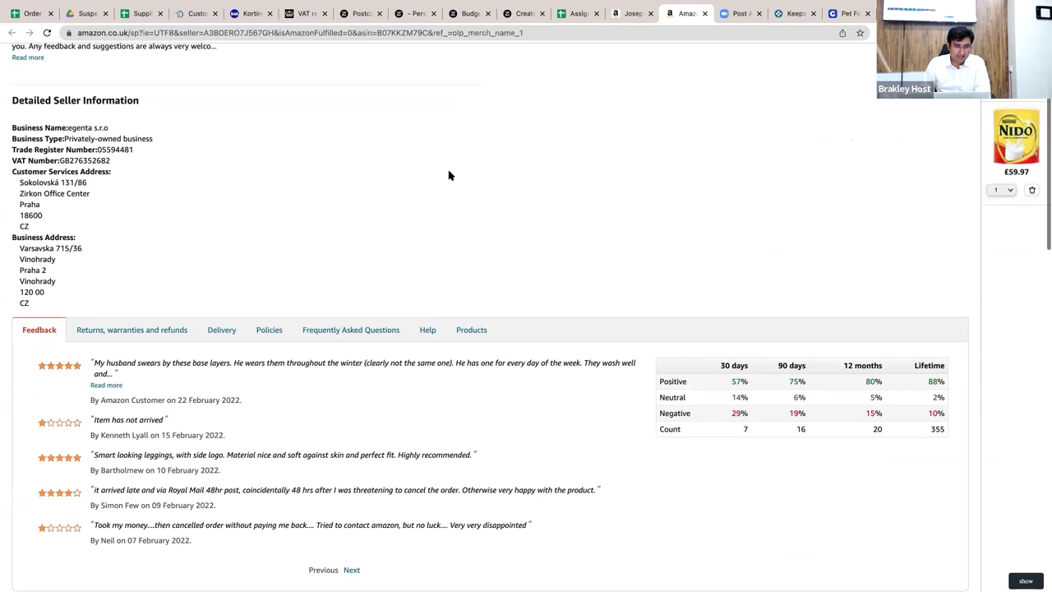
click(472, 328)
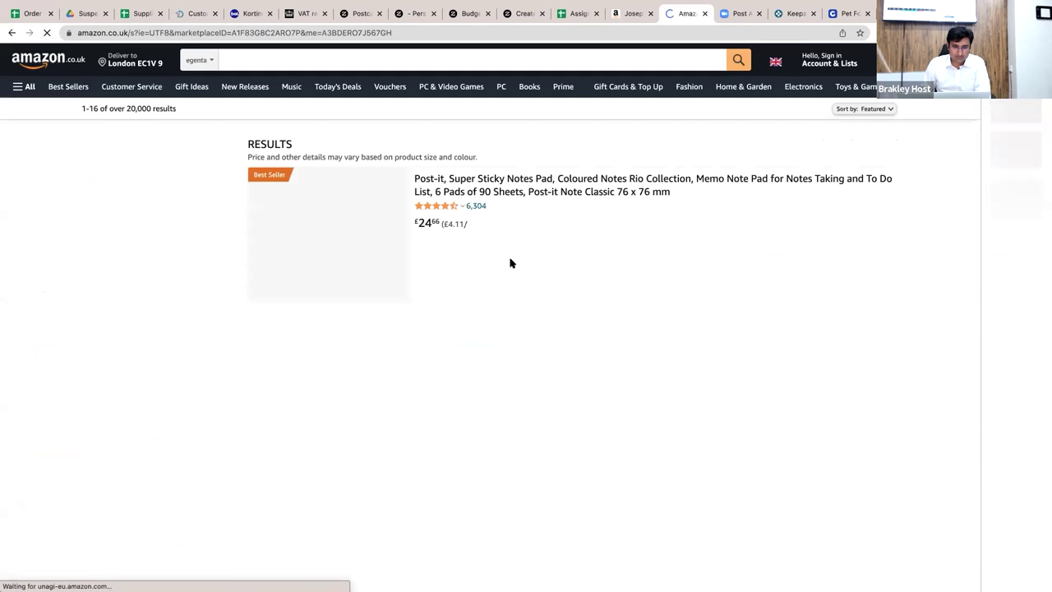
- Look through egenta's product listings and brands, and return to the seller profile to review its business address details
scroll(510, 263, down, 5)
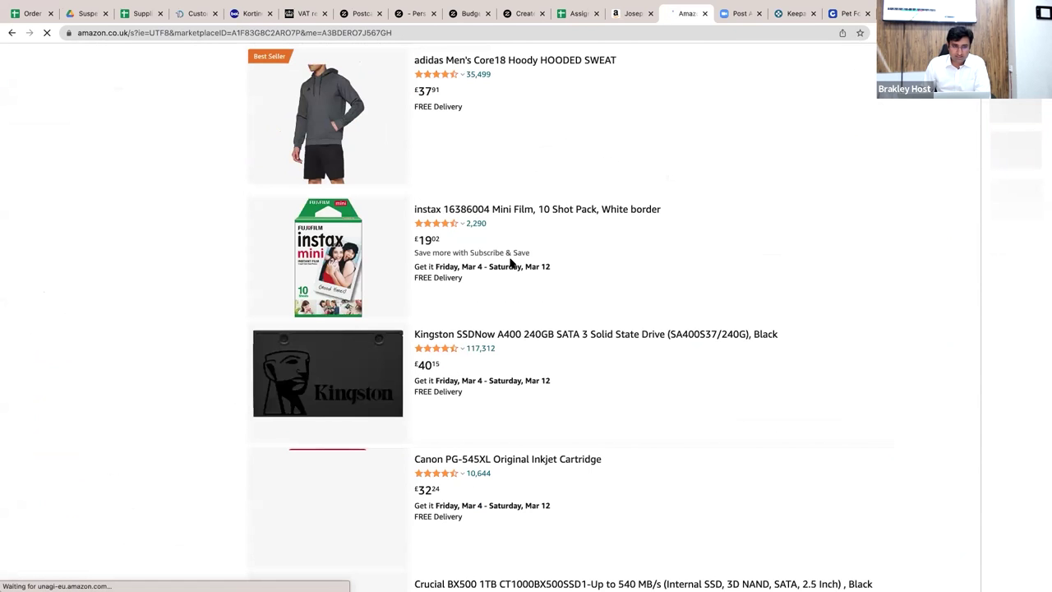
scroll(510, 260, up, 10)
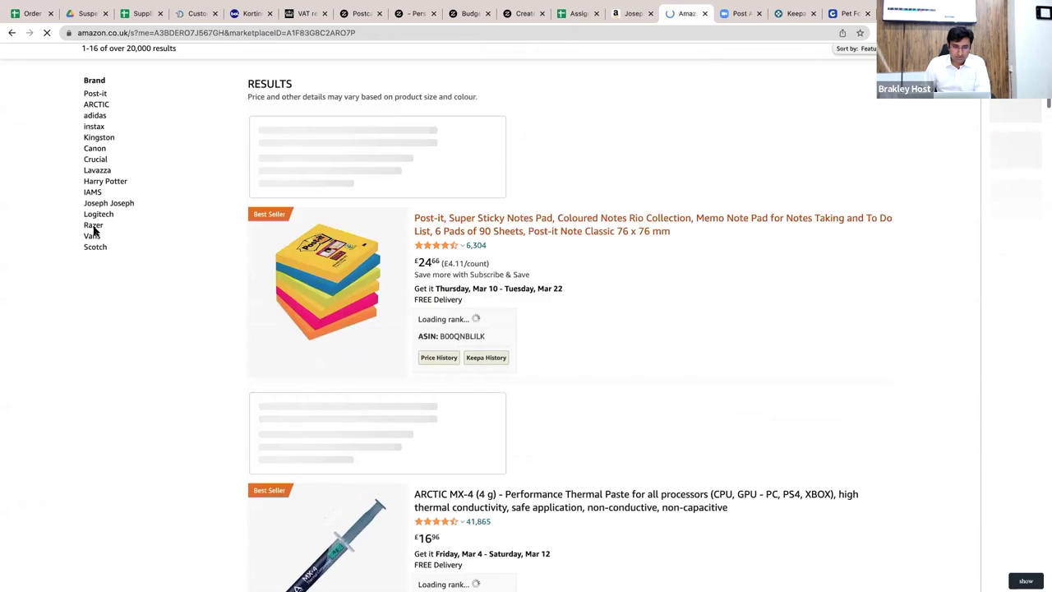
key(super+bracketleft)
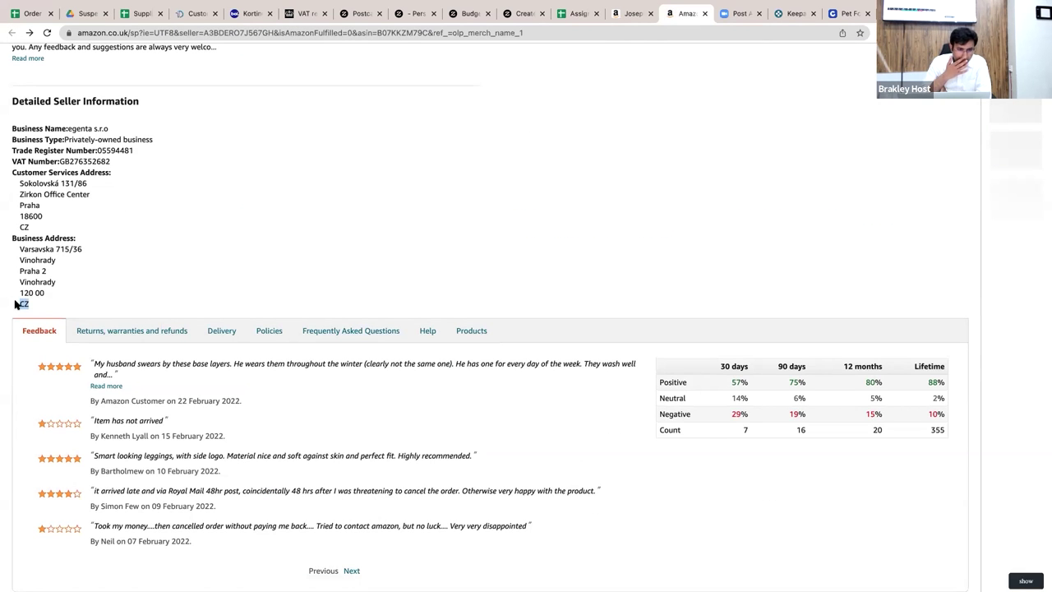
scroll(15, 304, up, 1)
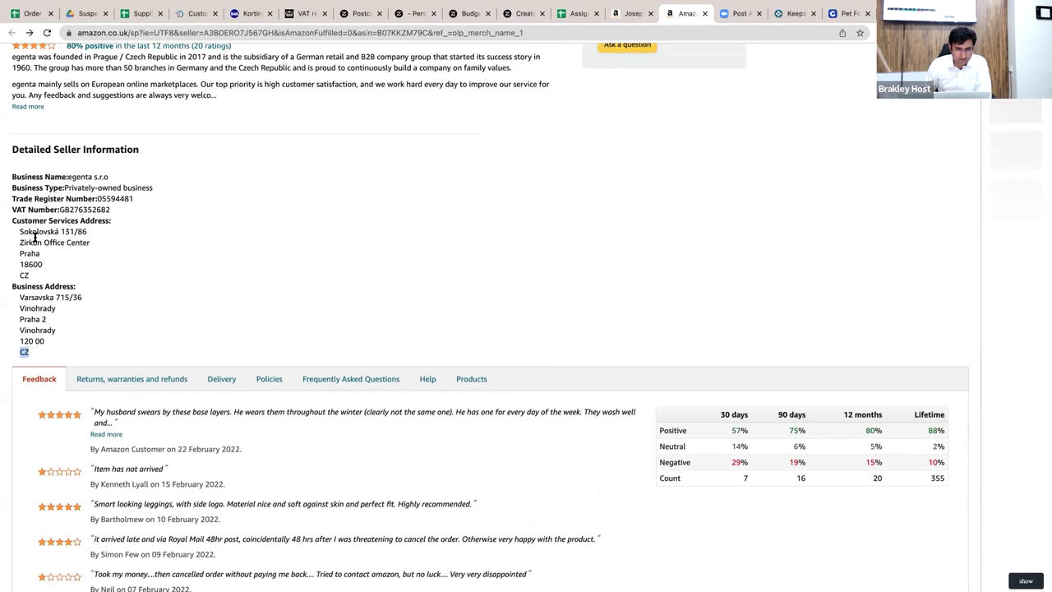
scroll(34, 237, down, 1)
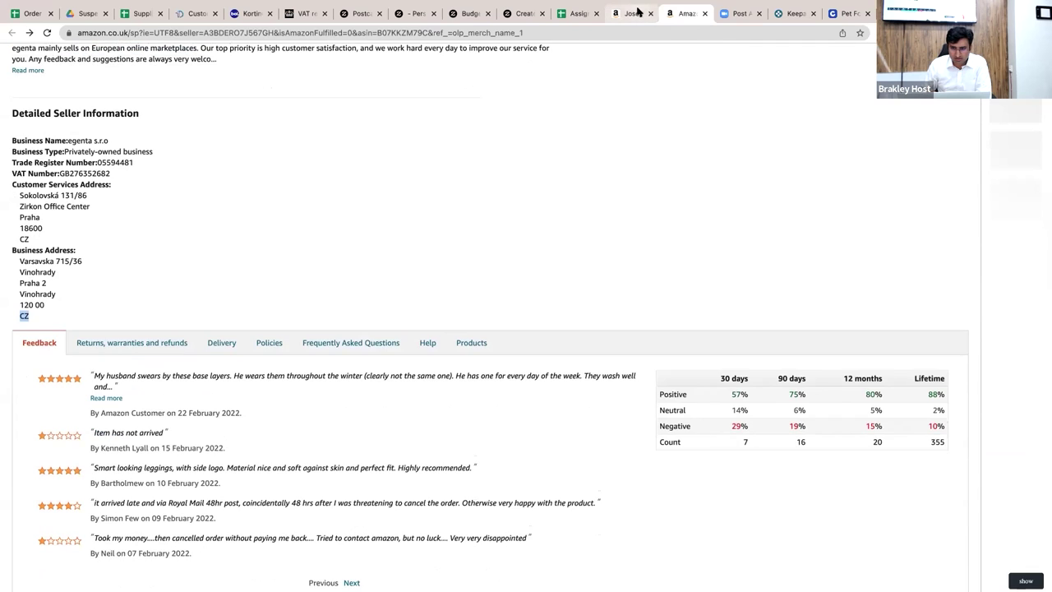
- Return to the Joseph Joseph chopping board listing, close its offers, and review the Red variant's price and sellers
click(637, 12)
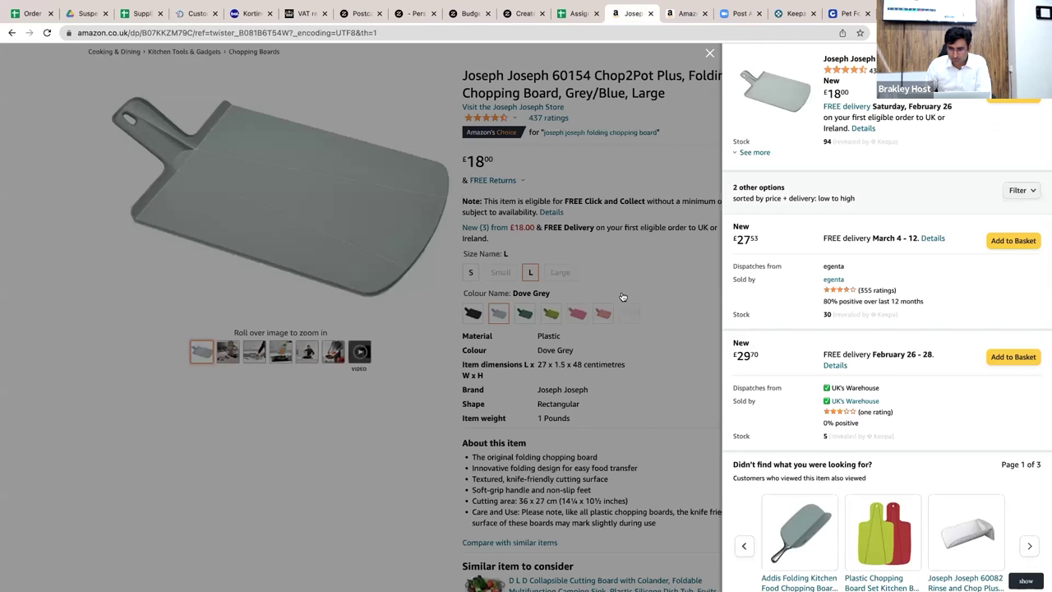
click(581, 315)
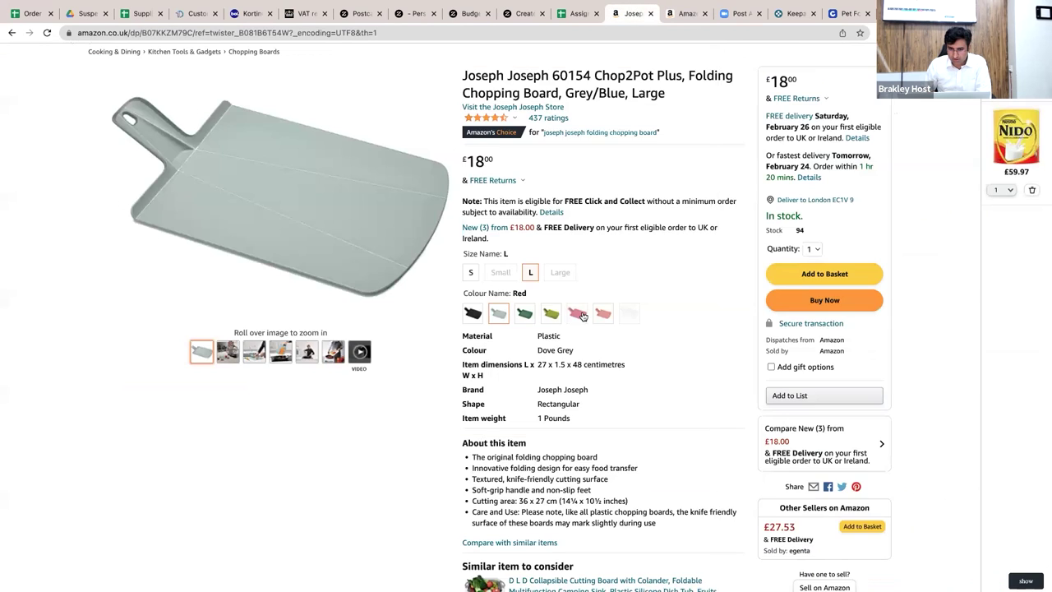
click(580, 316)
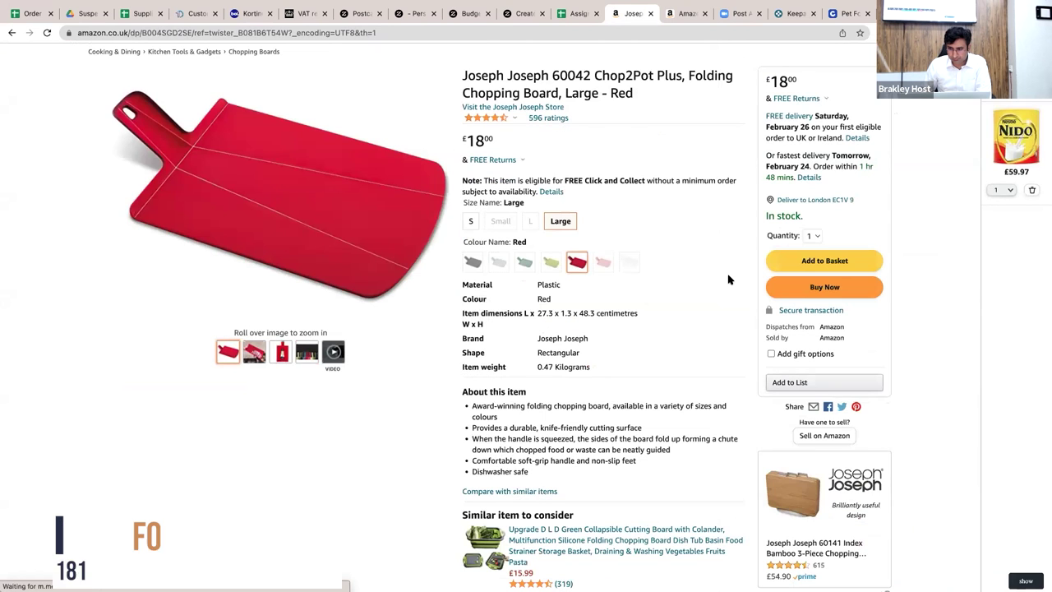
scroll(728, 280, down, 2)
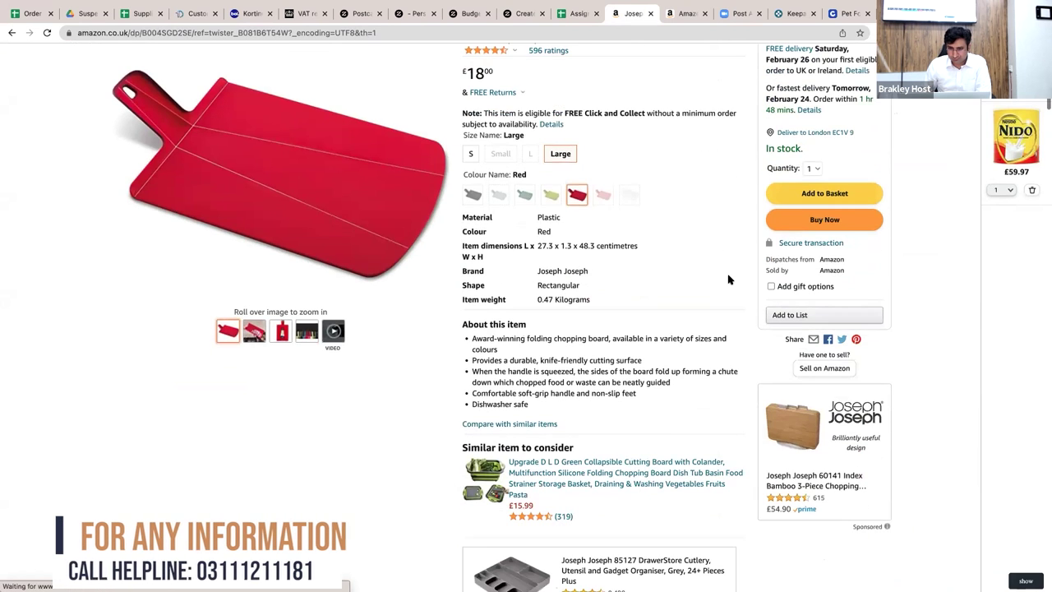
- Switch the chopping board to Soft Pink and review all its new seller offers
click(606, 196)
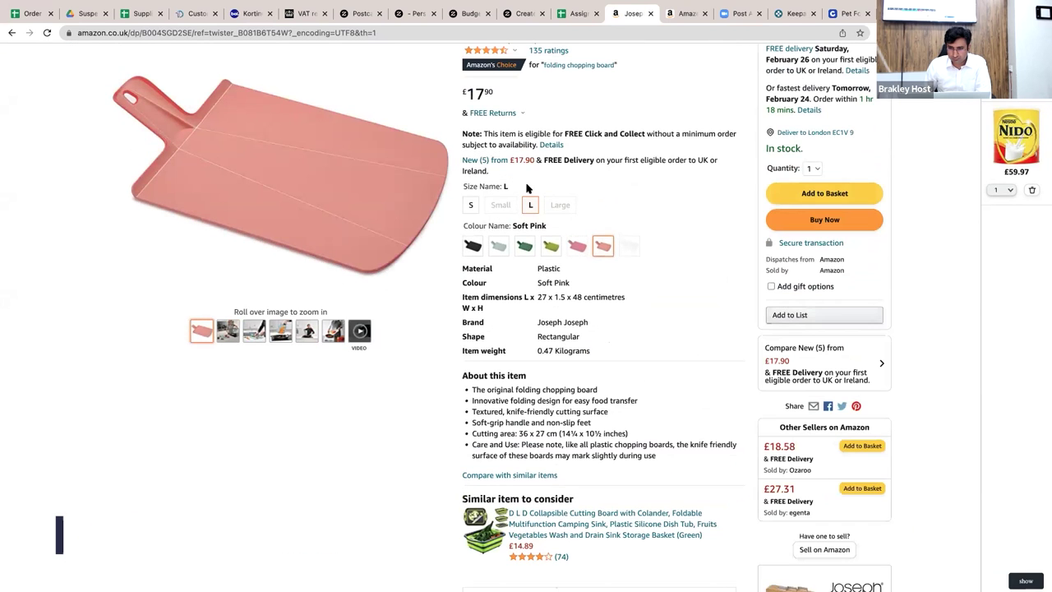
click(497, 163)
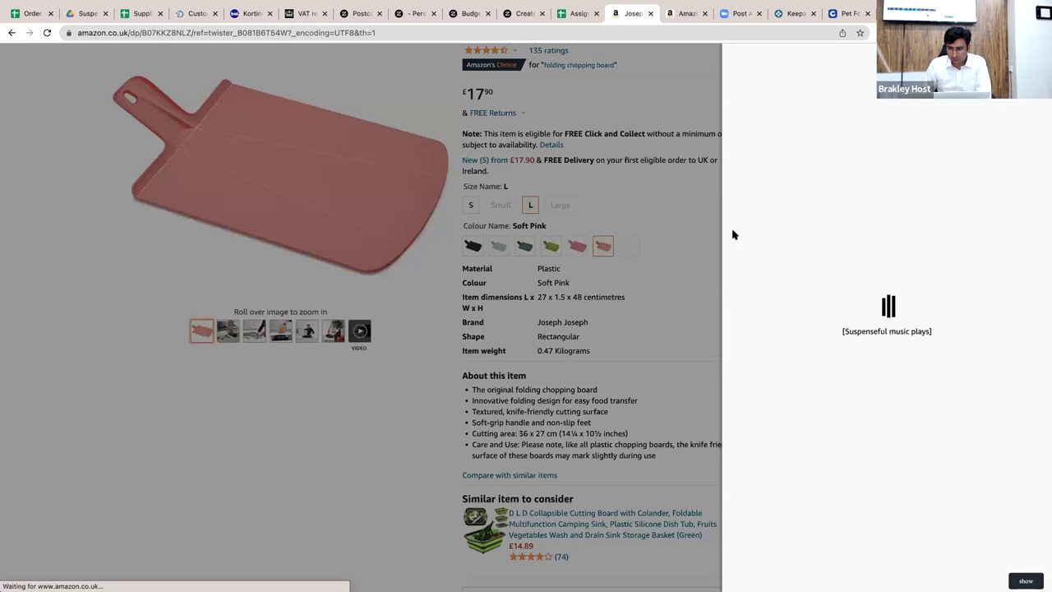
scroll(789, 259, down, 5)
scroll(789, 259, down, 3)
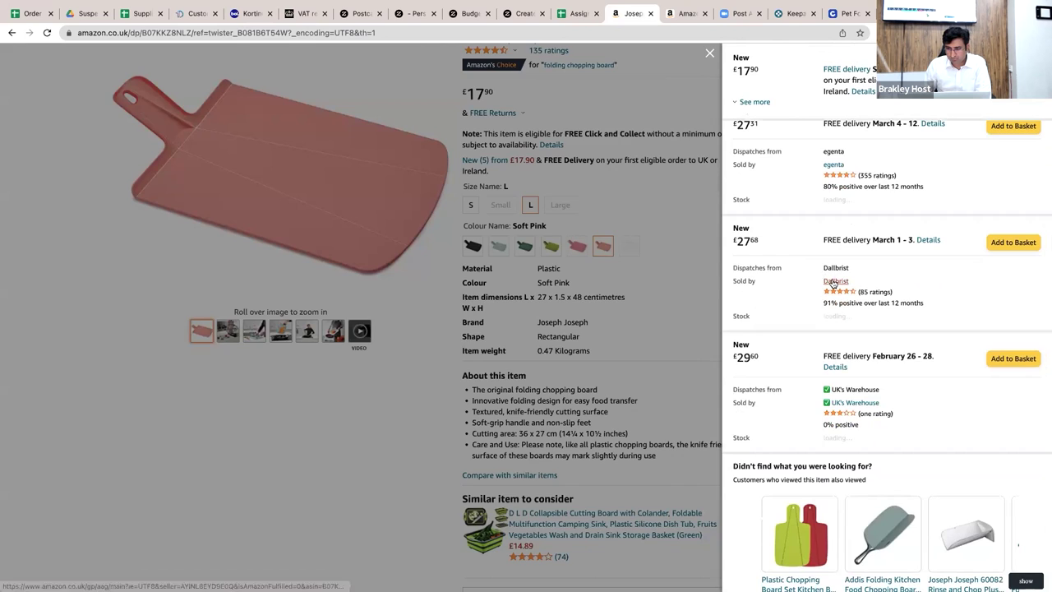
- Review the business details and feedback on the Dallbrist seller profile, and open the seller's product listings
click(832, 281)
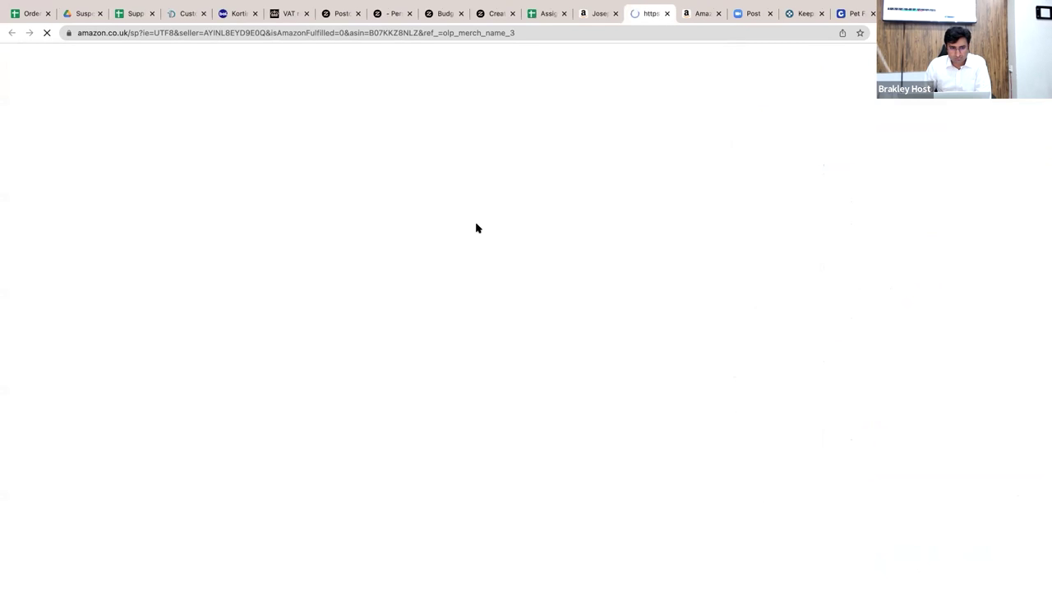
scroll(429, 237, down, 3)
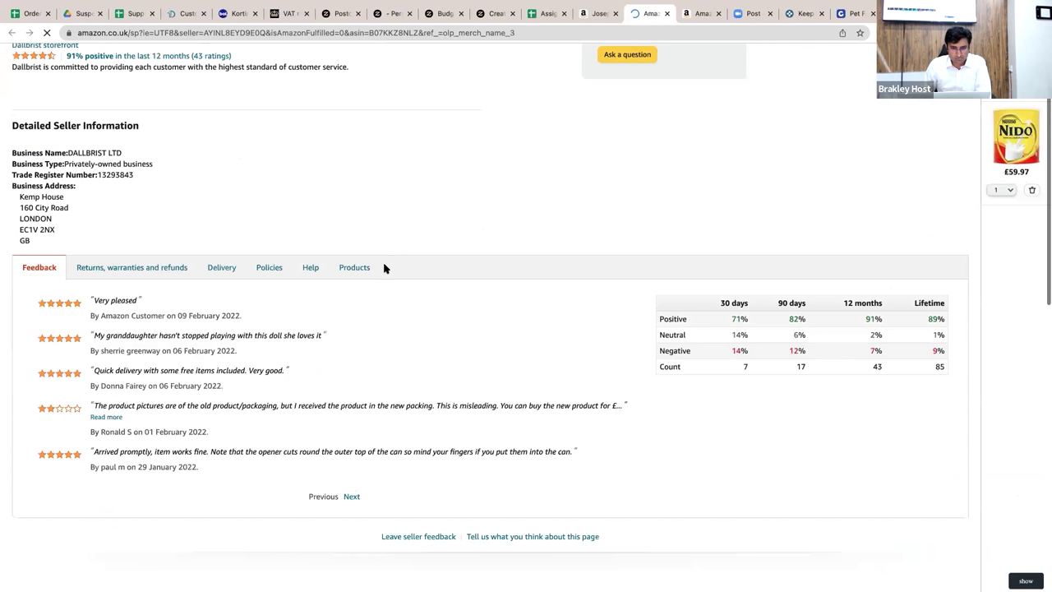
click(367, 269)
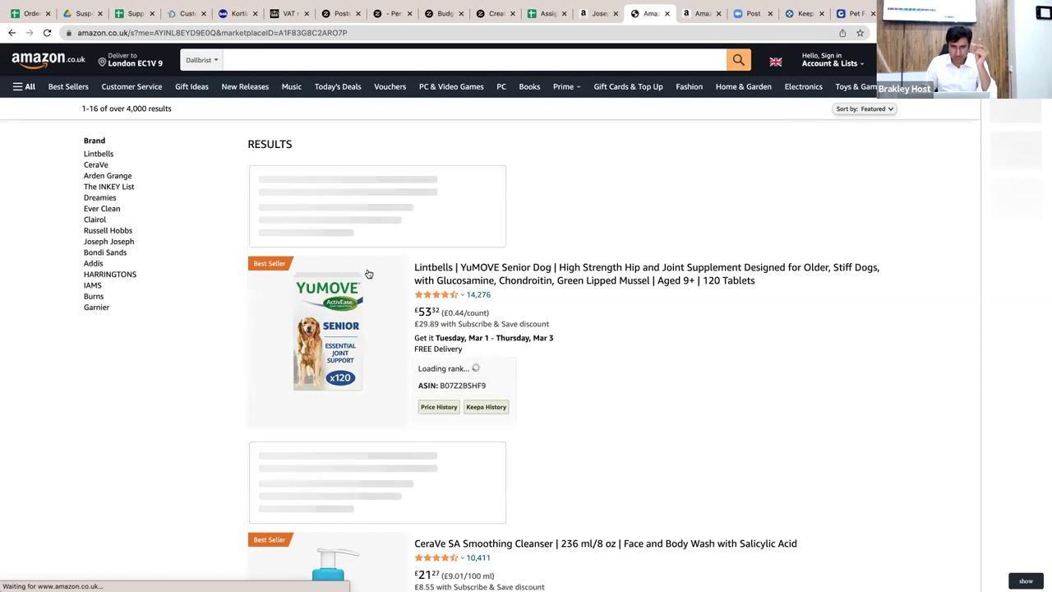
- Copy Dallbrist's seller ID from the storefront address, switch to Keepa, and set its Amazon locale to .uk
double_click(227, 33)
key(ctrl+c)
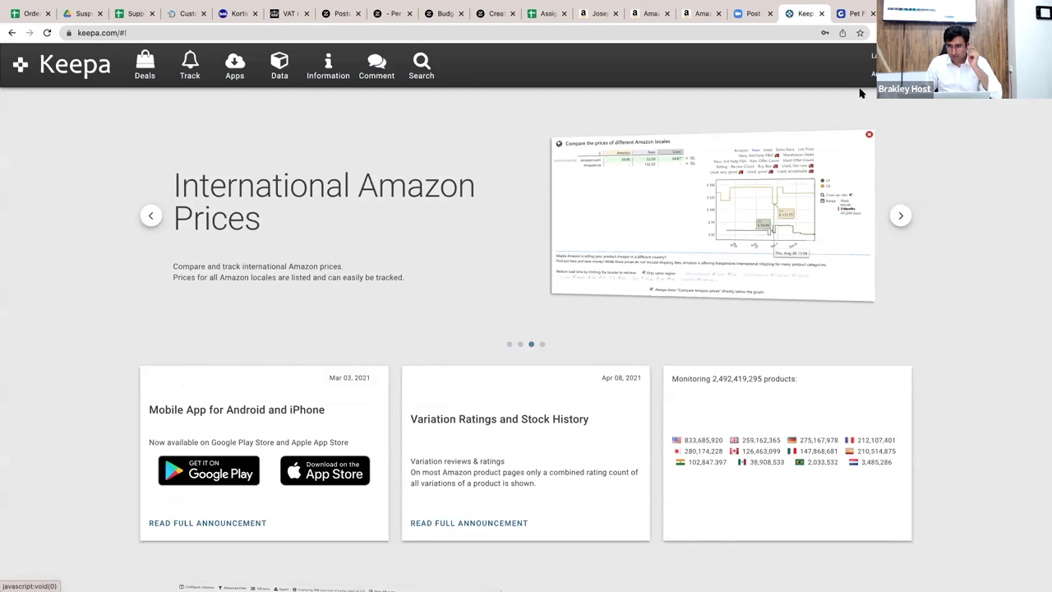
click(880, 66)
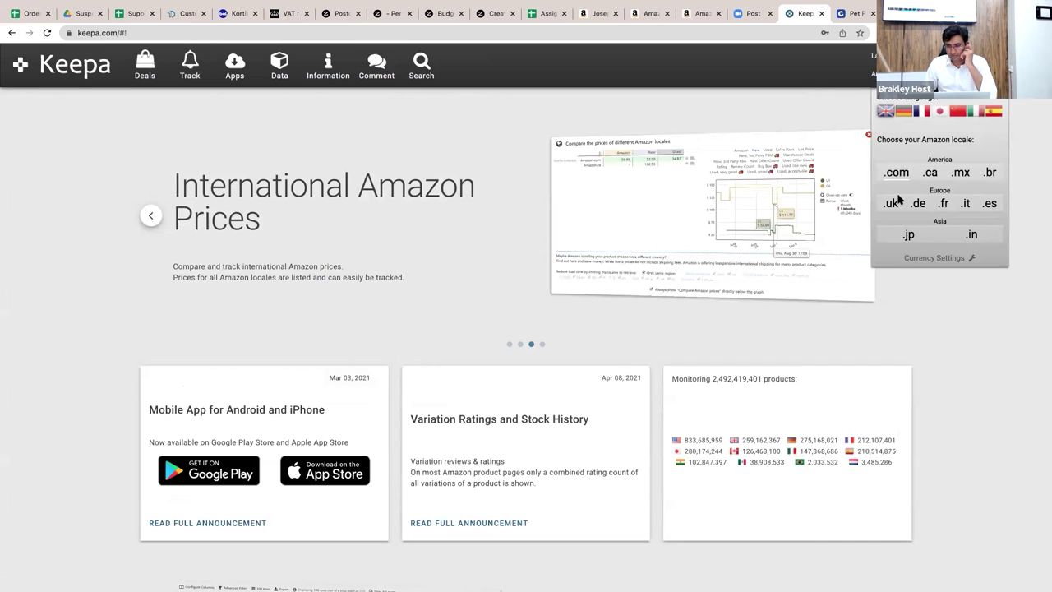
click(891, 203)
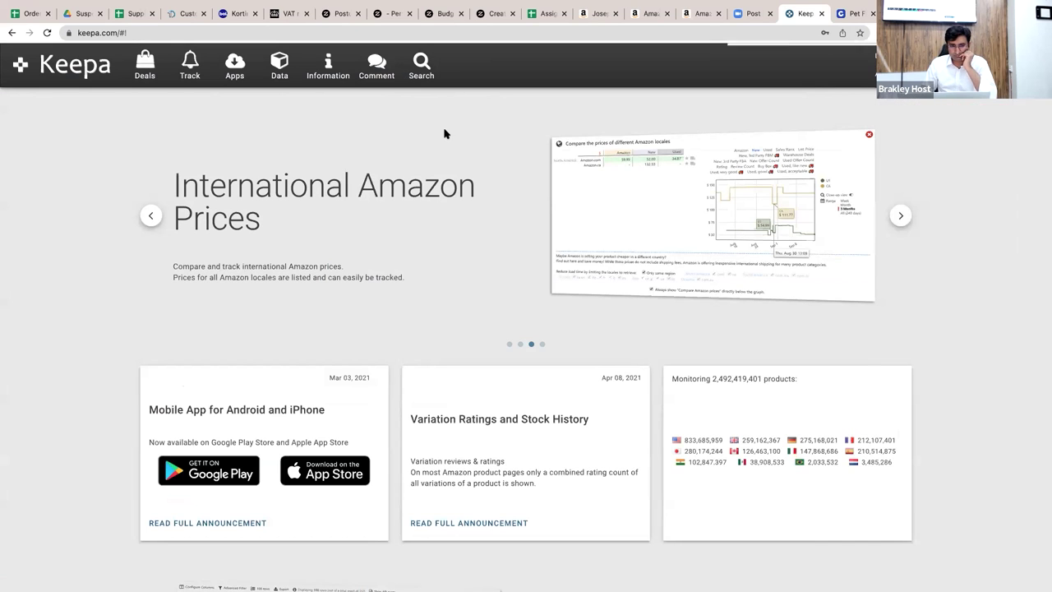
- Look over Keepa's data features and open the Product Finder
click(281, 68)
click(82, 97)
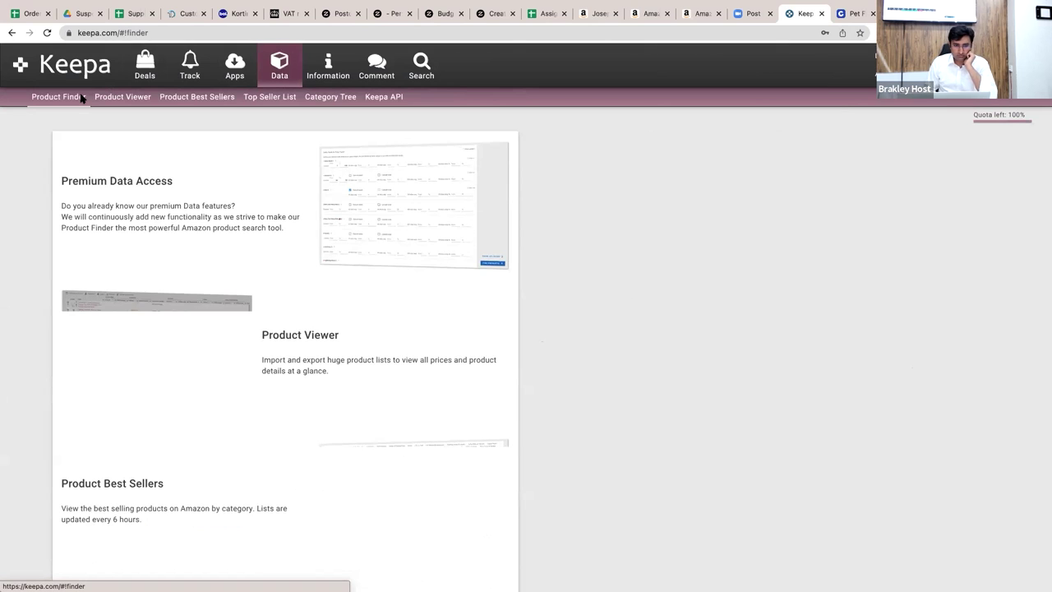
scroll(102, 173, down, 1)
scroll(102, 173, down, 5)
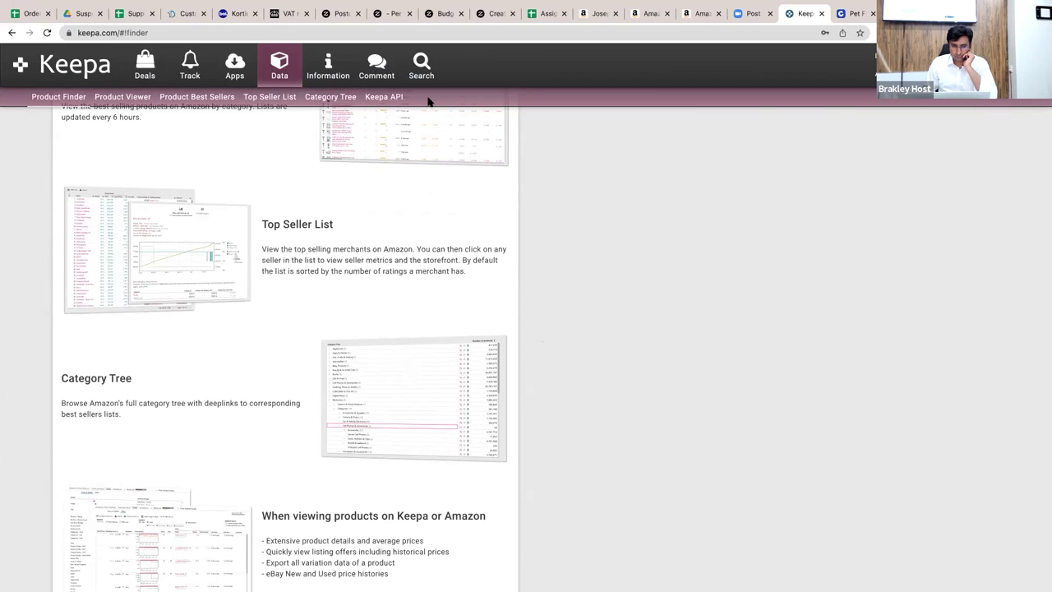
click(49, 97)
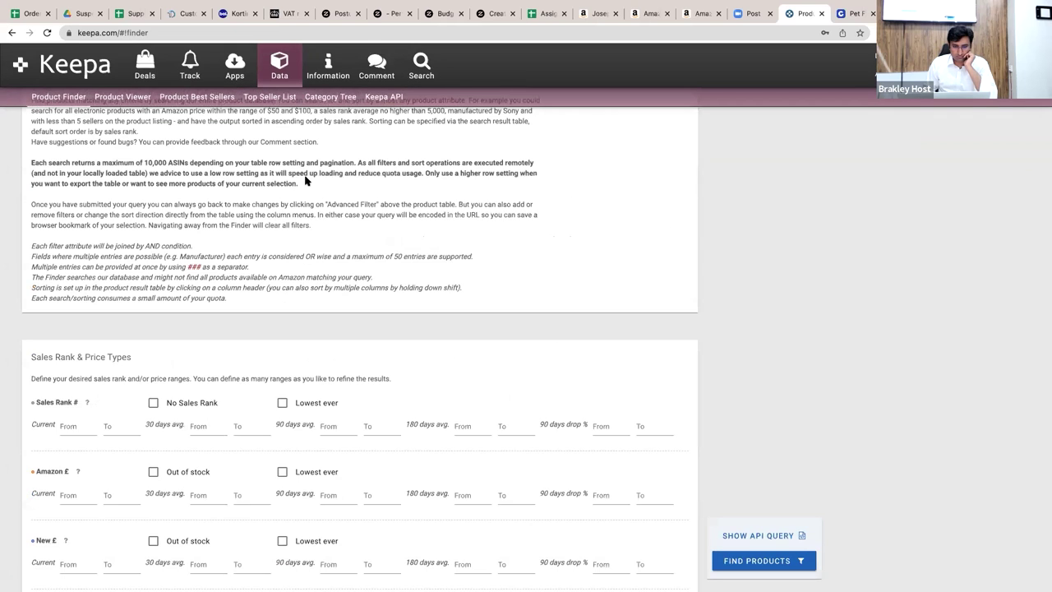
- Restrict the Product Finder to listings with offers from Dallbrist by pasting the copied ID into the Seller filter
scroll(305, 180, down, 10)
scroll(305, 180, down, 15)
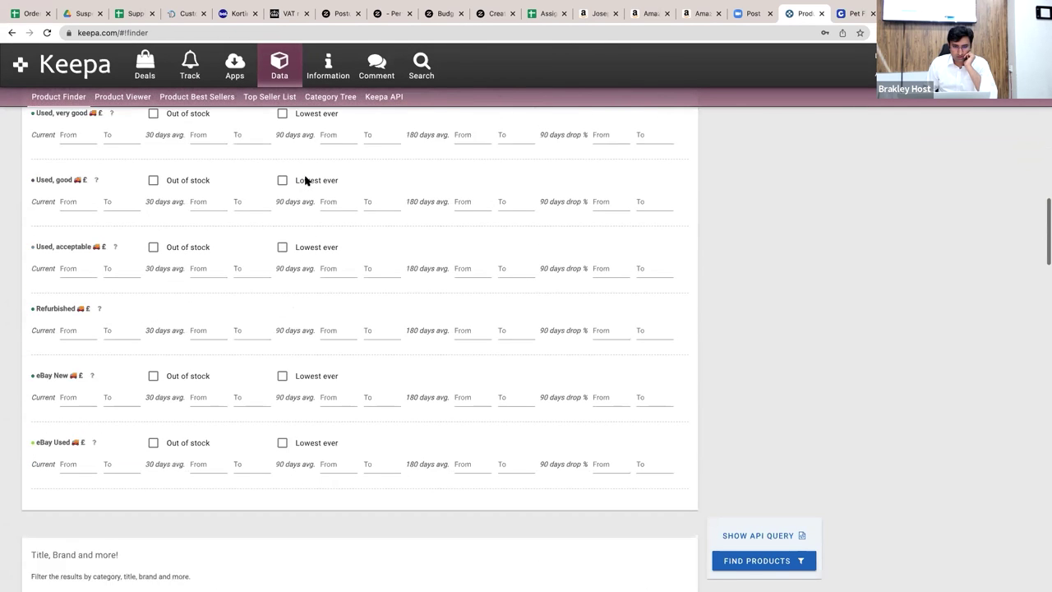
scroll(305, 180, down, 8)
click(134, 323)
key(ctrl+v)
click(3, 330)
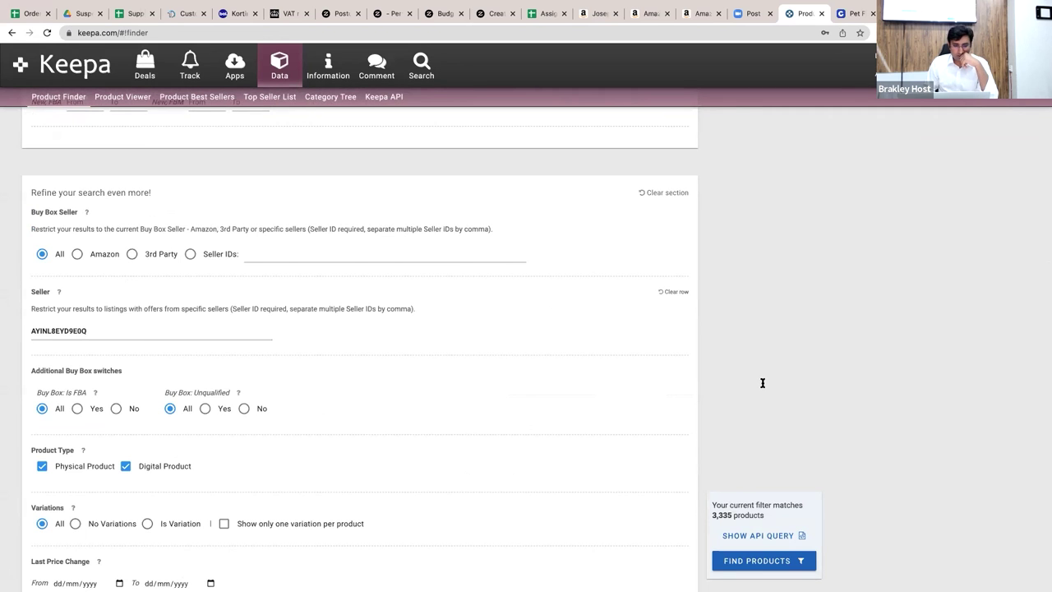
- Limit the search to products where the Amazon offer is out of stock, and find the matching products
scroll(761, 382, up, 15)
scroll(762, 382, up, 6)
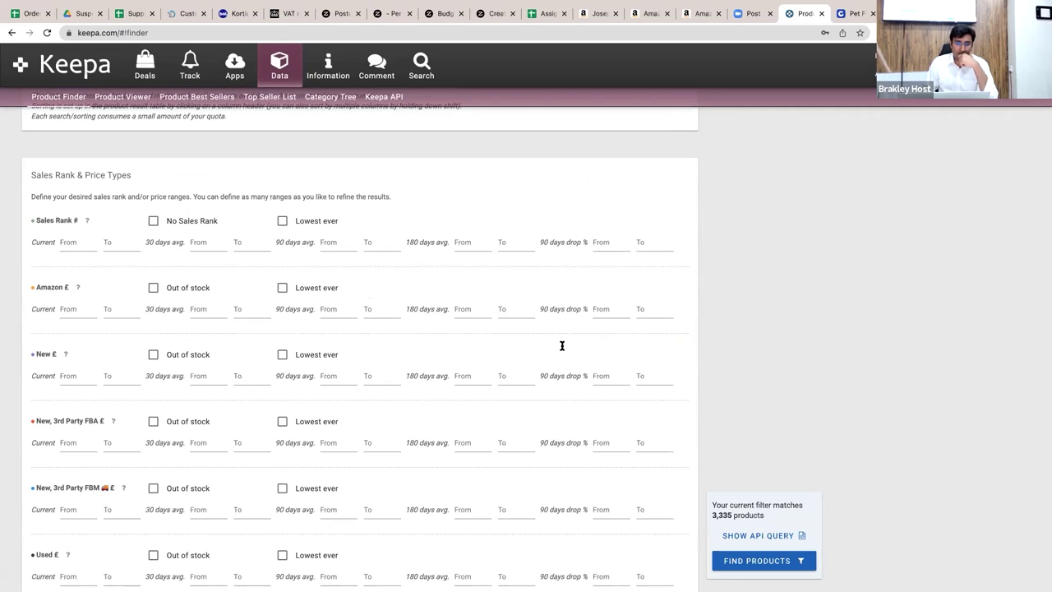
click(152, 288)
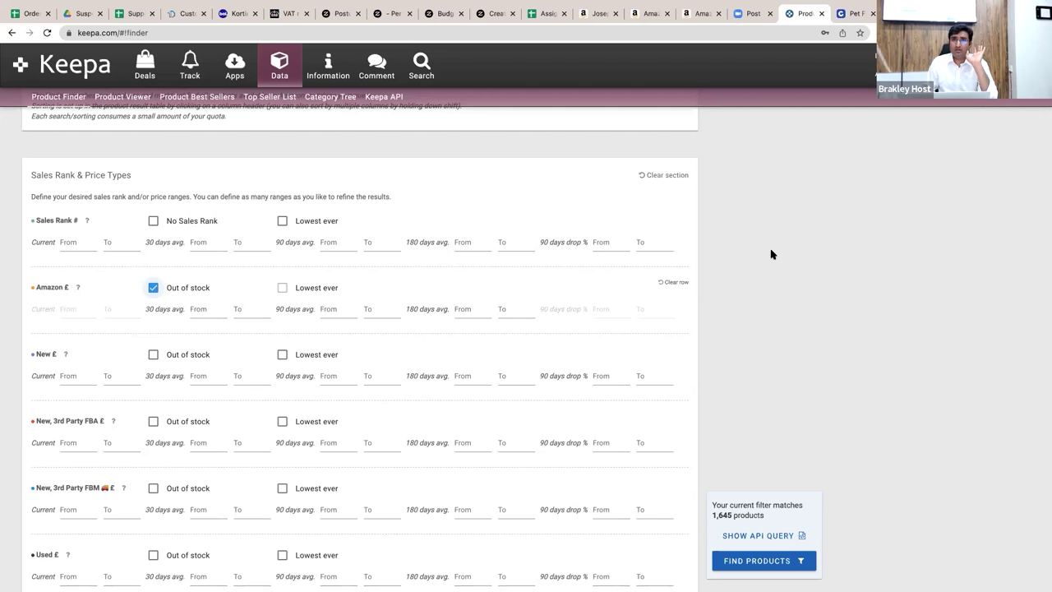
click(764, 556)
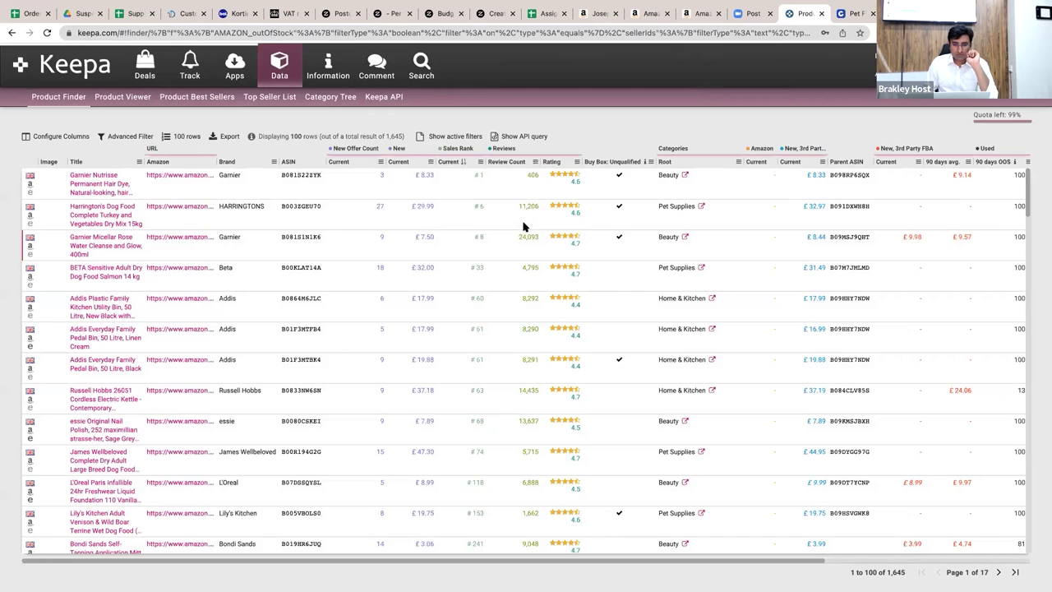
- Look through the product results and open the Amazon page of the Garnier Nutrisse hair dye
scroll(523, 226, down, 2)
scroll(524, 223, down, 5)
scroll(432, 204, up, 8)
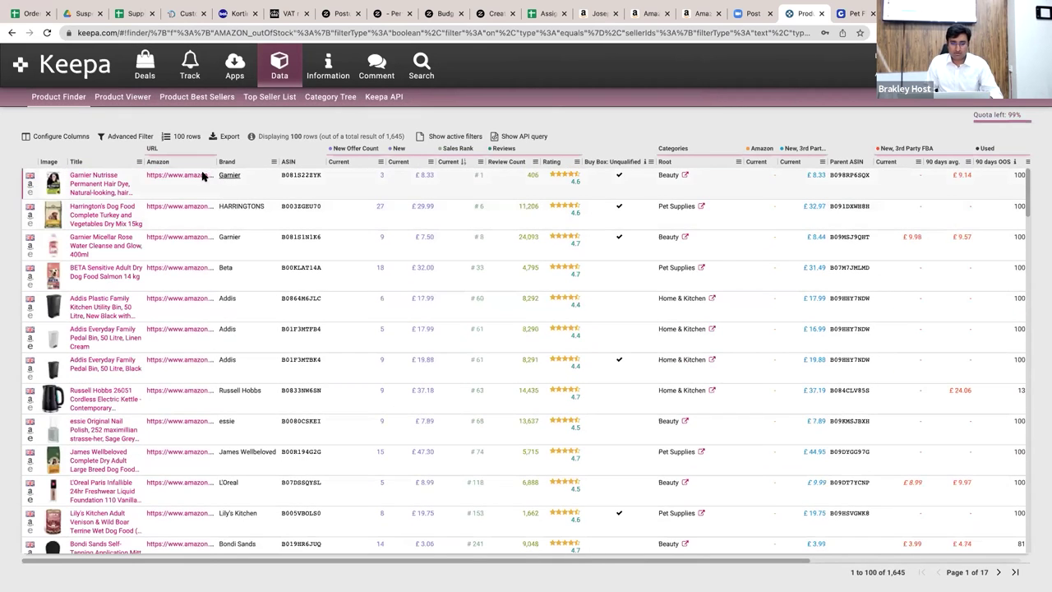
click(199, 176)
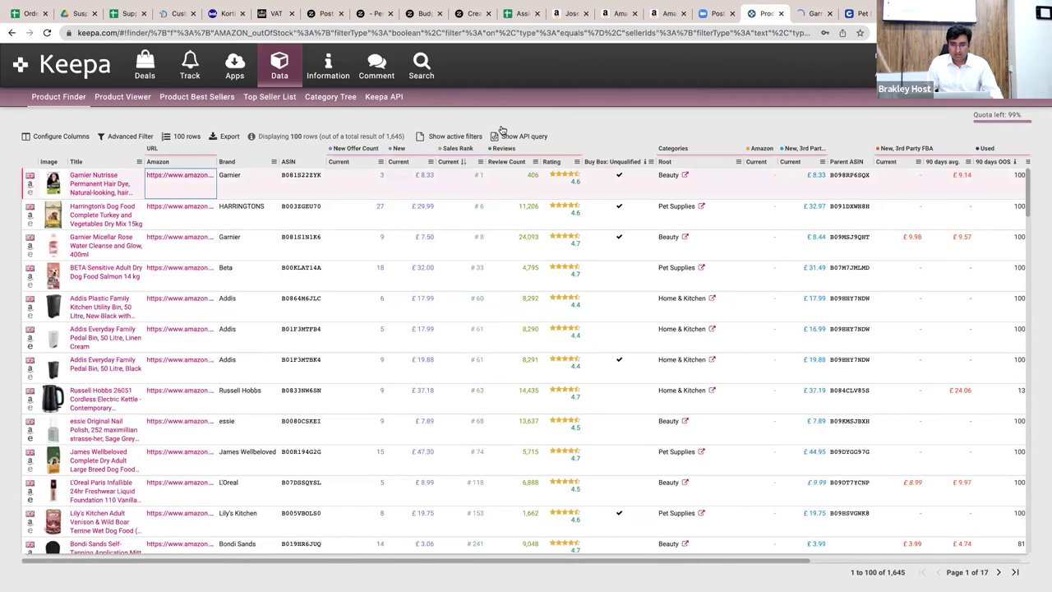
- Filter the results to a current New price in the range 20 to 30
click(428, 162)
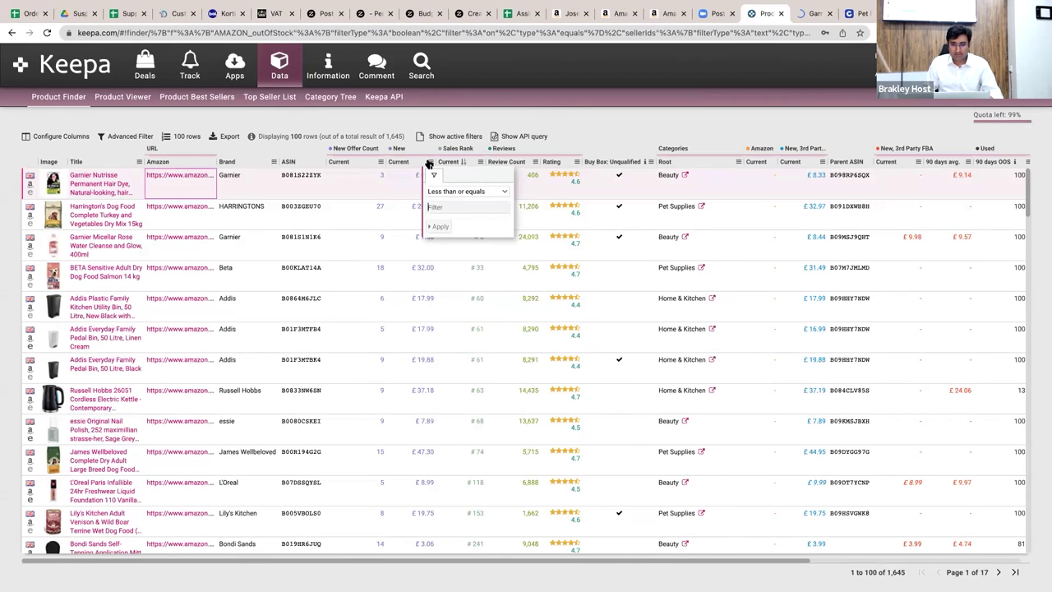
click(441, 206)
text(80)
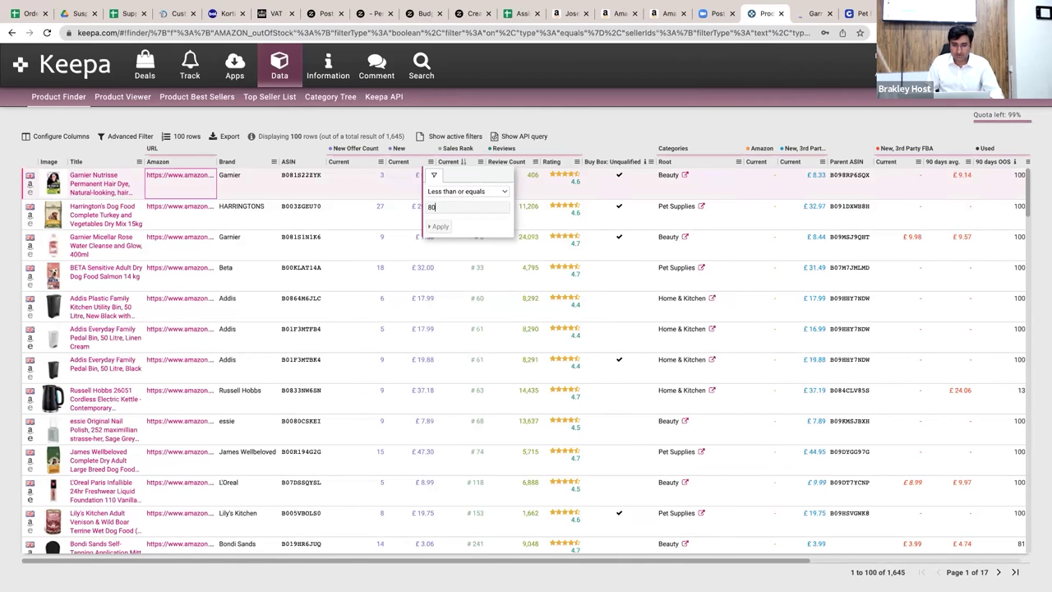
click(445, 195)
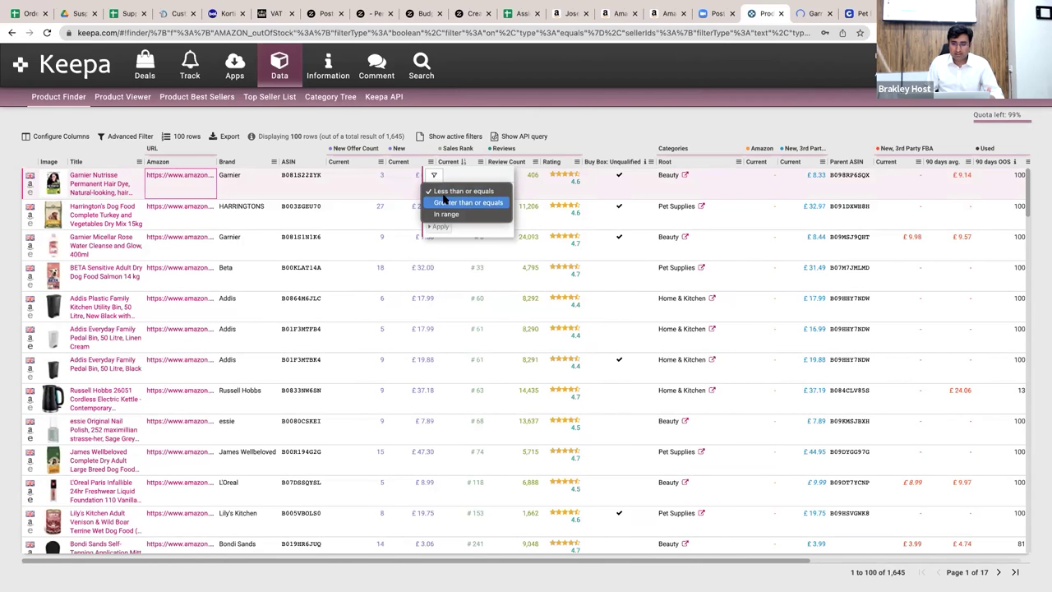
click(446, 214)
click(435, 206)
text(20)
key(Tab)
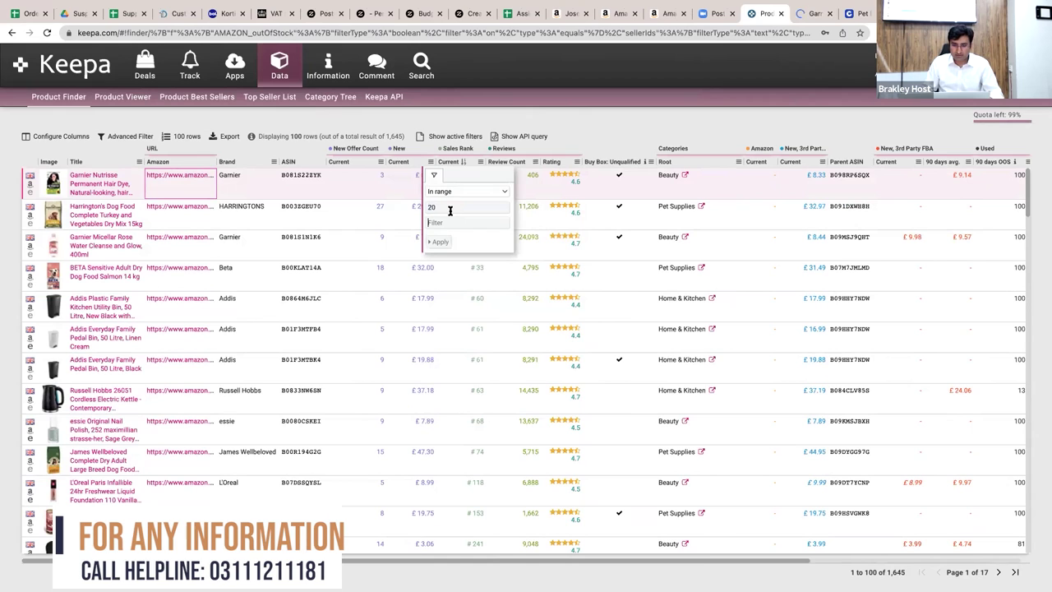
text(30)
click(441, 242)
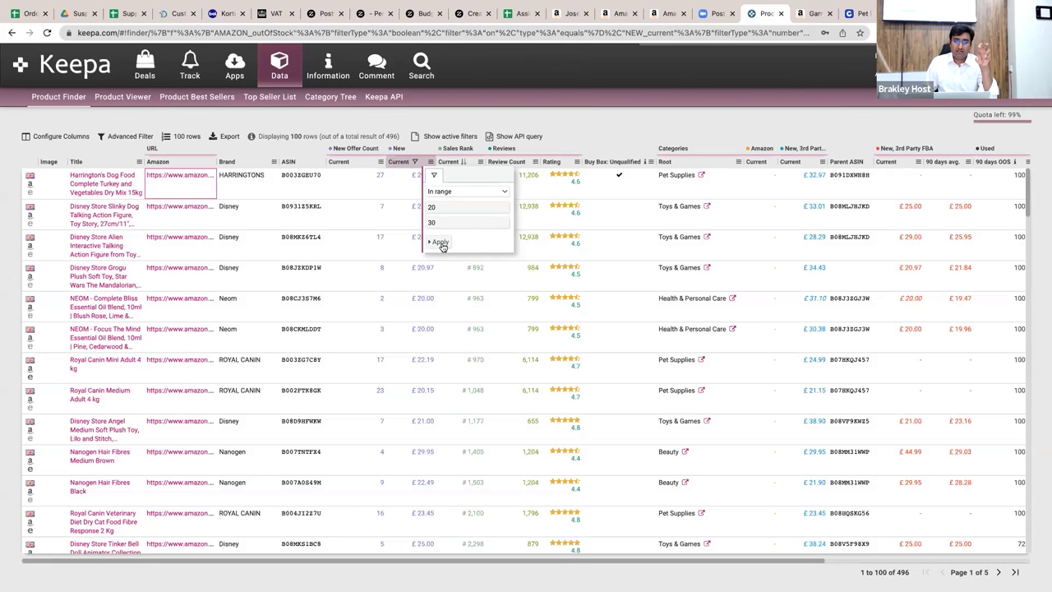
click(485, 148)
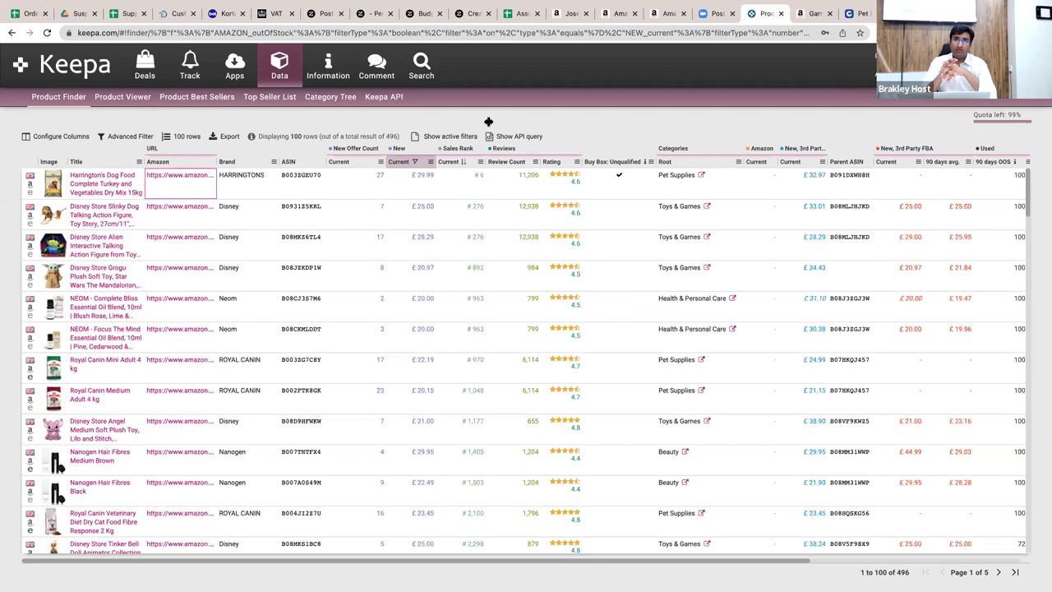
- Filter the results to a current New Offer Count of 9 or less
click(380, 164)
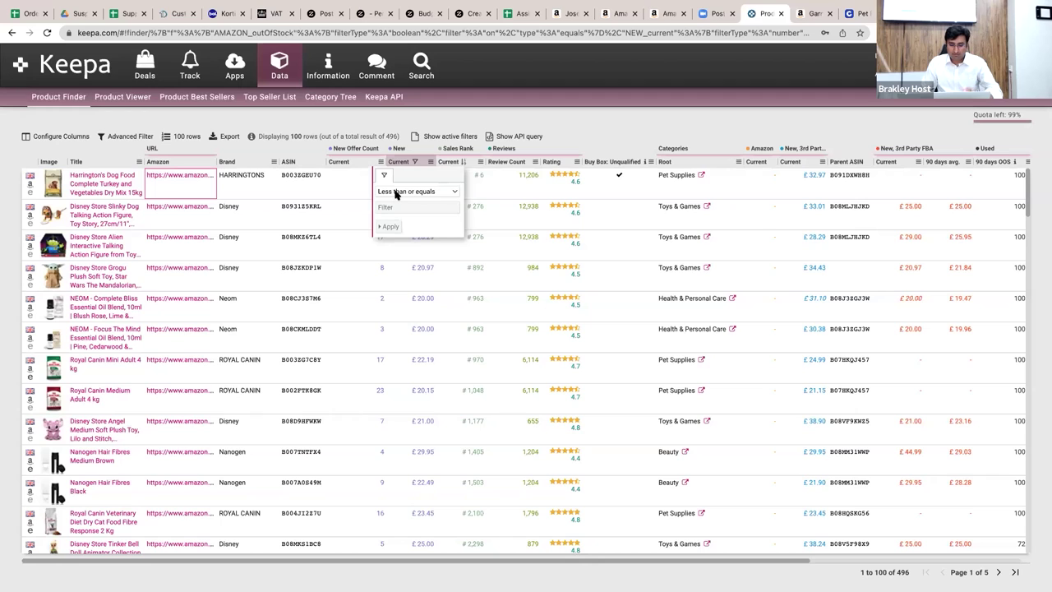
text(1)
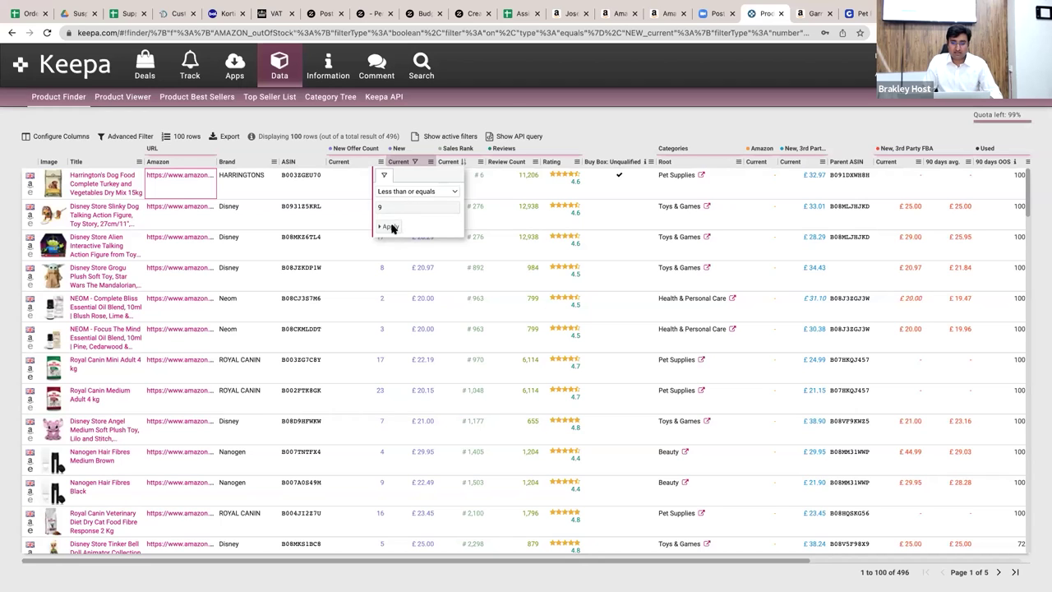
click(391, 226)
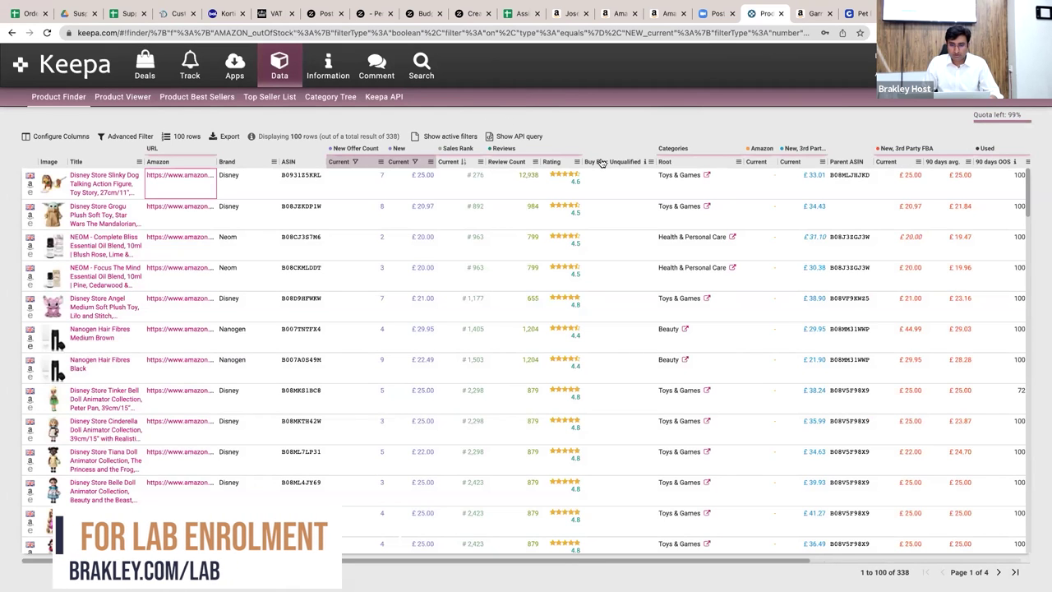
- Filter to products with an unqualified Buy Box and open the Amazon pages of the Among Us figures and the Playgro playgym in new tabs
click(648, 162)
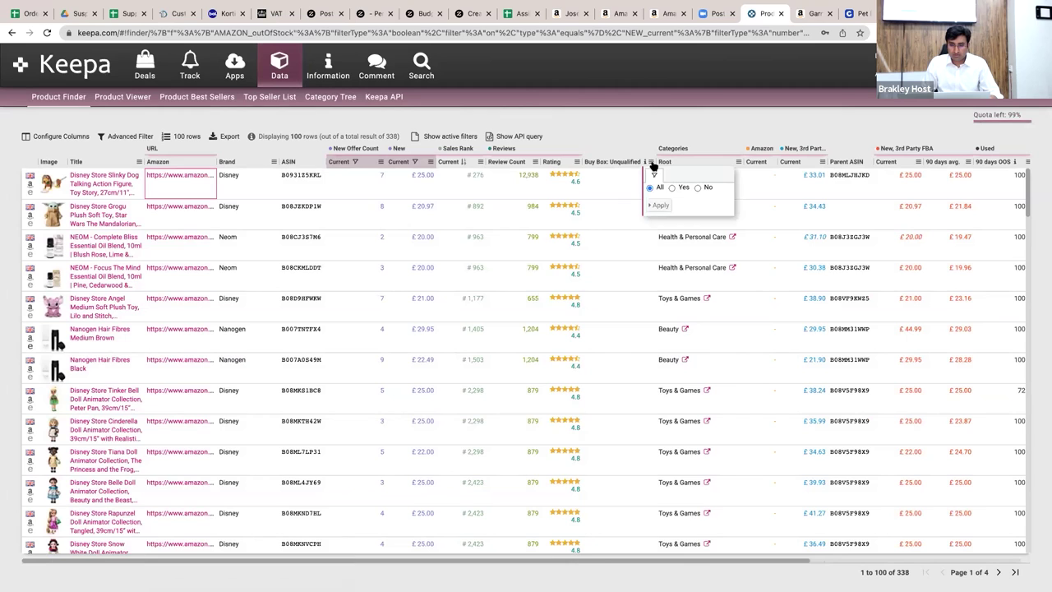
click(673, 188)
click(660, 204)
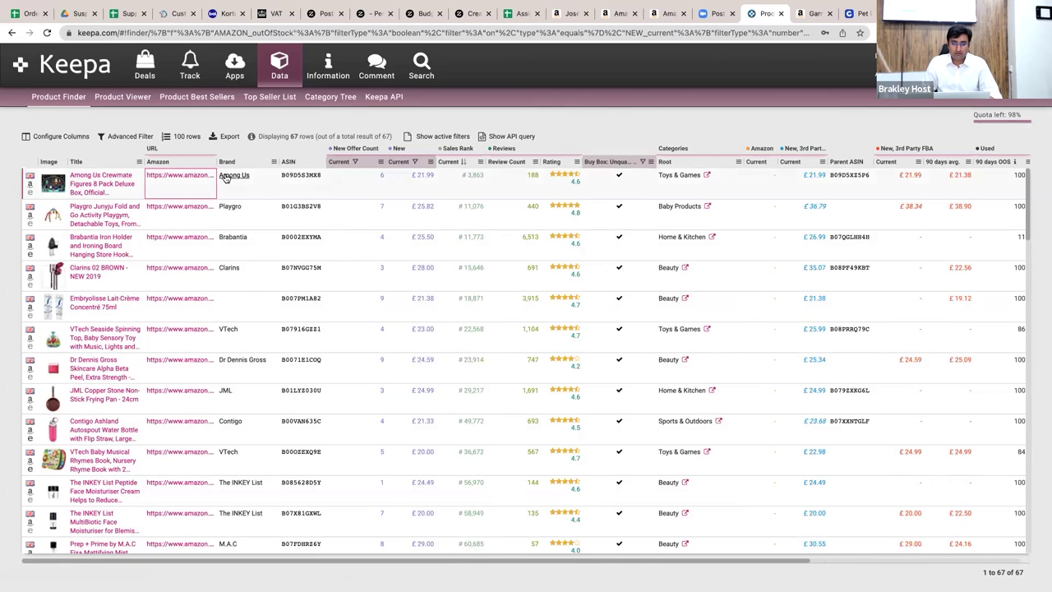
super+click(189, 177)
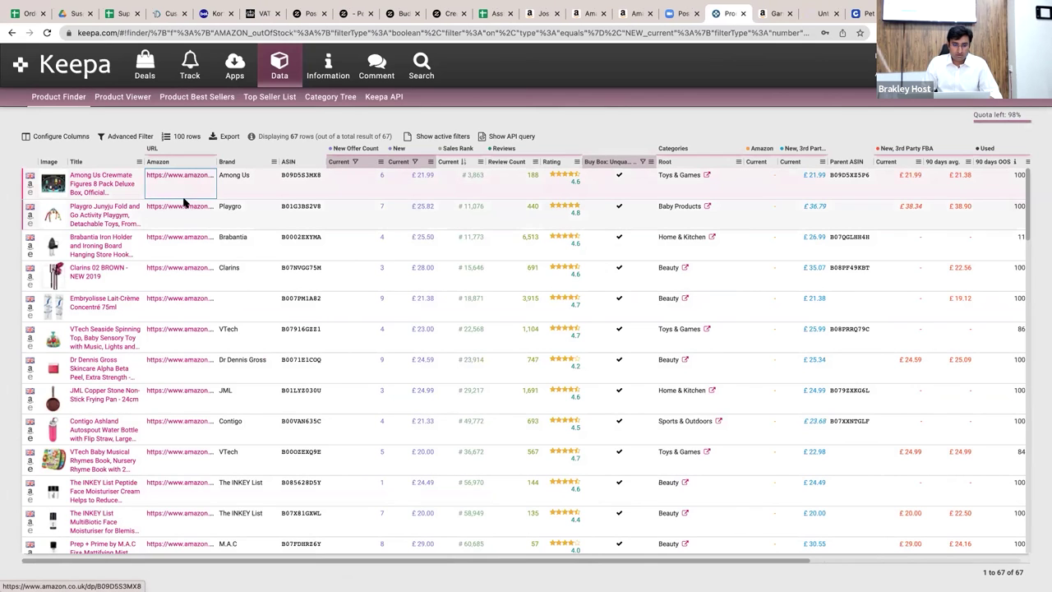
super+click(185, 205)
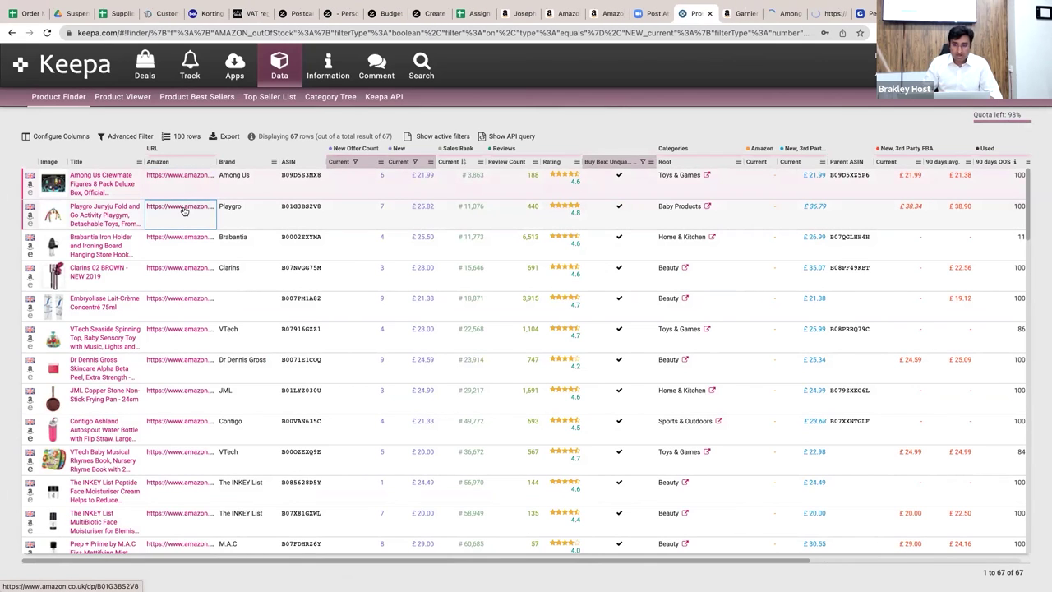
- Remove the Buy Box: Unqualified filter from the product results
click(643, 161)
click(659, 205)
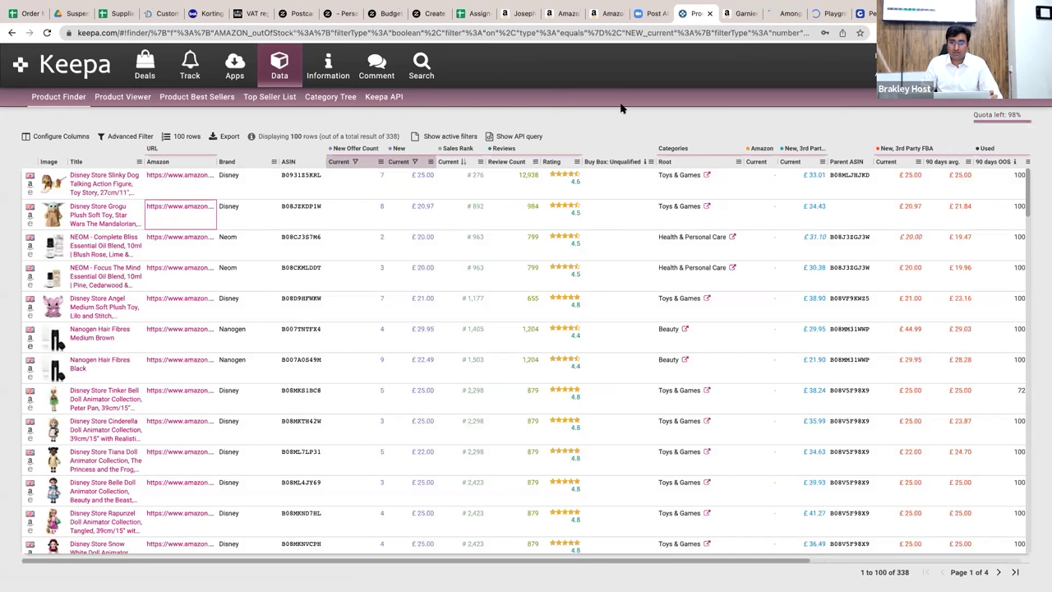
click(482, 164)
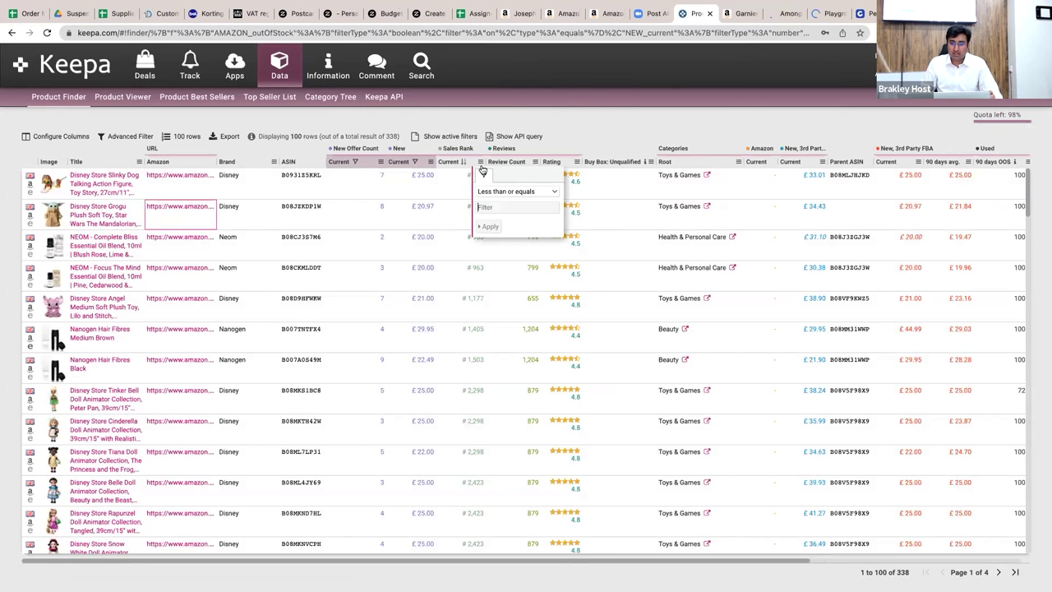
click(543, 153)
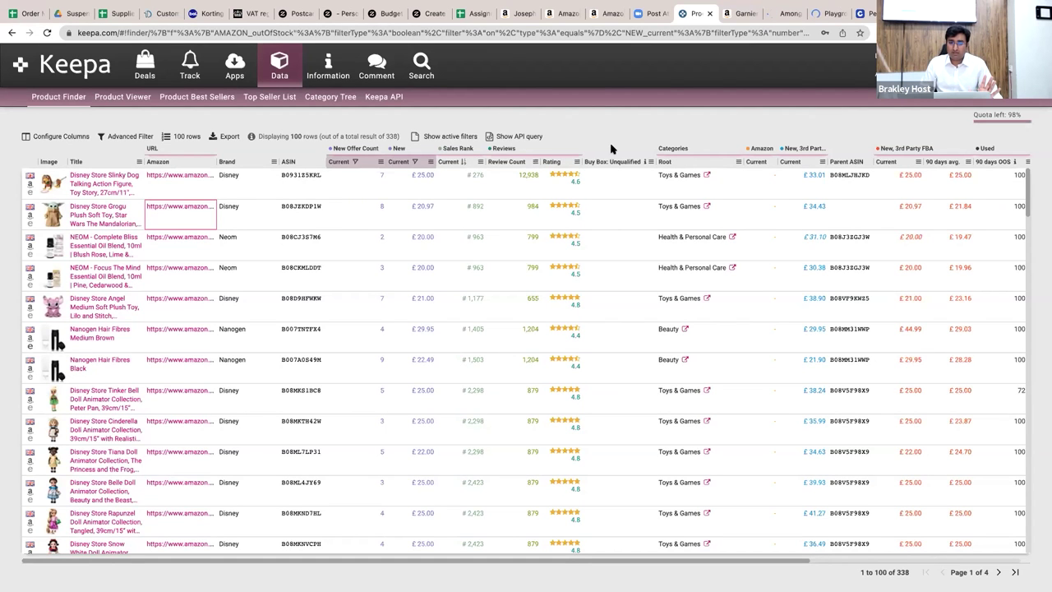
- Examine the Garnier Nutrisse hair dye's Amazon listing and compare the new offers from its sellers
click(756, 15)
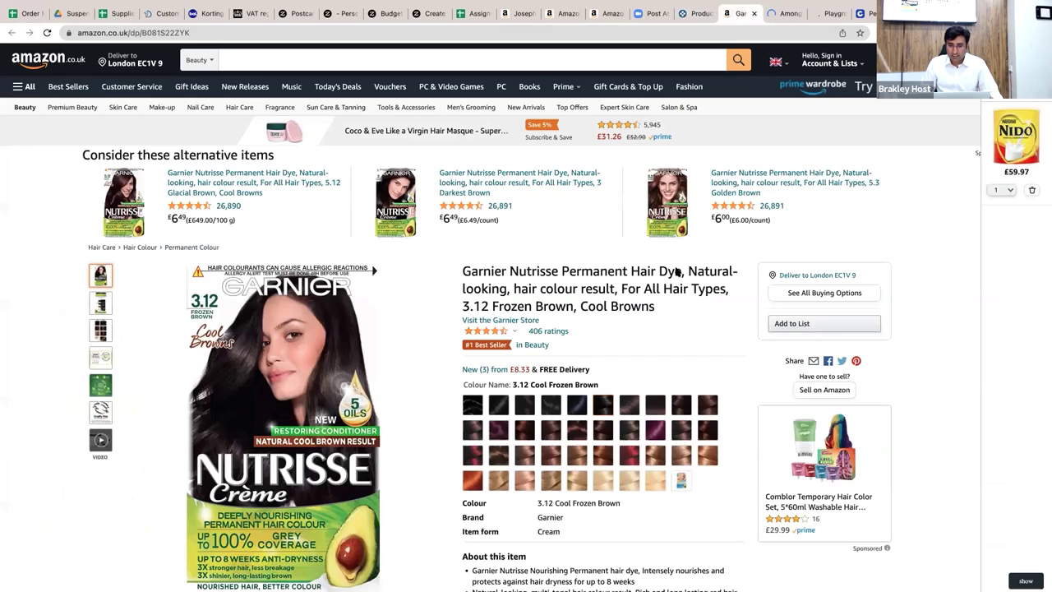
scroll(655, 255, down, 2)
triple_click(655, 251)
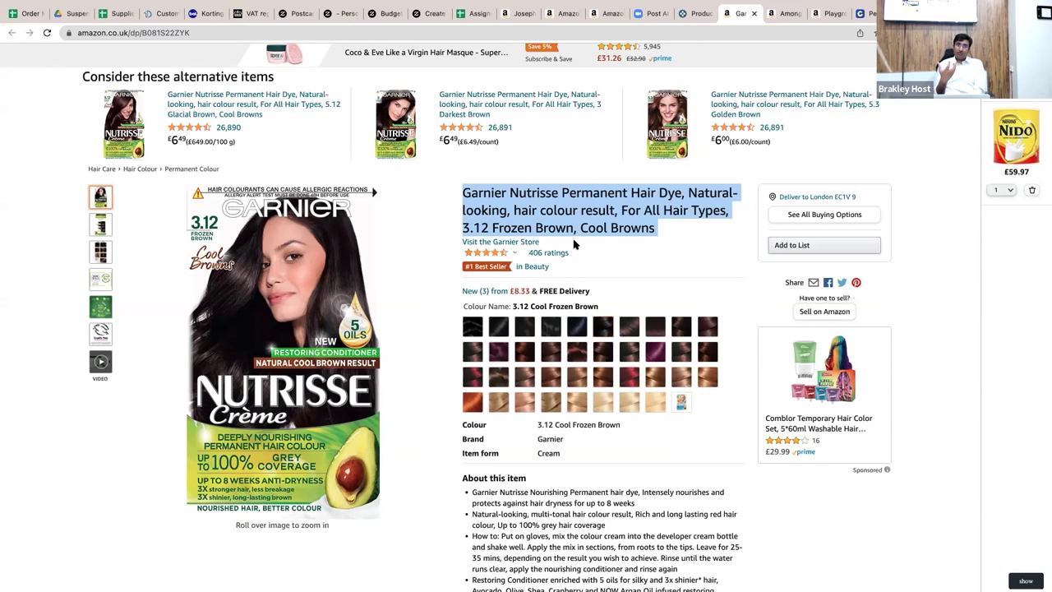
click(516, 292)
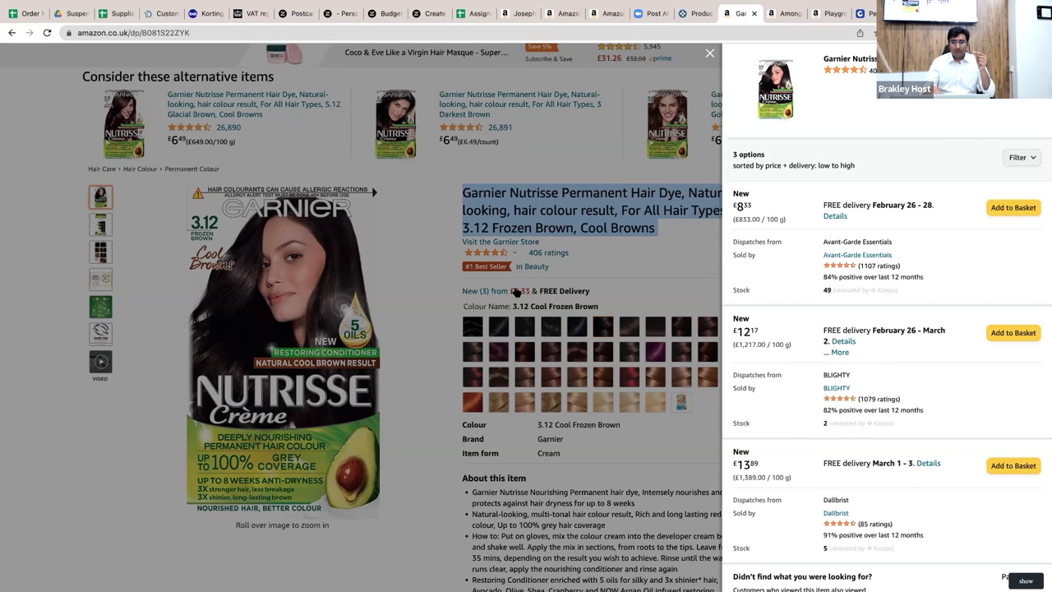
click(587, 238)
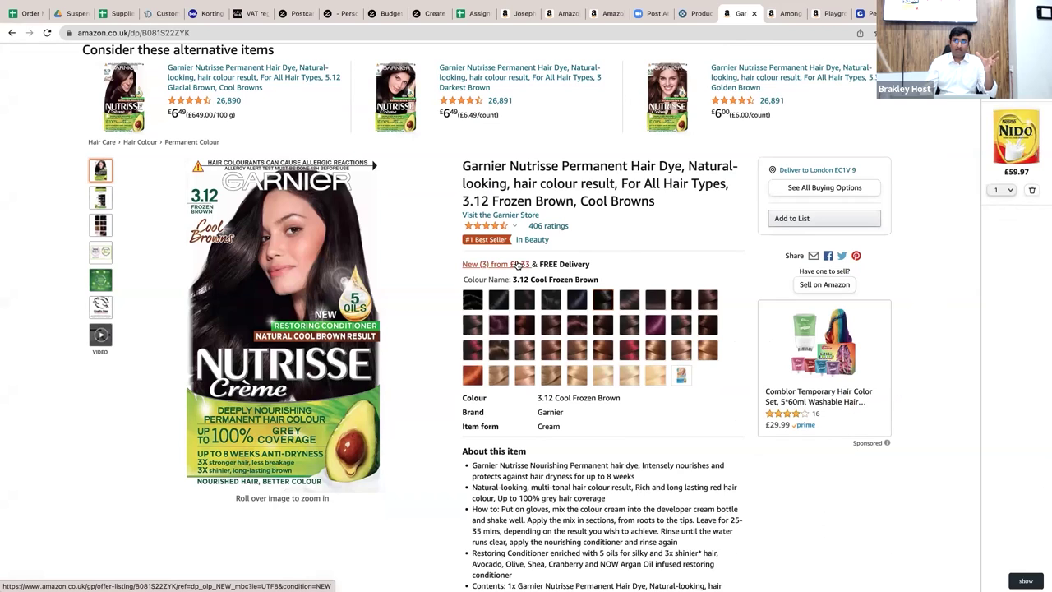
click(516, 265)
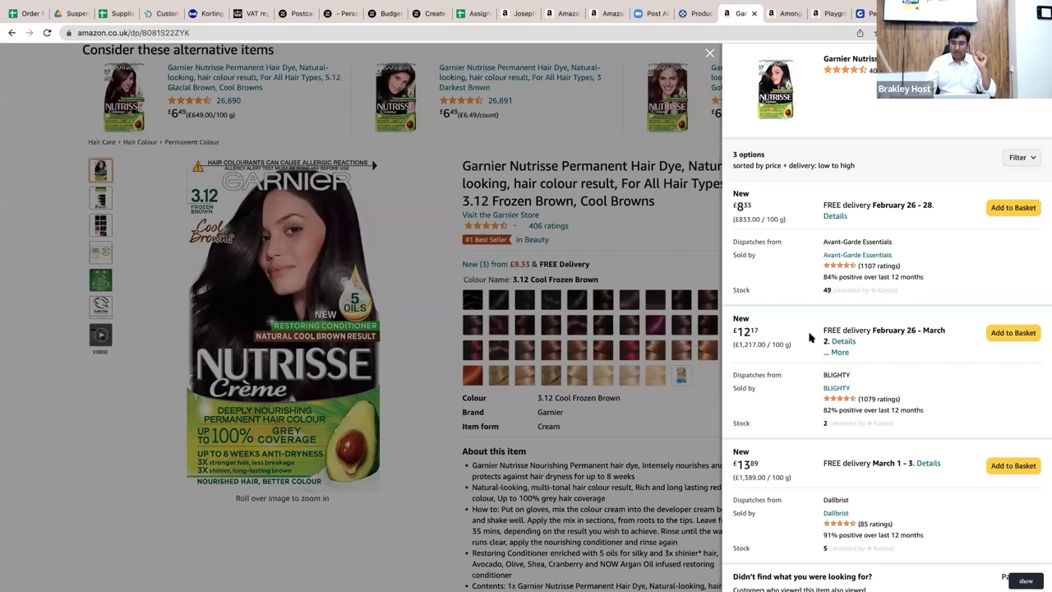
scroll(843, 387, down, 2)
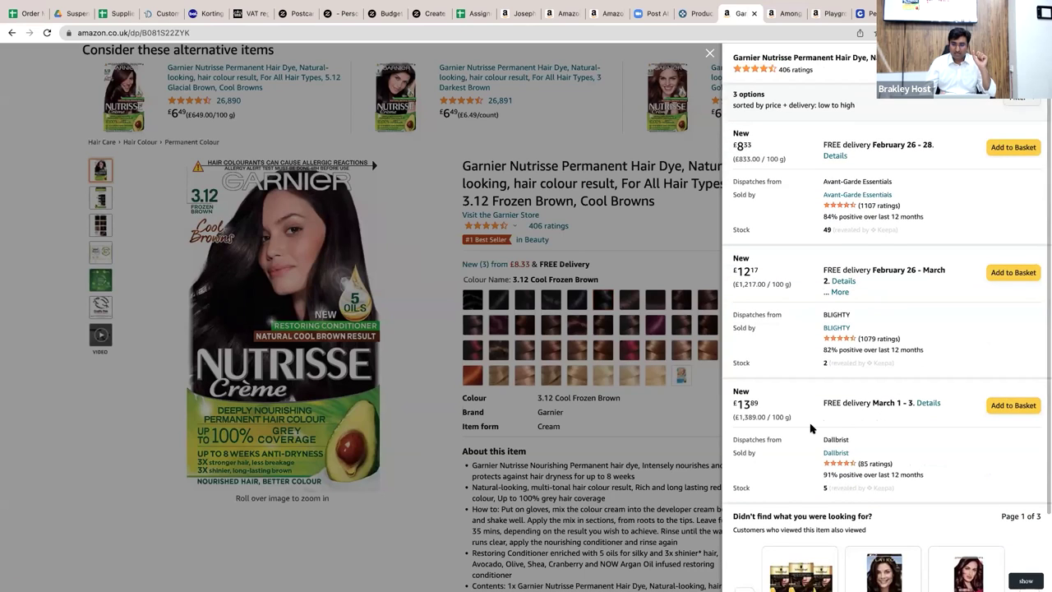
scroll(814, 427, up, 1)
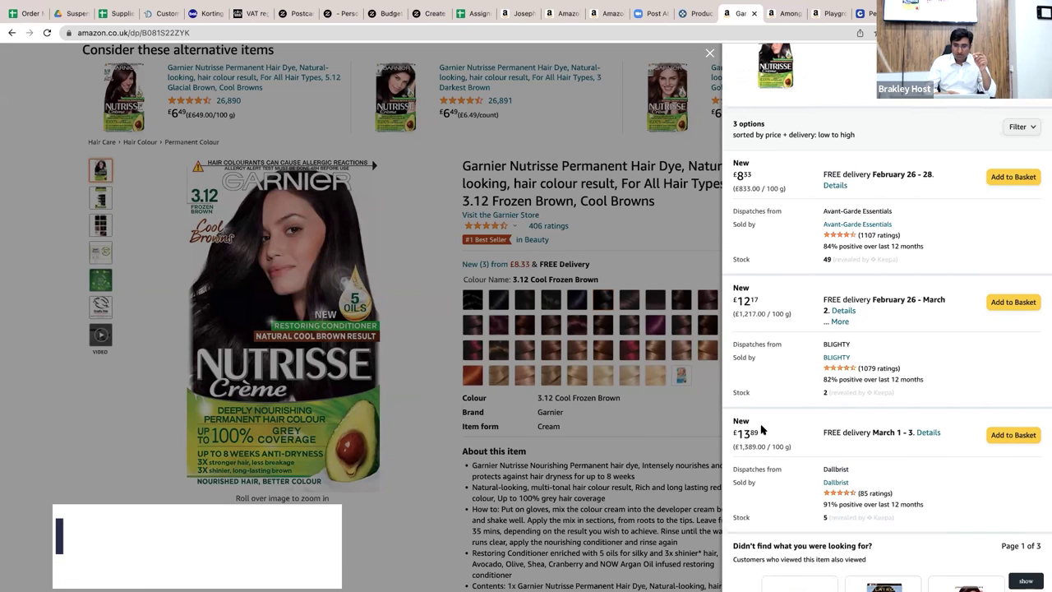
- Open Dallbrist's Amazon storefront from the offer list and review the brands it sells alongside the Keepa results
click(841, 482)
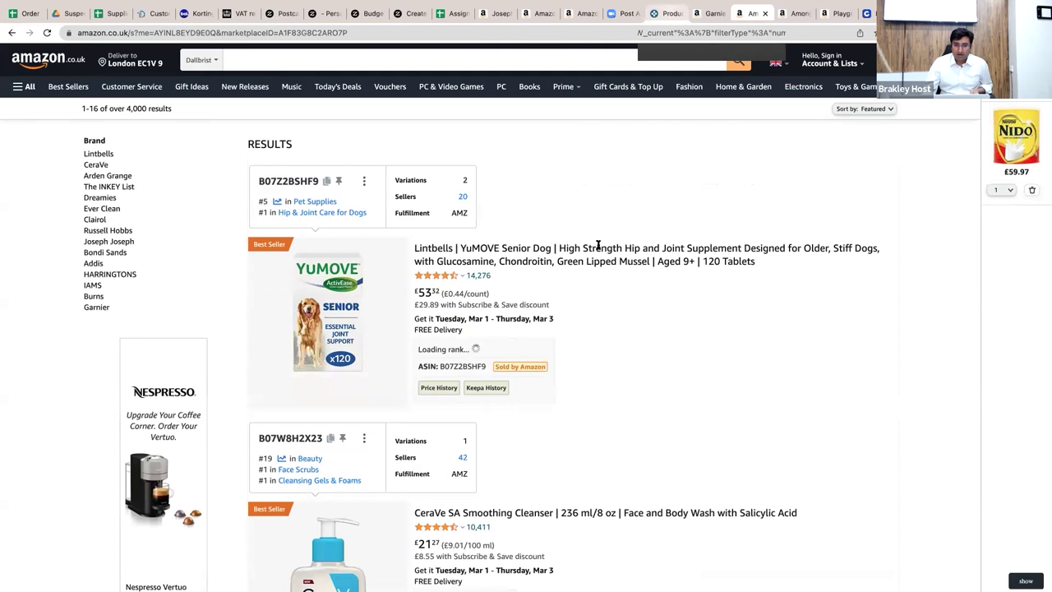
key(ctrl+shift+Tab)
key(ctrl+shift+Tab)
scroll(597, 245, down, 5)
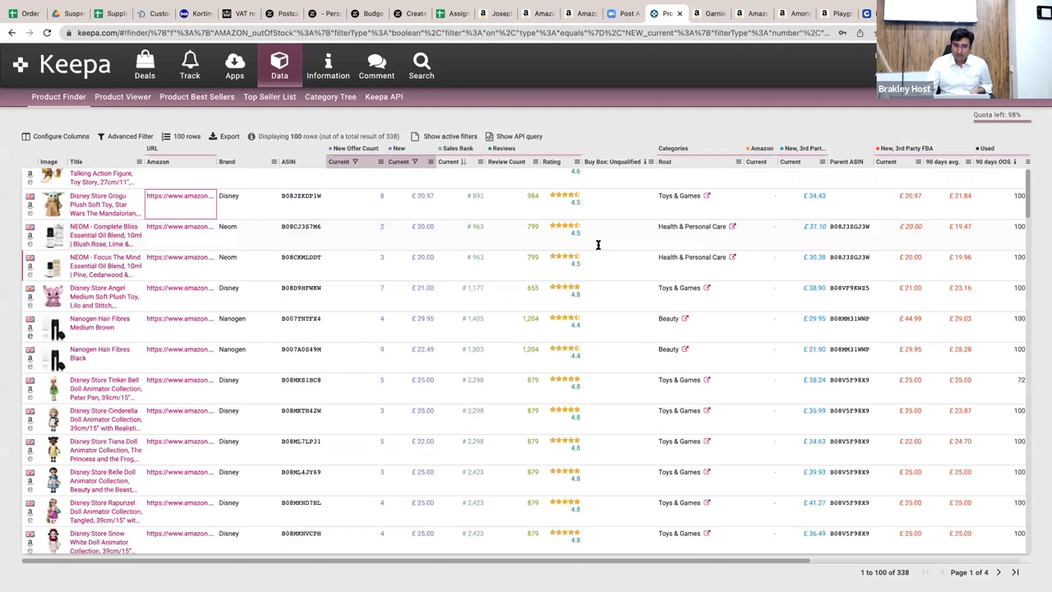
scroll(597, 245, up, 10)
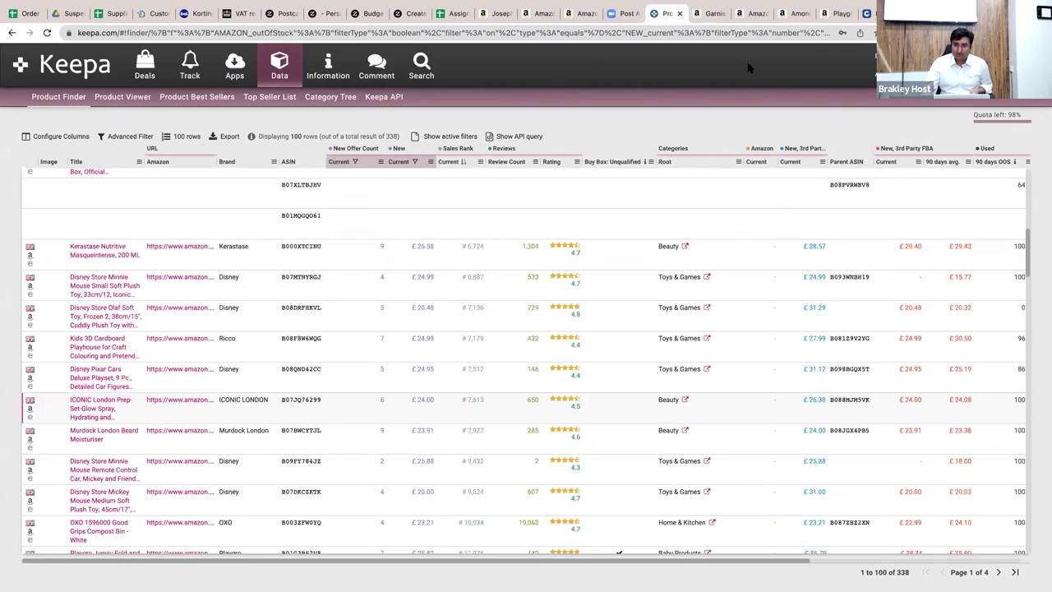
click(703, 23)
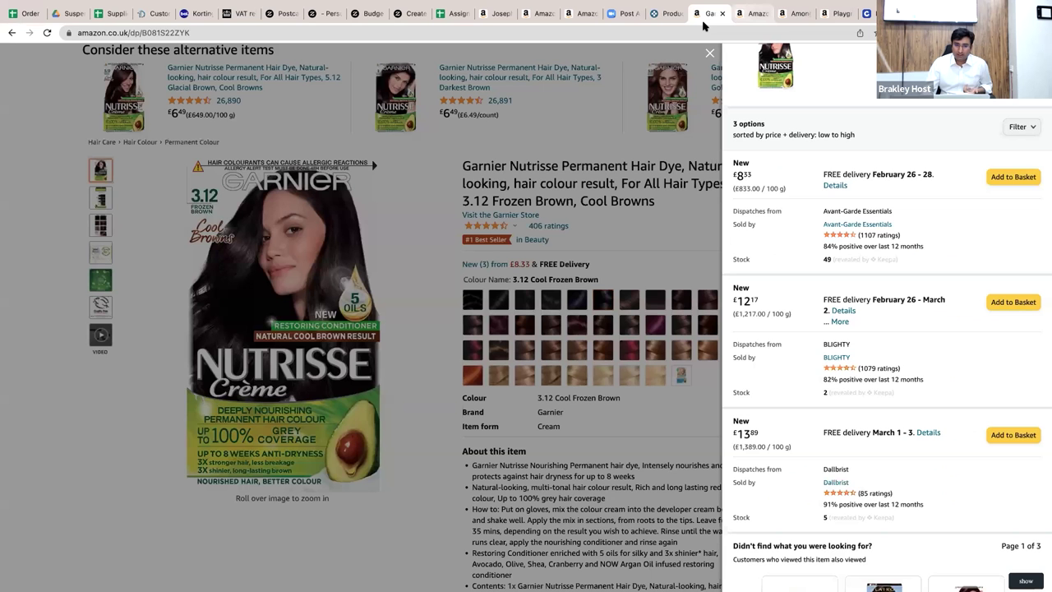
key(ctrl+Tab)
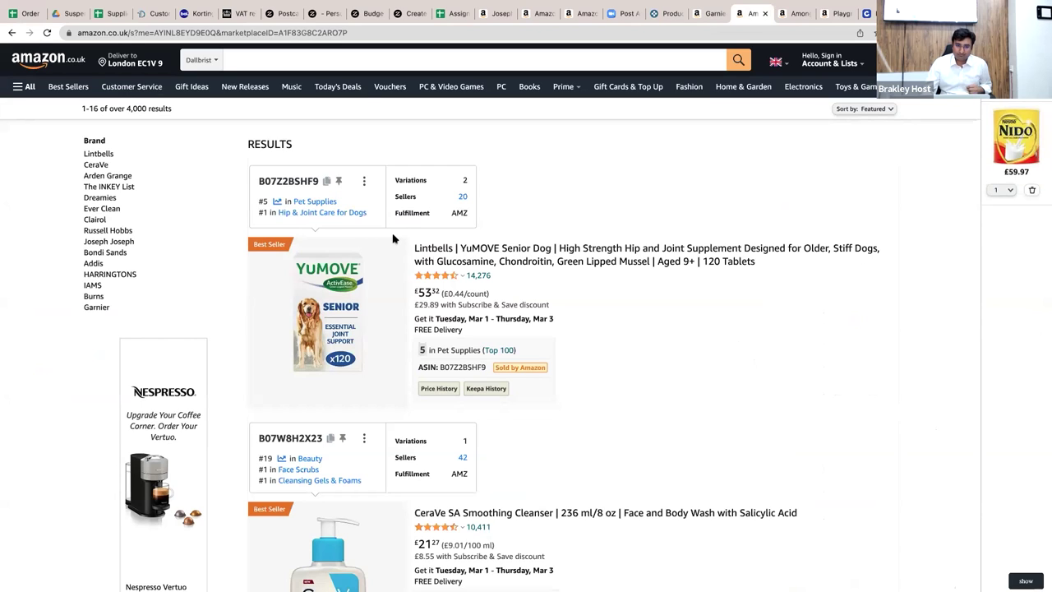
drag(83, 164, 74, 336)
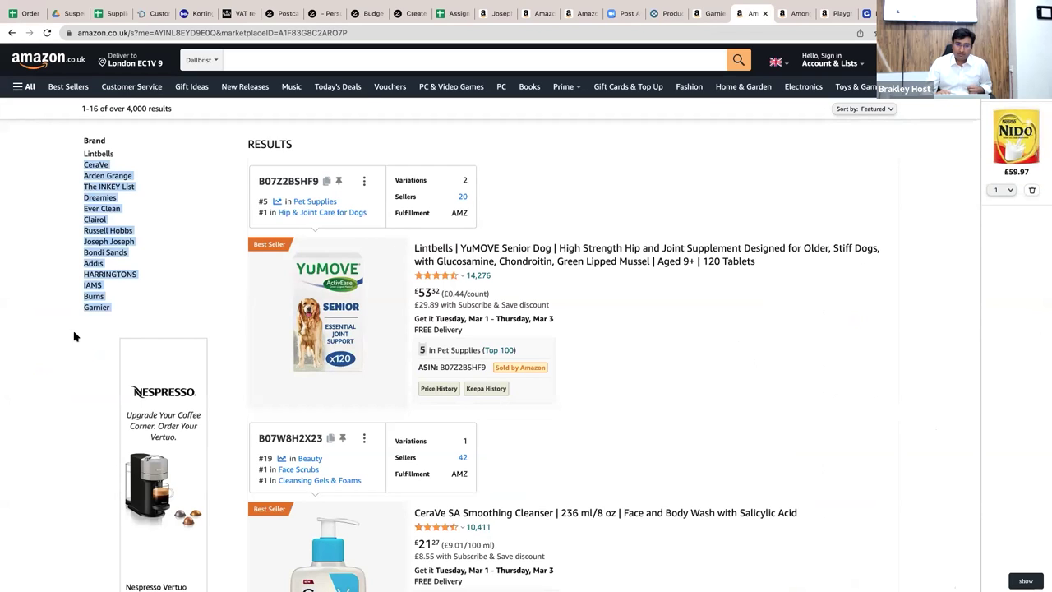
click(74, 337)
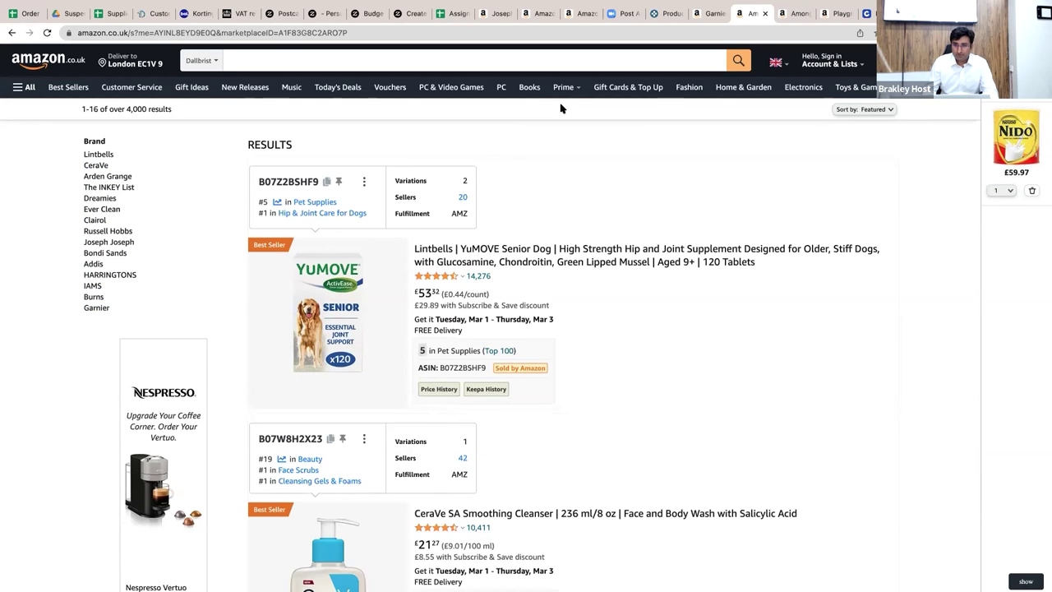
- Return to Keepa's Product Finder and clear the New price and New Offer Count filters
key(ctrl+shift+Tab)
key(ctrl+shift+Tab)
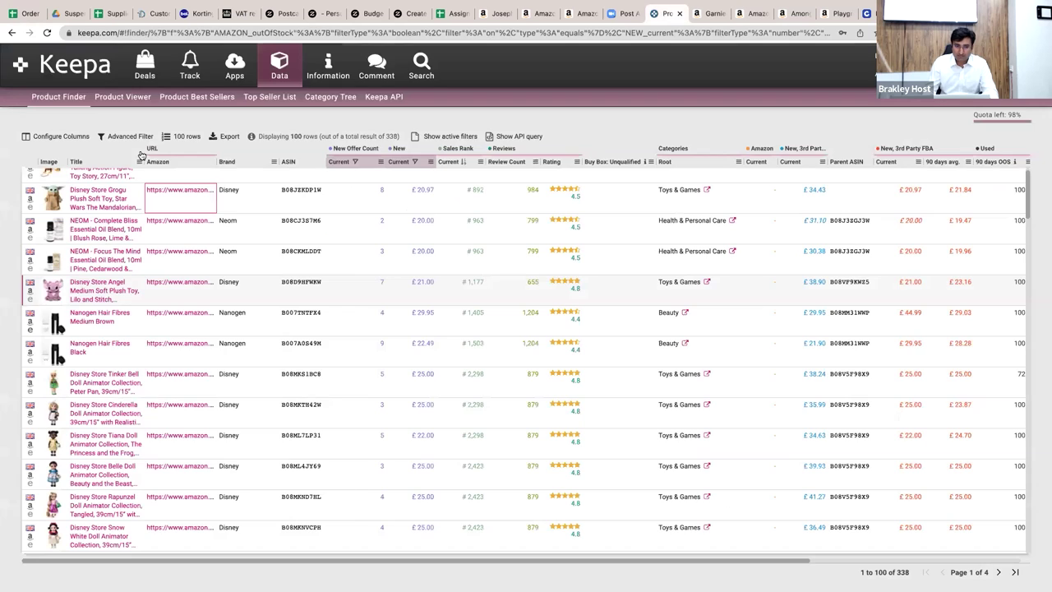
scroll(323, 198, down, 3)
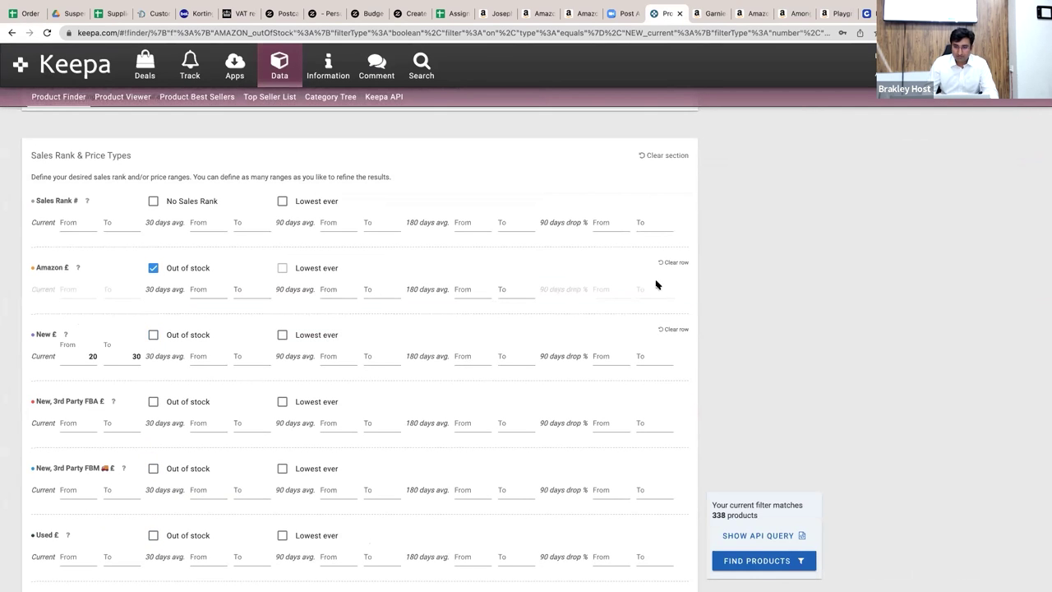
click(674, 331)
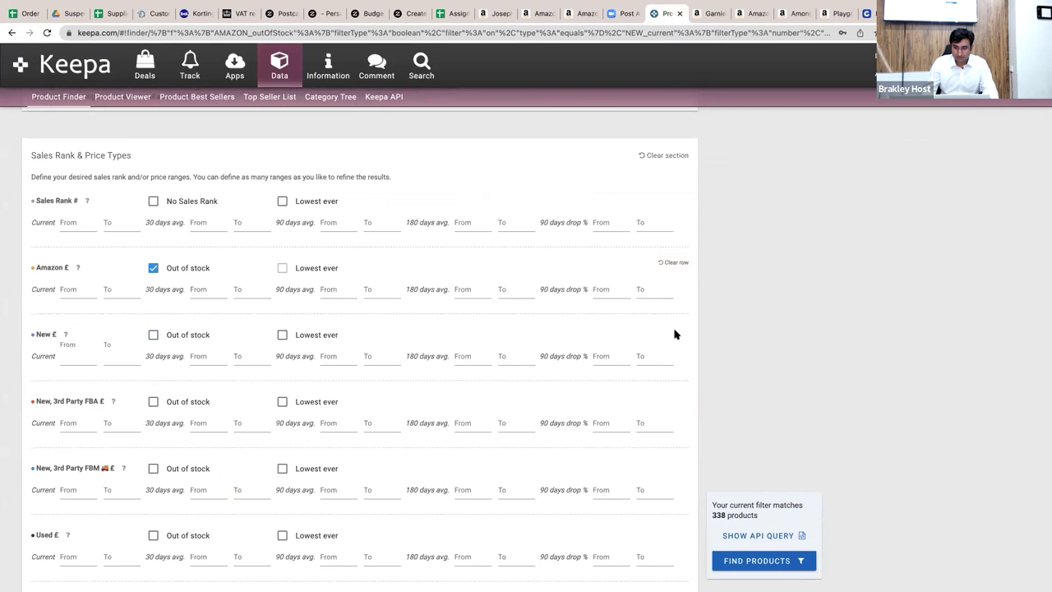
scroll(674, 335, down, 6)
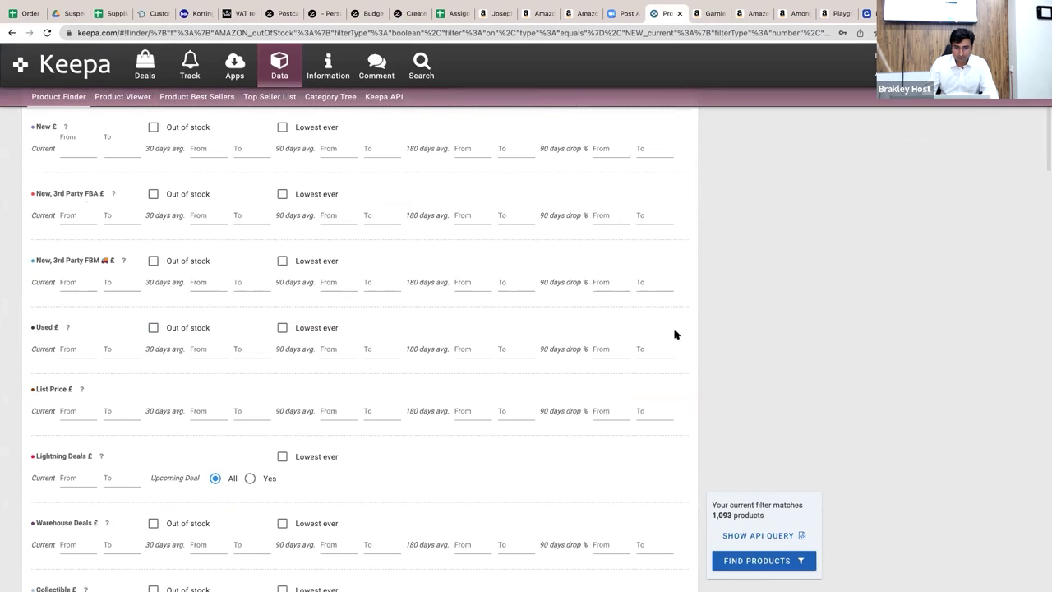
scroll(446, 336, down, 5)
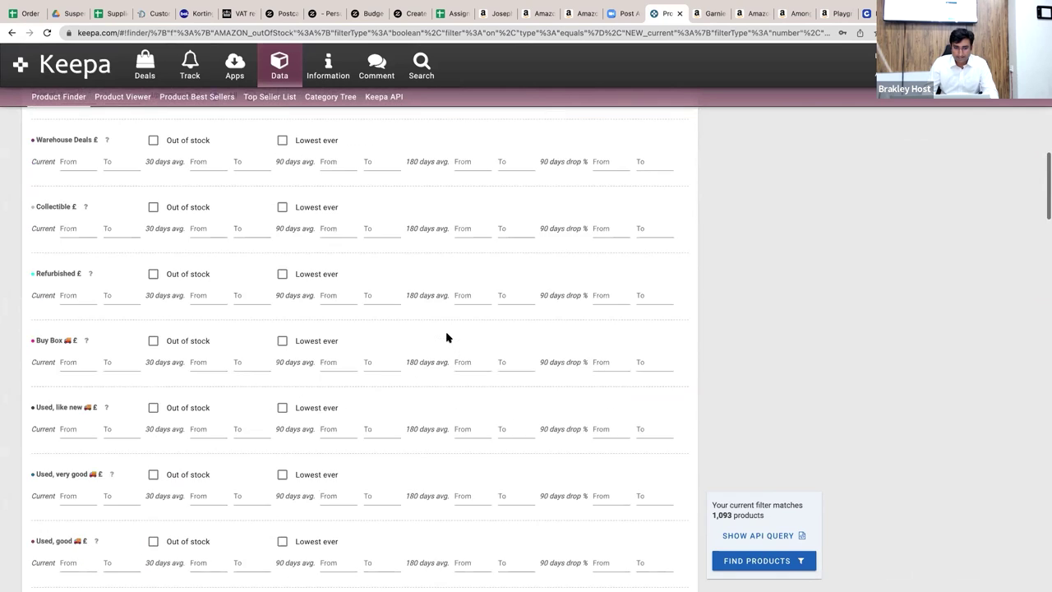
scroll(447, 337, down, 6)
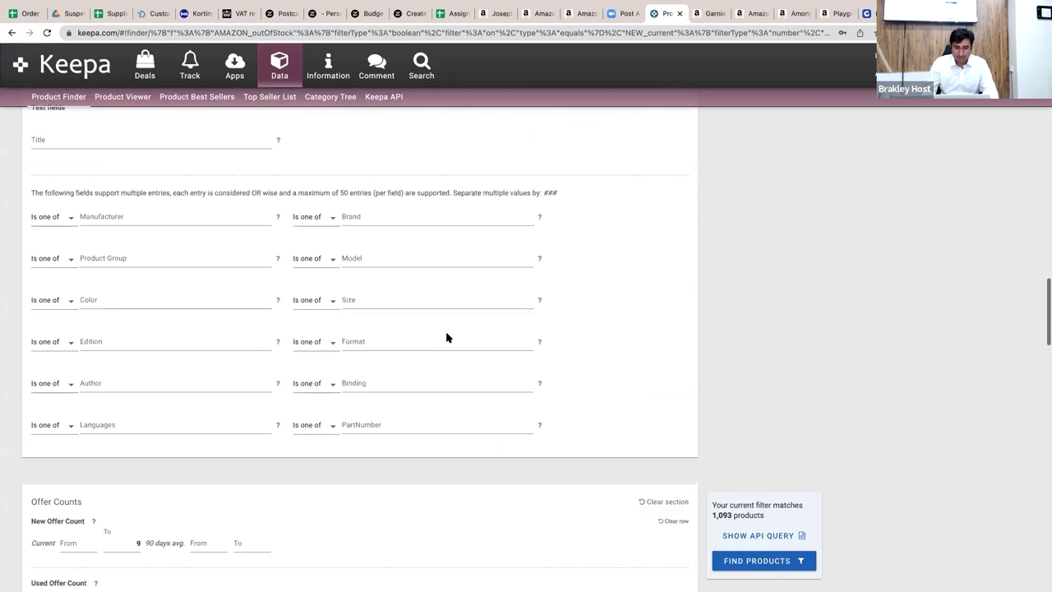
scroll(446, 335, down, 1)
click(667, 401)
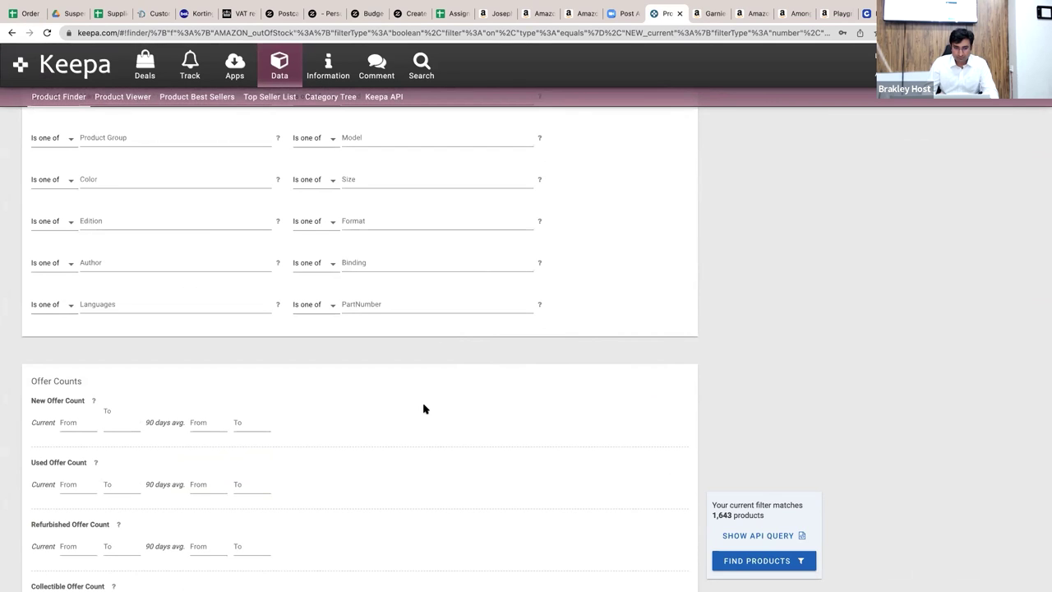
- Move Dallbrist's seller ID from the Seller filter to the Buy Box Seller filter and find the matching products
scroll(423, 408, down, 6)
key(ctrl+a)
key(ctrl+c)
key(BackSpace)
click(279, 353)
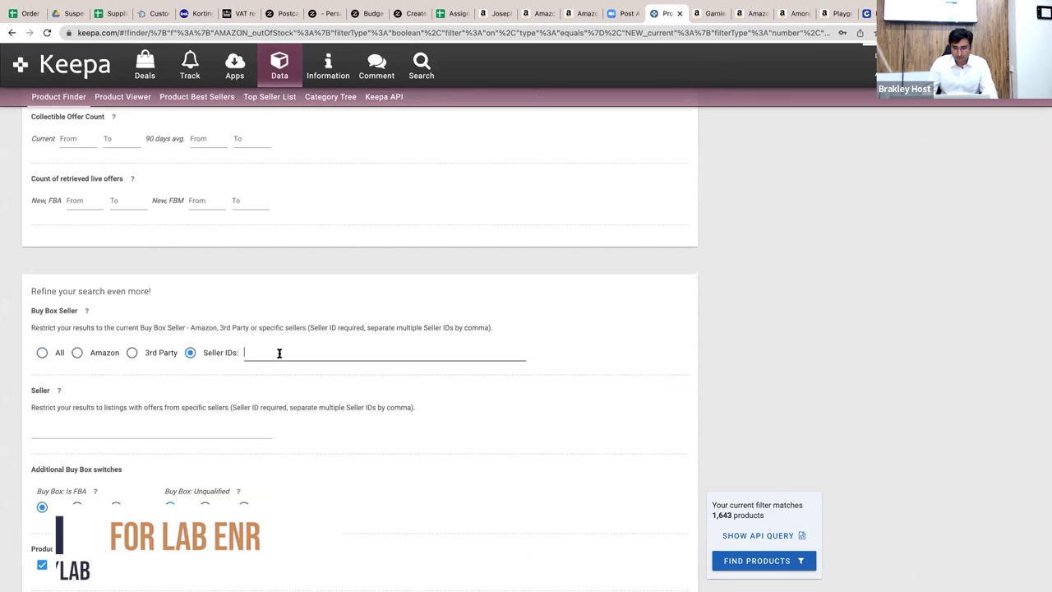
key(ctrl+v)
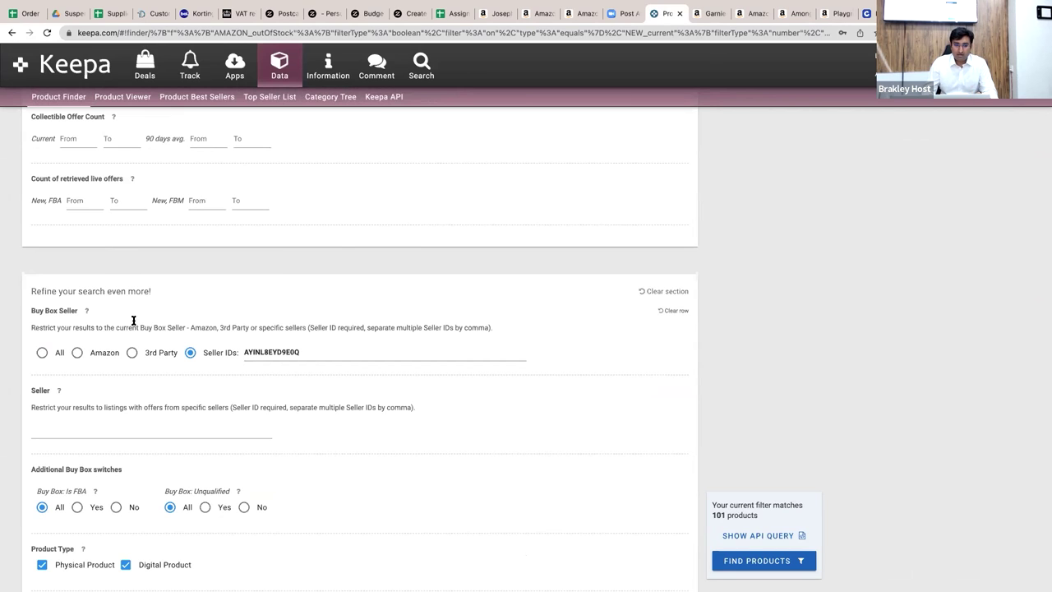
triple_click(347, 386)
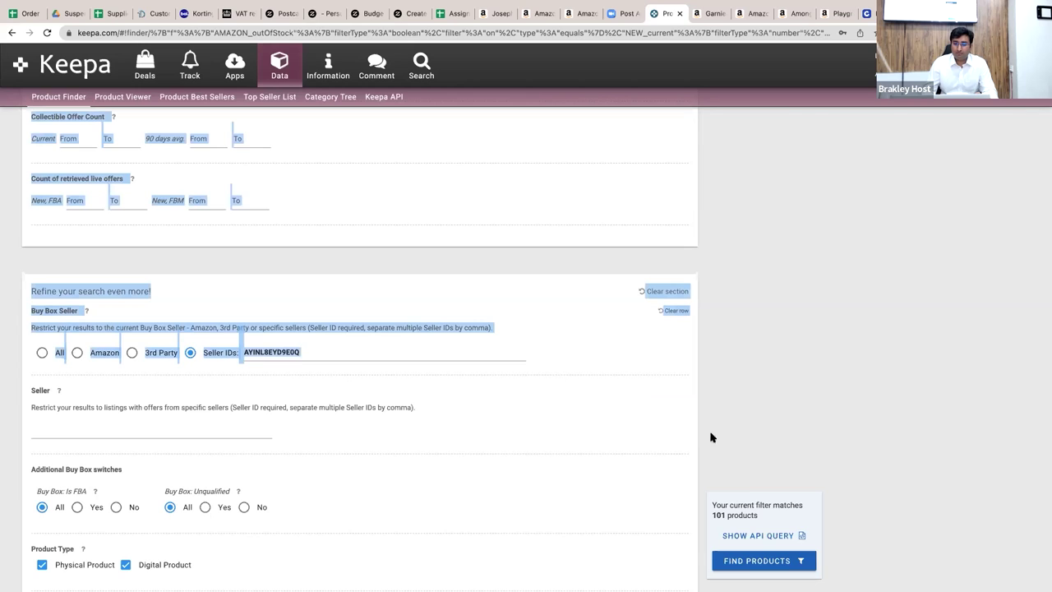
click(736, 561)
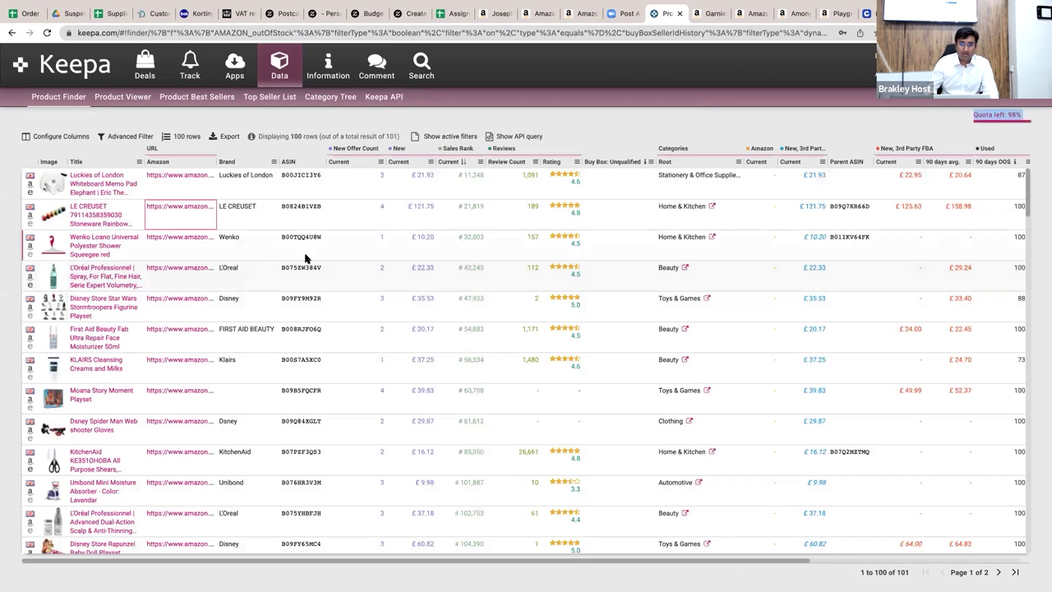
- Open the Luckies of London, LE CREUSET and Wenko Amazon listings in separate tabs and compare the memo elephant's seller offers
ctrl+click(170, 183)
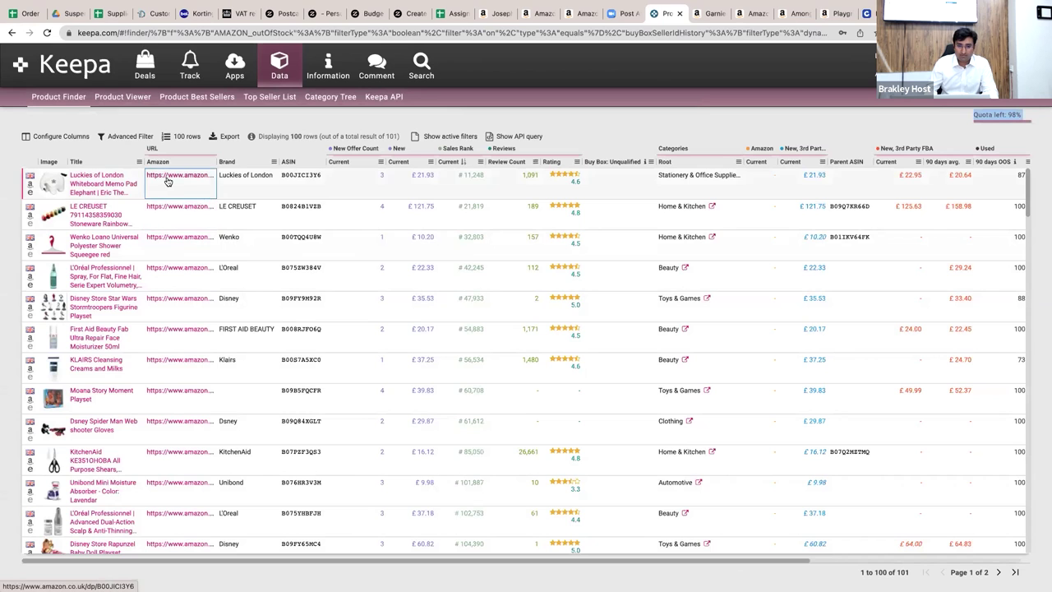
ctrl+click(170, 210)
ctrl+click(177, 238)
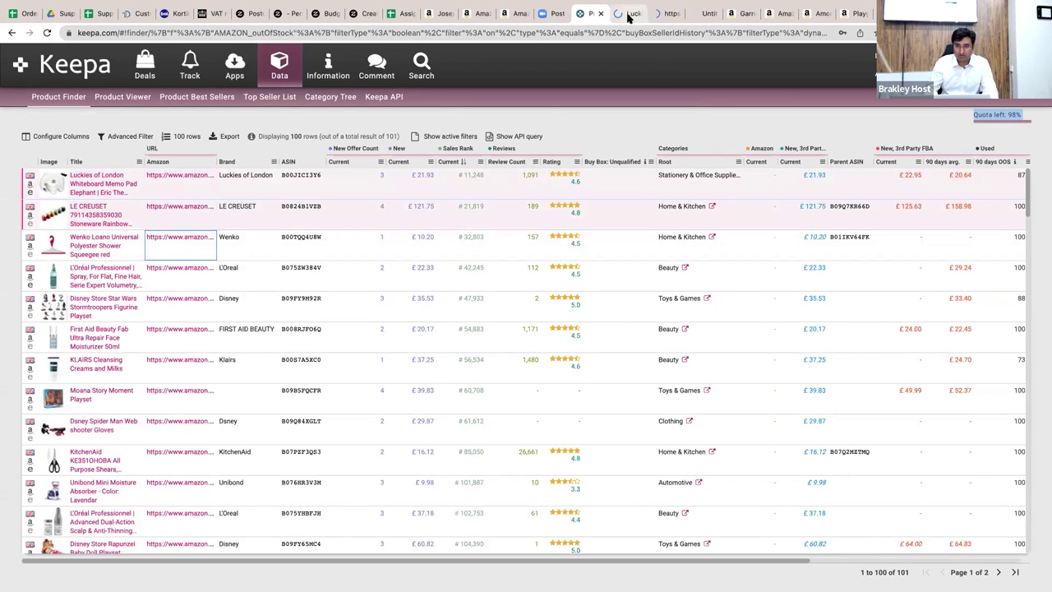
click(629, 15)
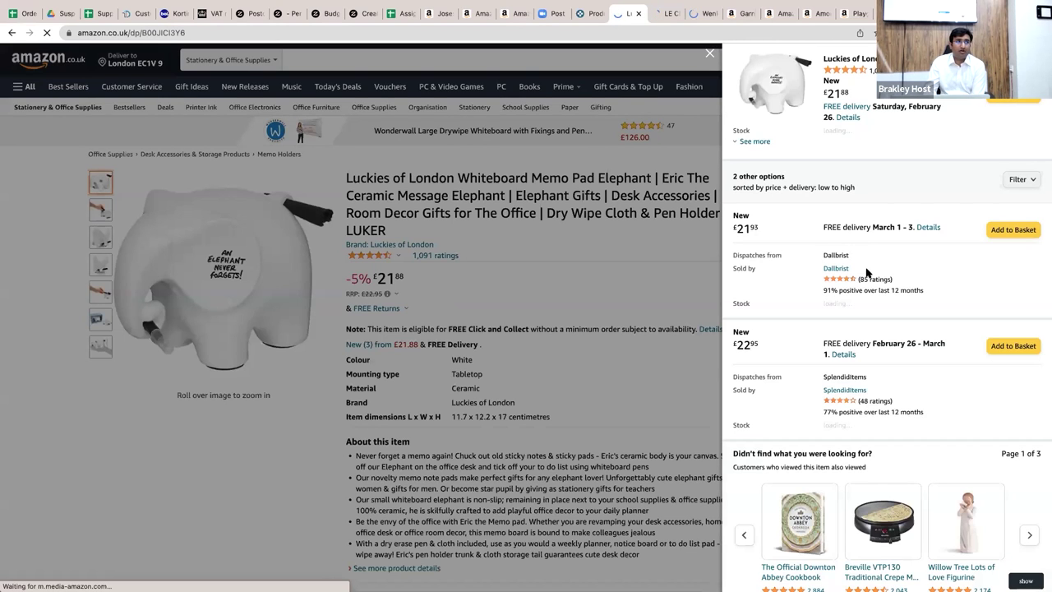
- Examine the LE CREUSET rainbow coffee mugs listing and compare the new offers from its sellers
click(664, 14)
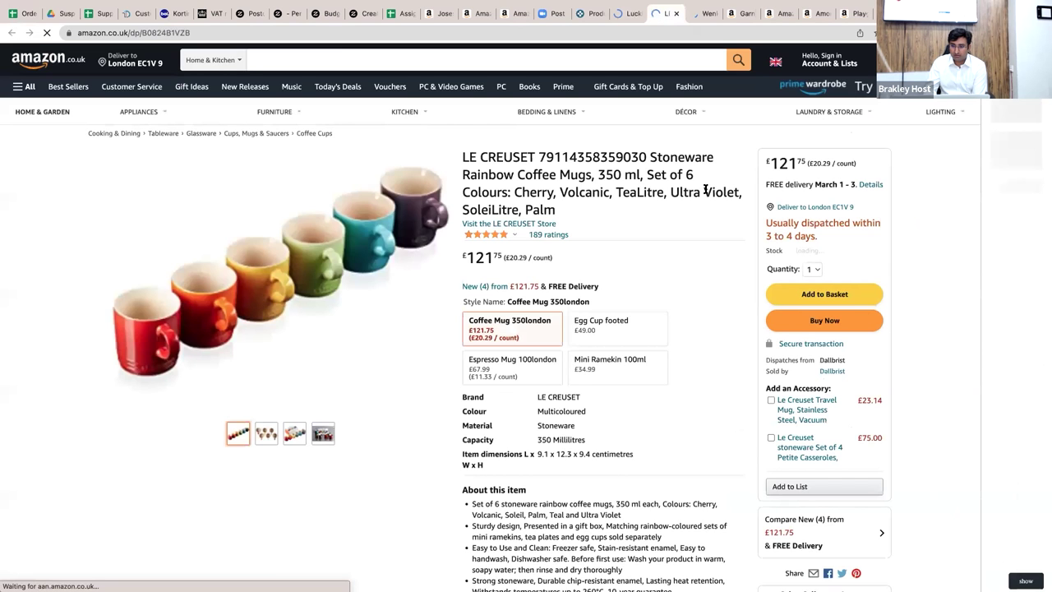
scroll(824, 329, down, 1)
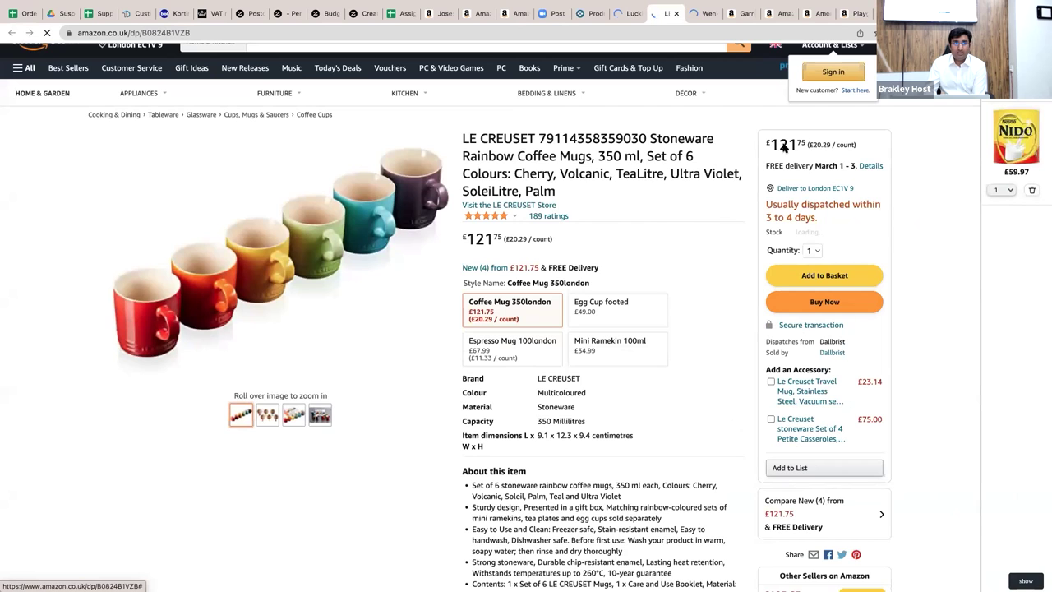
click(516, 273)
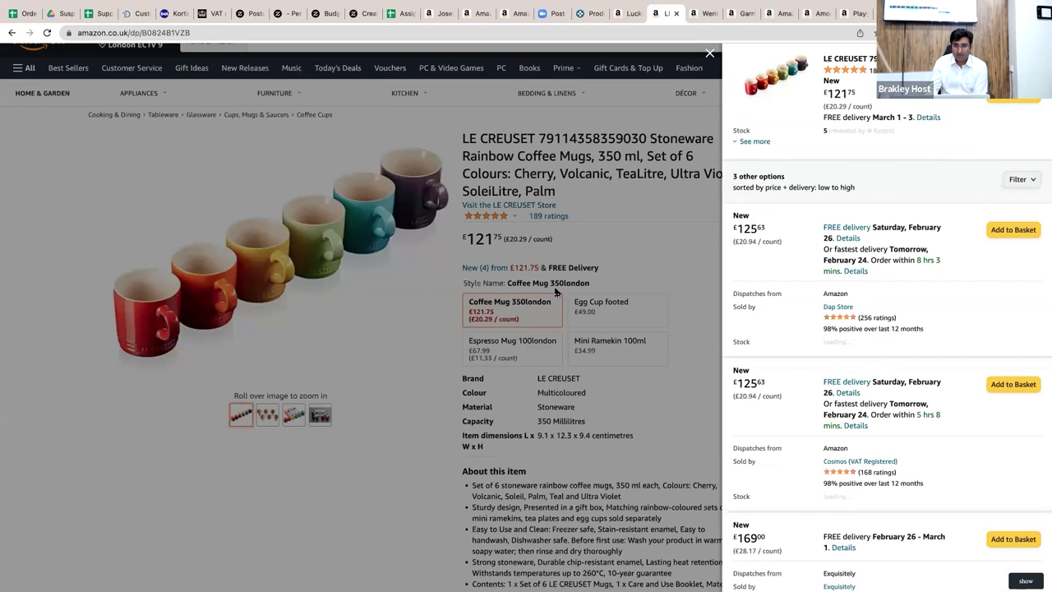
- Return to Keepa's Product Finder, move Dallbrist's seller ID from the Buy Box Seller filter to the Seller filter, and set Buy Box Seller to All
click(585, 16)
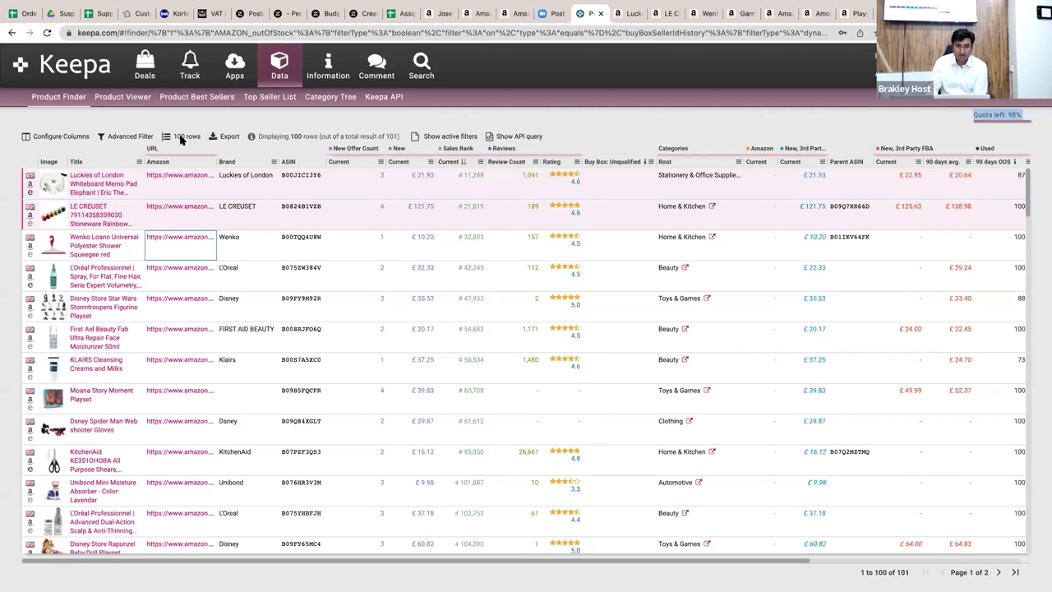
scroll(171, 245, down, 5)
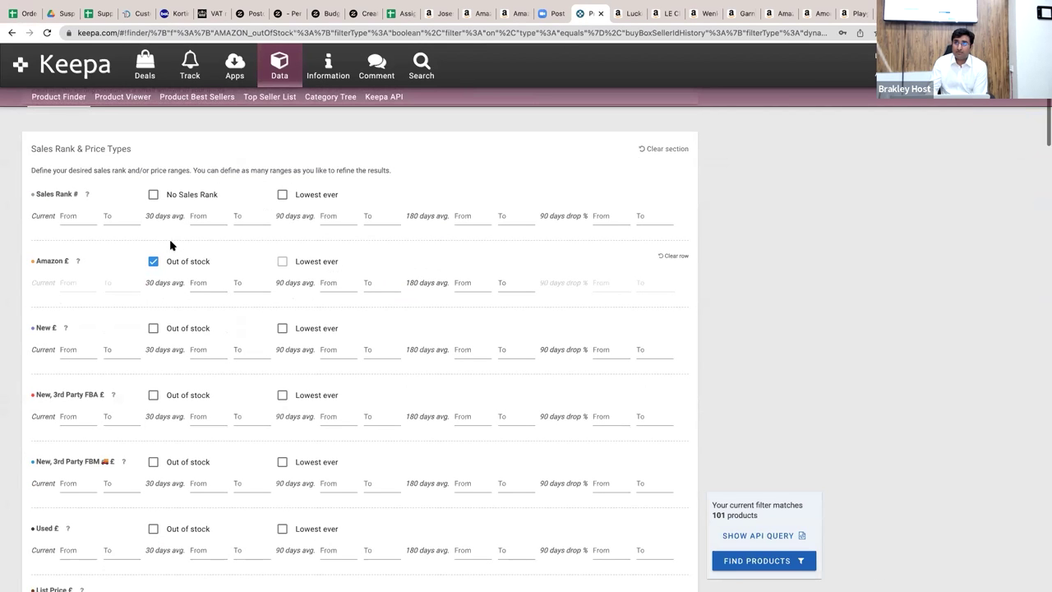
scroll(171, 244, down, 20)
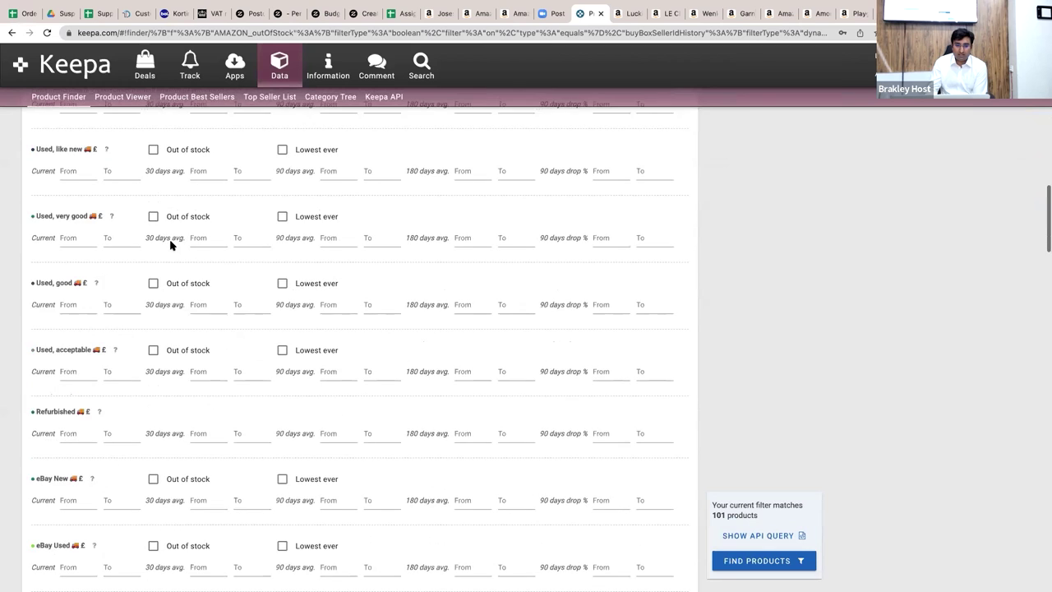
scroll(171, 245, up, 3)
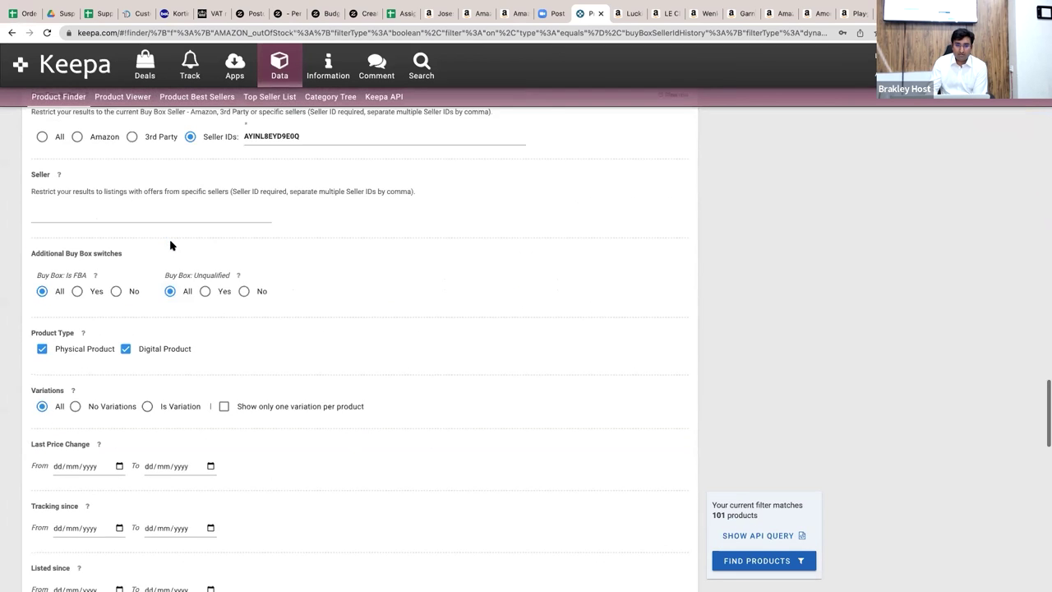
click(129, 283)
click(158, 276)
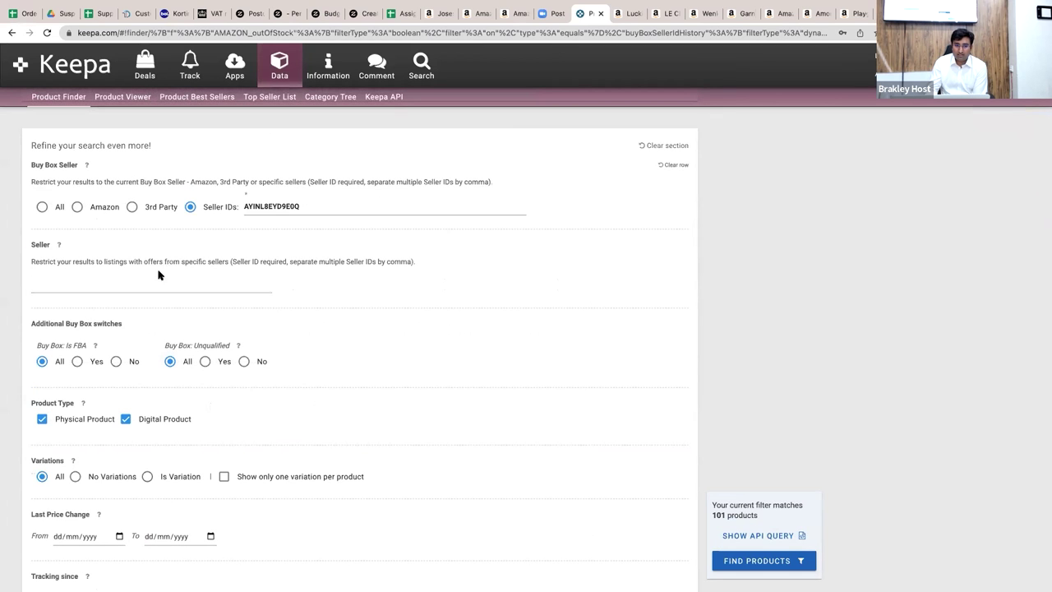
click(273, 207)
double_click(273, 207)
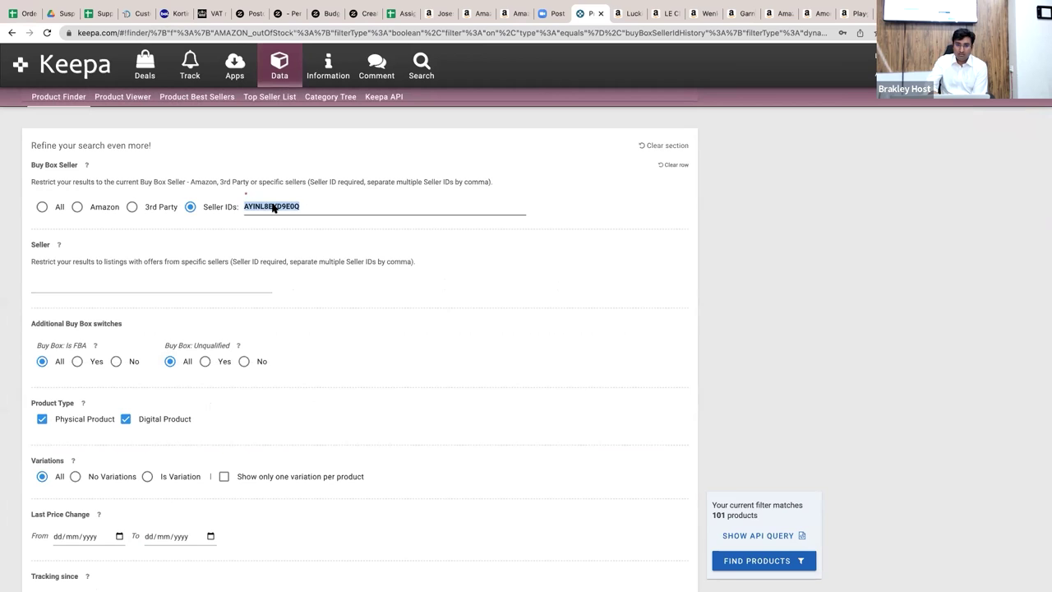
key(ctrl+x)
click(134, 293)
key(ctrl+v)
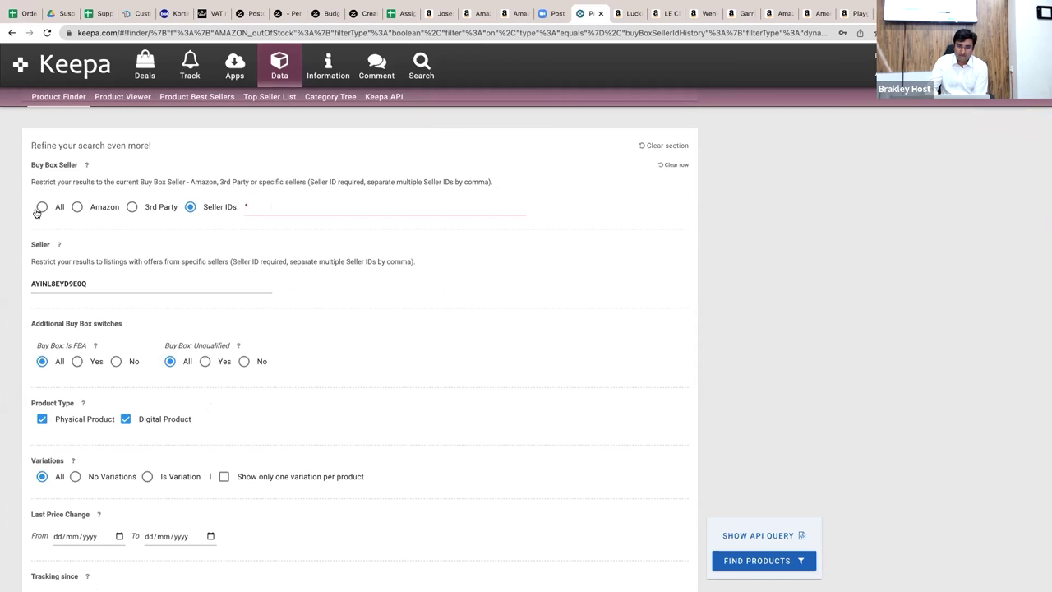
click(42, 206)
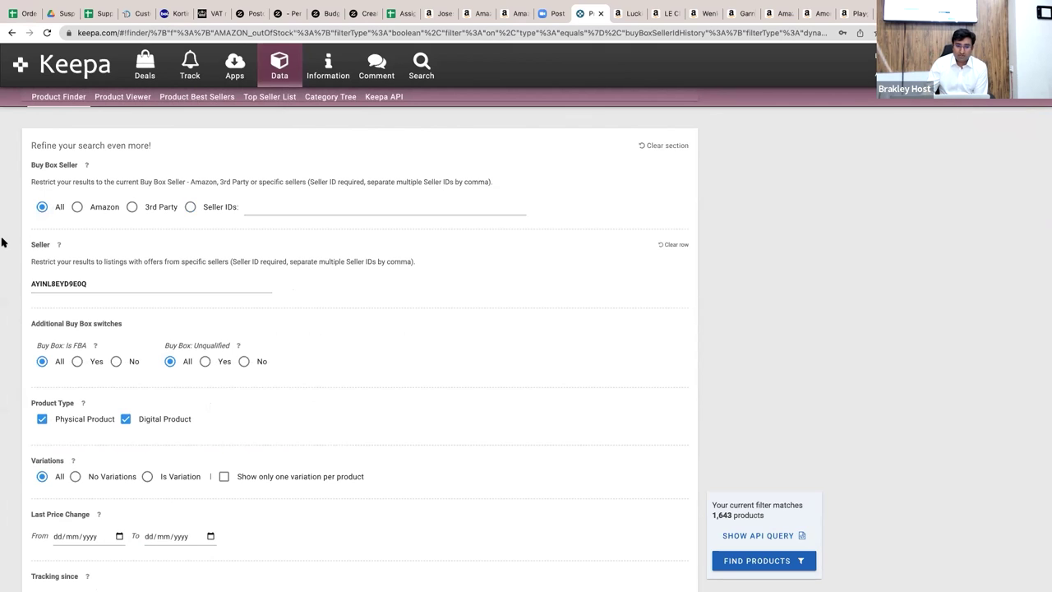
- Try the Buy Box: Unqualified switch on Yes and return it to All
click(205, 361)
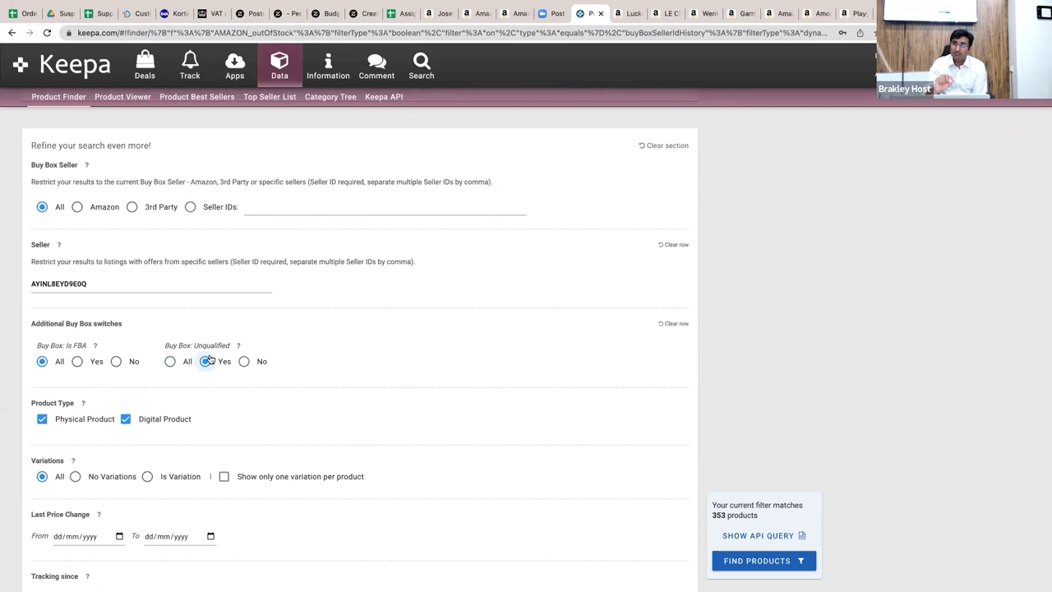
click(168, 361)
scroll(166, 361, up, 20)
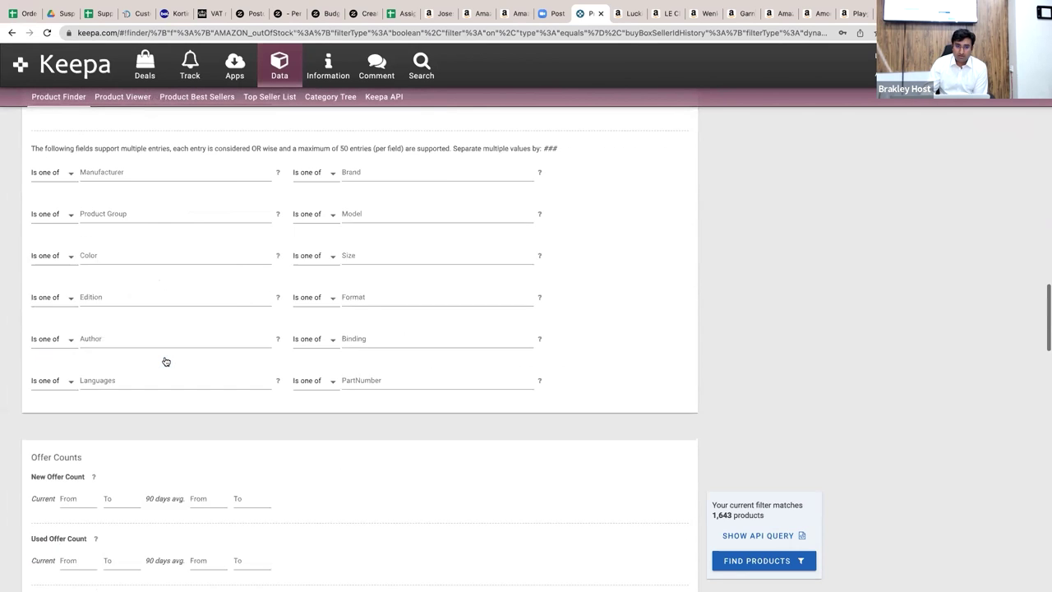
scroll(165, 360, up, 5)
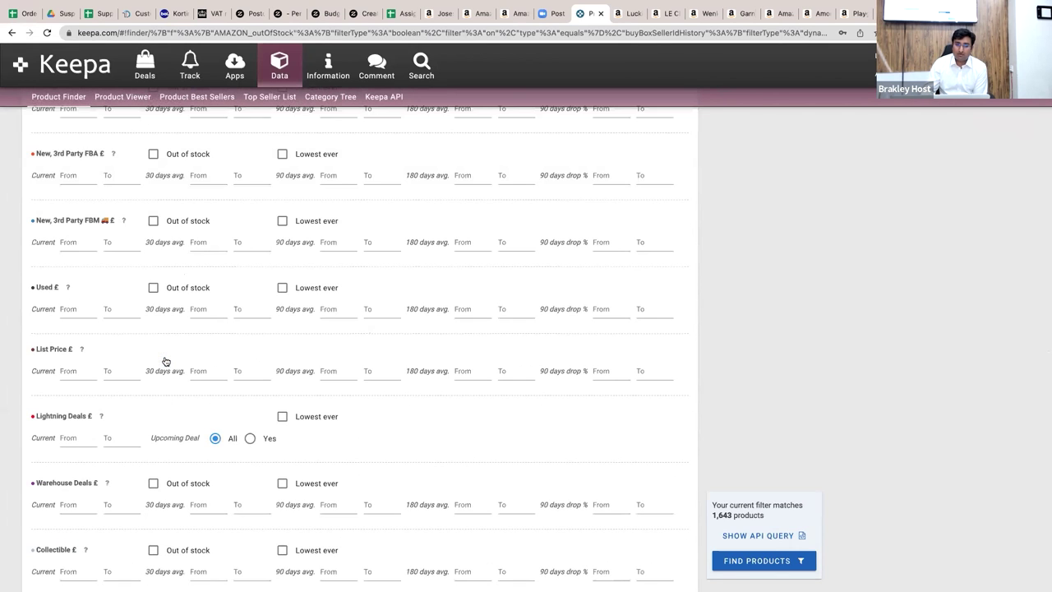
scroll(165, 361, down, 1)
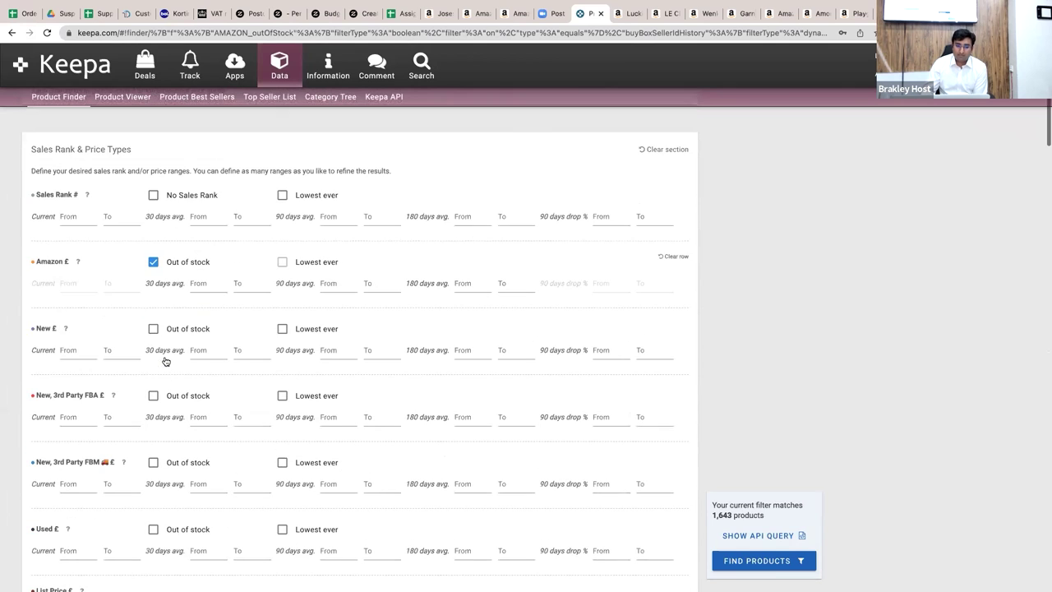
- Limit the current New Offer Count to a maximum of 9
scroll(254, 356, down, 15)
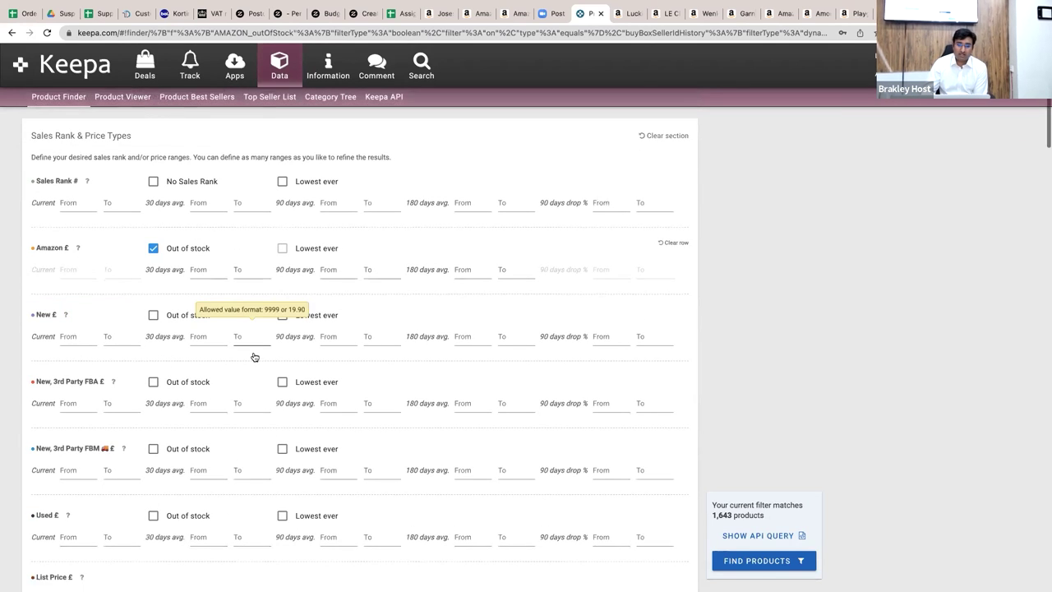
scroll(254, 356, down, 20)
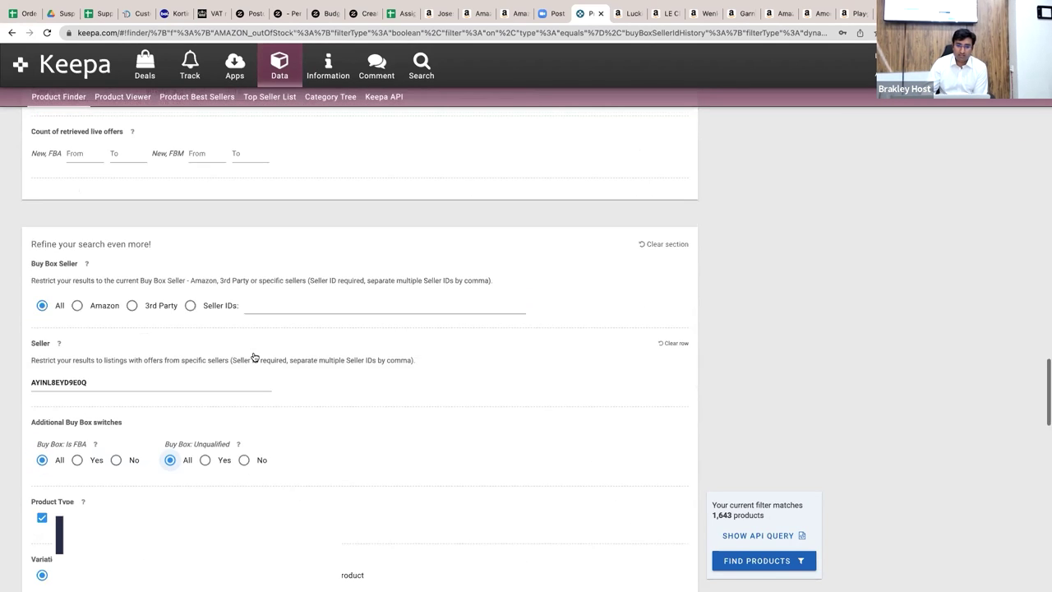
scroll(253, 351, down, 15)
scroll(254, 356, up, 6)
scroll(252, 356, up, 3)
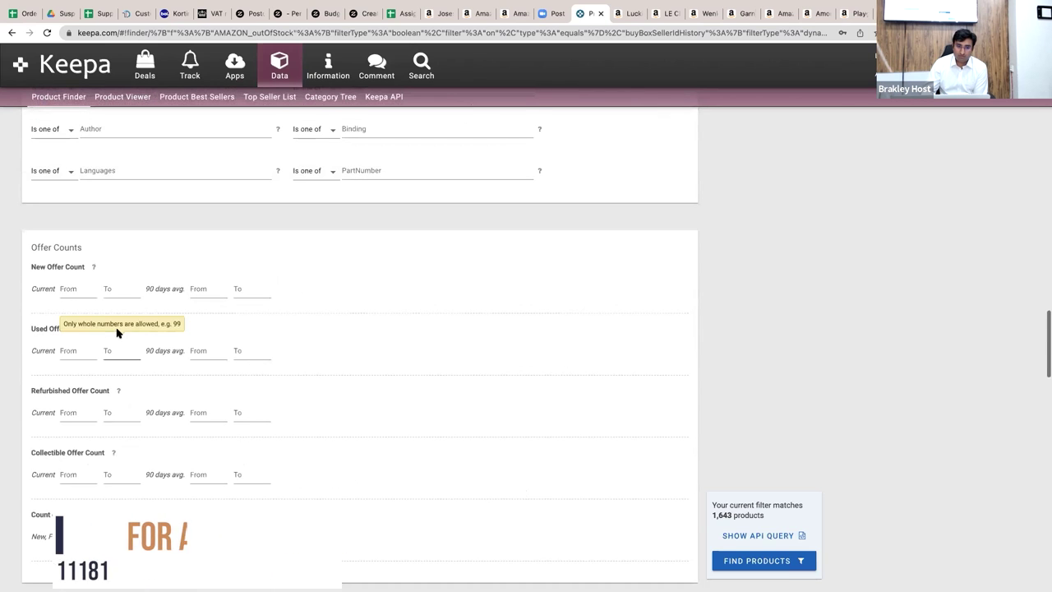
click(118, 294)
text(9)
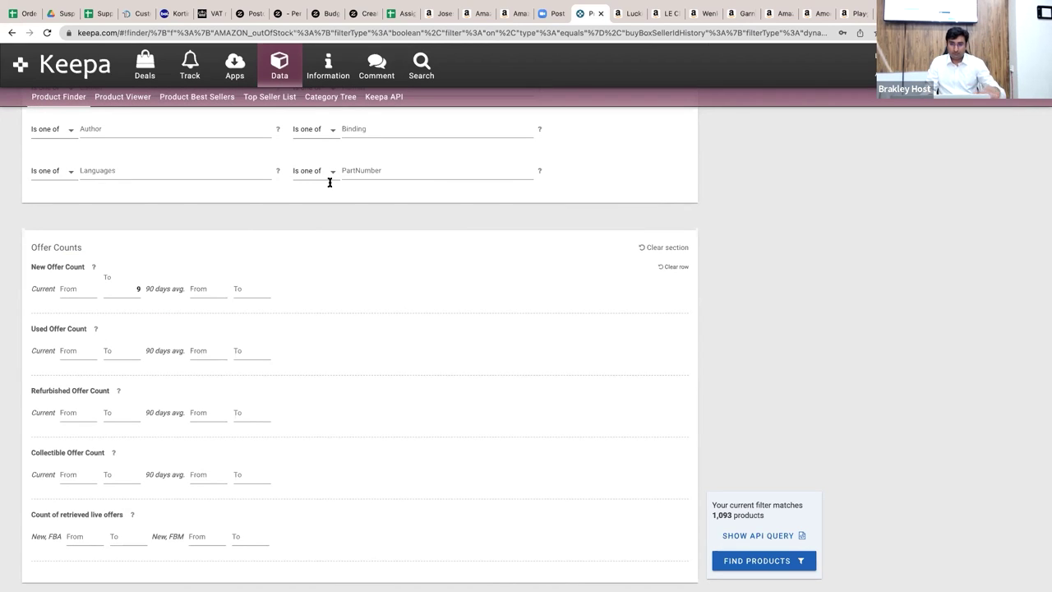
- Open SplendidItems' storefront from the Luckies of London elephant's offers on Amazon and review its brands and products
scroll(231, 218, up, 15)
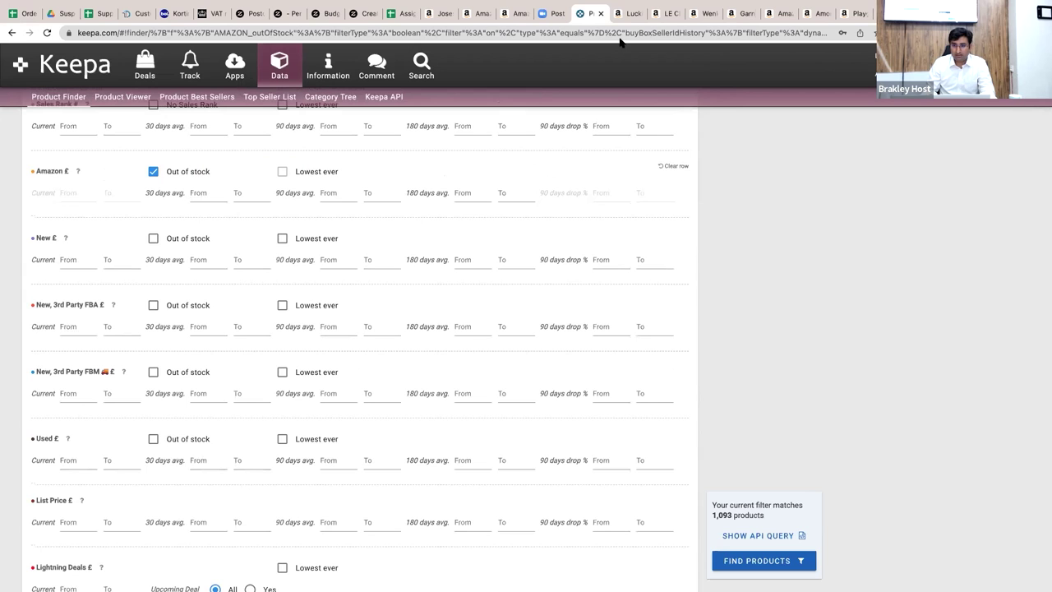
key(ctrl+Tab)
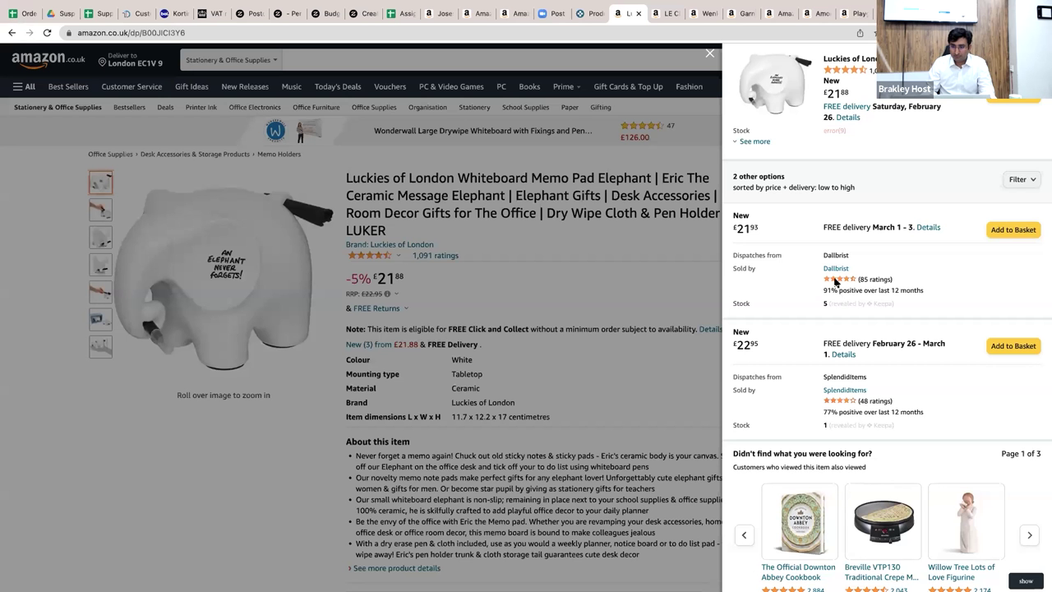
click(844, 391)
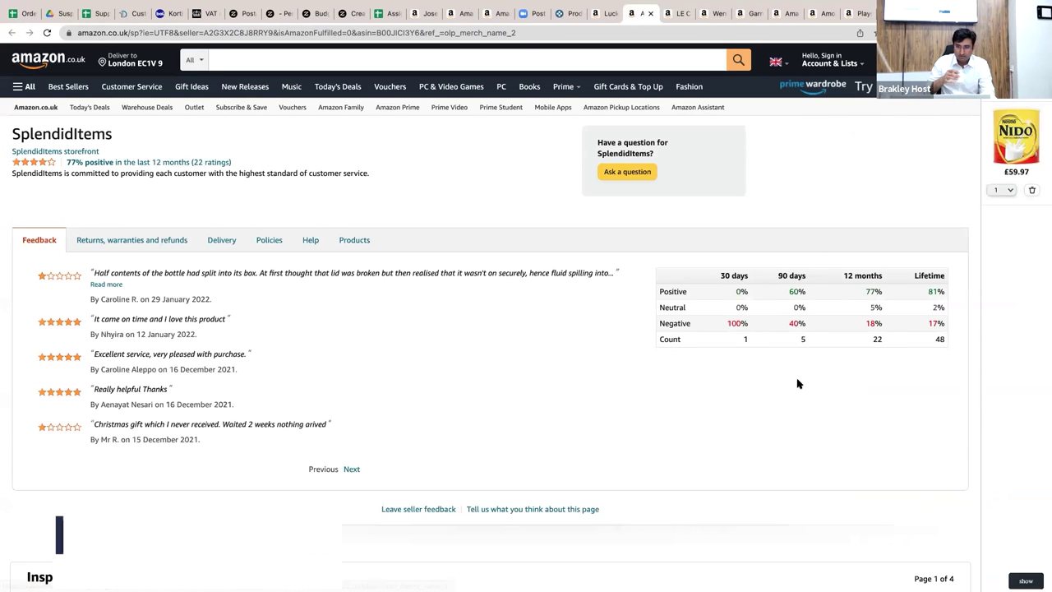
click(348, 238)
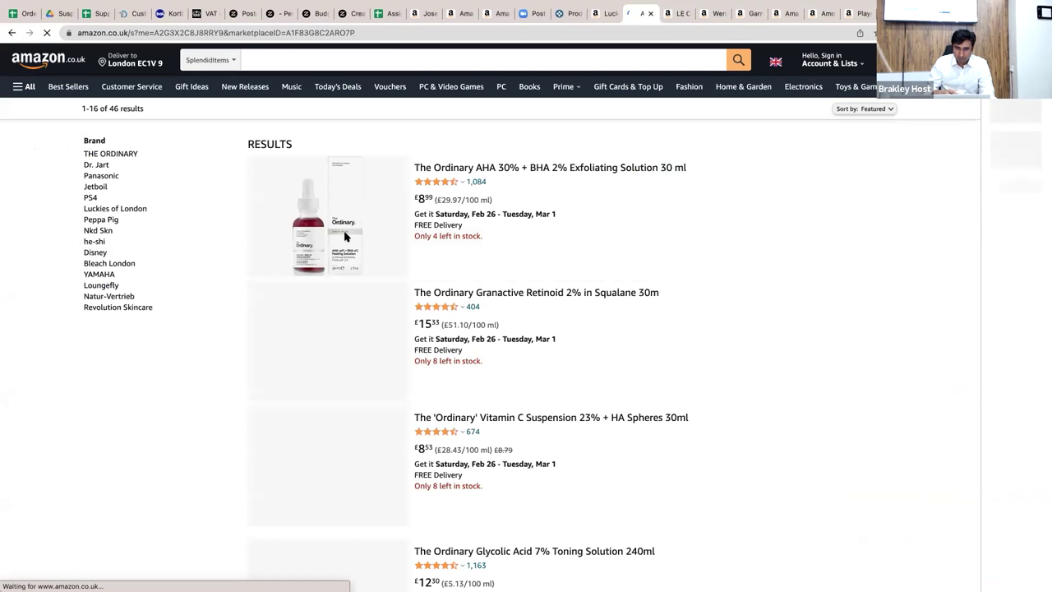
scroll(345, 237, down, 3)
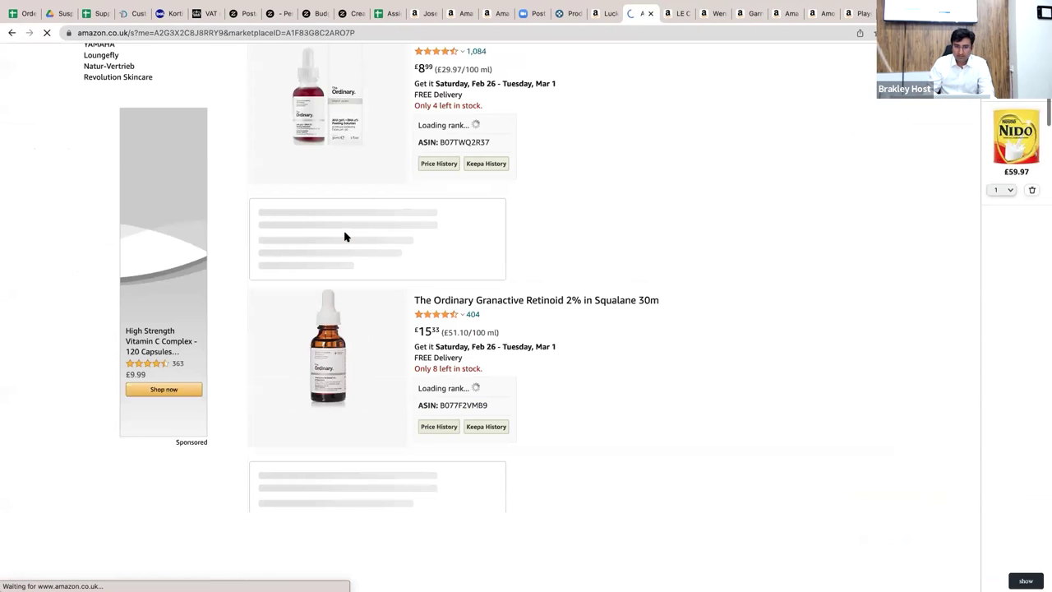
scroll(345, 237, down, 10)
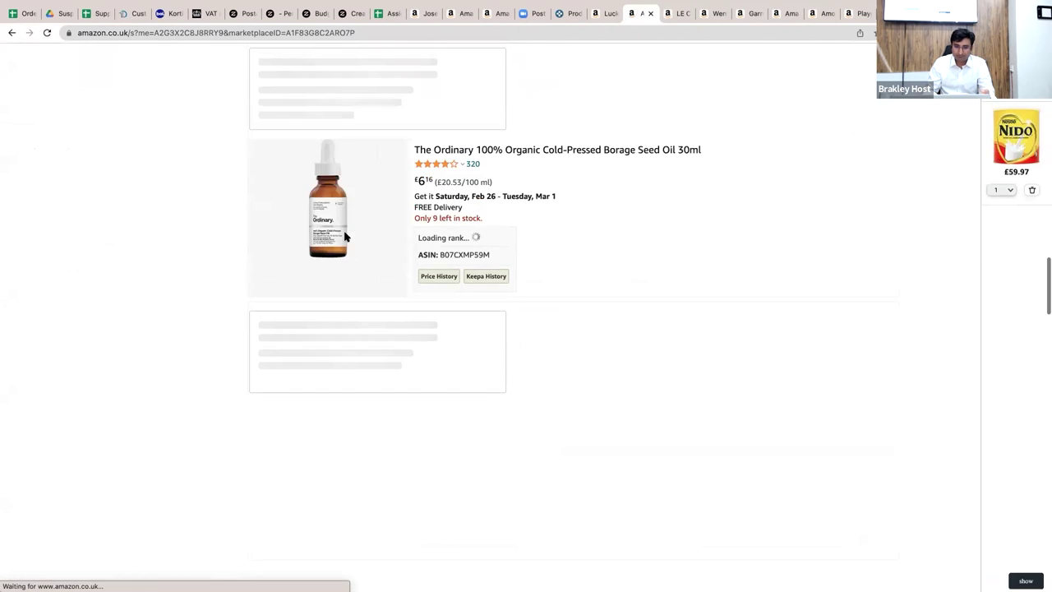
scroll(345, 236, up, 15)
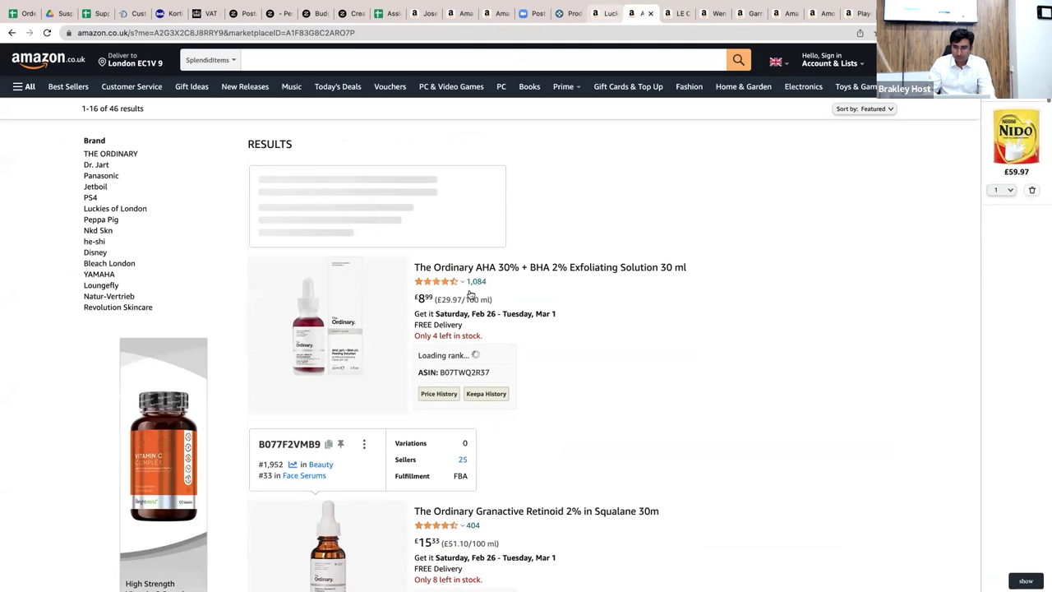
- Return to the Luckies of London elephant listing, close its offer list, and examine the sales rank and price history
key(ctrl+shift+Tab)
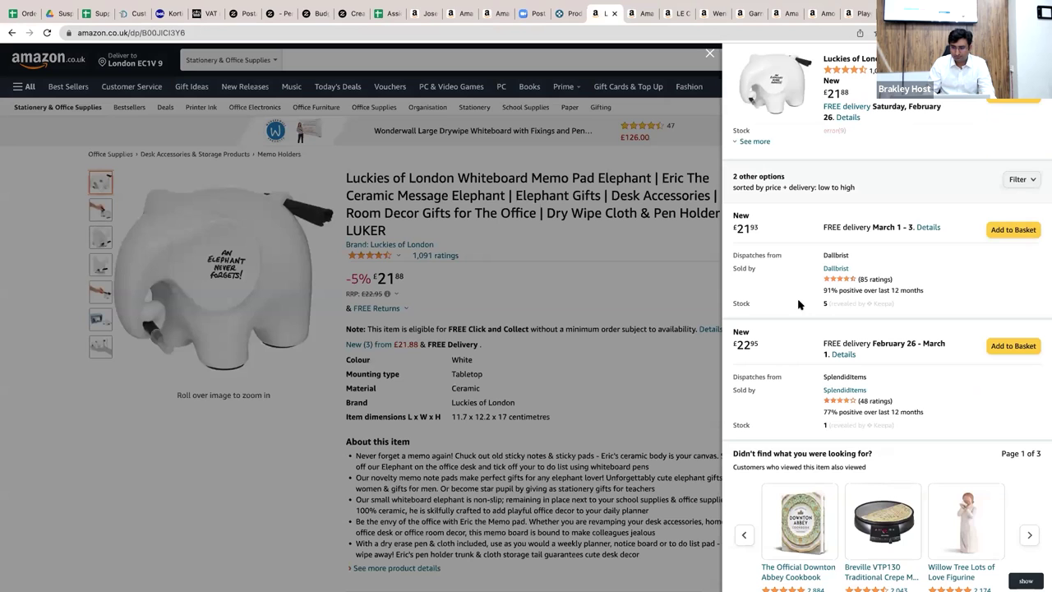
scroll(855, 524, down, 1)
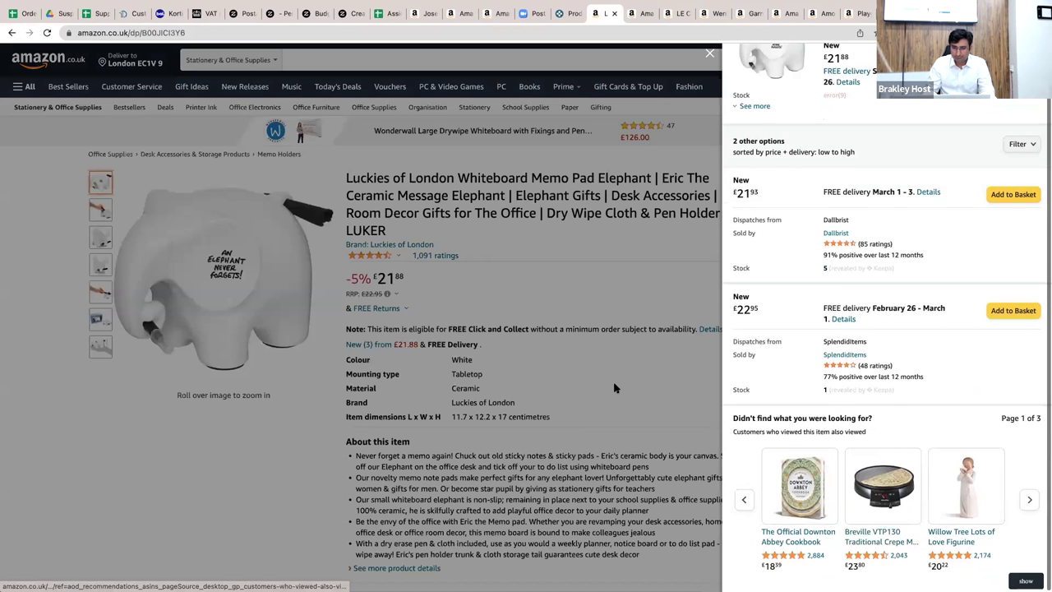
click(614, 388)
scroll(614, 388, down, 15)
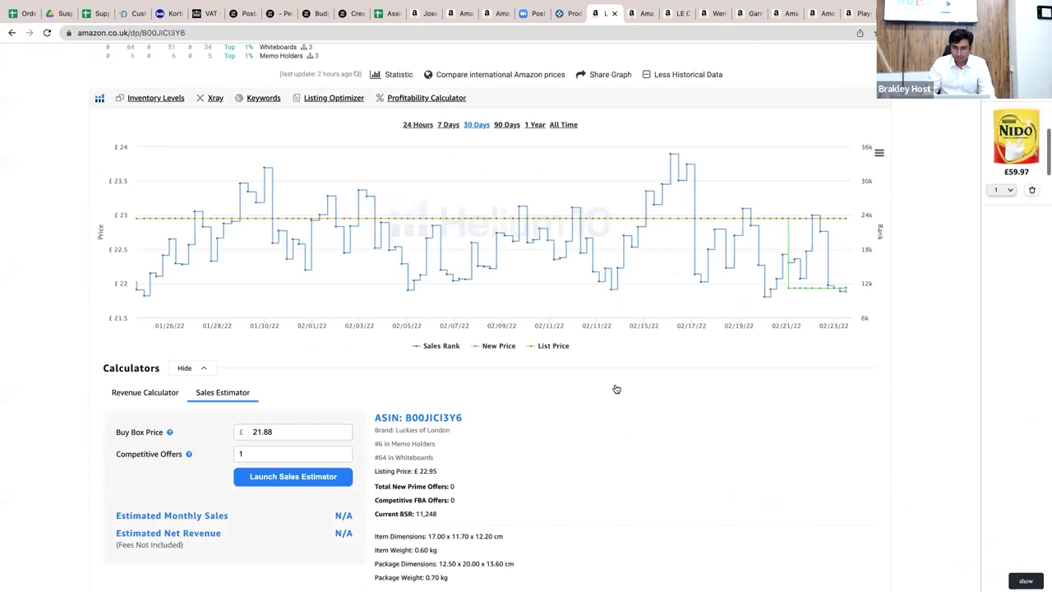
scroll(615, 388, down, 7)
- Open the sponsored O'Keeffe's Working Hands 96g Jar listing and look through its sellers' new offers
click(503, 375)
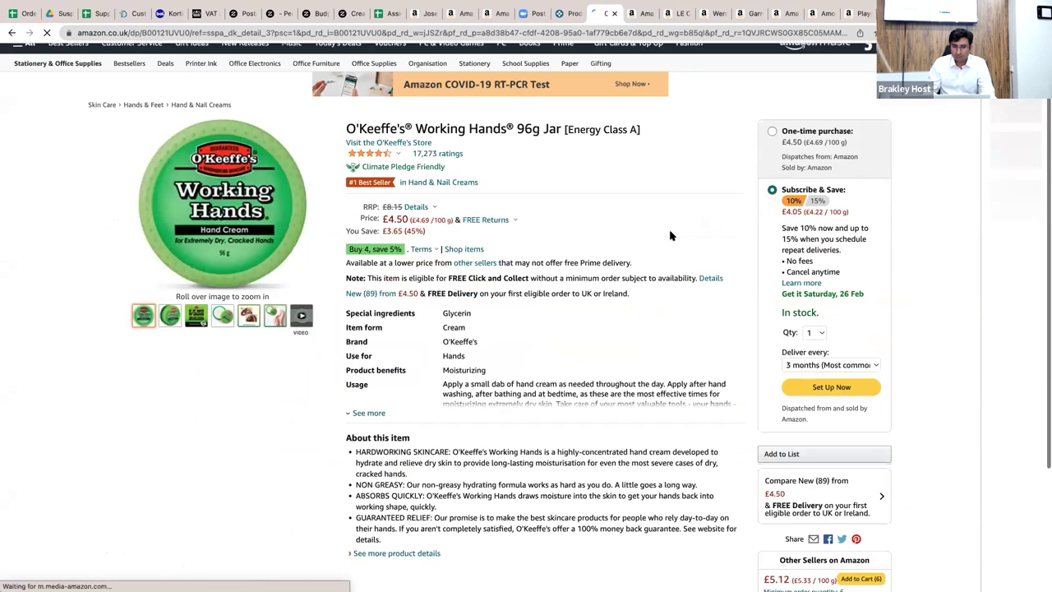
scroll(670, 236, down, 1)
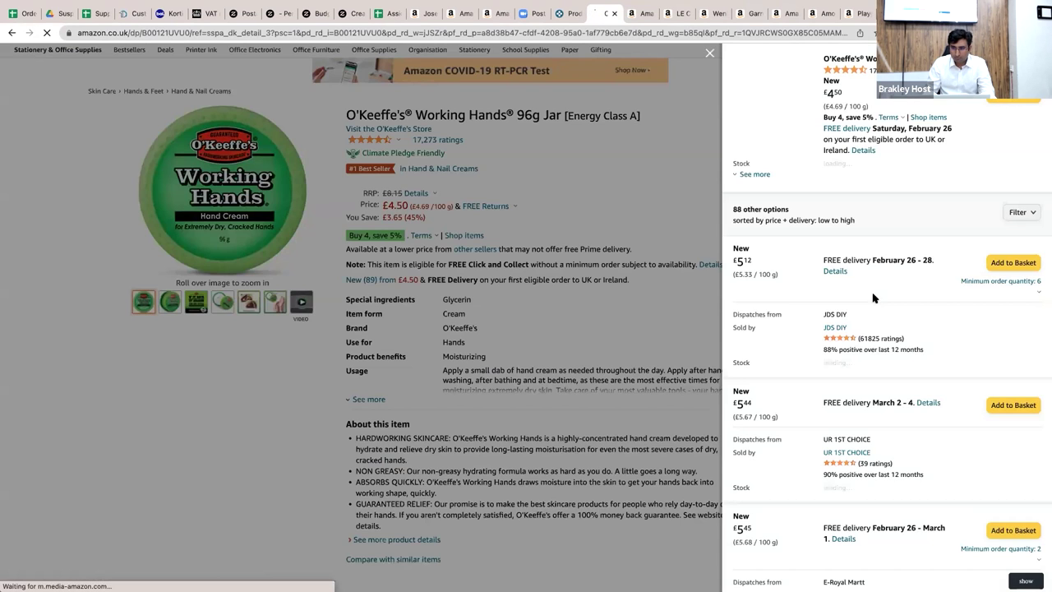
scroll(872, 294, down, 5)
scroll(873, 297, down, 10)
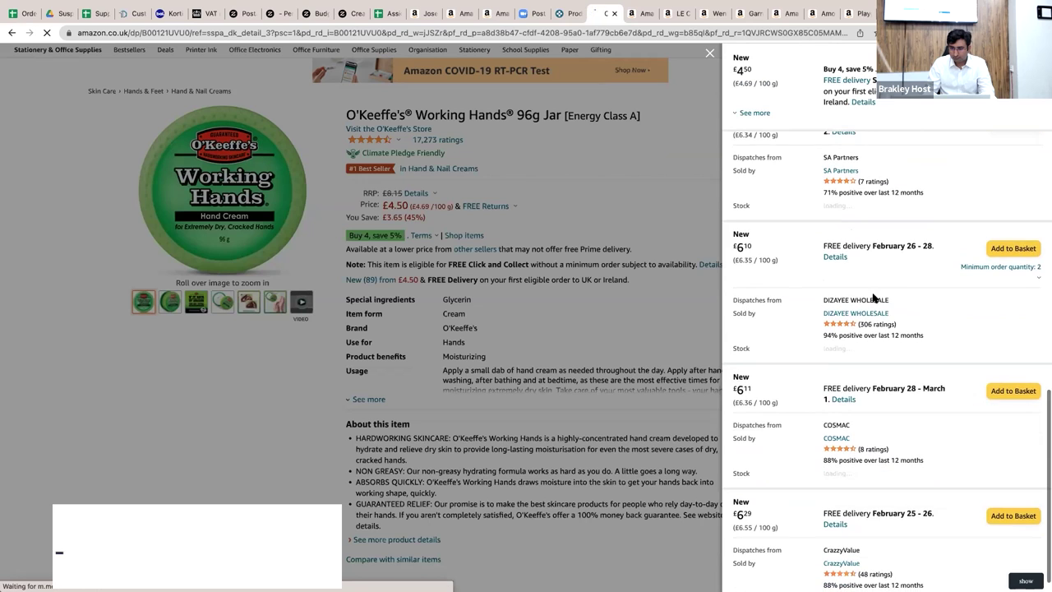
- Find SterlingSaver among the Working Hands jar's offers, open its seller profile, and show its products
scroll(872, 298, down, 1)
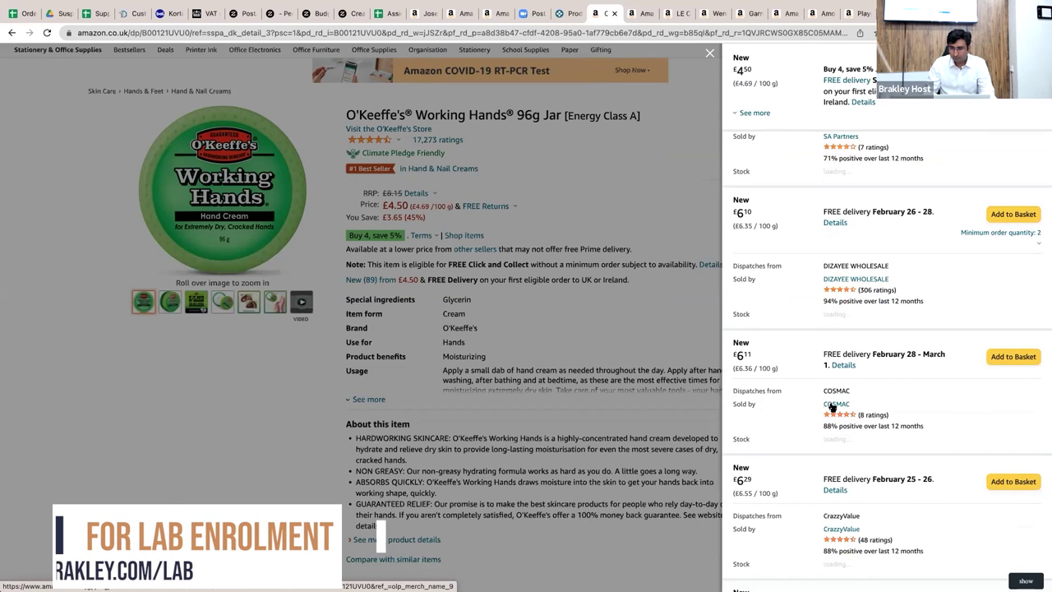
scroll(832, 404, down, 3)
scroll(832, 407, down, 10)
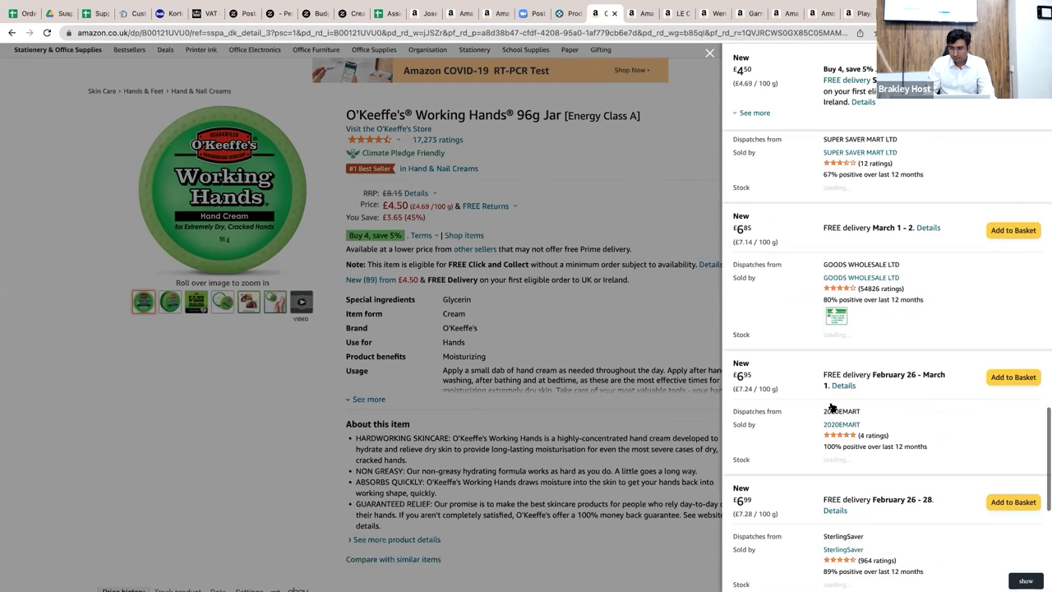
click(847, 546)
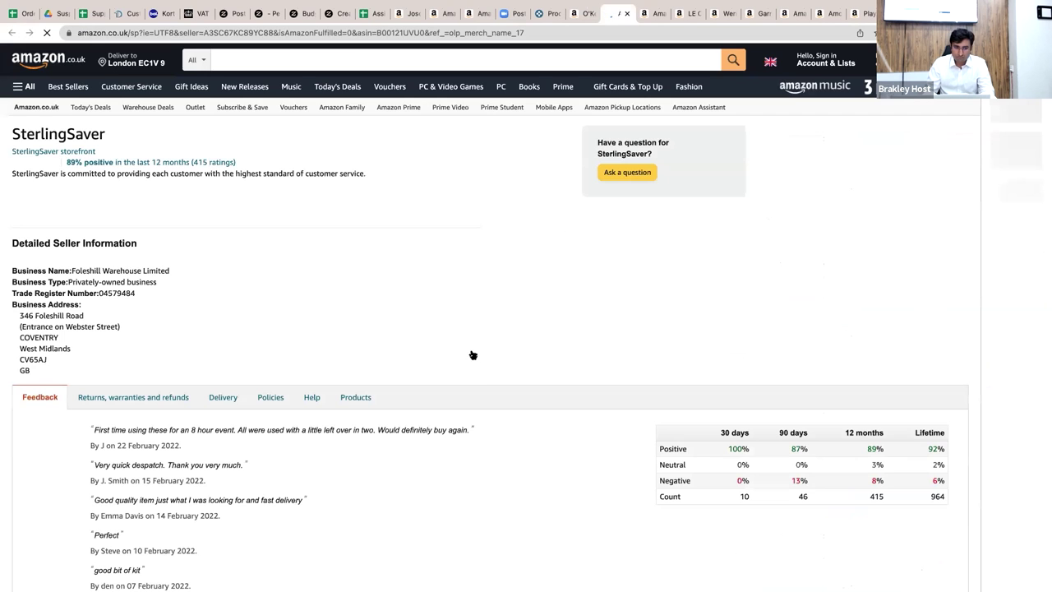
click(355, 384)
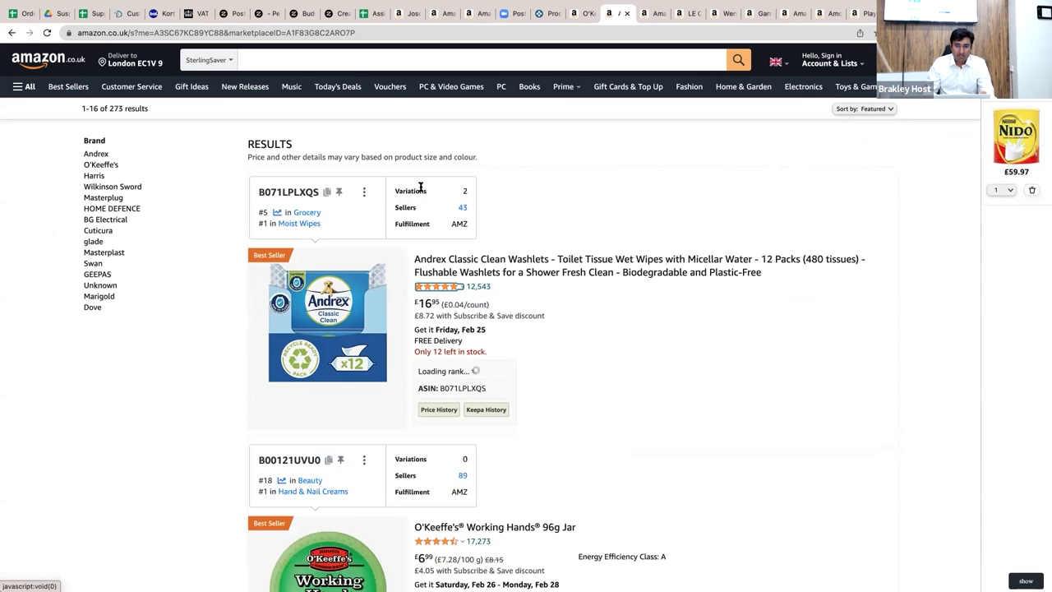
- Examine the category ranks, variations, seller counts and fulfilment of SterlingSaver's Andrex Washlets and O'Keeffe's Working Hands products
scroll(420, 187, down, 3)
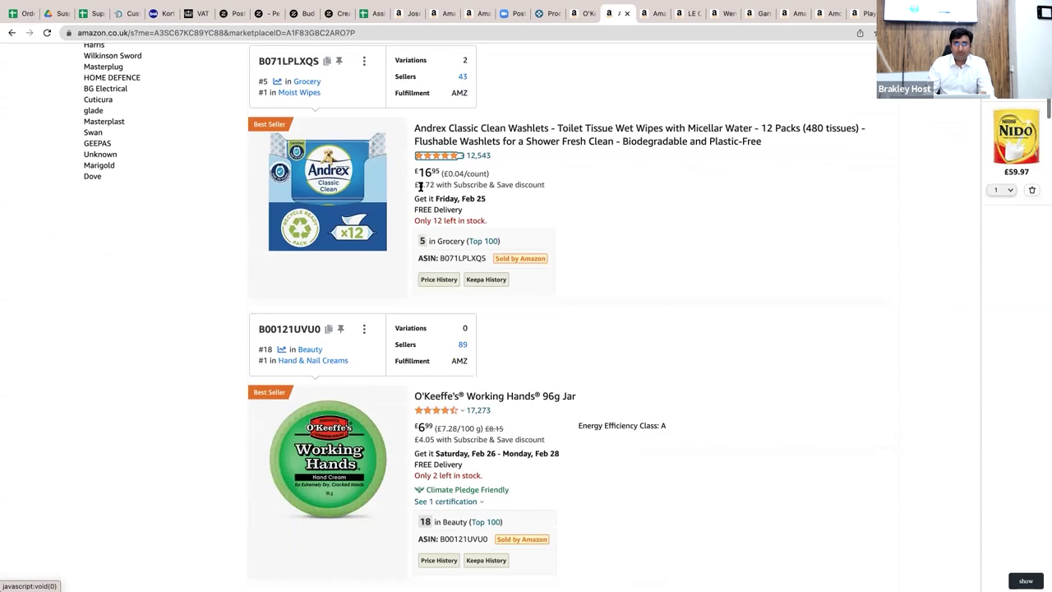
scroll(345, 246, down, 1)
drag(293, 278, 448, 320)
scroll(321, 200, up, 4)
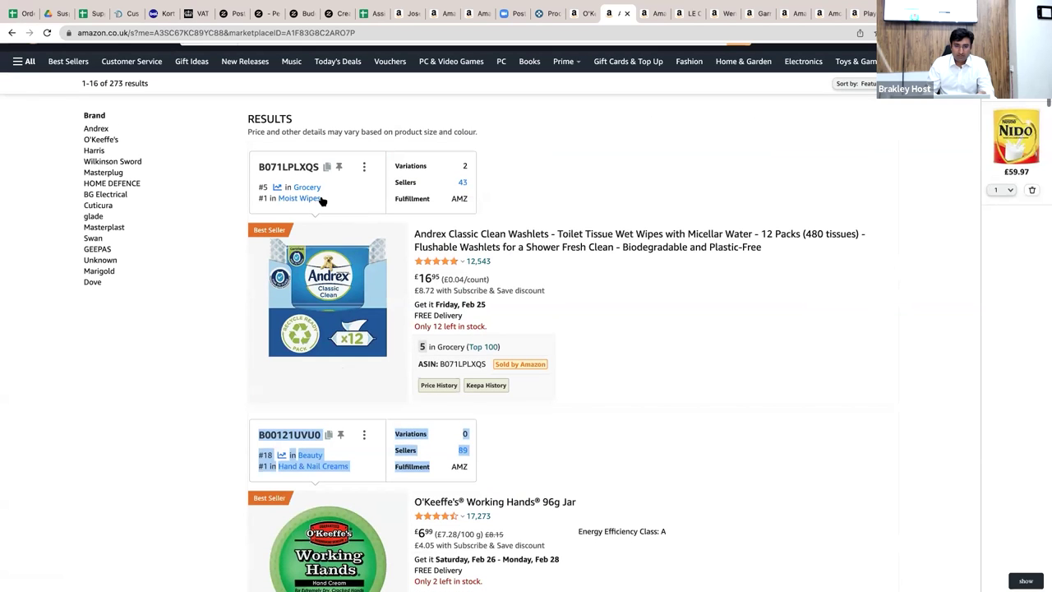
triple_click(299, 191)
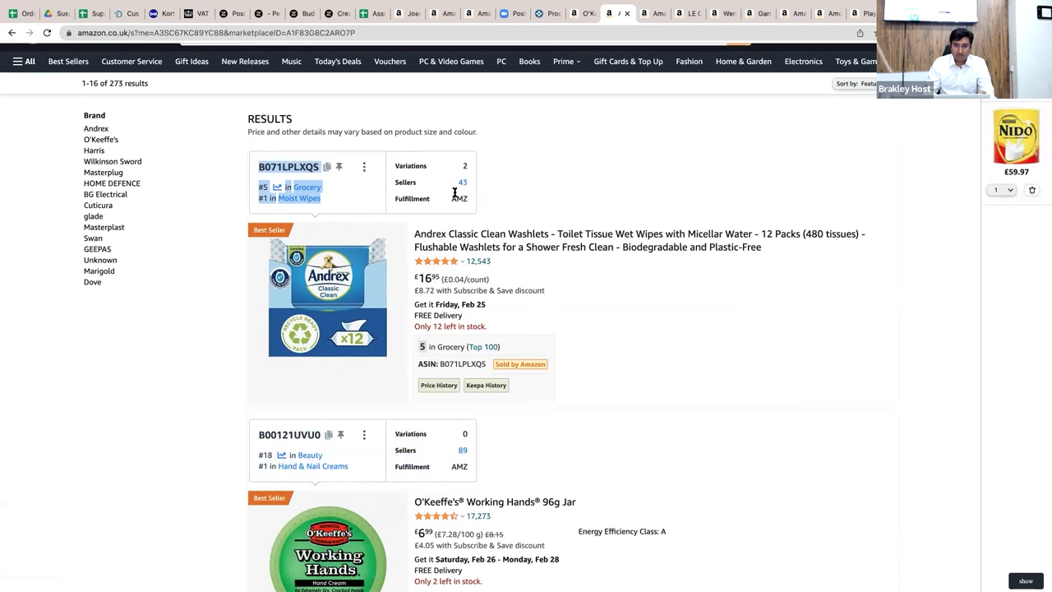
drag(449, 200, 466, 197)
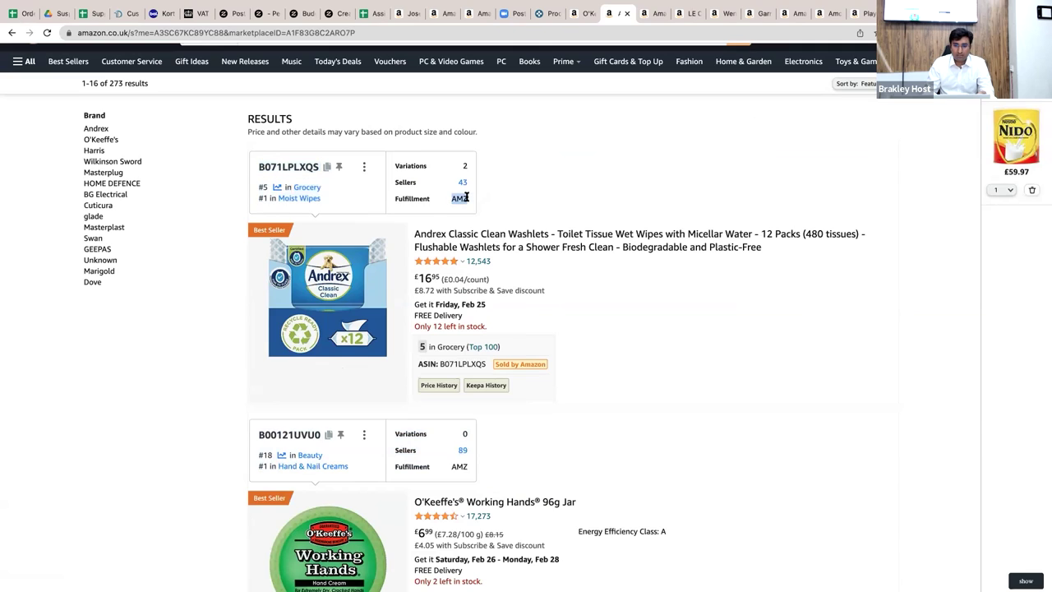
double_click(472, 175)
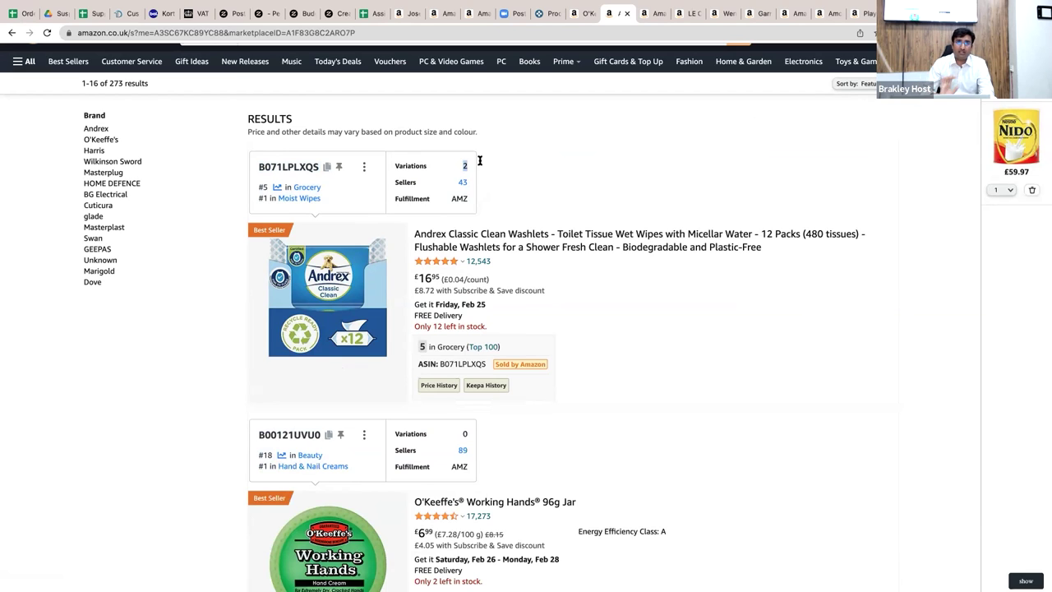
- Look through SterlingSaver's first page of products and open the Gorilla Filler Weatherproof Expanding Foam Filler 750ML listing separately
scroll(480, 160, down, 15)
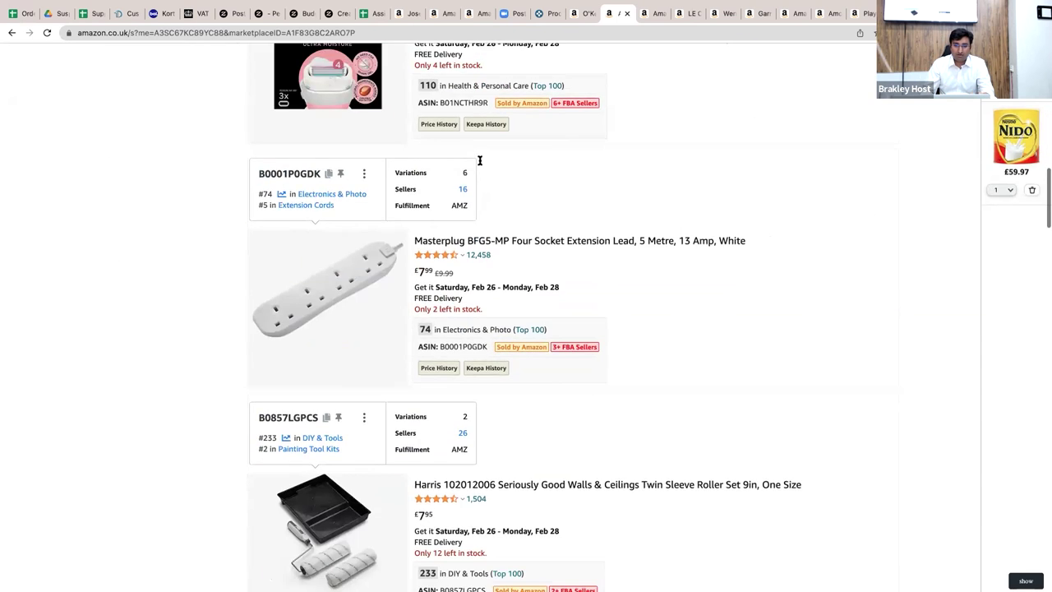
scroll(480, 160, down, 10)
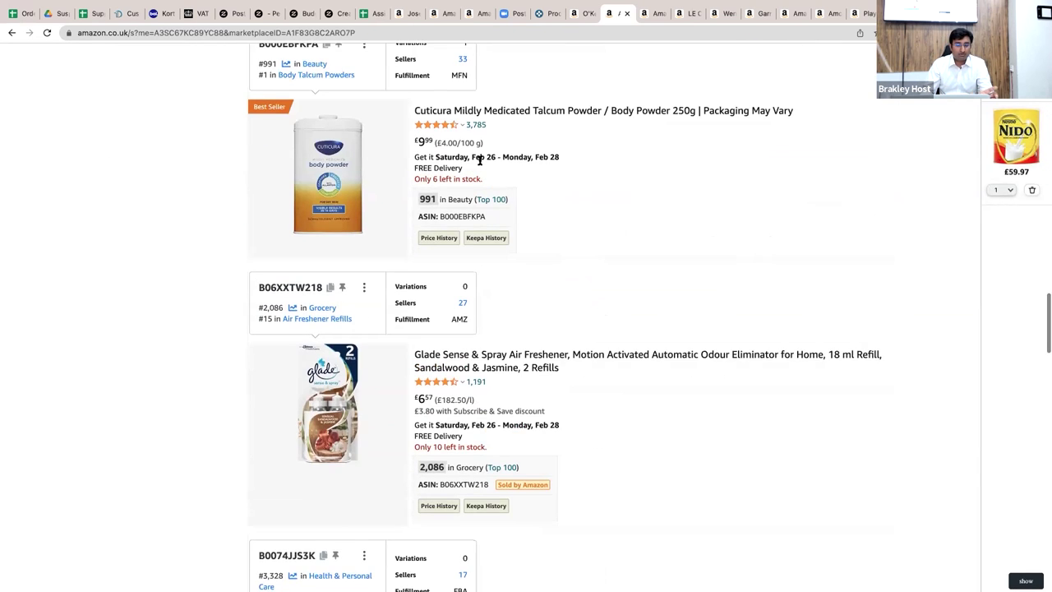
scroll(481, 161, down, 3)
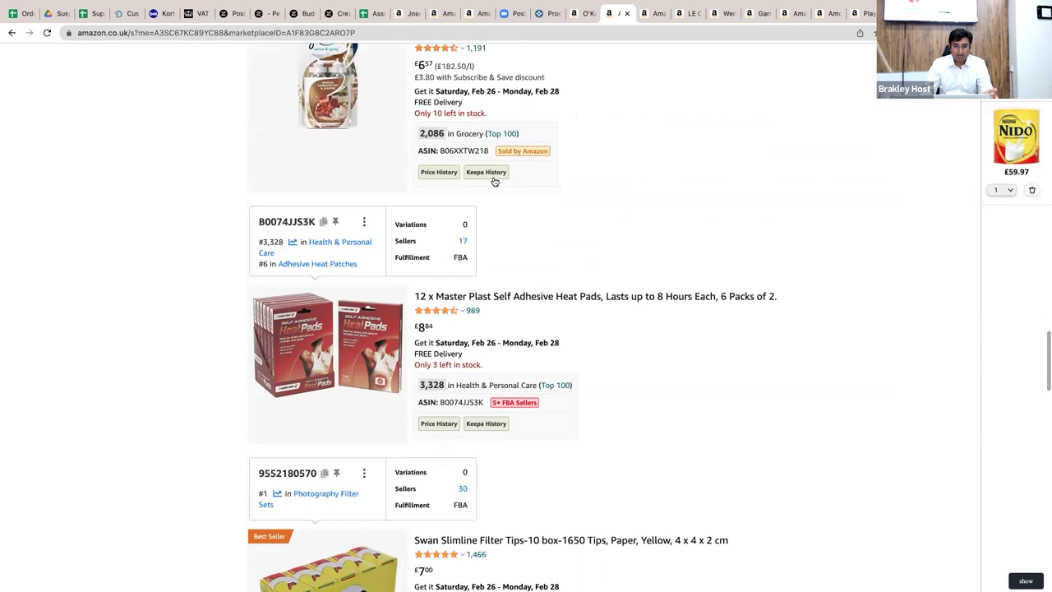
scroll(452, 185, down, 6)
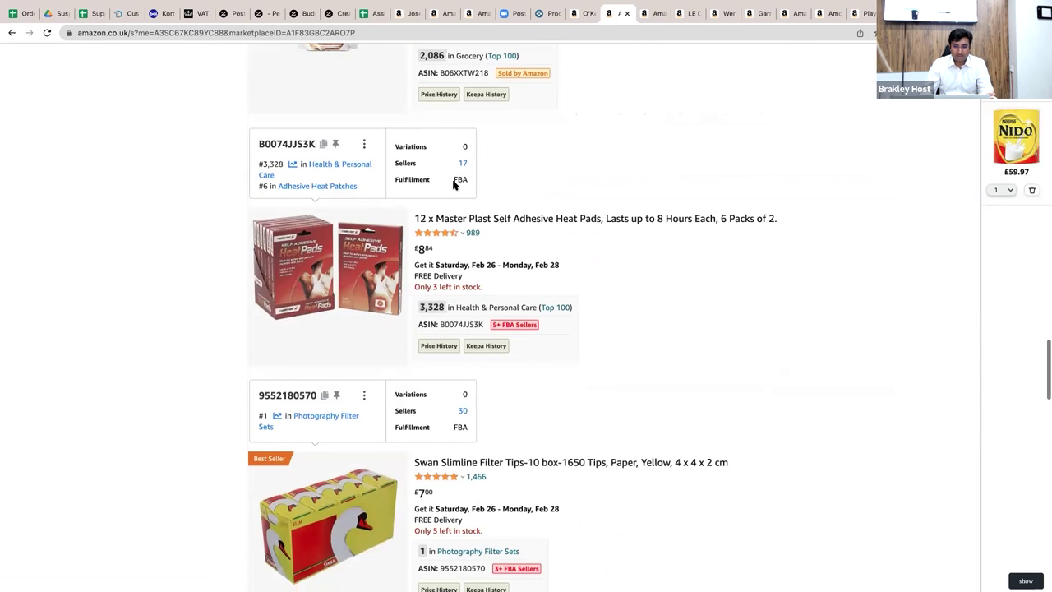
scroll(453, 185, down, 3)
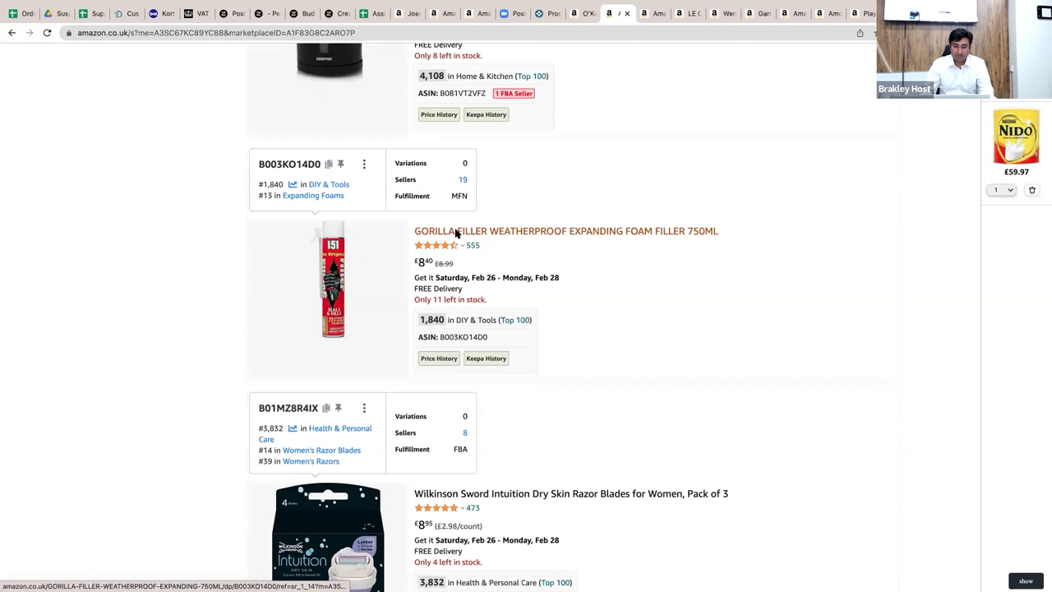
click(456, 233)
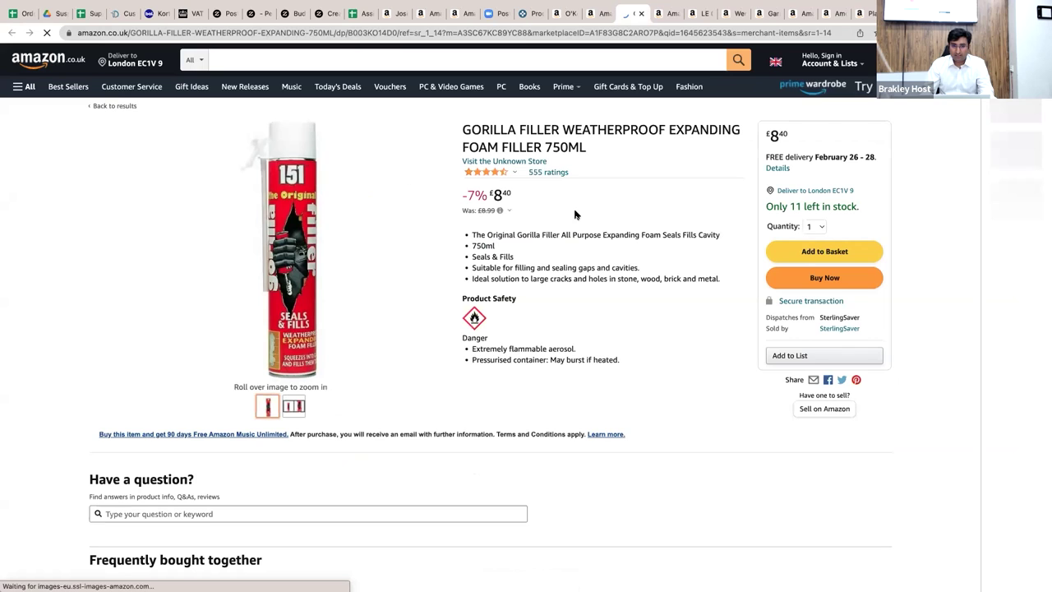
- Remove everything after B003KO14D0/ from the Gorilla Filler listing's address, reload it, and show all its sellers' offers
key(ctrl+l)
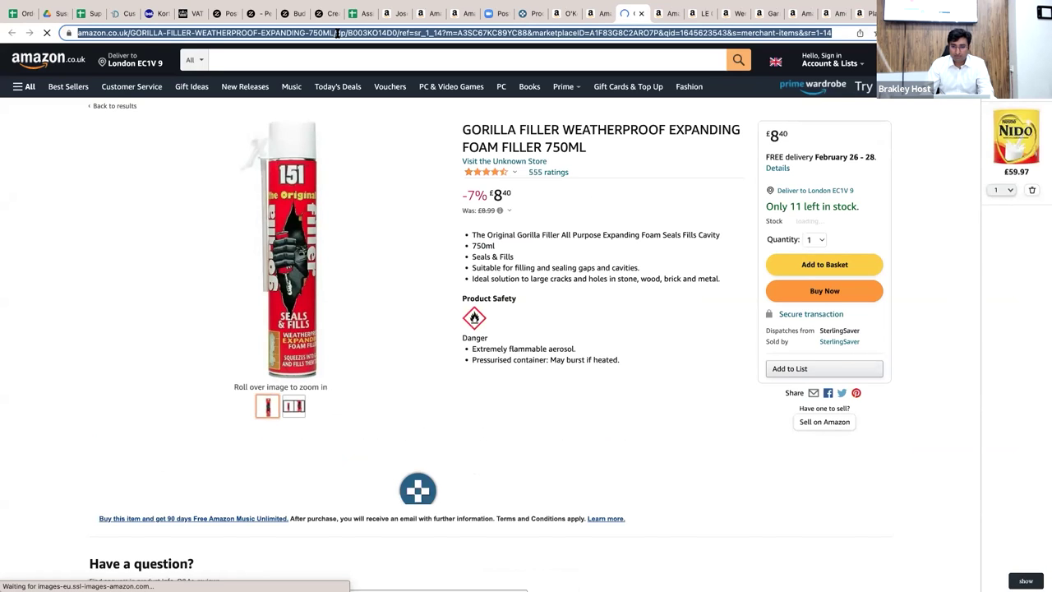
click(574, 217)
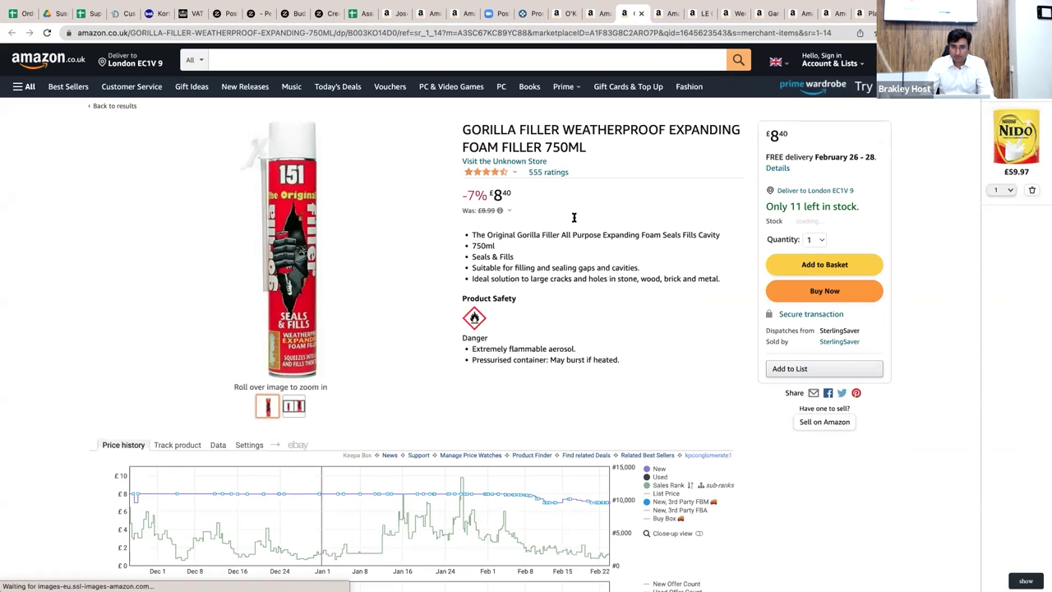
double_click(400, 32)
drag(420, 32, 772, 6)
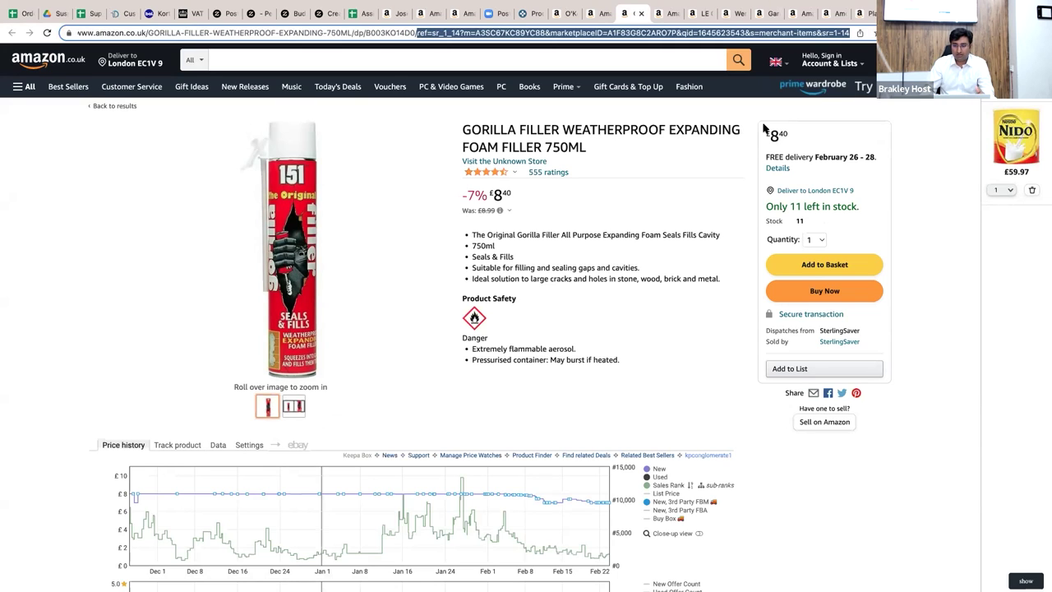
key(BackSpace)
key(Return)
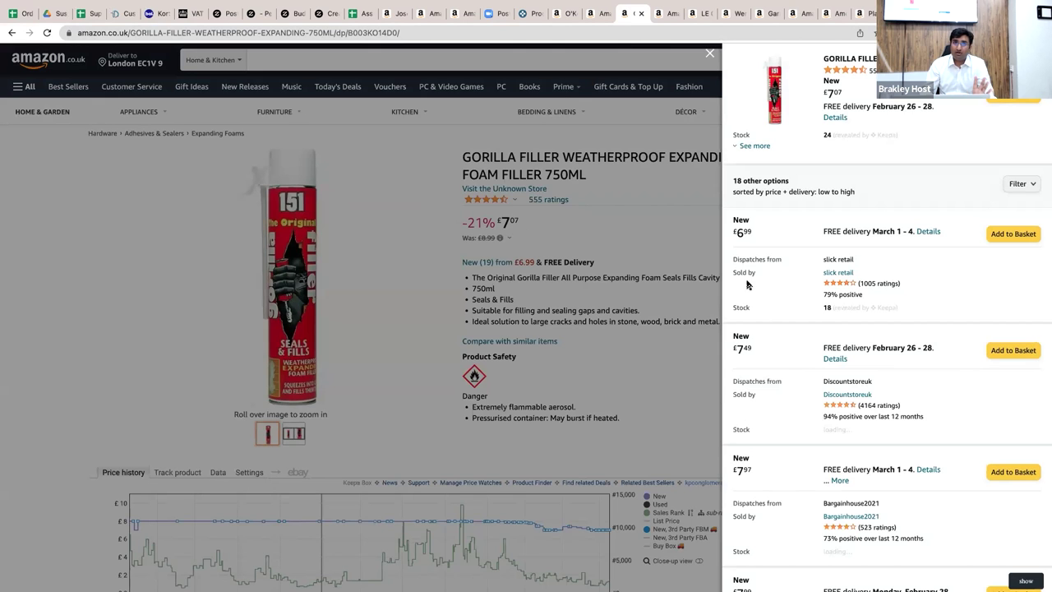
- Go to the second page of SterlingSaver's storefront products and check the filters set in Keepa's Product Finder
click(591, 14)
scroll(584, 146, down, 6)
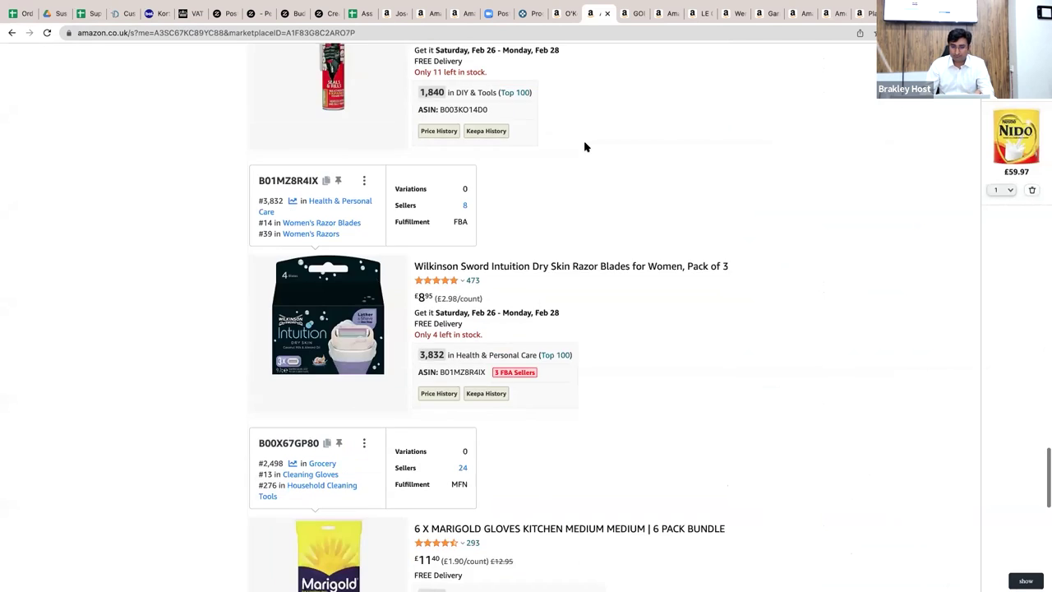
click(550, 377)
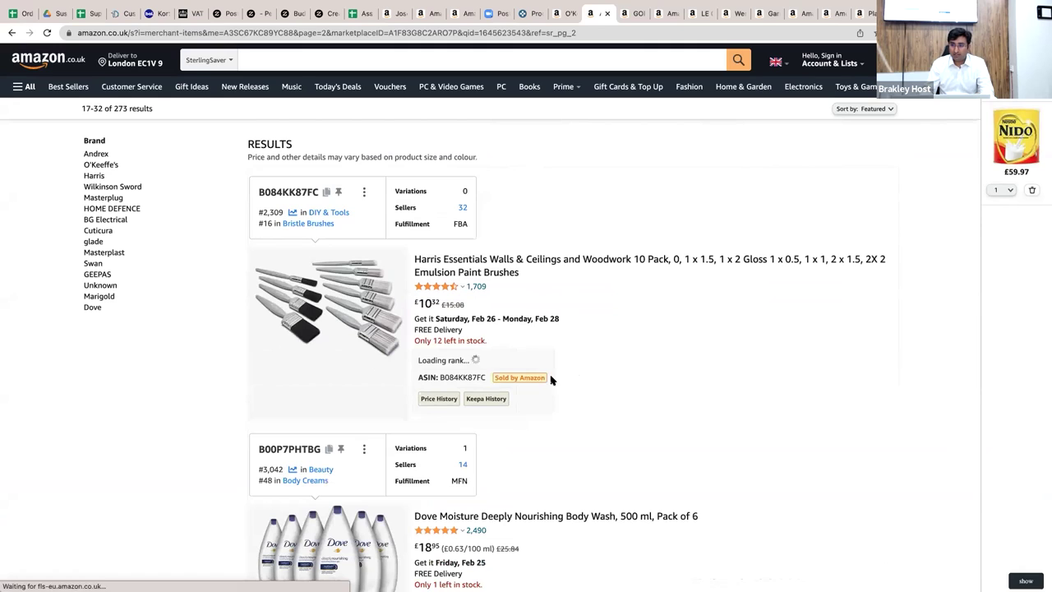
click(526, 13)
mouse_move(896, 176)
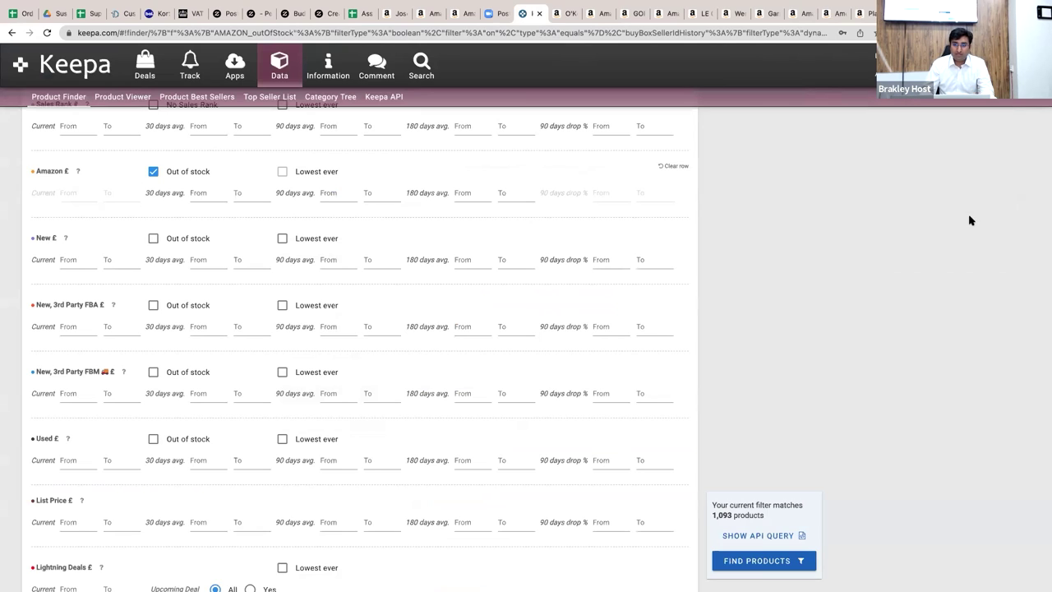
- Replace the O'Keeffe's jar page with a web search for "amazon netherlands" and open the Amazon.nl site
click(559, 13)
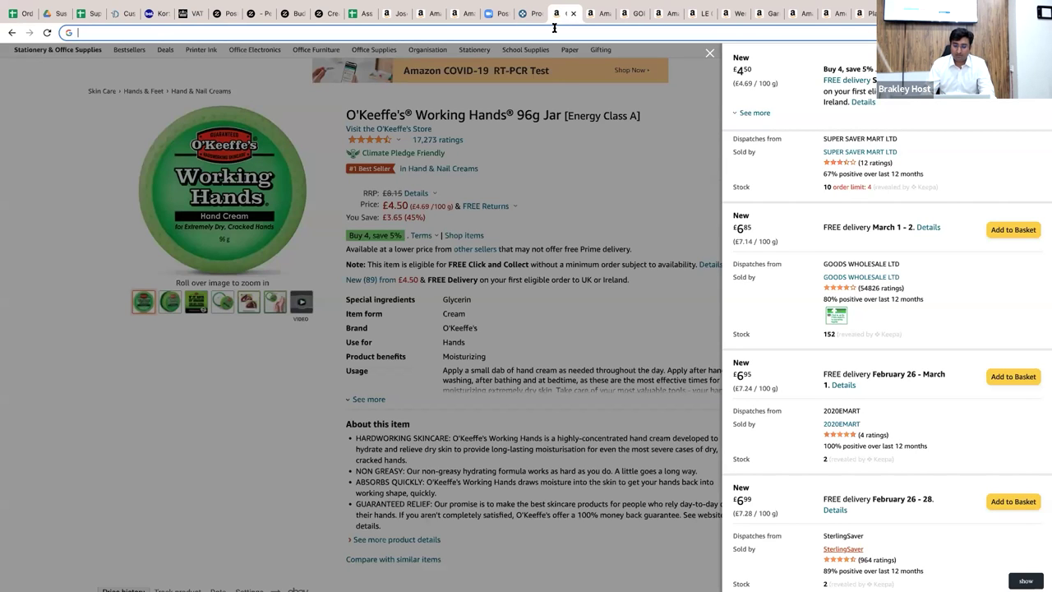
text(amazon ne)
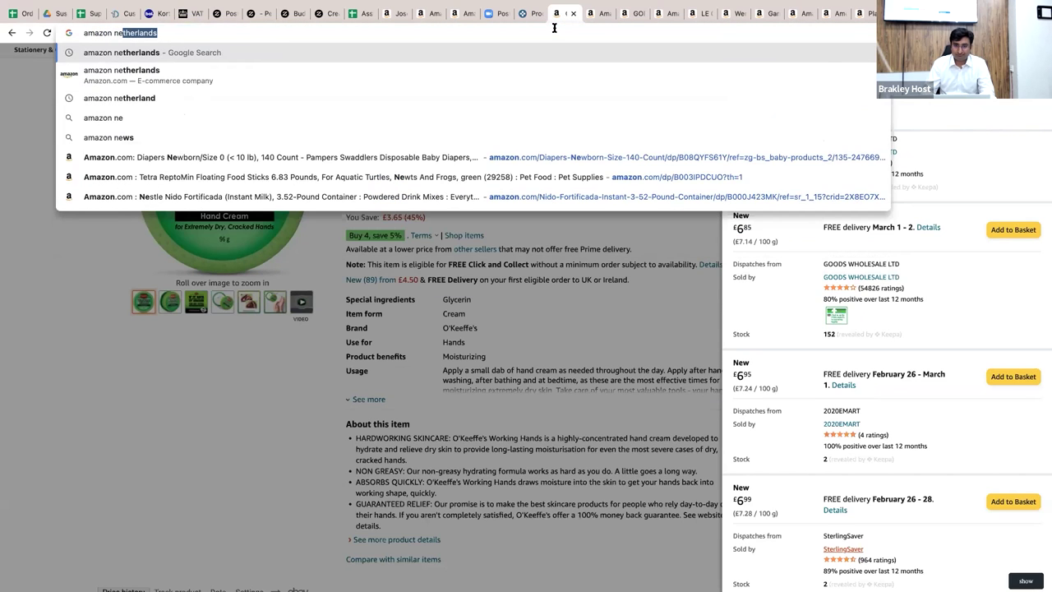
key(Return)
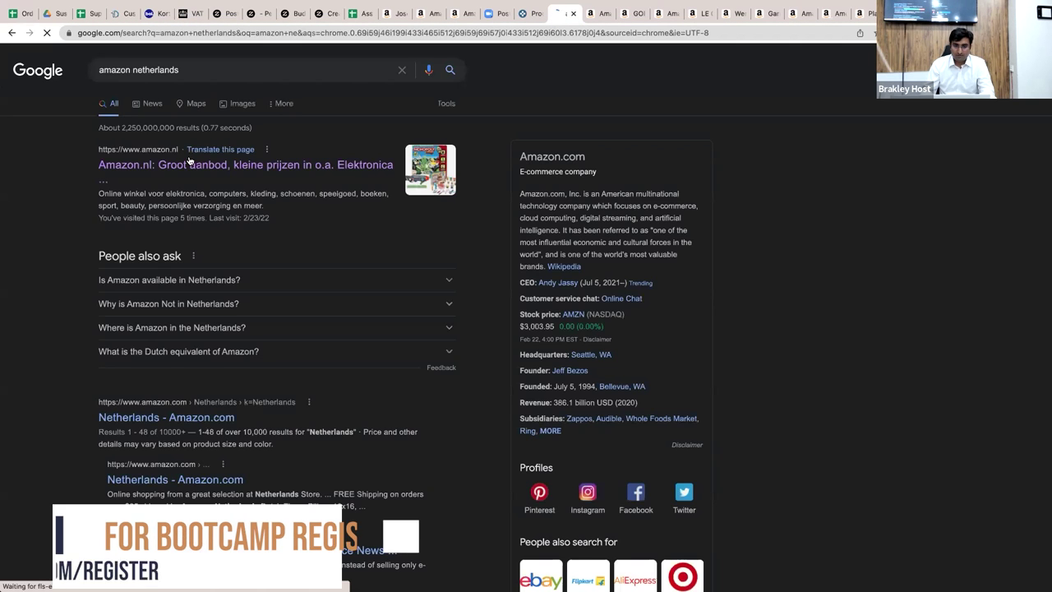
click(189, 163)
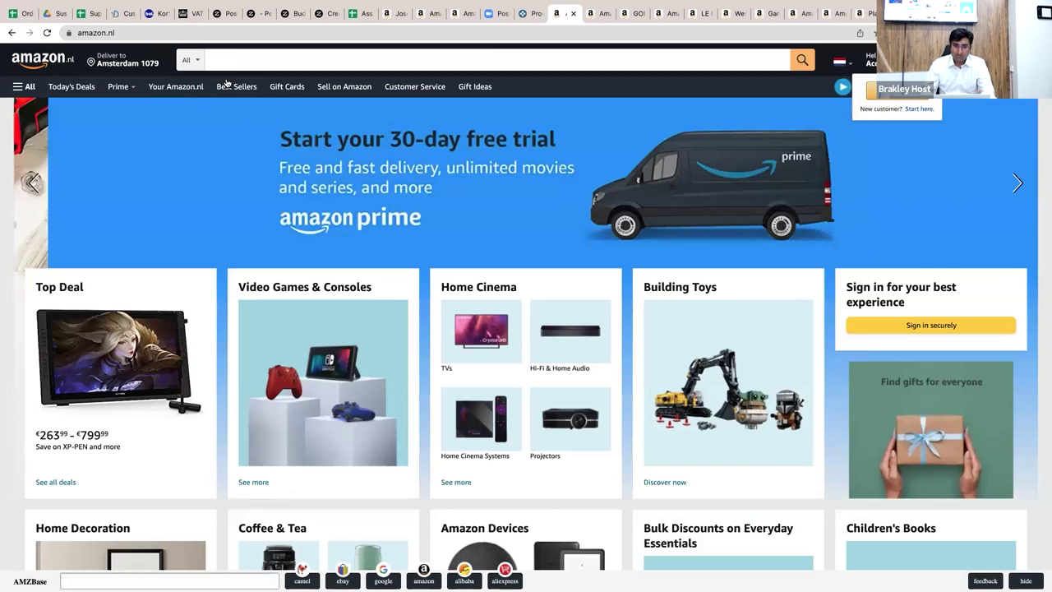
- Open Amazon.nl's best sellers and show the full Pet Supplies ranking
click(227, 85)
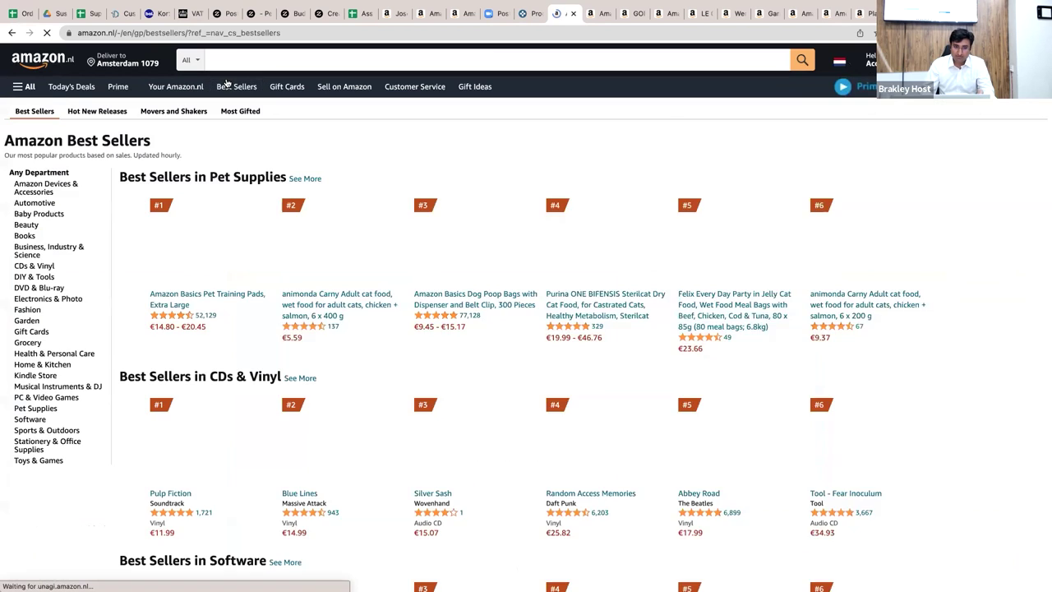
scroll(227, 83, down, 1)
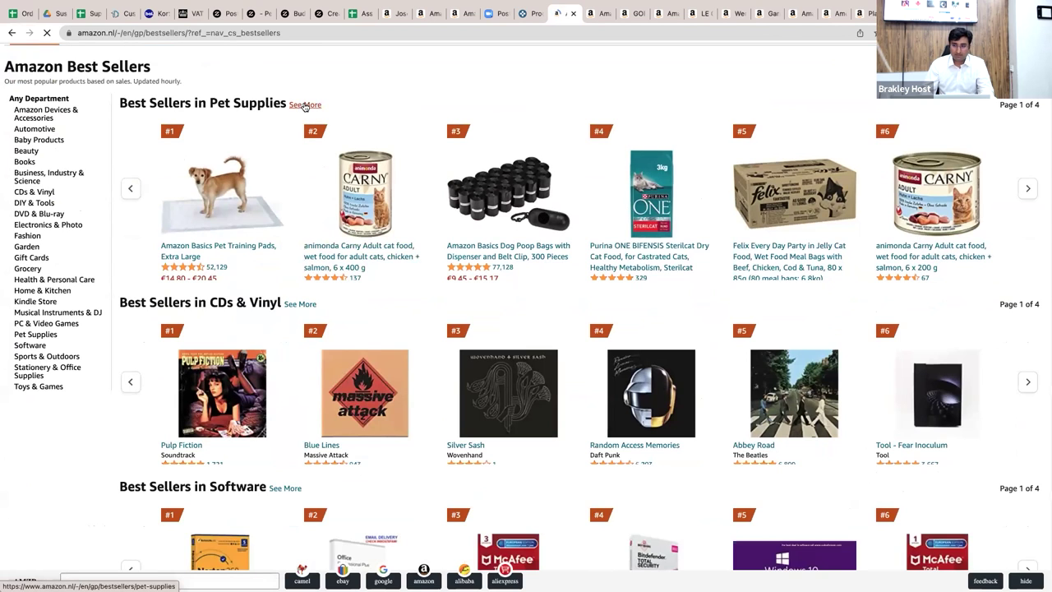
click(305, 106)
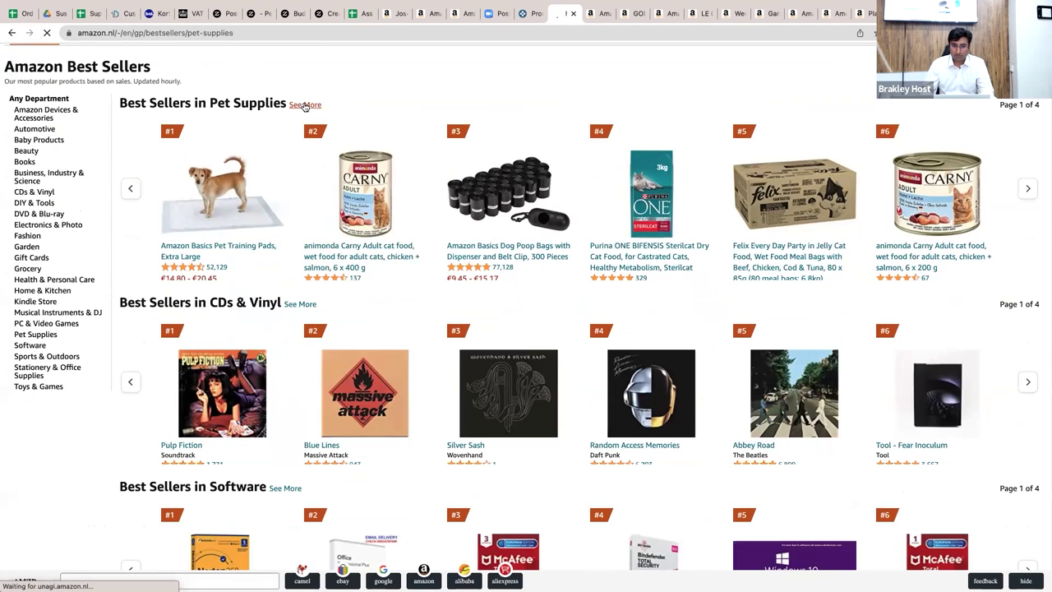
scroll(305, 107, down, 3)
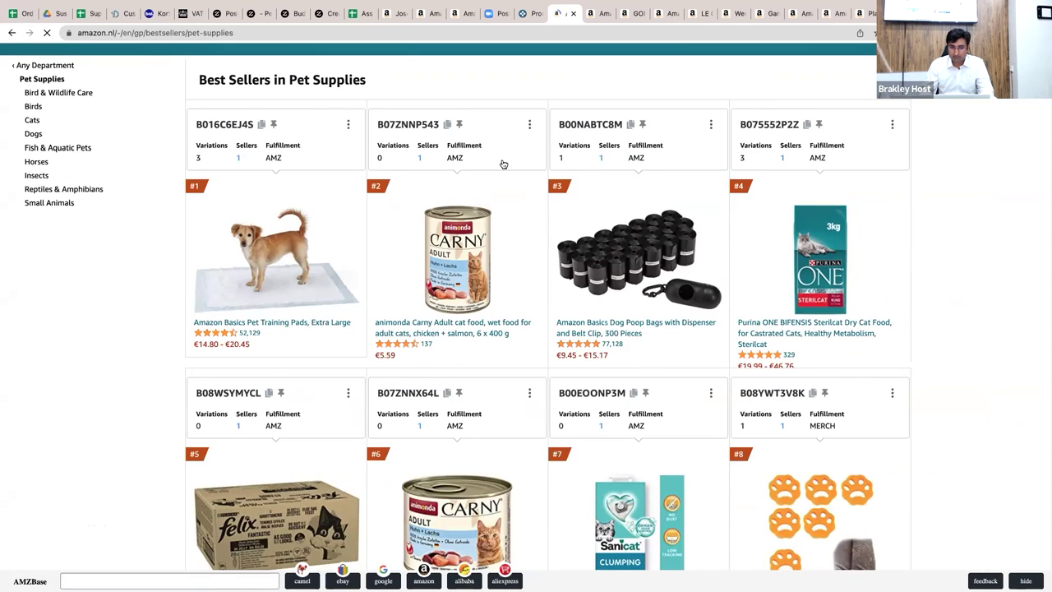
- View the animonda Carny chicken + salmon 6 x 400 g listing in its own tab and return to the Pet Supplies best sellers
scroll(503, 165, down, 3)
scroll(526, 148, up, 1)
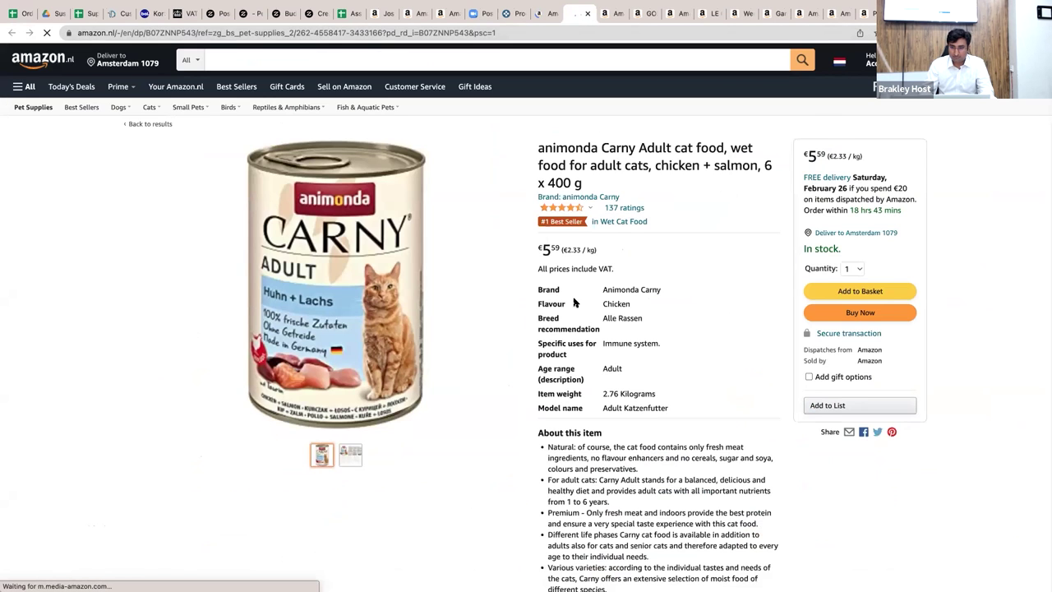
scroll(570, 300, down, 3)
scroll(570, 301, up, 3)
click(542, 12)
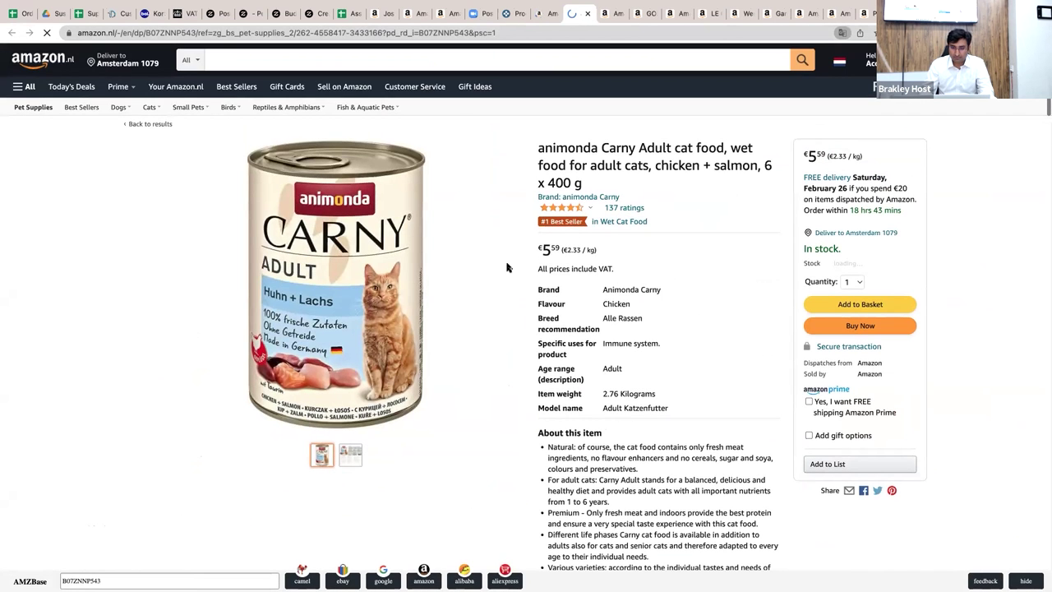
- Open the PRO PLAN Medium Adult dog food listing in a separate tab and continue looking through the Pet Supplies best sellers
scroll(507, 267, down, 5)
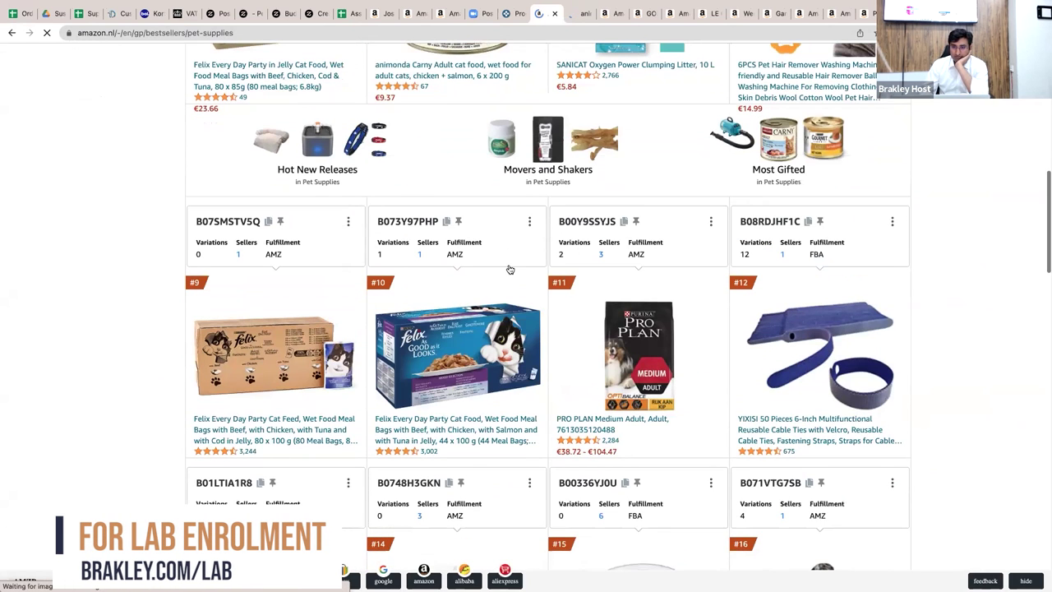
scroll(570, 293, down, 2)
right_click(602, 300)
click(612, 289)
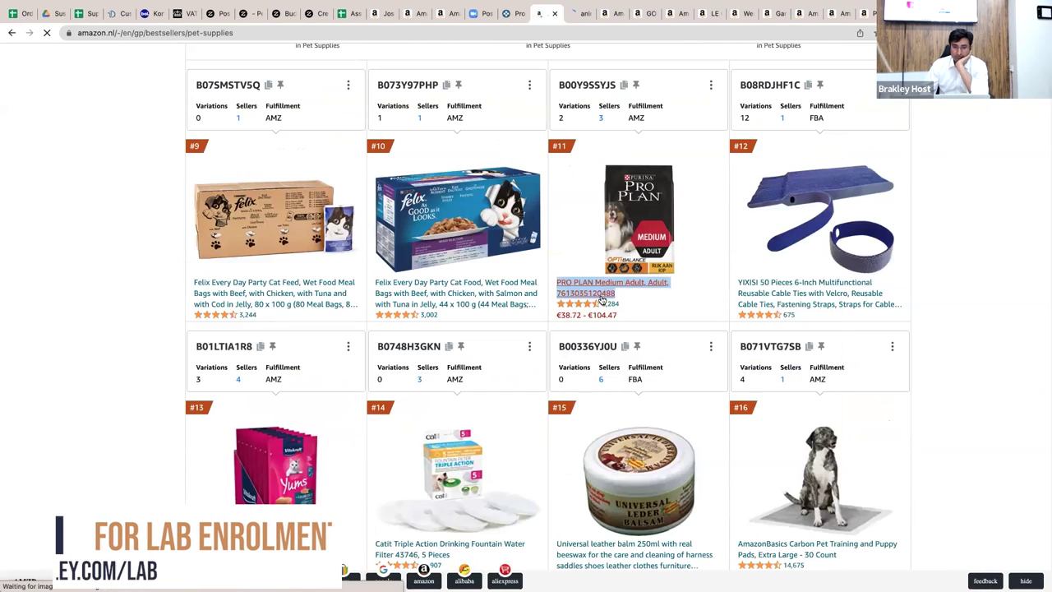
scroll(555, 337, down, 2)
scroll(493, 334, down, 1)
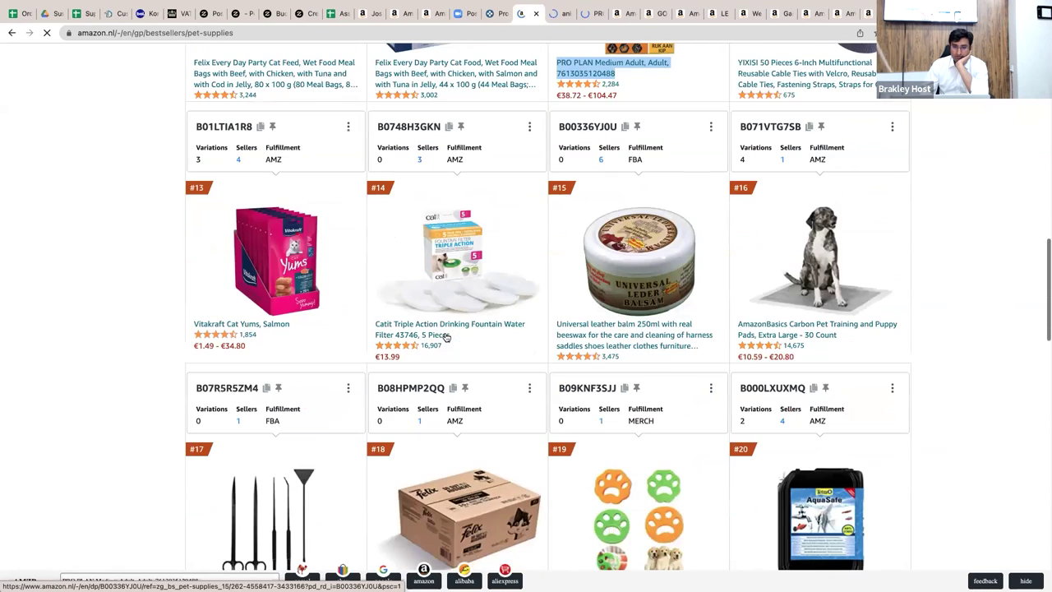
- Open the Catit Triple Action fountain filter and Vitakraft Cat Yums, Salmon listings from the Pet Supplies best sellers in separate tabs
right_click(453, 332)
click(472, 337)
scroll(460, 335, down, 1)
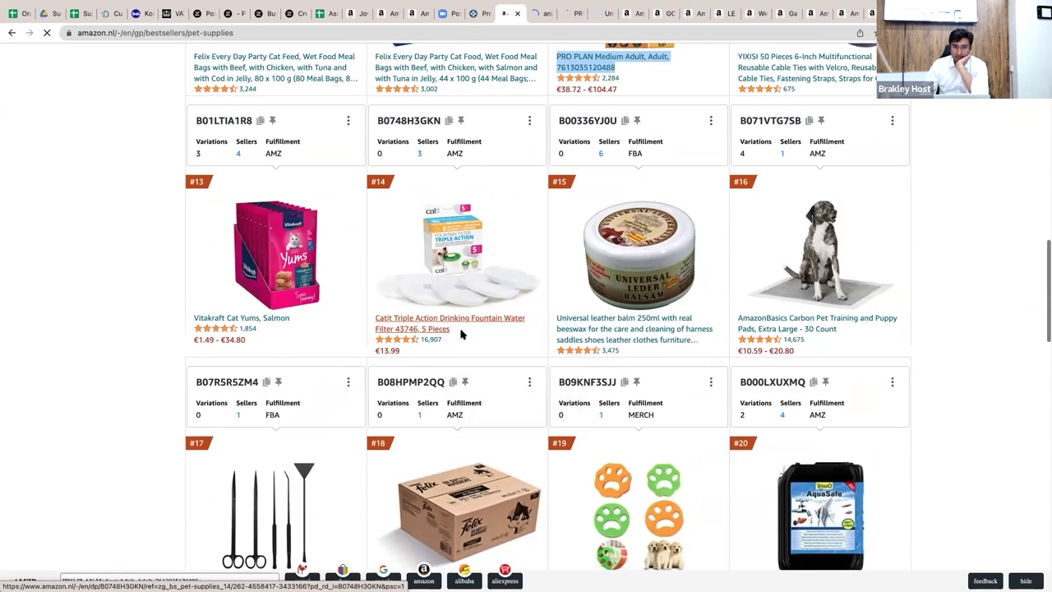
right_click(265, 307)
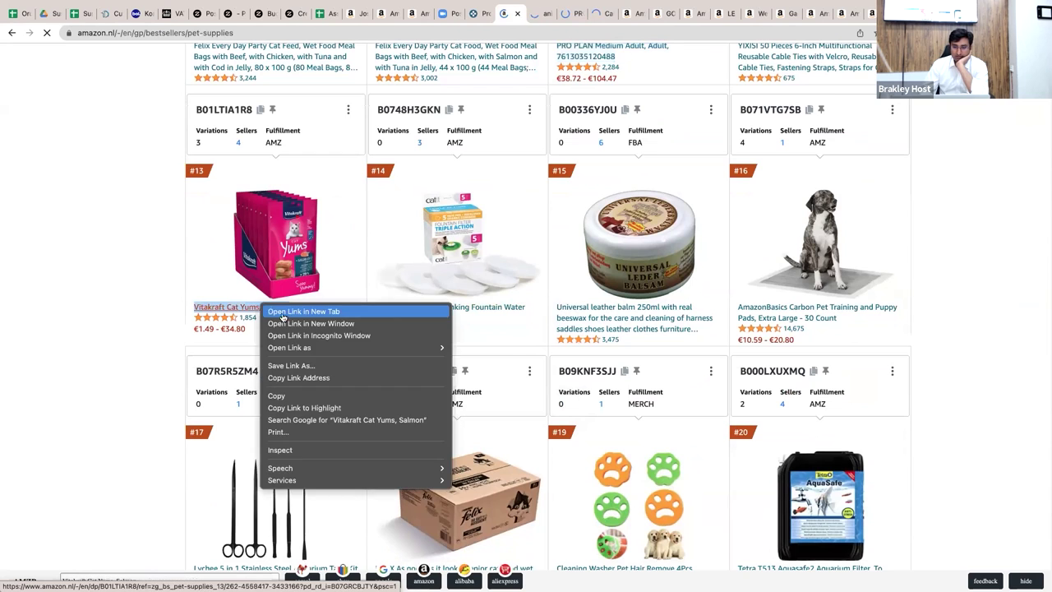
click(282, 315)
- Open the #20 best seller, Tetra T513 Aquasafe2 5 Liters, in its own tab
scroll(493, 317, down, 2)
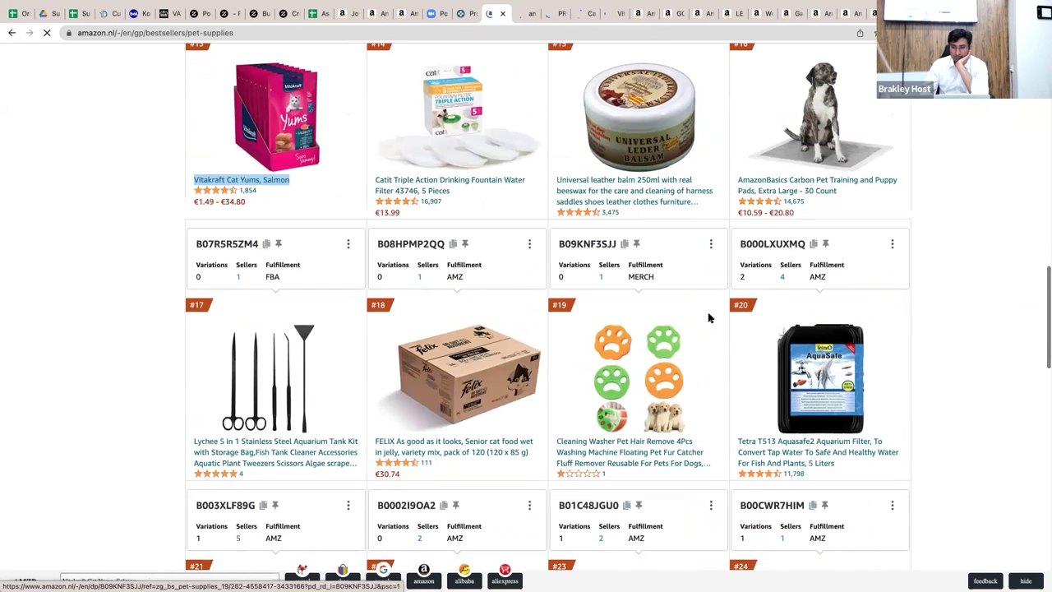
scroll(739, 329, down, 1)
right_click(786, 341)
click(790, 338)
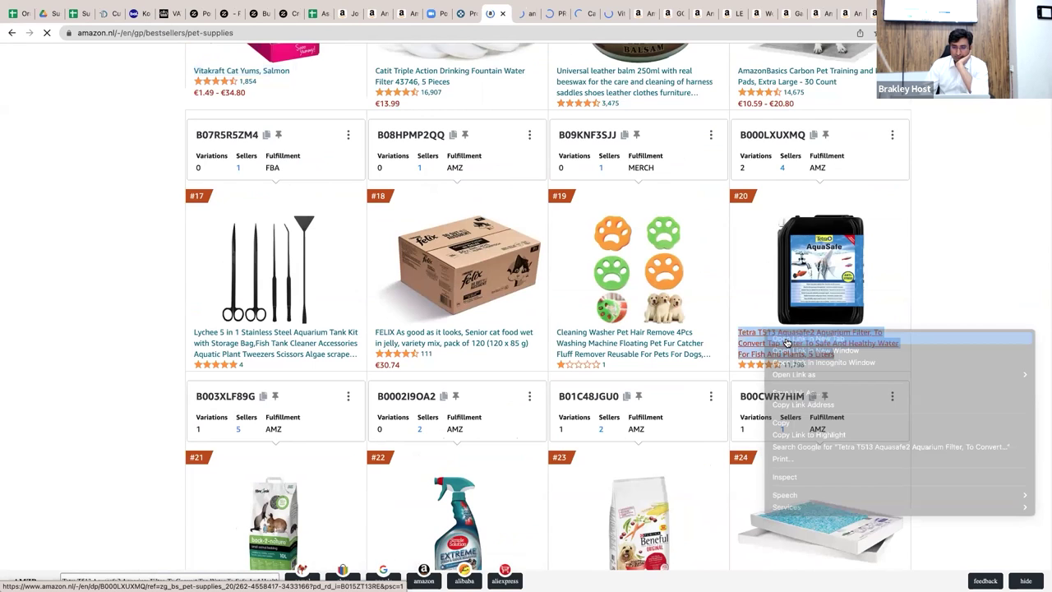
- Open the #28 best seller, Pro Plan Hond Large Athletic Puppy Dog Food 12 kg, in a separate tab
scroll(787, 341, down, 3)
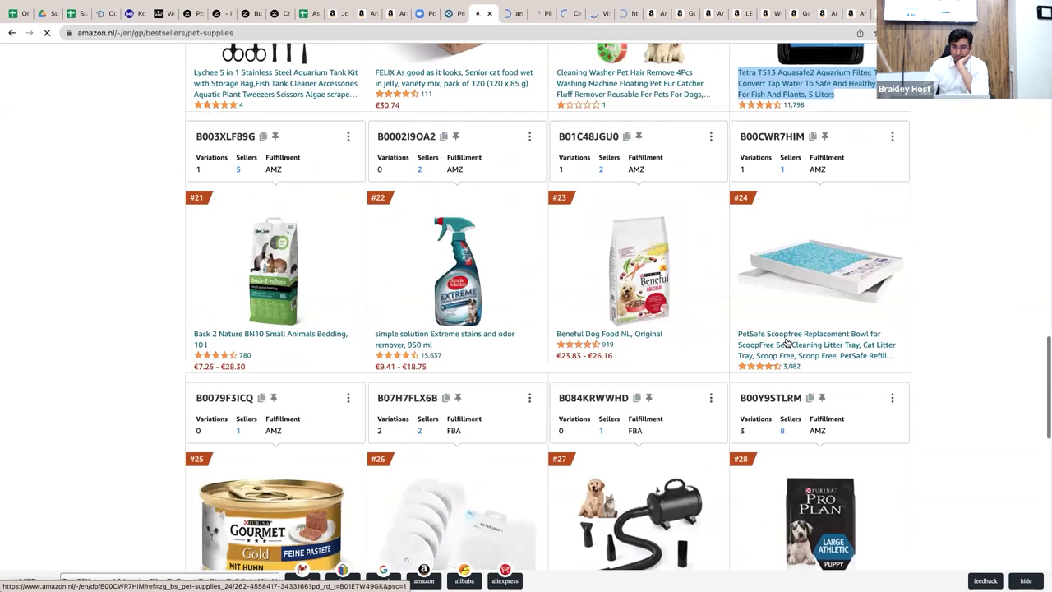
scroll(786, 343, down, 3)
scroll(789, 337, down, 1)
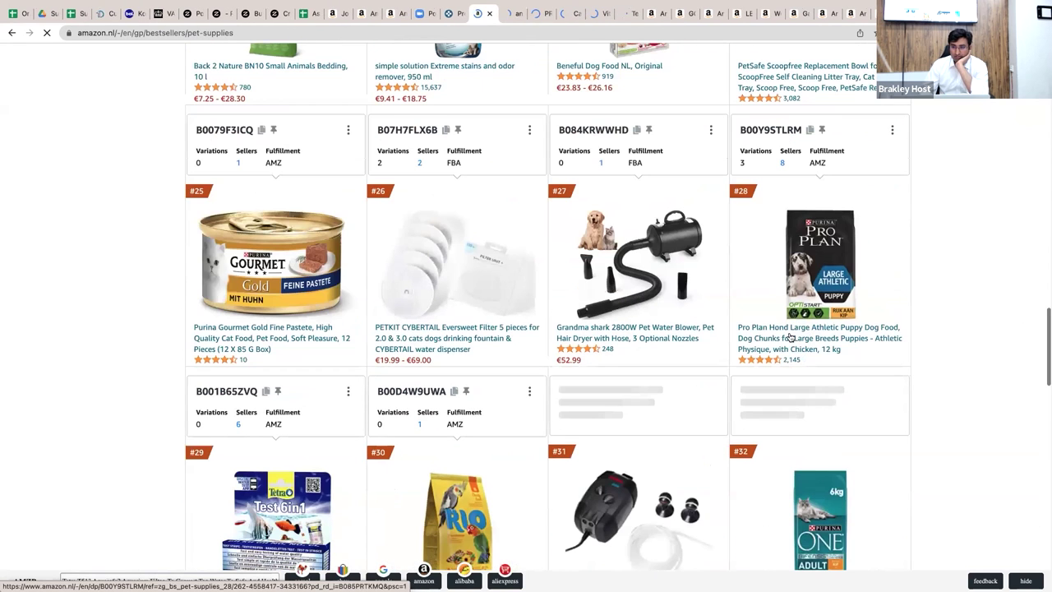
right_click(810, 339)
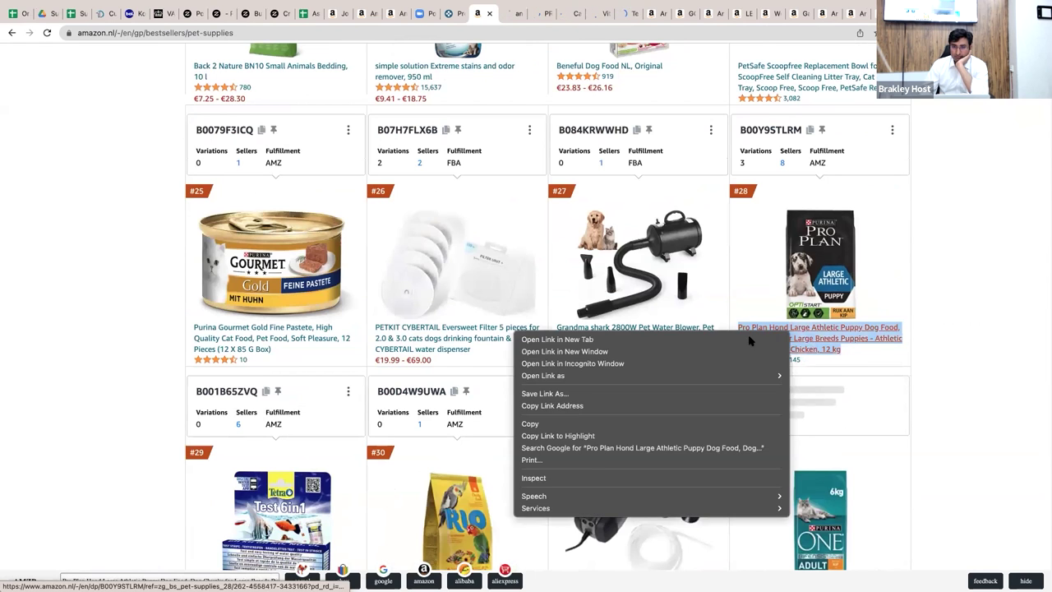
click(750, 339)
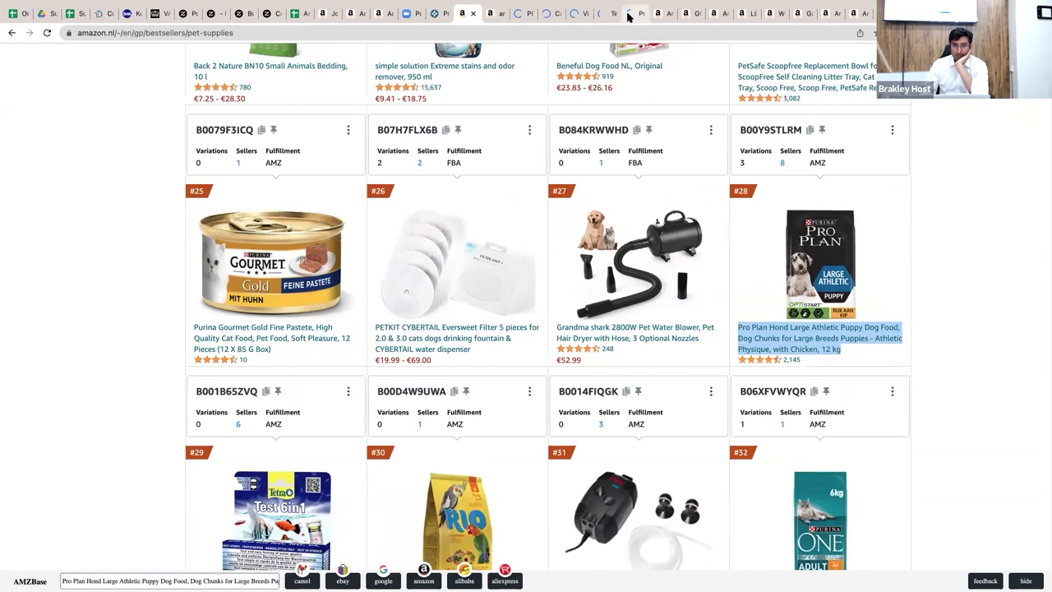
- Switch to the Pro Plan Large Athletic Puppy listing and review the sellers, prices and stock in its new offers
click(629, 15)
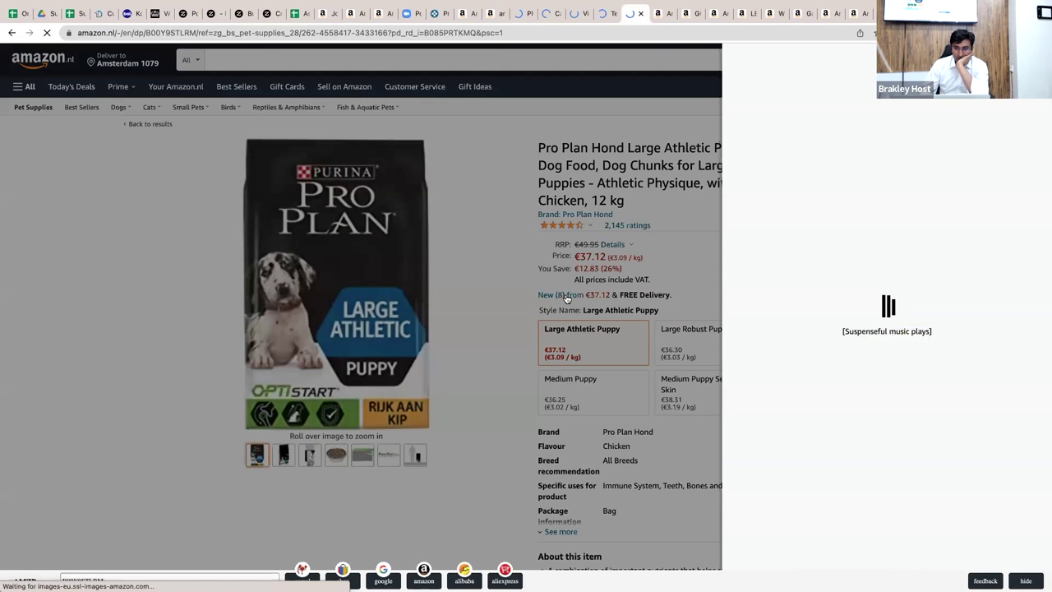
scroll(751, 248, down, 2)
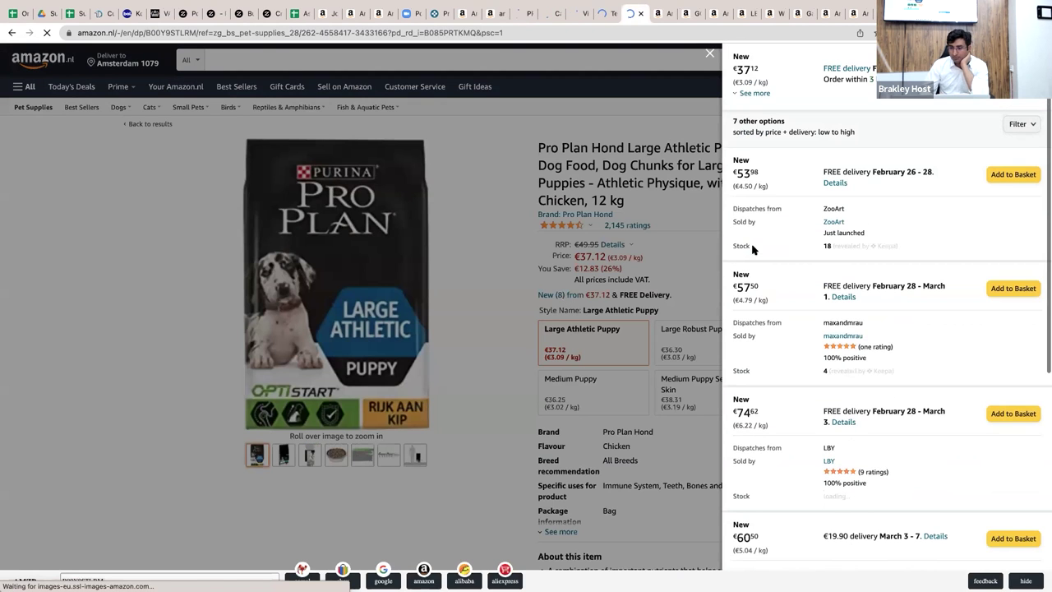
scroll(751, 249, down, 2)
scroll(751, 247, up, 5)
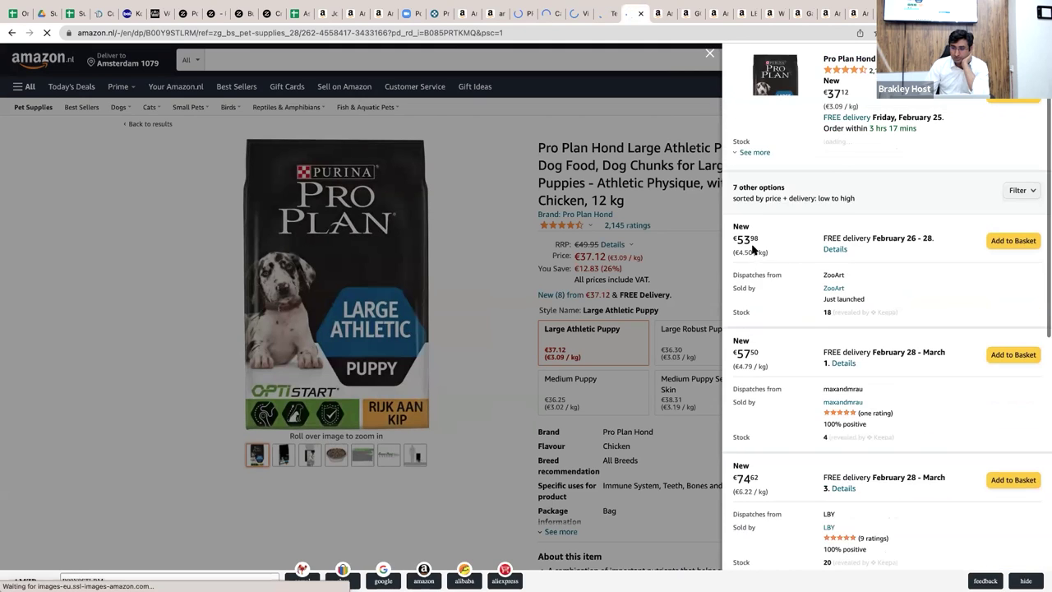
scroll(814, 403, down, 4)
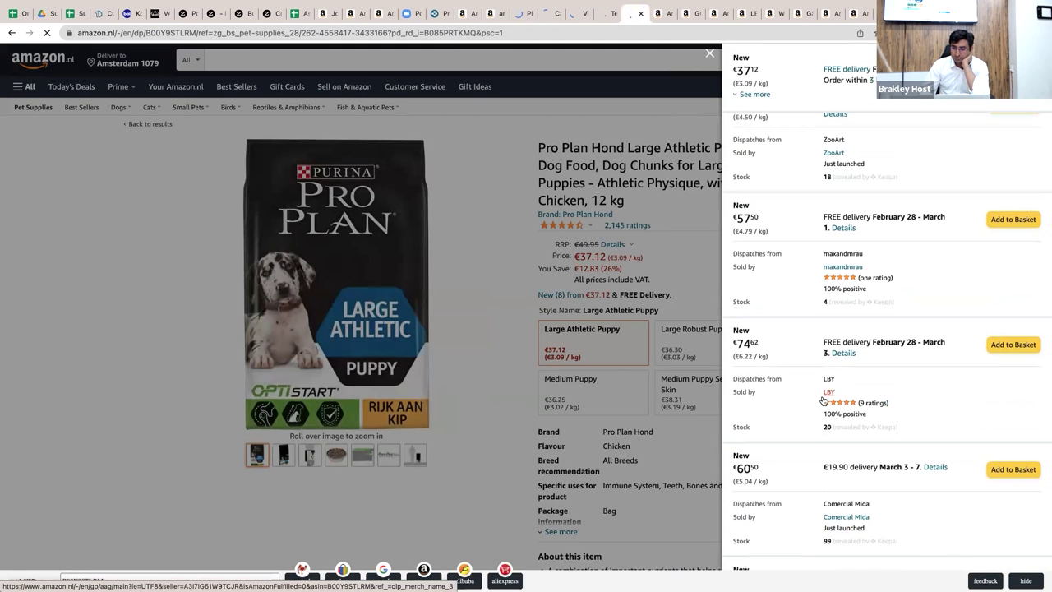
- Open the seller profile of LBY from the Pro Plan offers and go to the seller's storefront
click(827, 392)
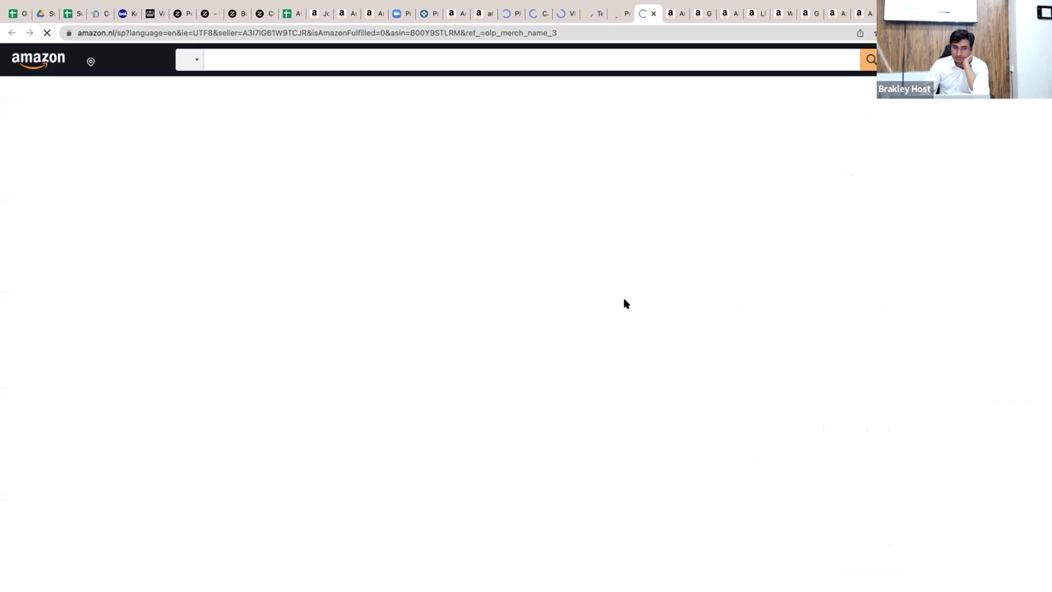
scroll(392, 260, down, 5)
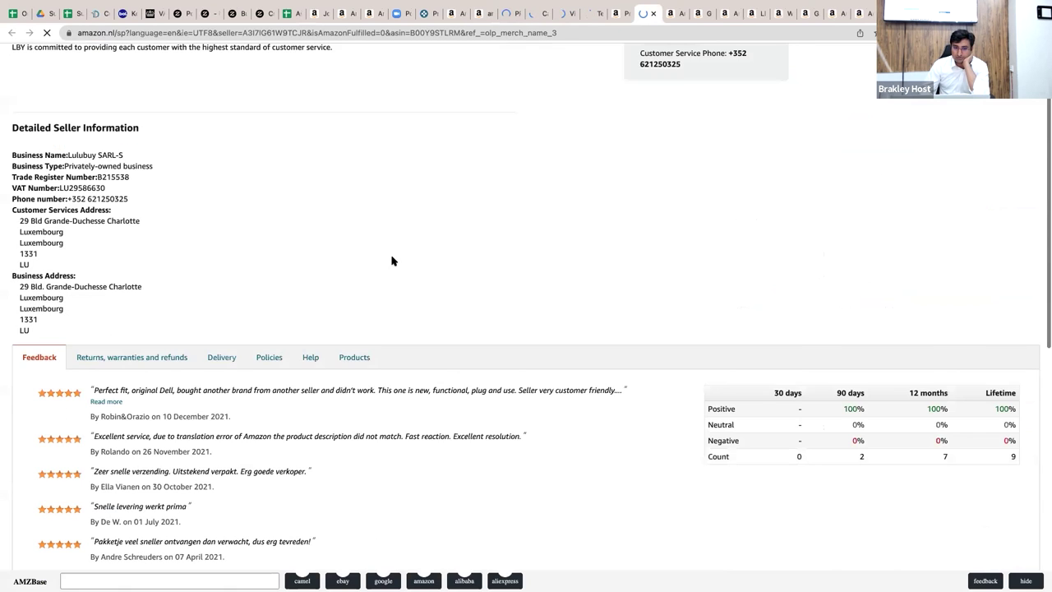
click(353, 277)
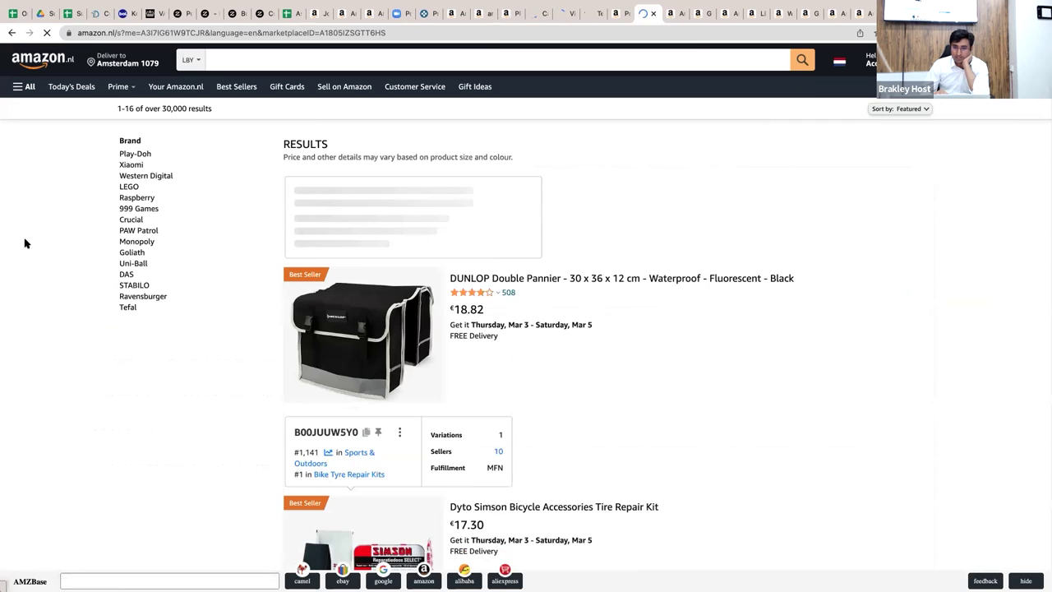
- Examine the sales rank, seller count and fulfillment type of the products on the first page of LBY's storefront
scroll(25, 244, down, 2)
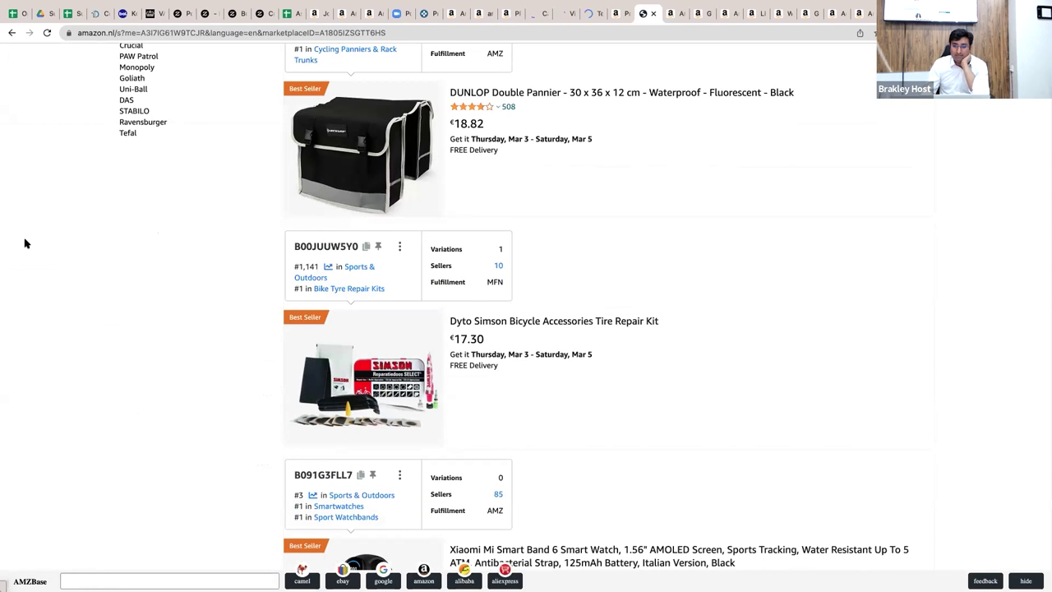
scroll(24, 243, down, 2)
scroll(25, 243, down, 1)
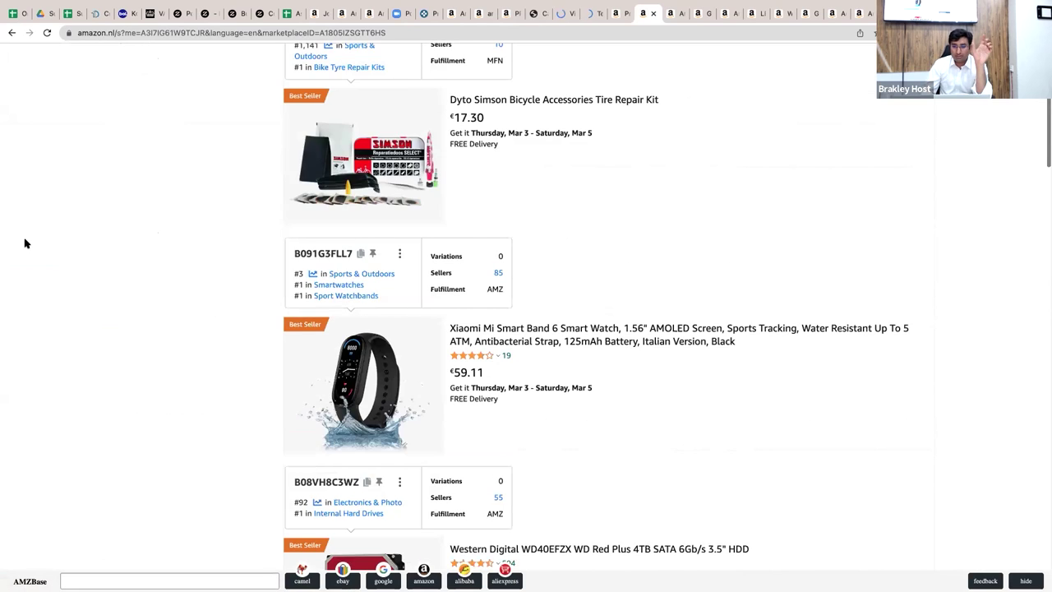
scroll(25, 243, down, 1)
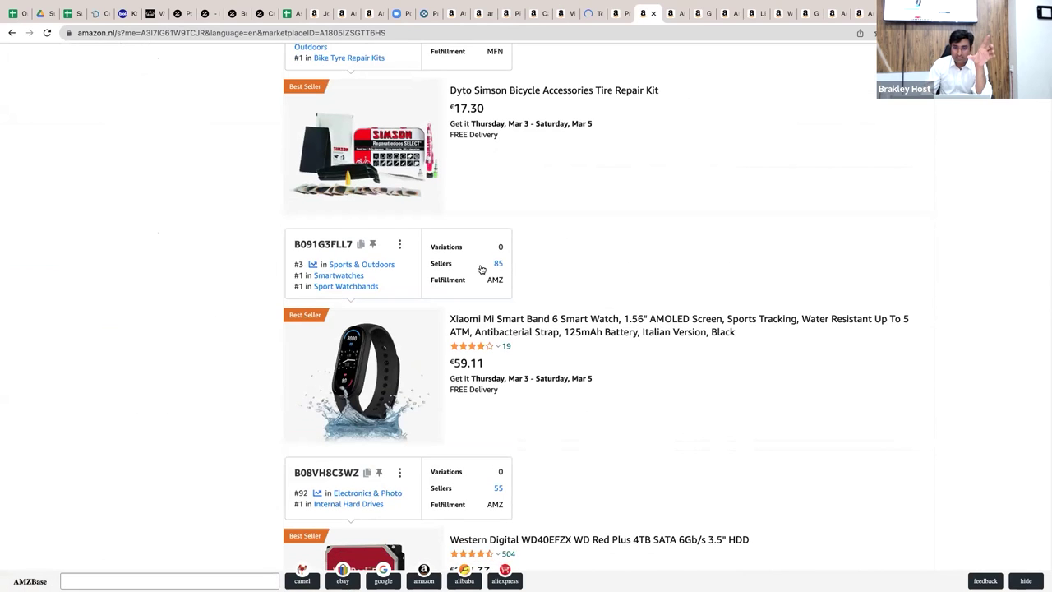
scroll(509, 272, up, 1)
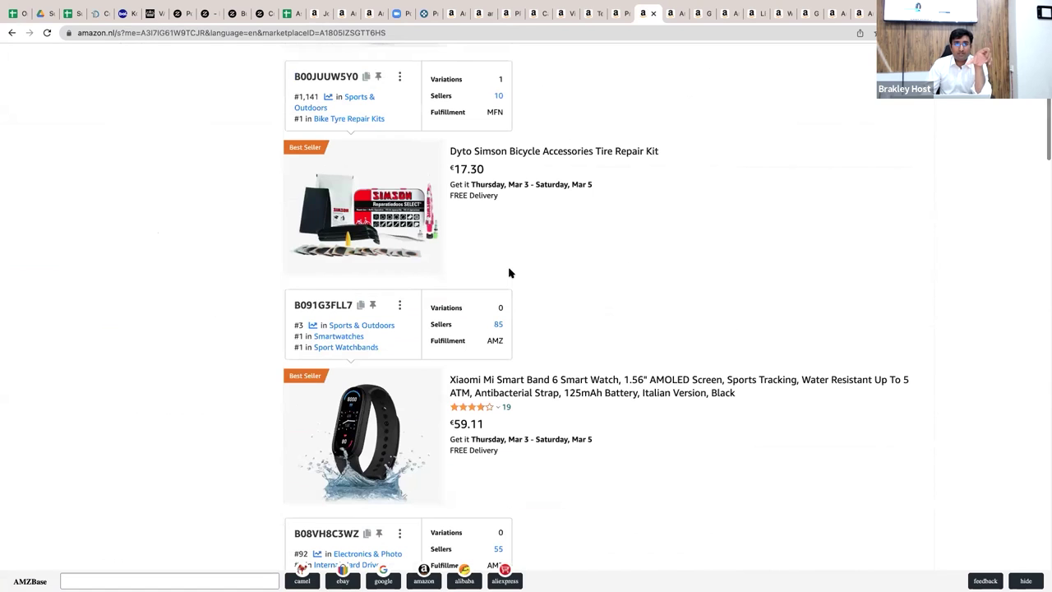
scroll(509, 272, down, 5)
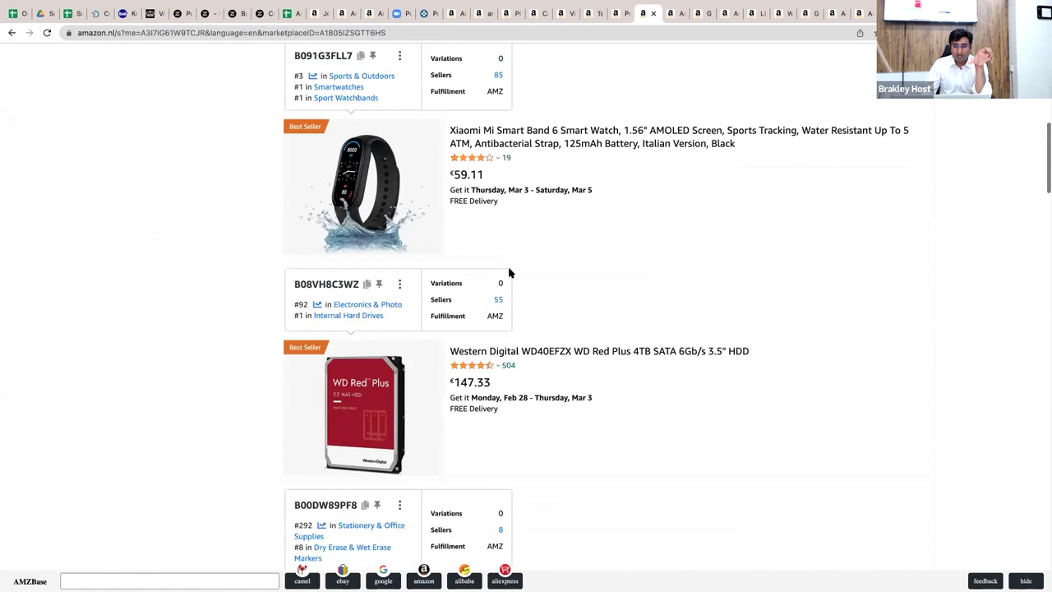
scroll(509, 272, down, 3)
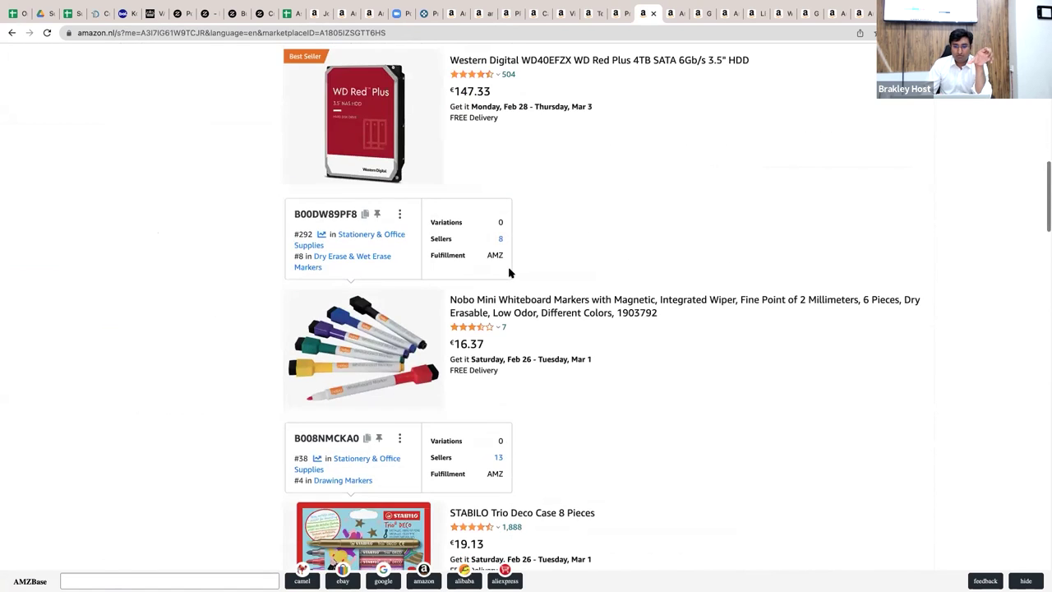
double_click(492, 315)
double_click(493, 96)
scroll(496, 97, down, 3)
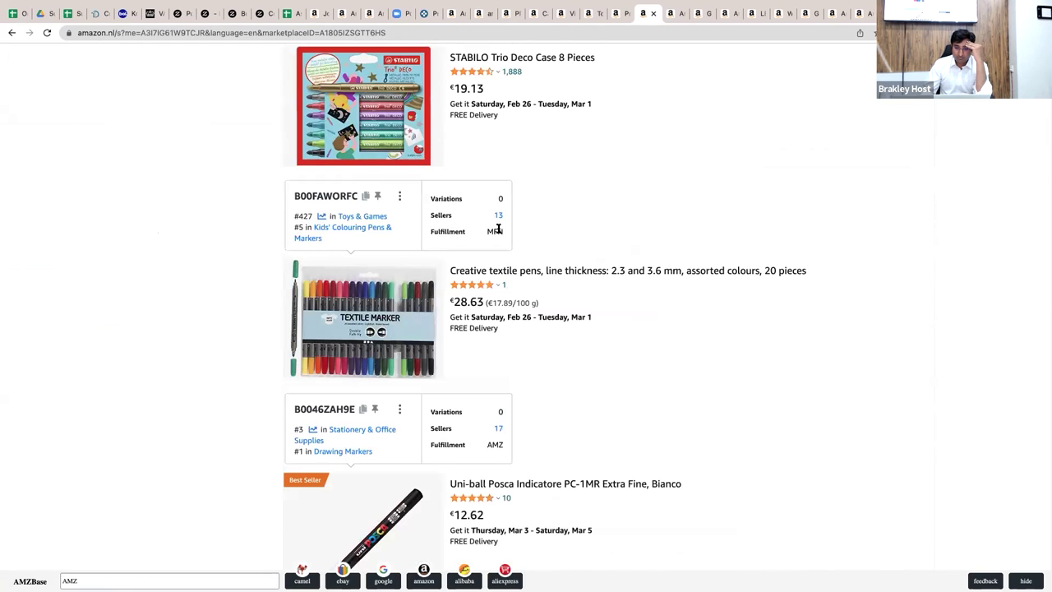
scroll(498, 230, down, 5)
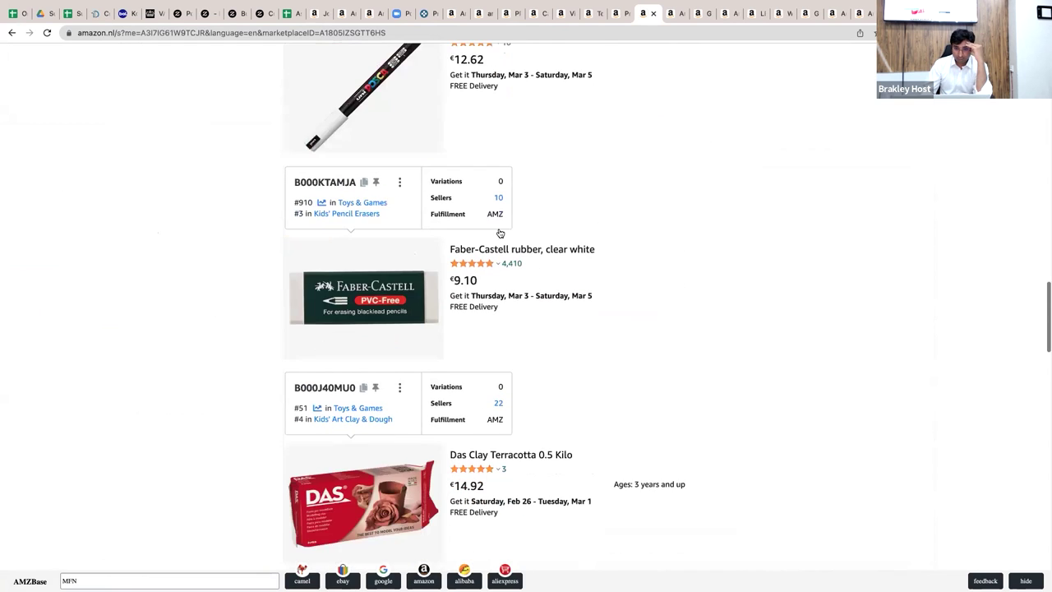
scroll(499, 232, down, 7)
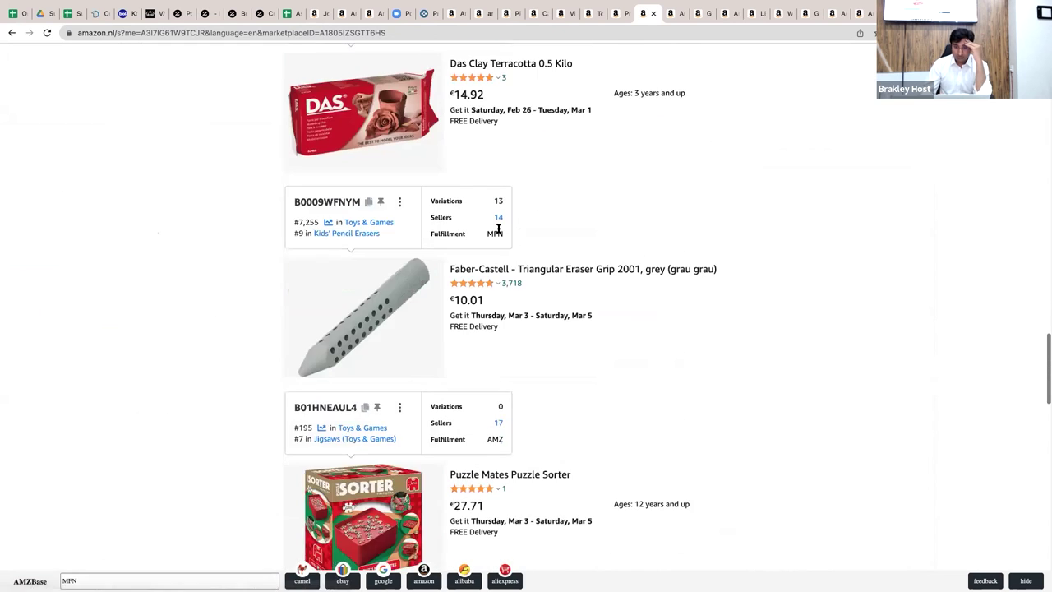
scroll(498, 232, down, 8)
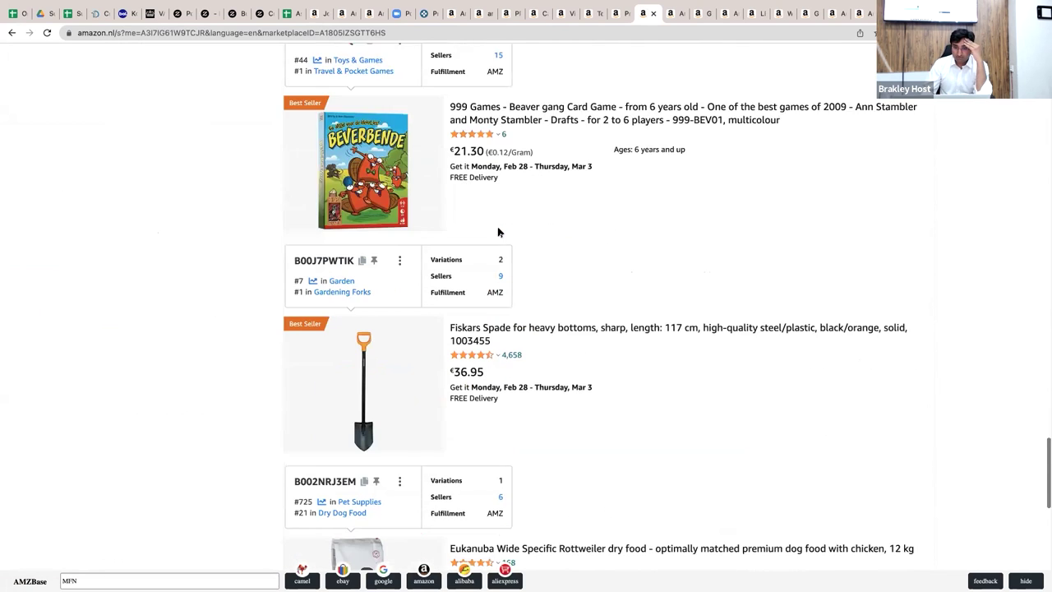
scroll(497, 233, down, 2)
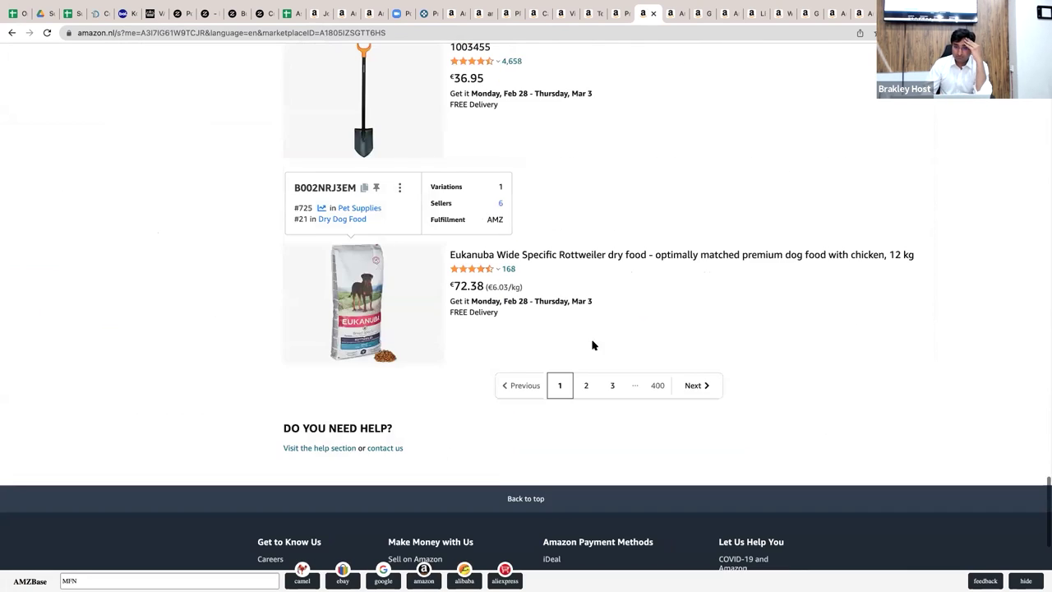
- Go to page 2 of LBY's storefront and look over its pet supplies listings
click(592, 386)
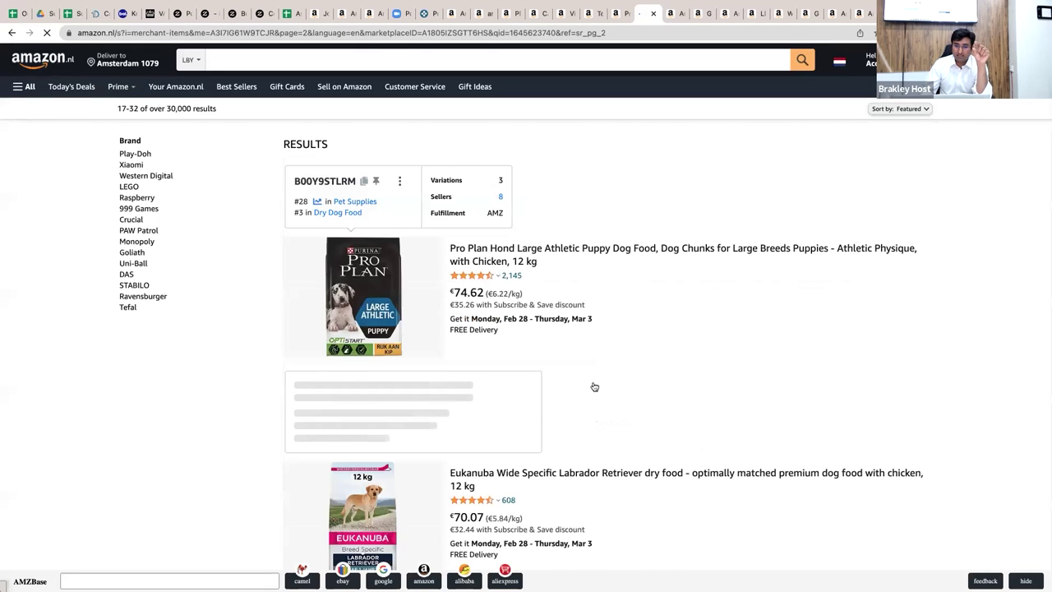
scroll(595, 387, down, 2)
scroll(594, 386, up, 2)
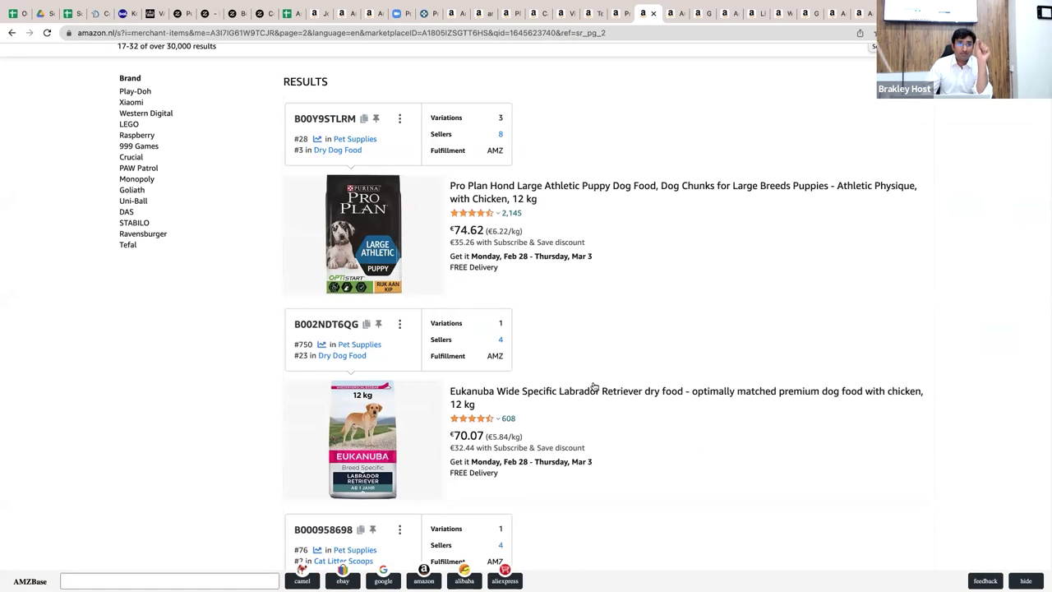
scroll(594, 386, down, 3)
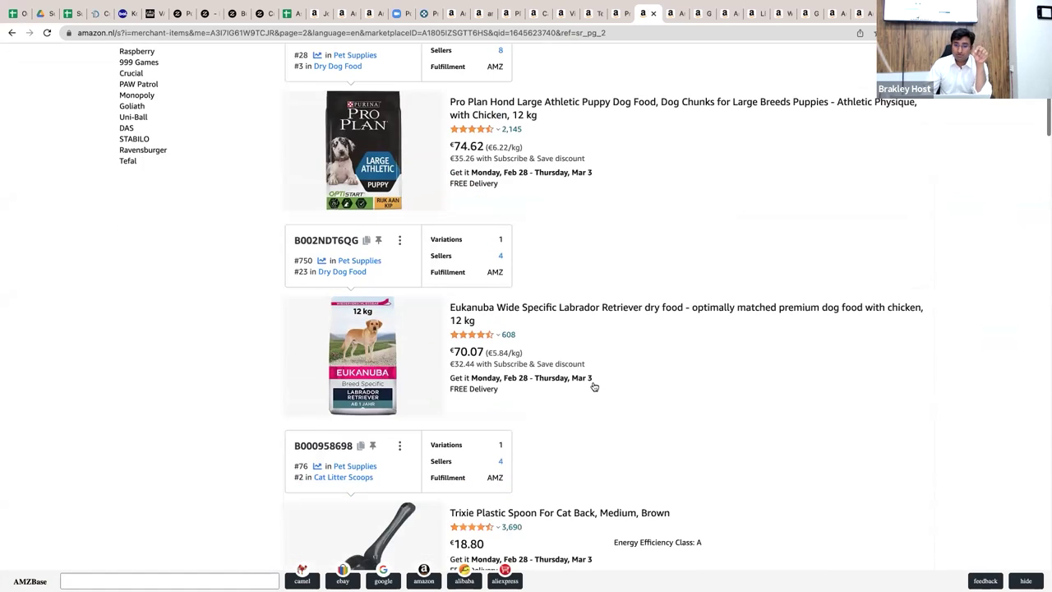
- Examine the sales ranks, seller counts and fulfilment types of the products on page 2 of the LBY seller's results
scroll(594, 387, down, 3)
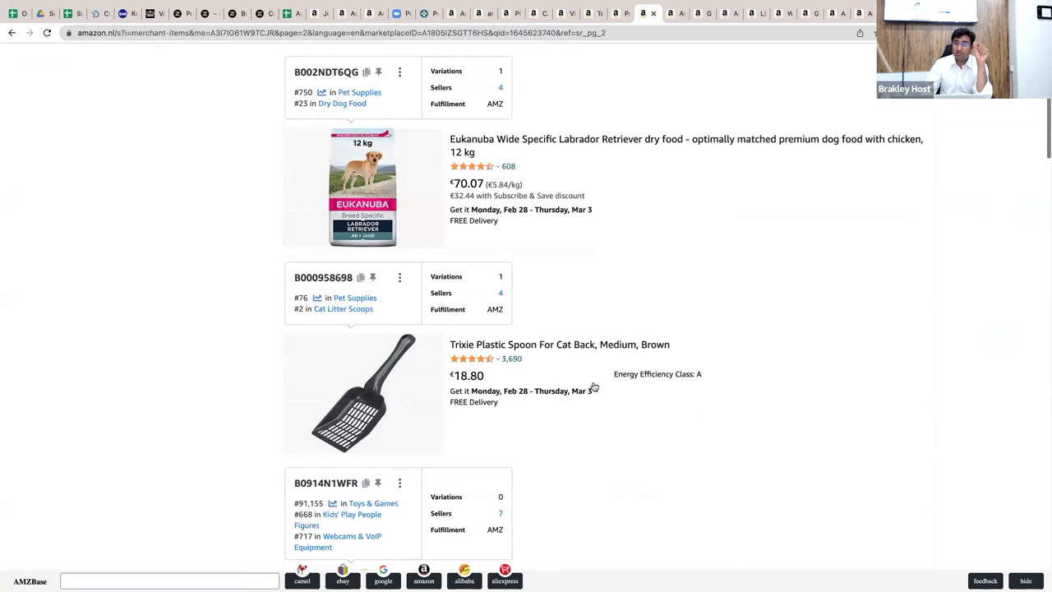
scroll(594, 386, down, 10)
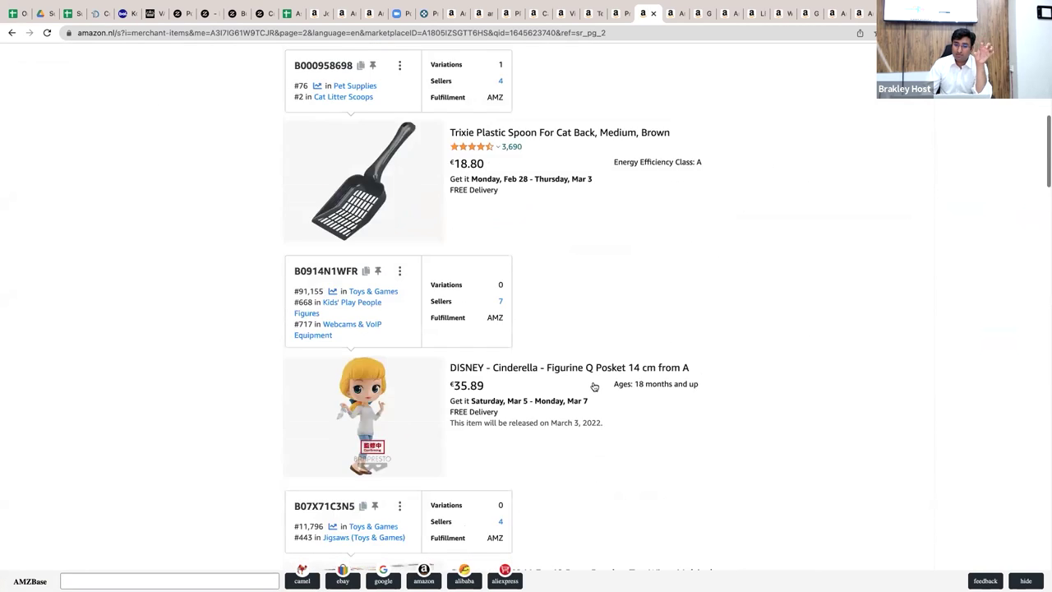
scroll(594, 386, down, 3)
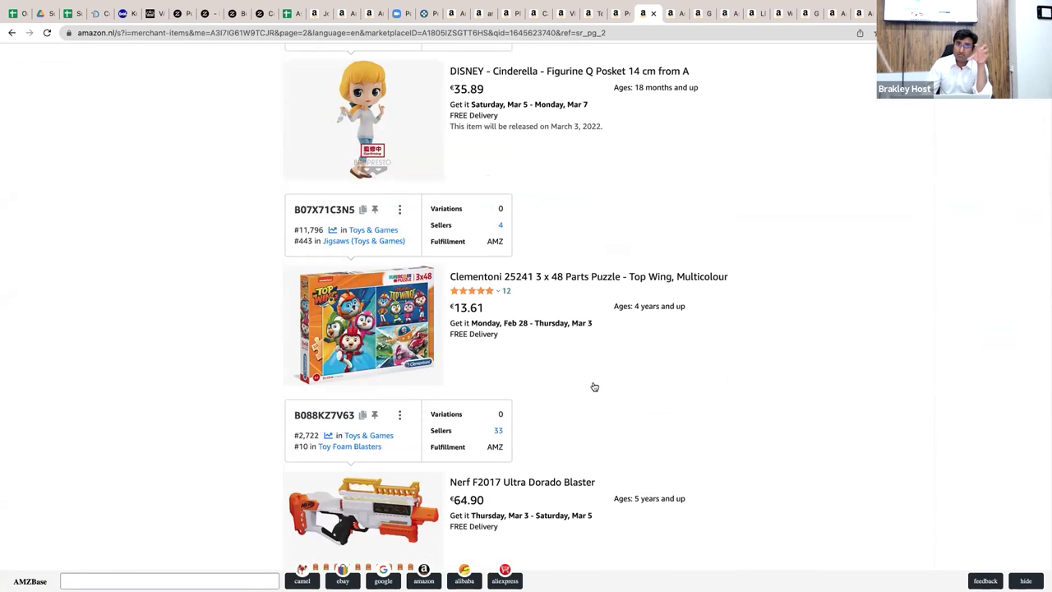
scroll(595, 386, down, 5)
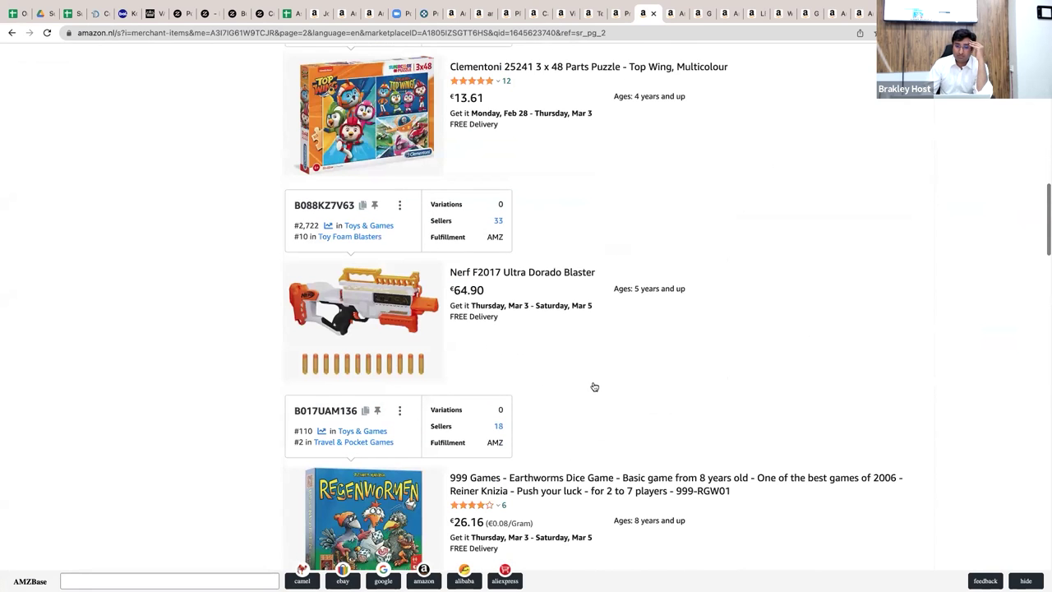
scroll(594, 386, down, 13)
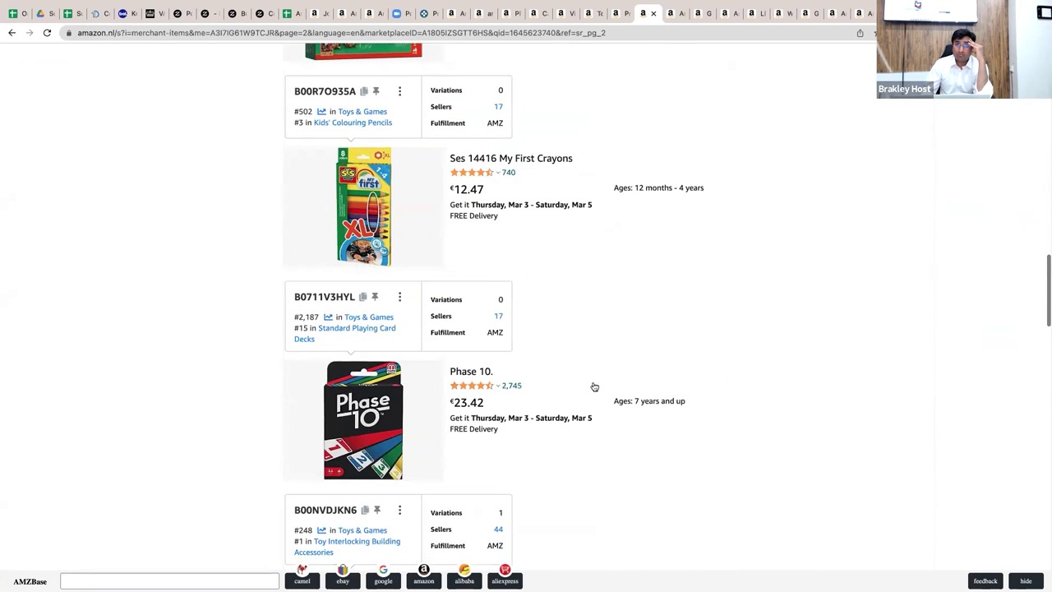
scroll(595, 386, down, 7)
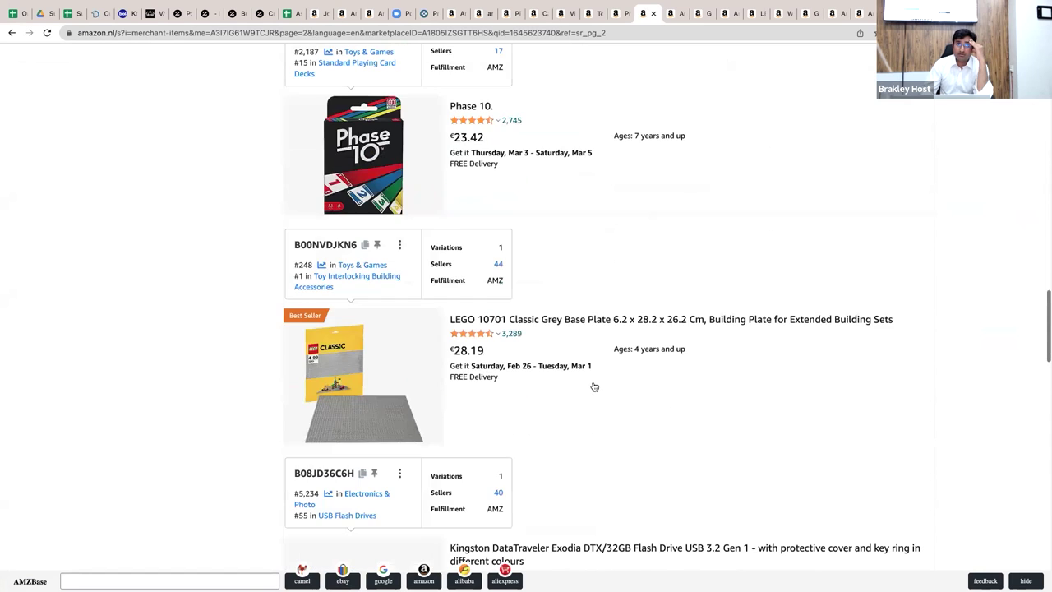
scroll(594, 386, down, 9)
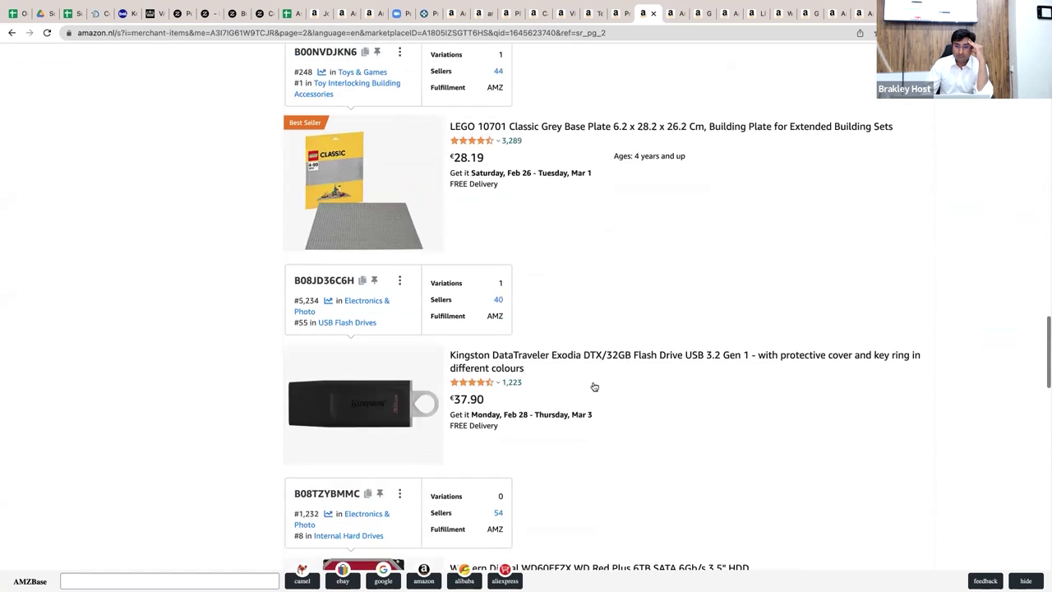
scroll(594, 386, down, 7)
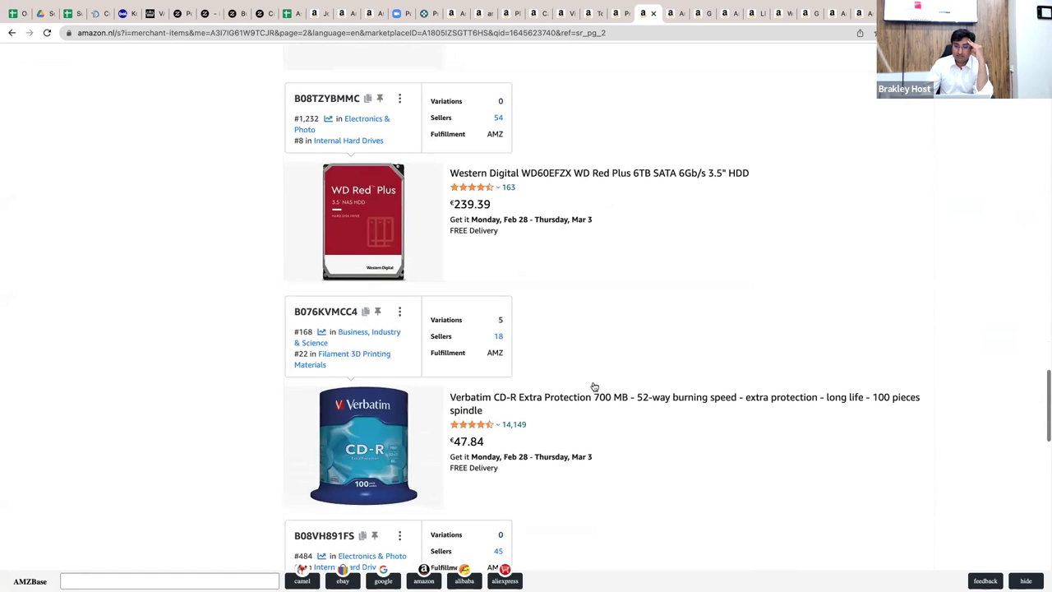
scroll(594, 386, down, 4)
scroll(594, 386, down, 12)
- Go to page 3 of the results and open the Crucial BX500 SSD with ASIN B07G3YNLJB in a new tab
click(605, 399)
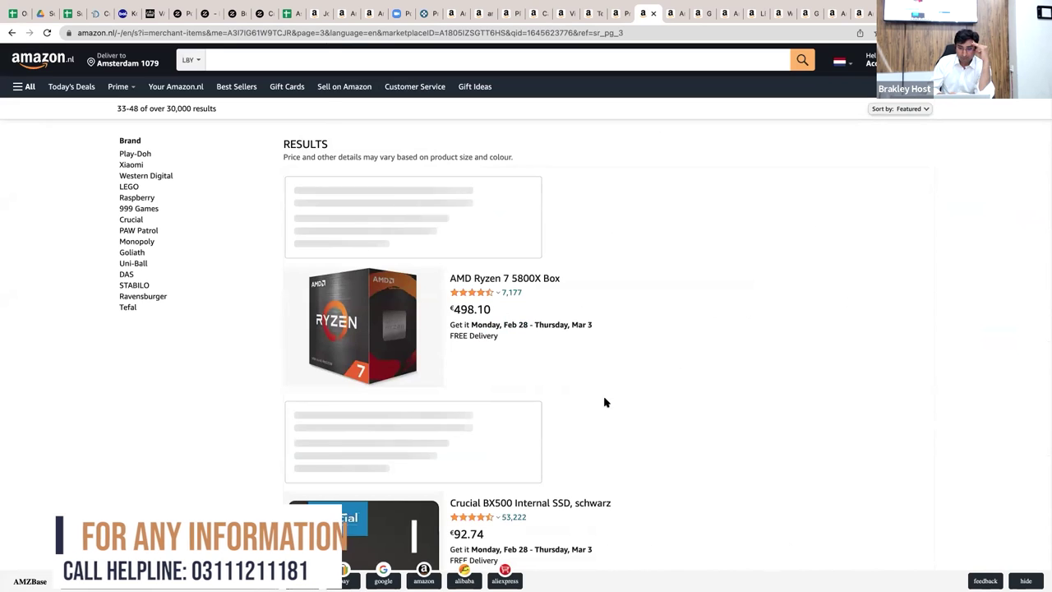
scroll(604, 402, down, 5)
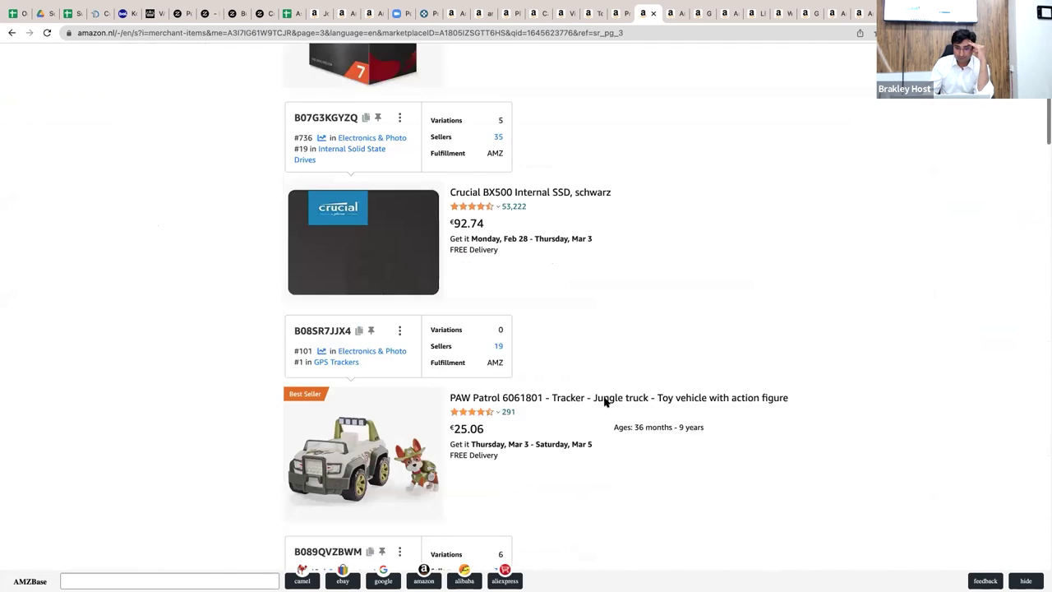
scroll(604, 402, down, 13)
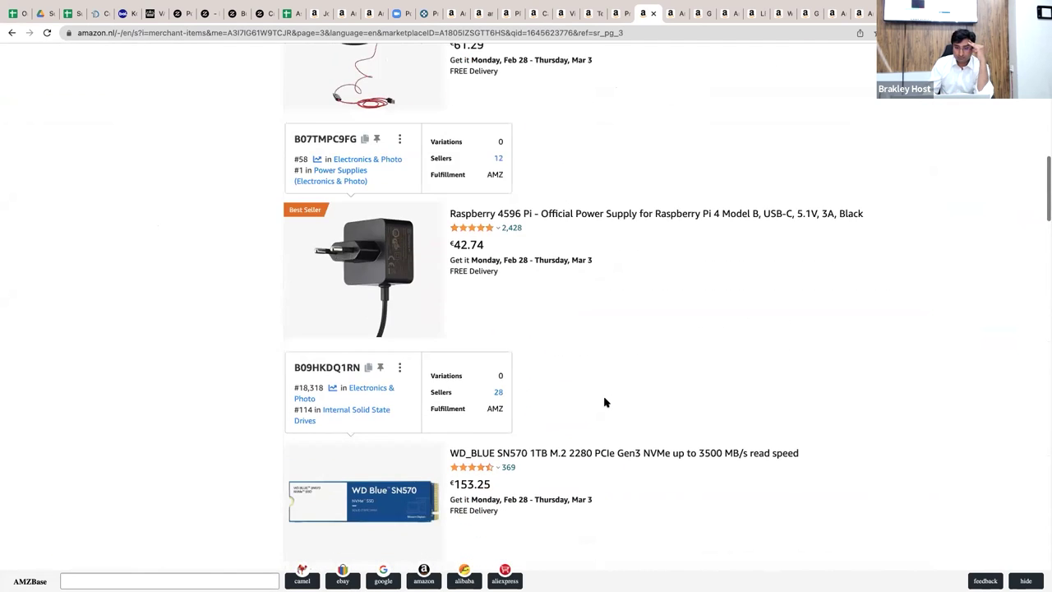
scroll(604, 402, down, 4)
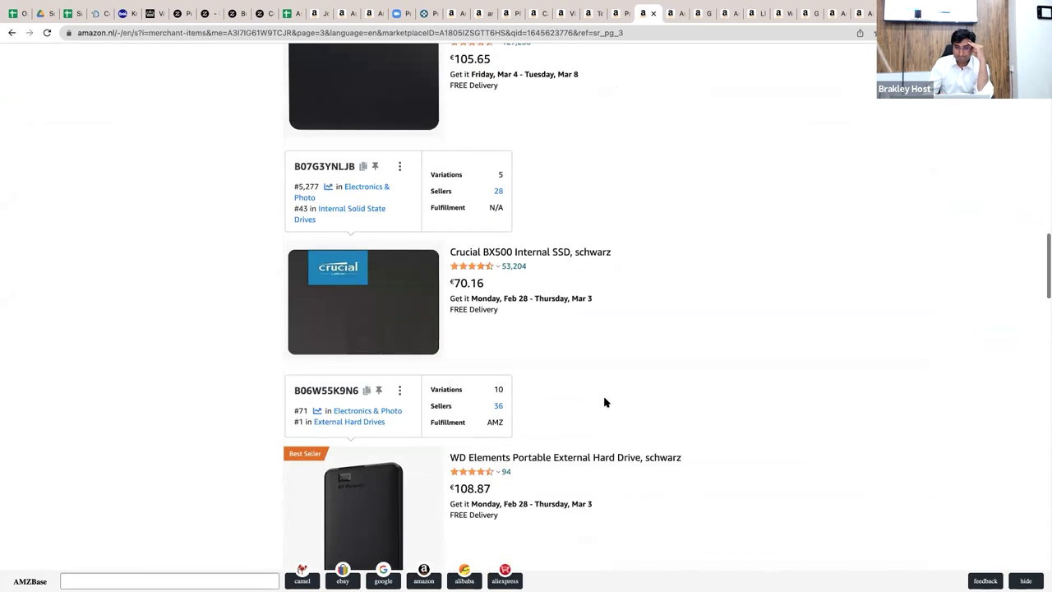
right_click(501, 247)
click(510, 250)
click(655, 17)
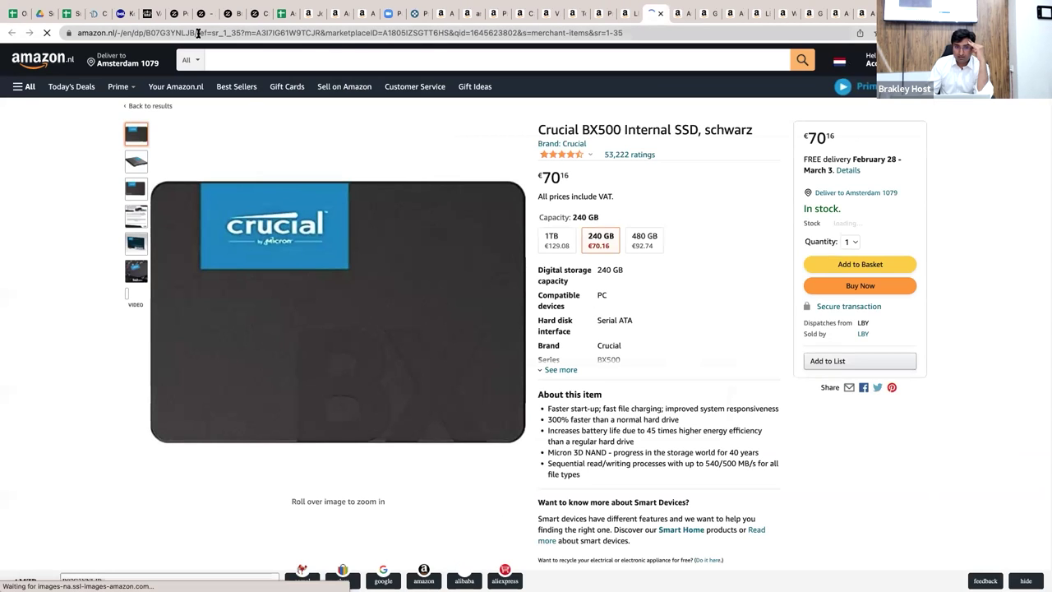
- Reload the SSD's page without the ref and seller parameters in its address and review all its buying options
drag(197, 33, 628, 35)
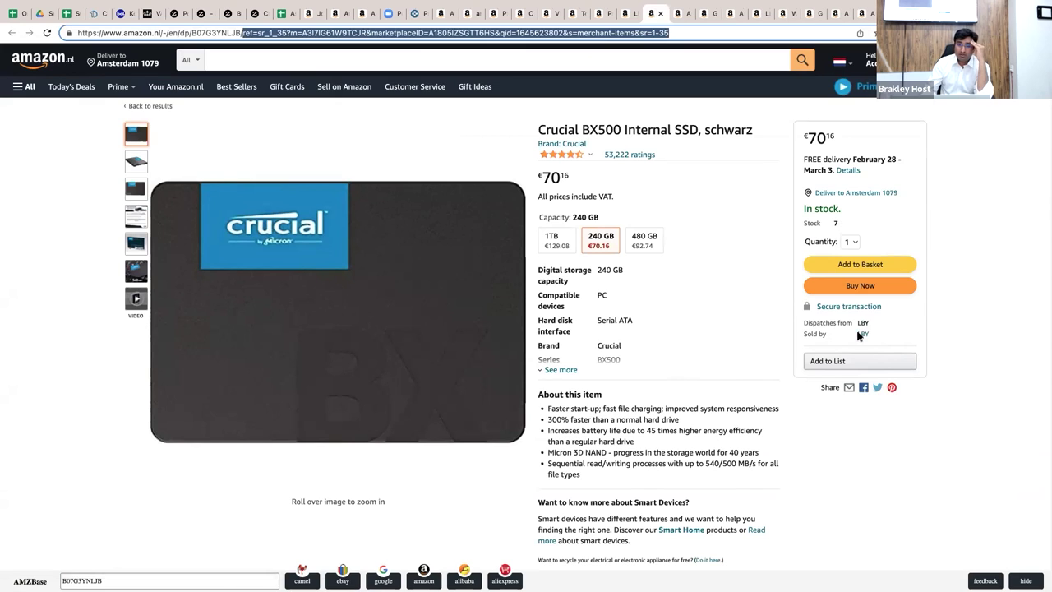
key(BackSpace)
key(Return)
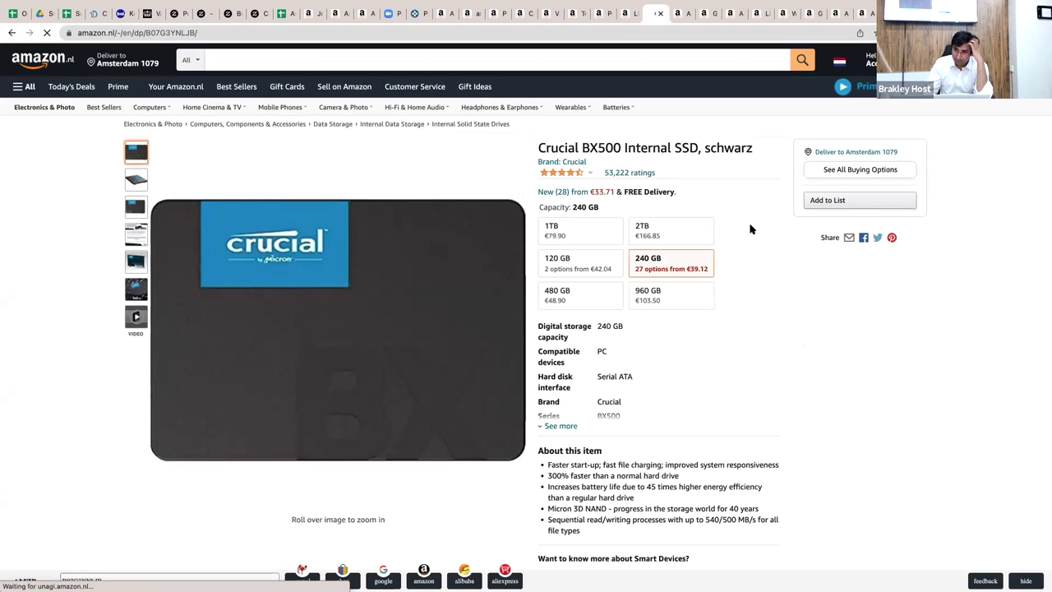
click(840, 174)
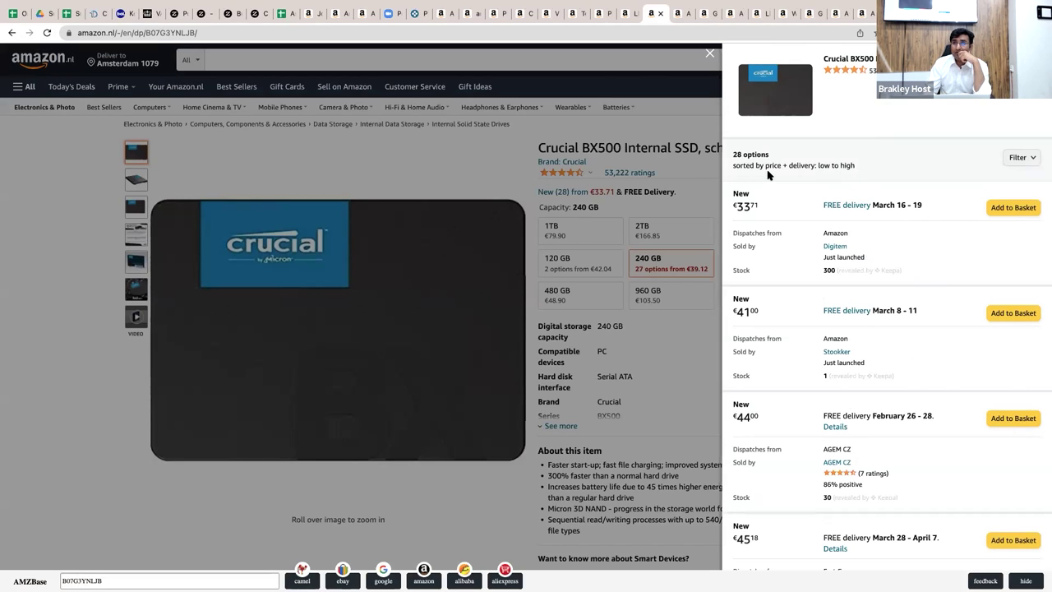
scroll(768, 175, down, 3)
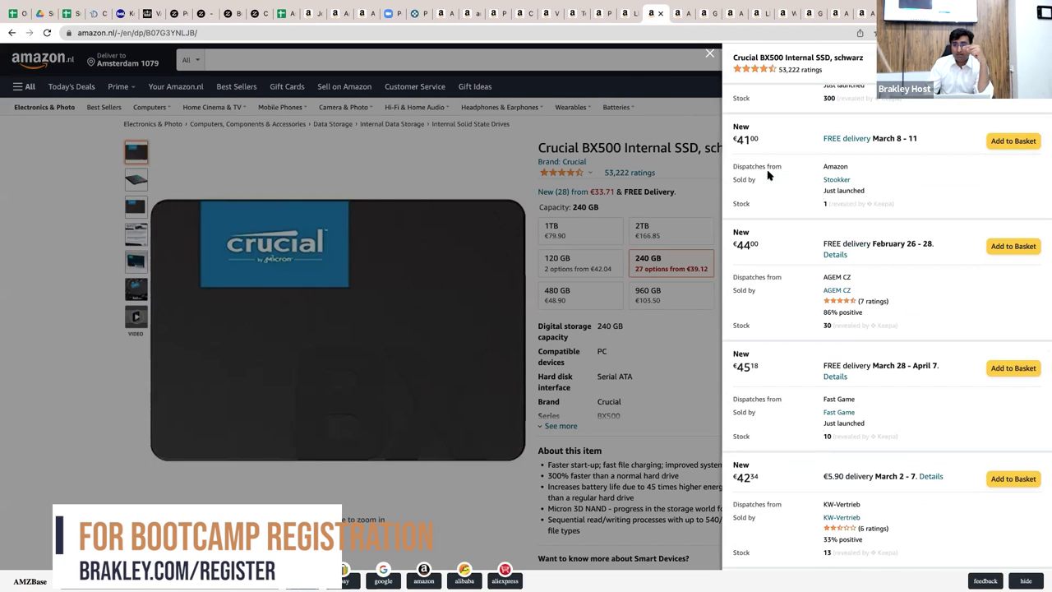
- Return to the LBY results, check the SSD's seller count and review the remaining products on page 3
click(625, 14)
drag(493, 192, 507, 194)
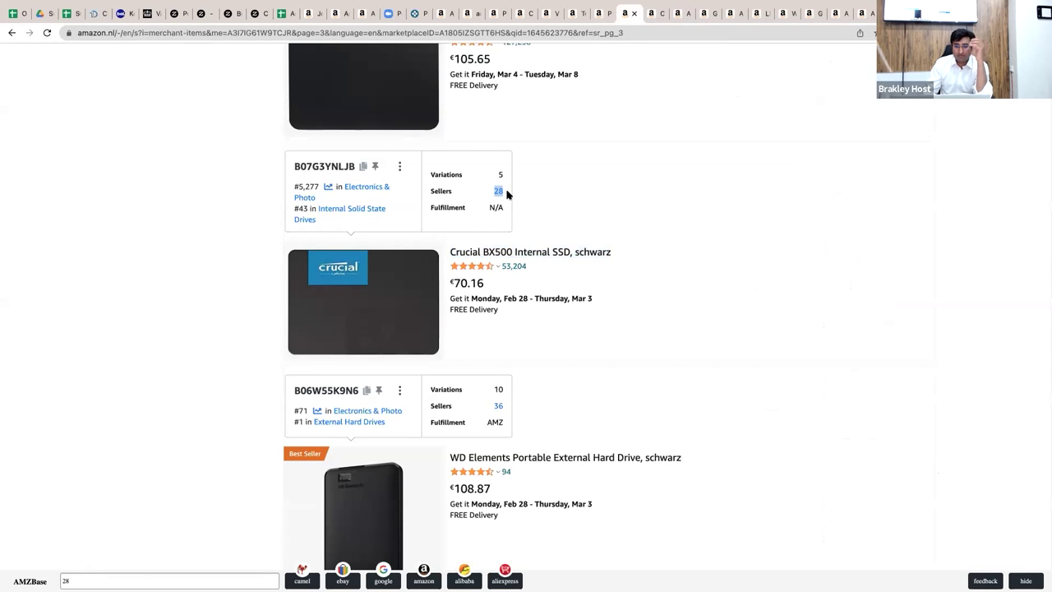
scroll(507, 194, down, 7)
scroll(507, 194, down, 5)
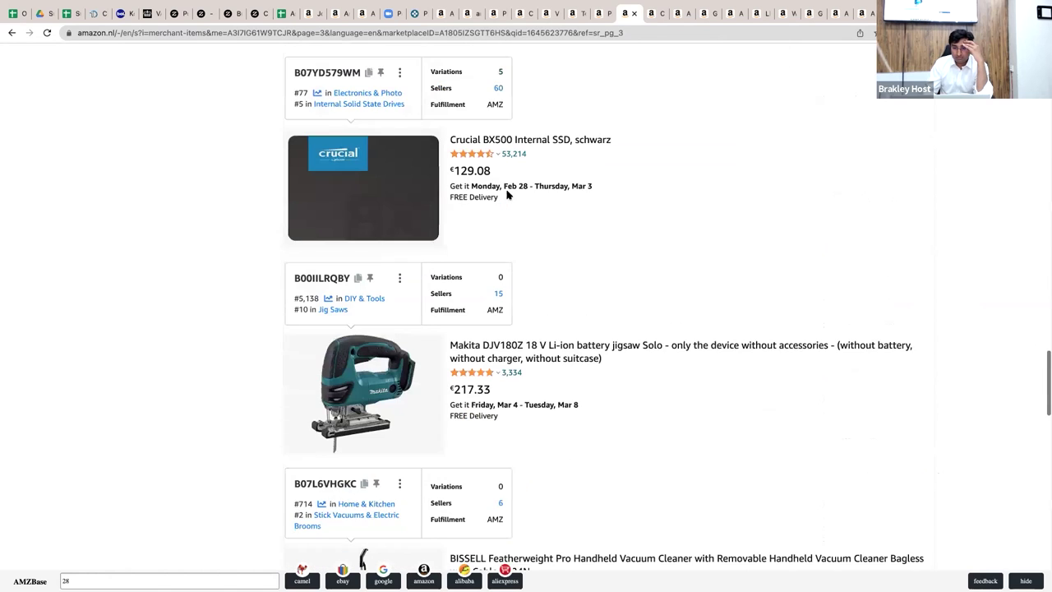
scroll(507, 194, down, 4)
scroll(507, 194, down, 5)
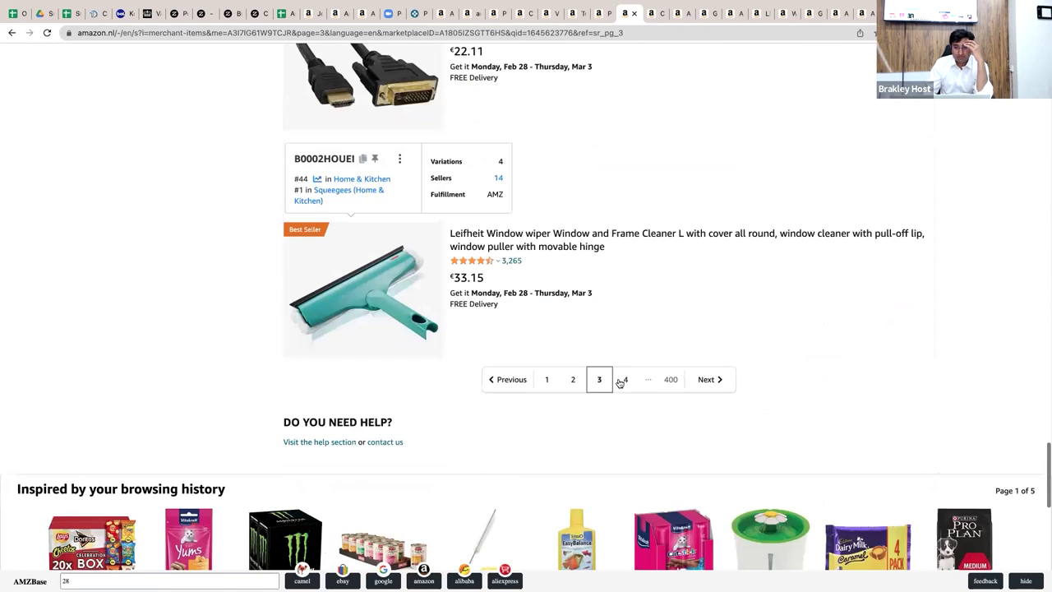
- Go to page 4 of the results and open the Cat's Best Original 40-litre cat litter in a new tab
click(632, 381)
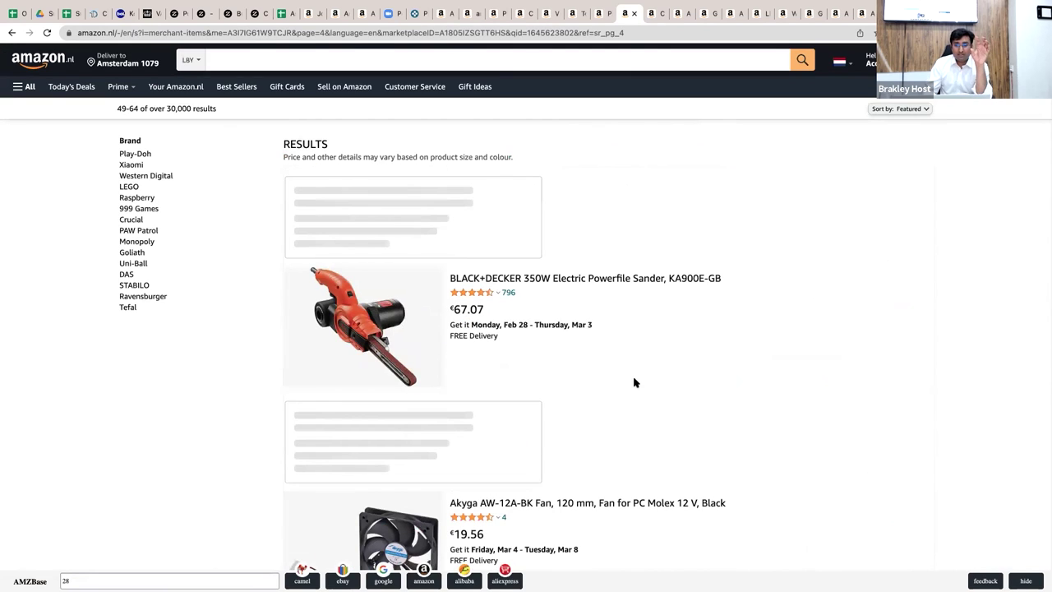
scroll(634, 382, down, 2)
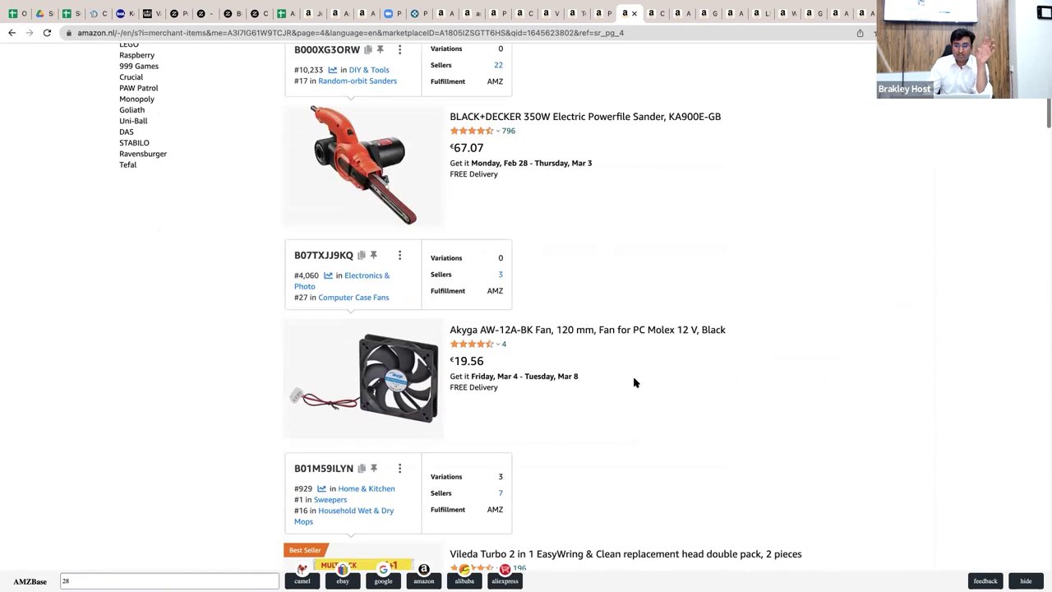
scroll(634, 383, down, 3)
scroll(633, 382, down, 15)
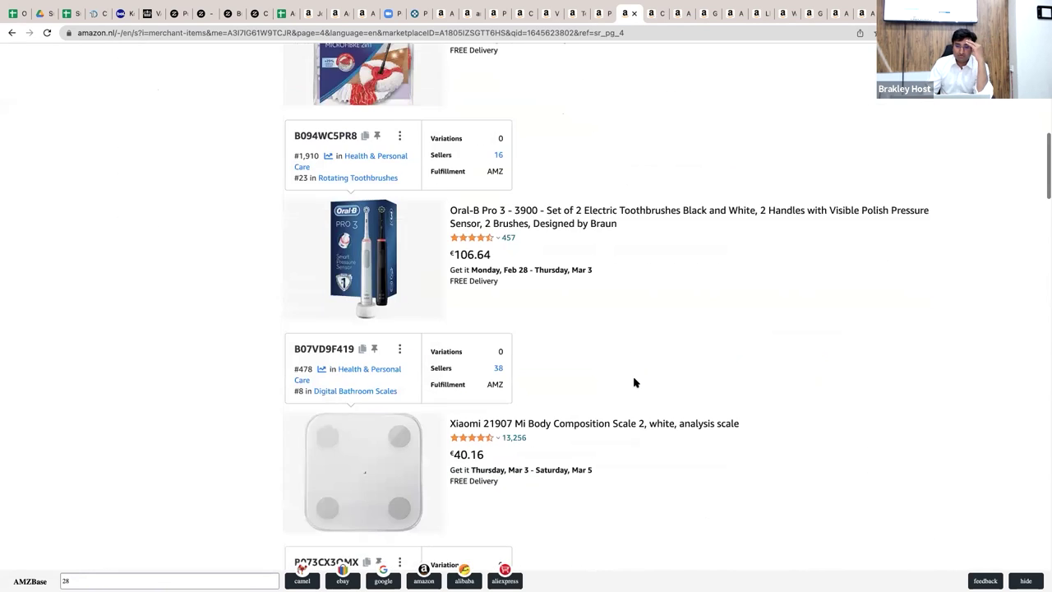
scroll(634, 382, down, 5)
scroll(633, 382, up, 5)
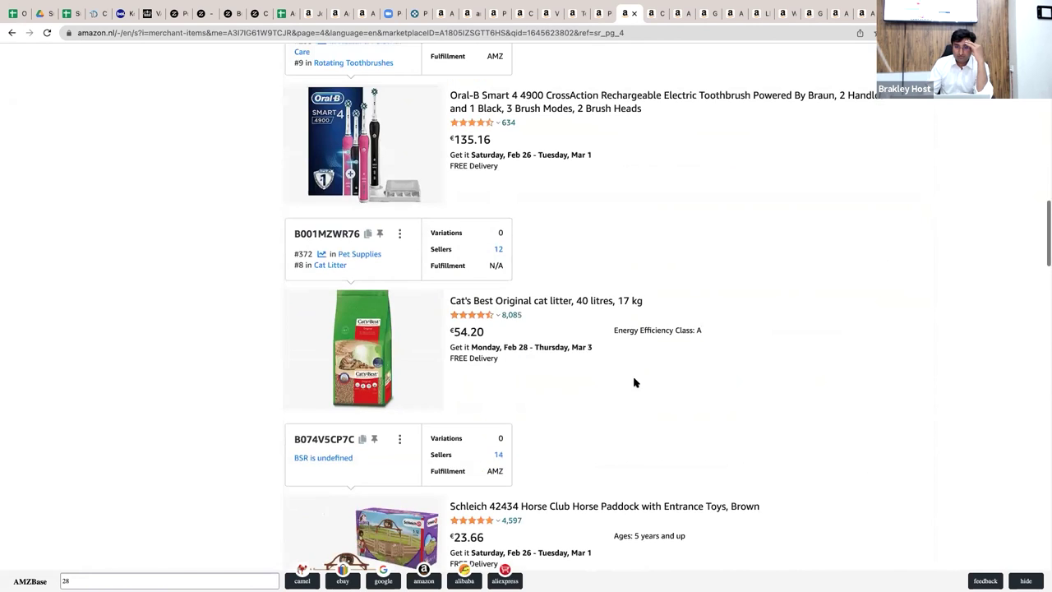
right_click(537, 301)
click(567, 302)
key(ctrl+Tab)
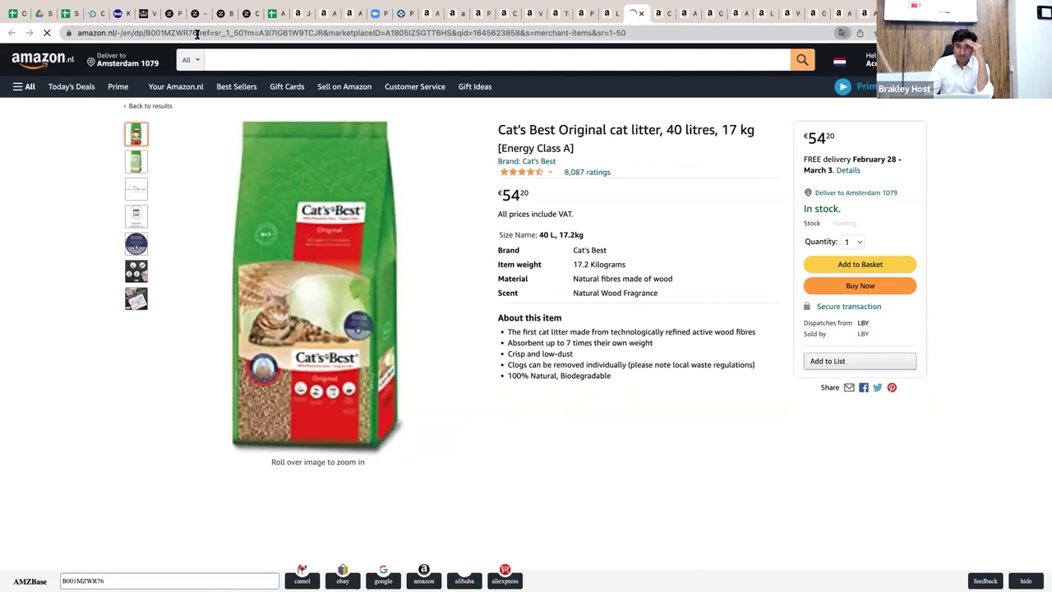
- Reload the cat litter's page without the ref and seller parameters in its address, review its seller offers and close the list
key(super+l)
key(BackSpace)
key(Return)
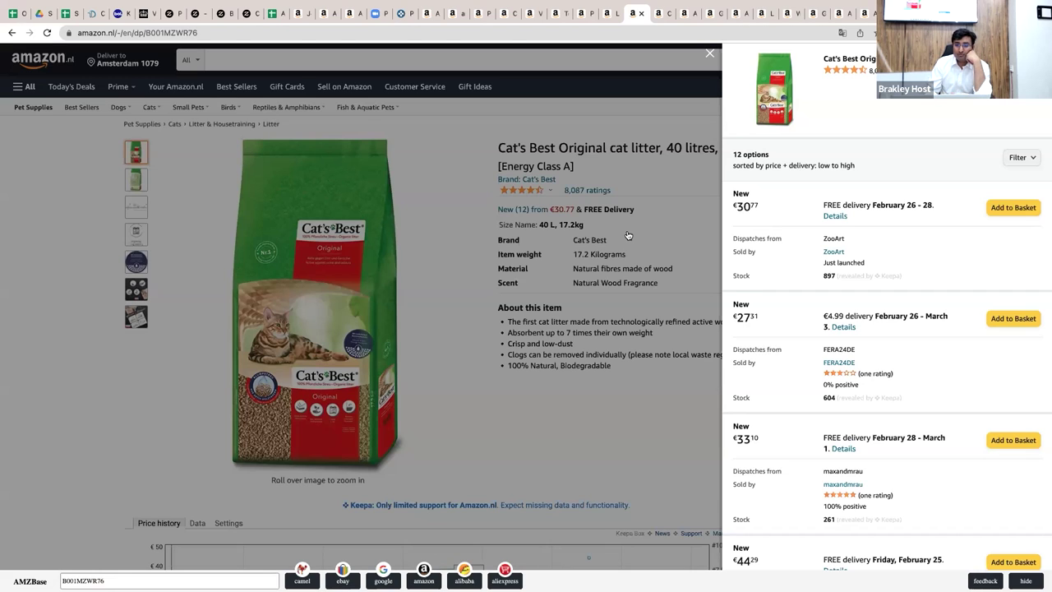
click(627, 235)
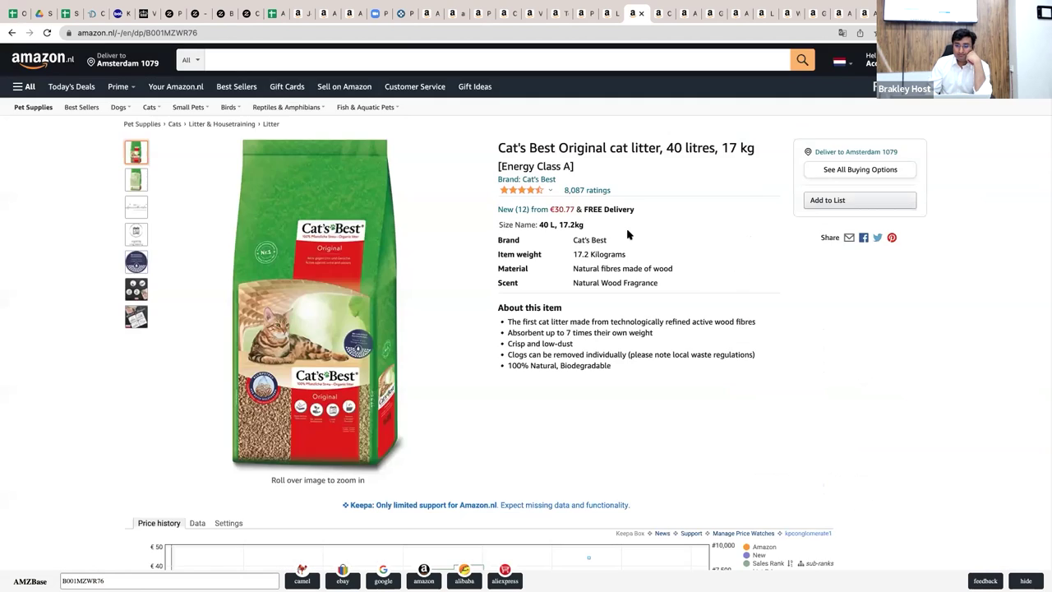
- Examine the cat litter's listing, including its sales estimator and product information
scroll(627, 235, down, 10)
scroll(627, 235, down, 12)
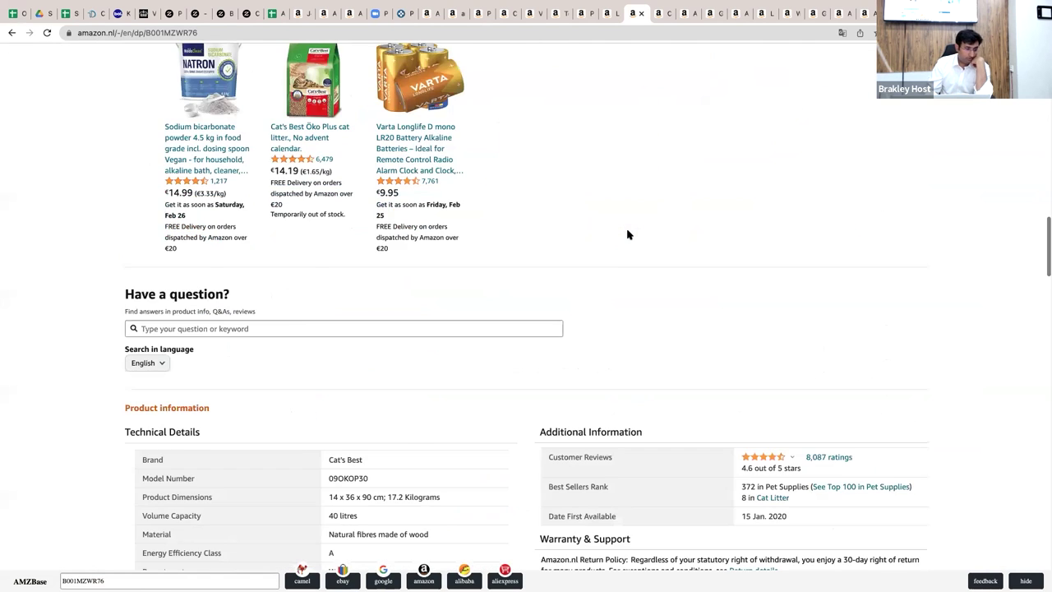
scroll(627, 235, up, 6)
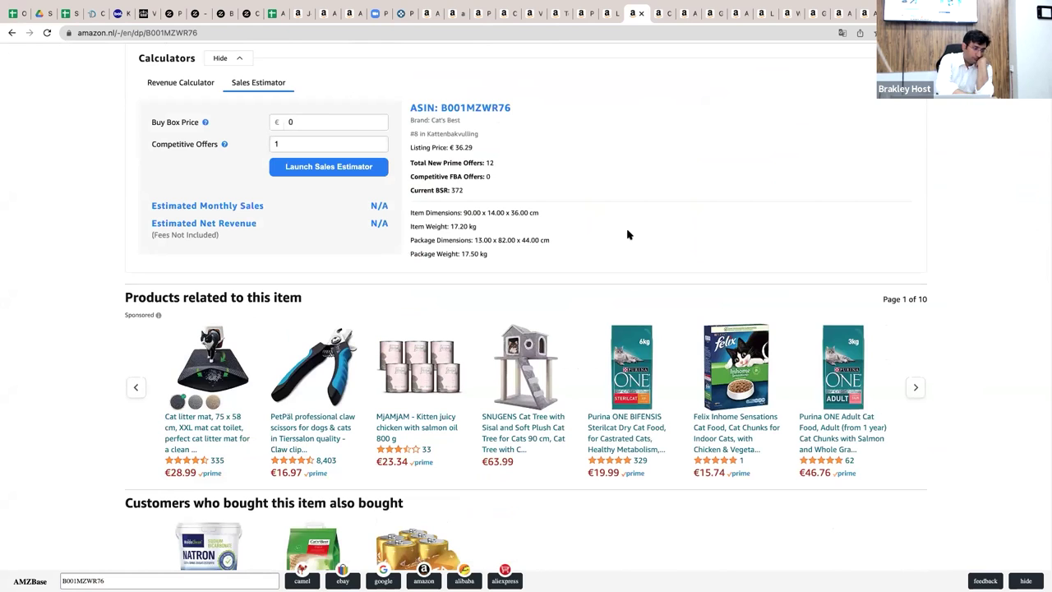
scroll(627, 235, up, 15)
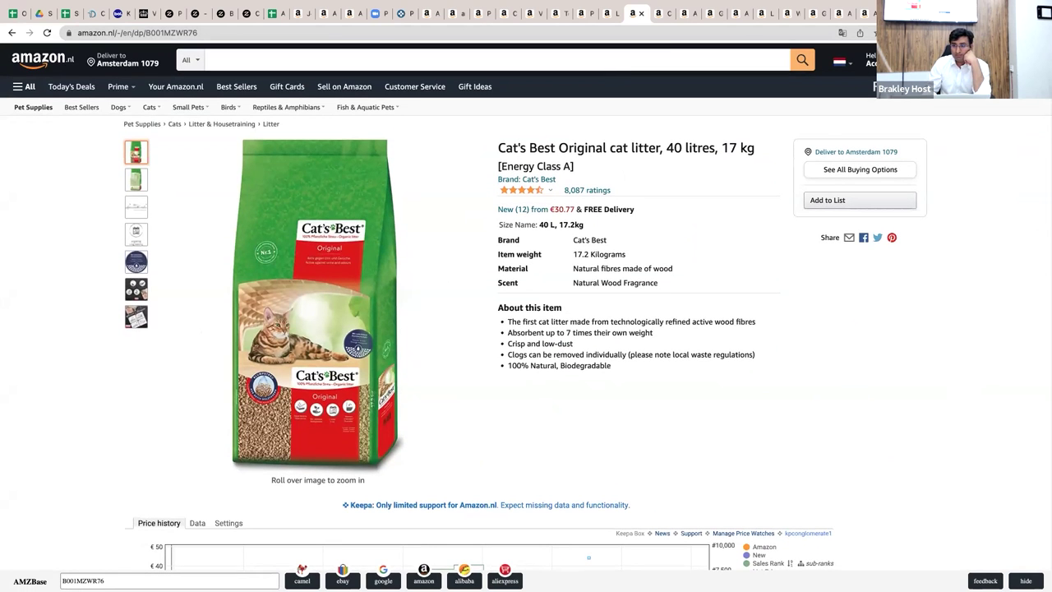
- Load bol.com in place of the Chewy page and look over its home page
key(ctrl+Tab)
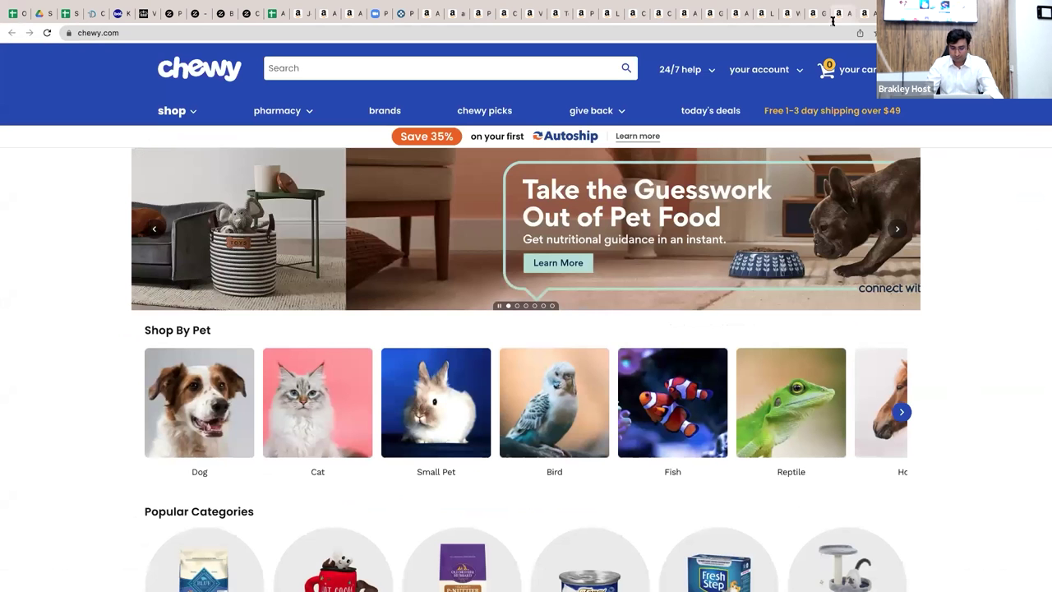
click(833, 24)
text(bol.com)
key(Return)
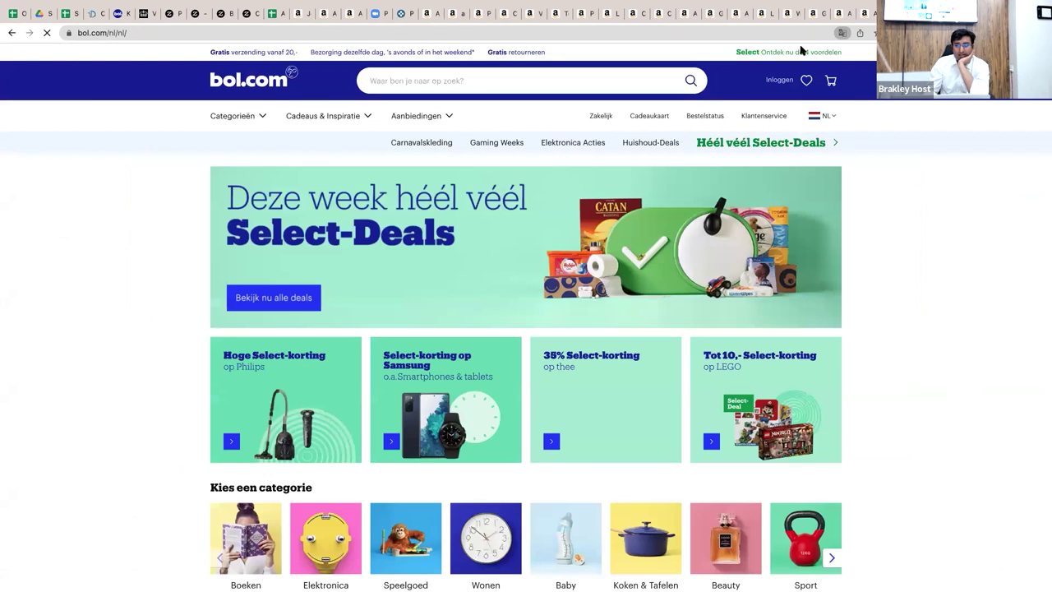
scroll(760, 128, down, 20)
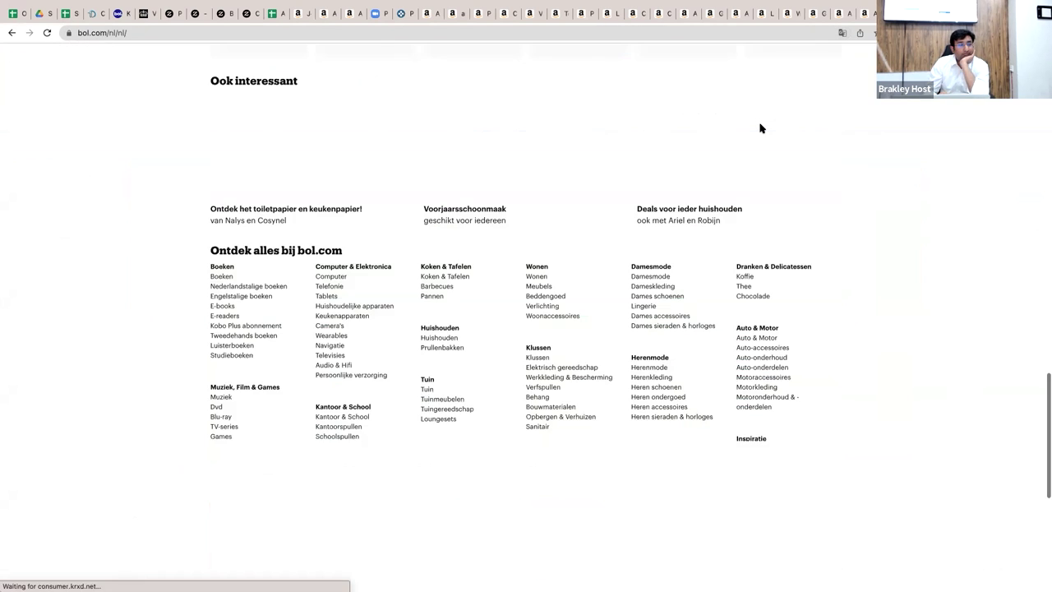
scroll(760, 128, up, 20)
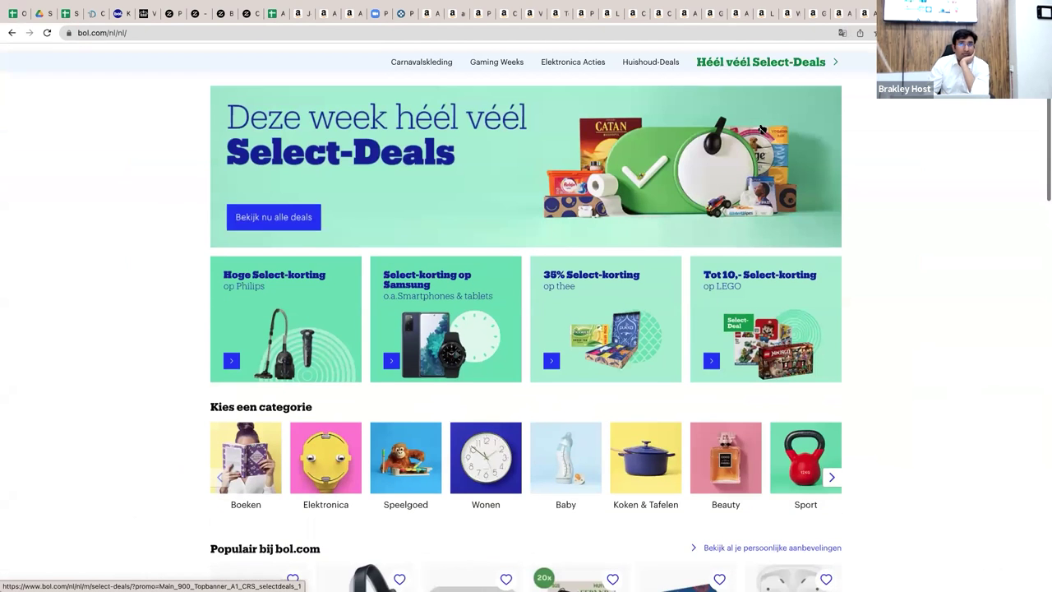
scroll(760, 128, up, 2)
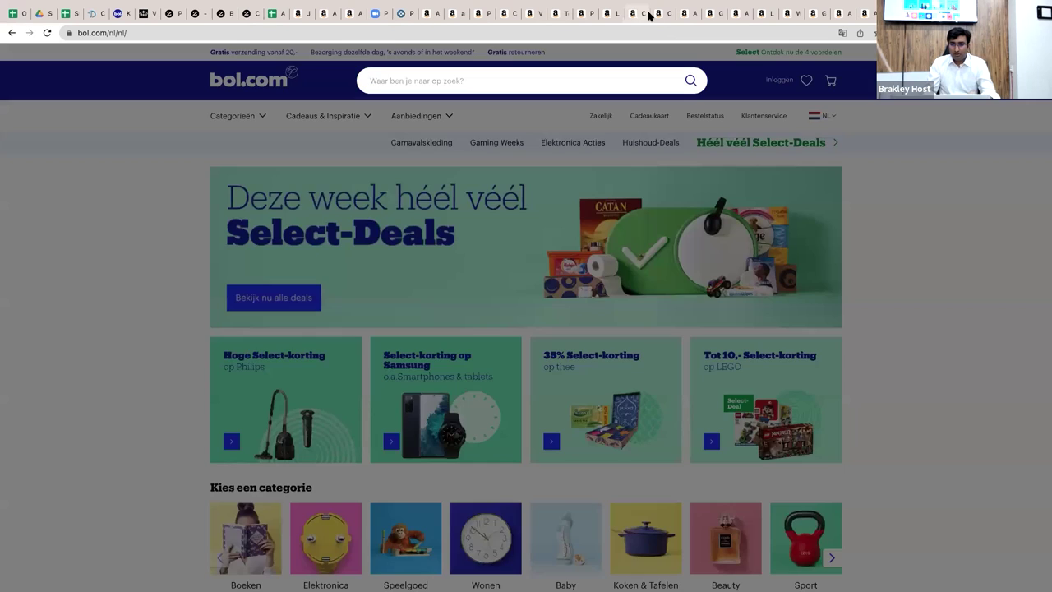
- Check the Crucial BX500 SSD's seller offers on Amazon.nl and close the list, then switch to Seller Central and load its home page
click(661, 14)
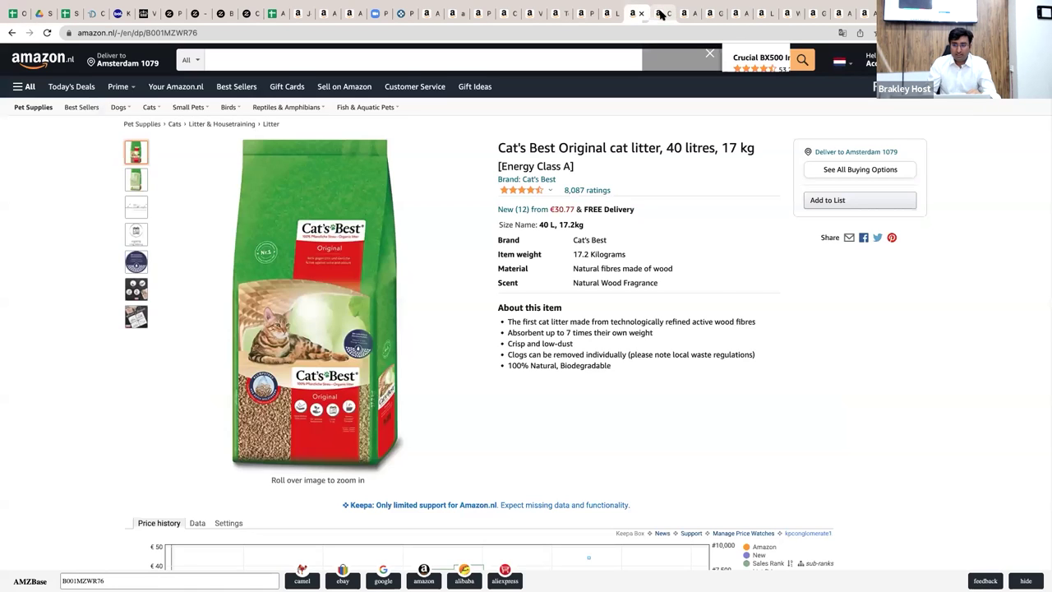
click(661, 14)
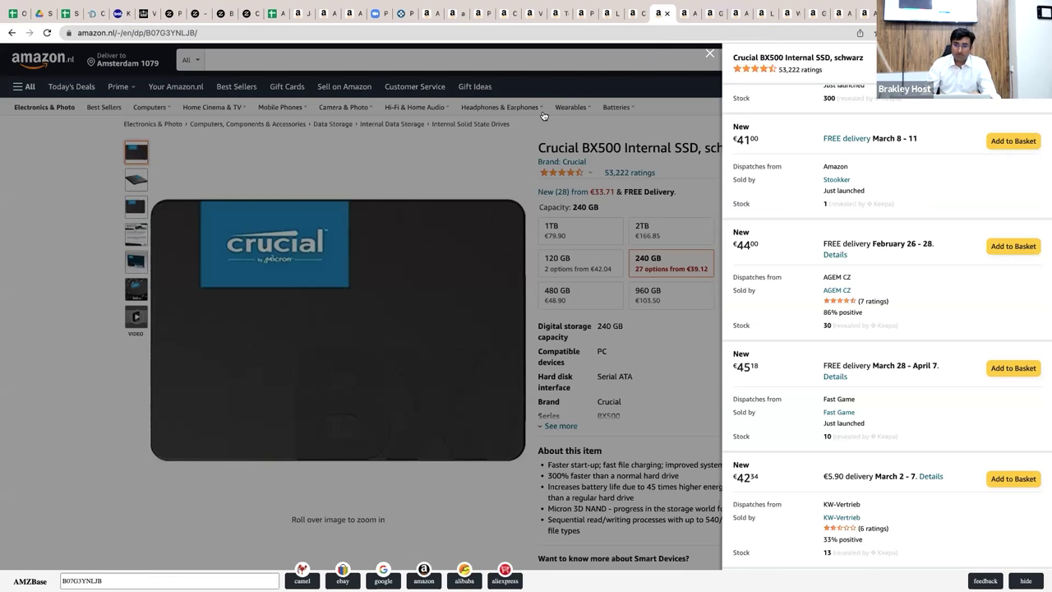
click(625, 181)
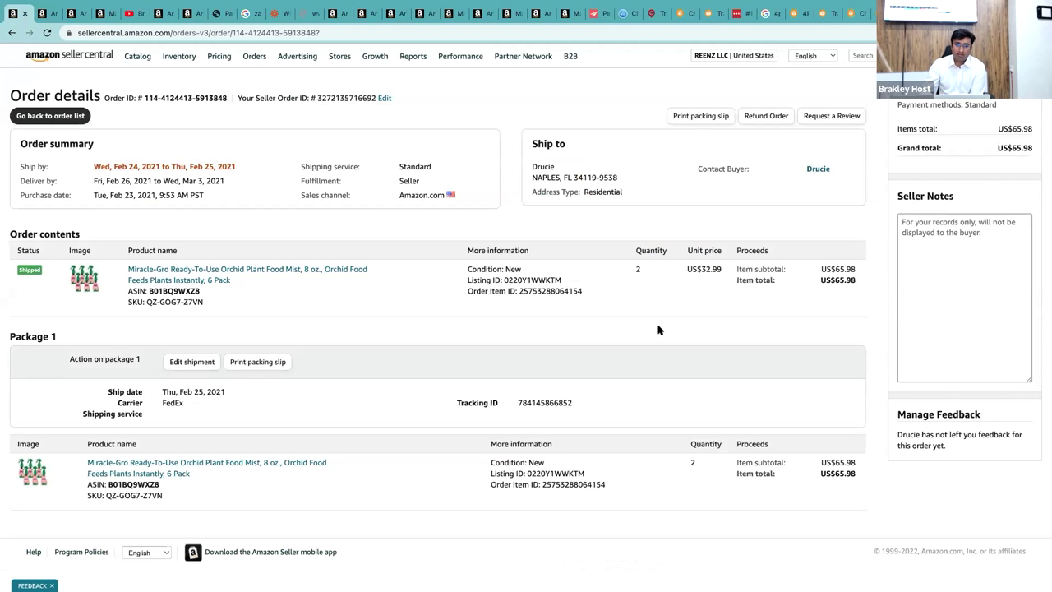
click(96, 60)
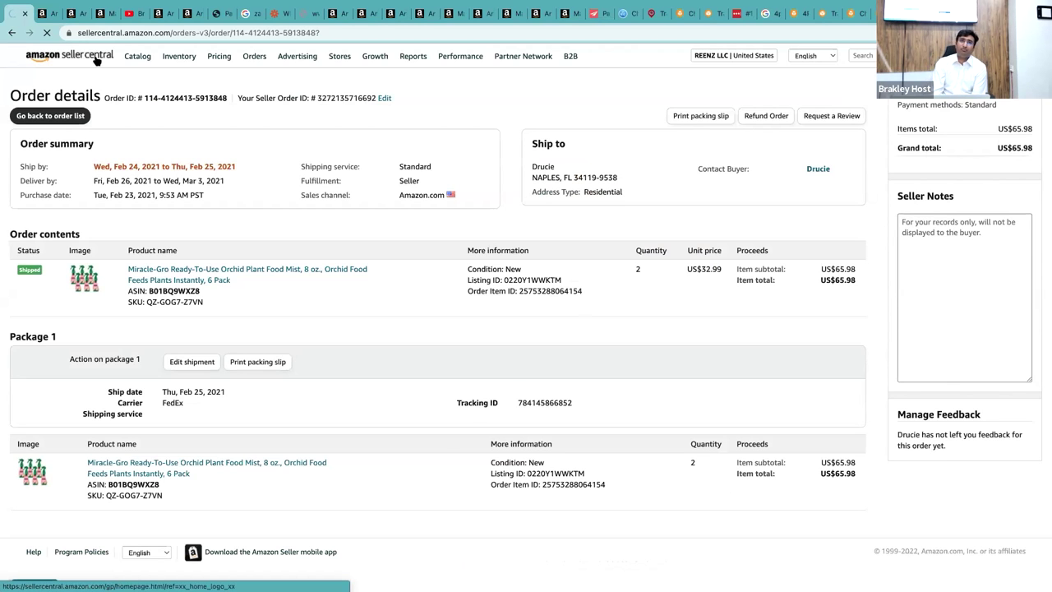
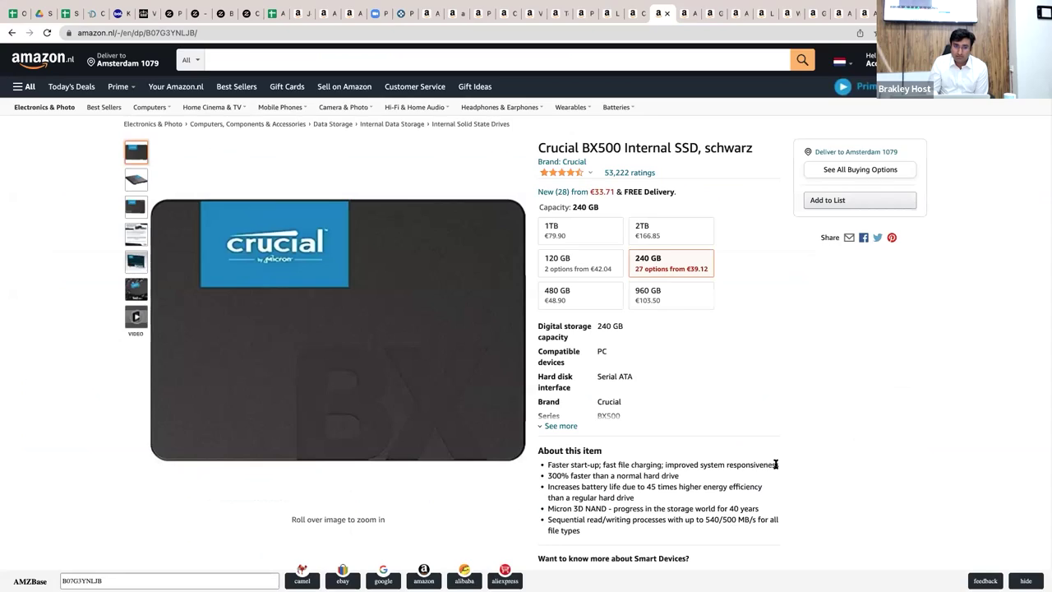
- Switch back to the Crucial BX500 page on Amazon.nl, search the store for "red bull" and look through the results
click(404, 55)
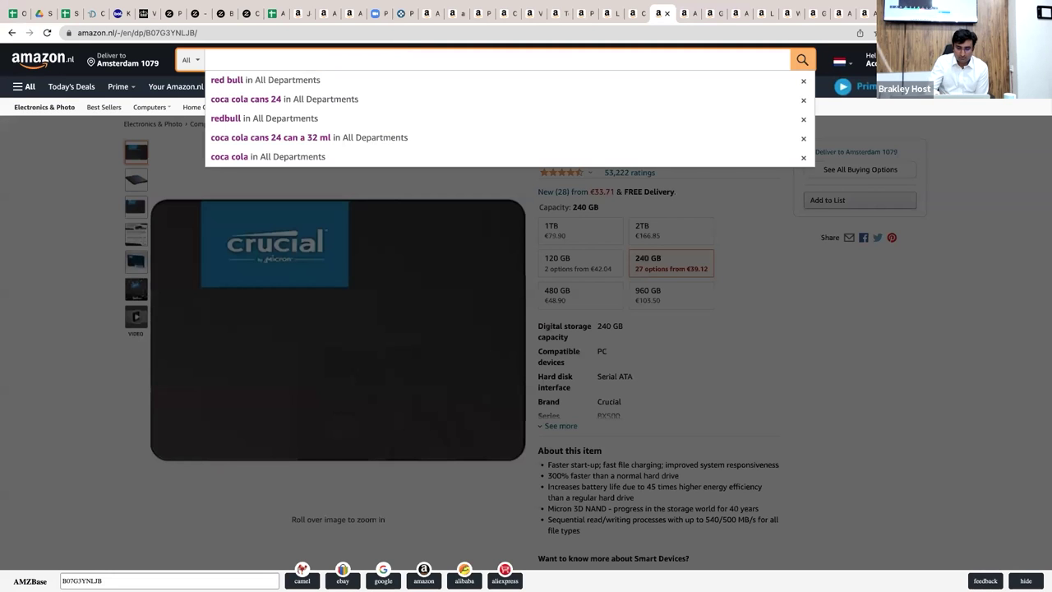
text(red bull)
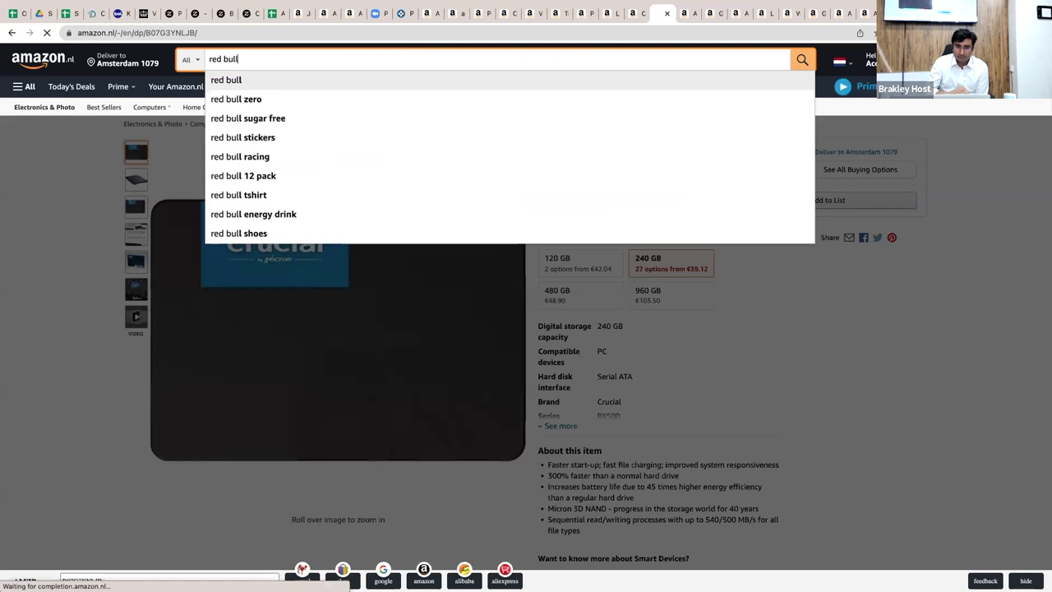
key(Return)
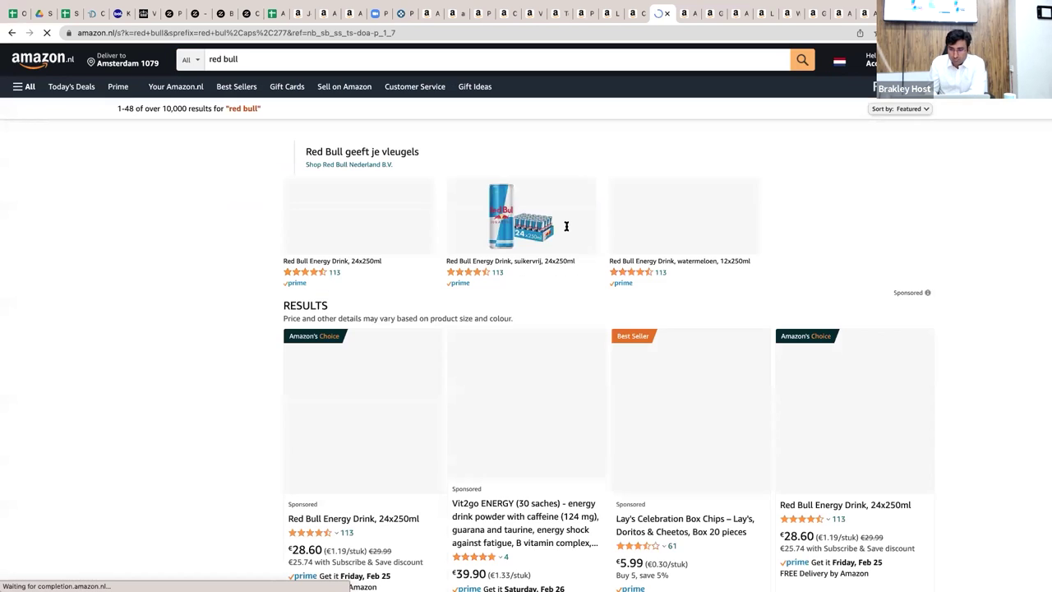
scroll(566, 227, down, 3)
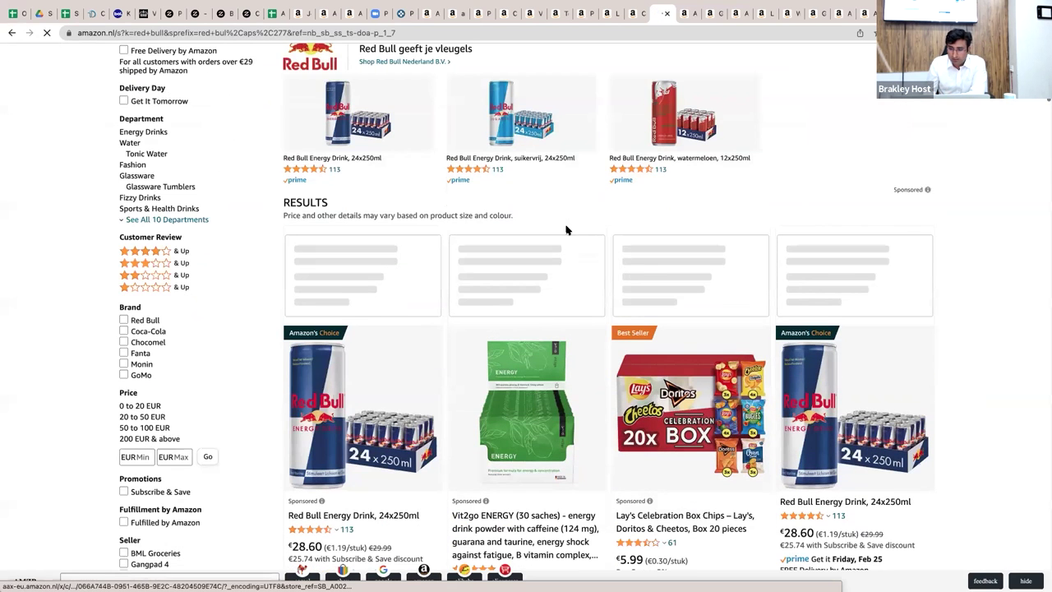
scroll(821, 339, down, 3)
- Open the Amazon's Choice Red Bull Energy Drink, 24x250ml, priced at €28.60, in a new tab from the search results
right_click(821, 338)
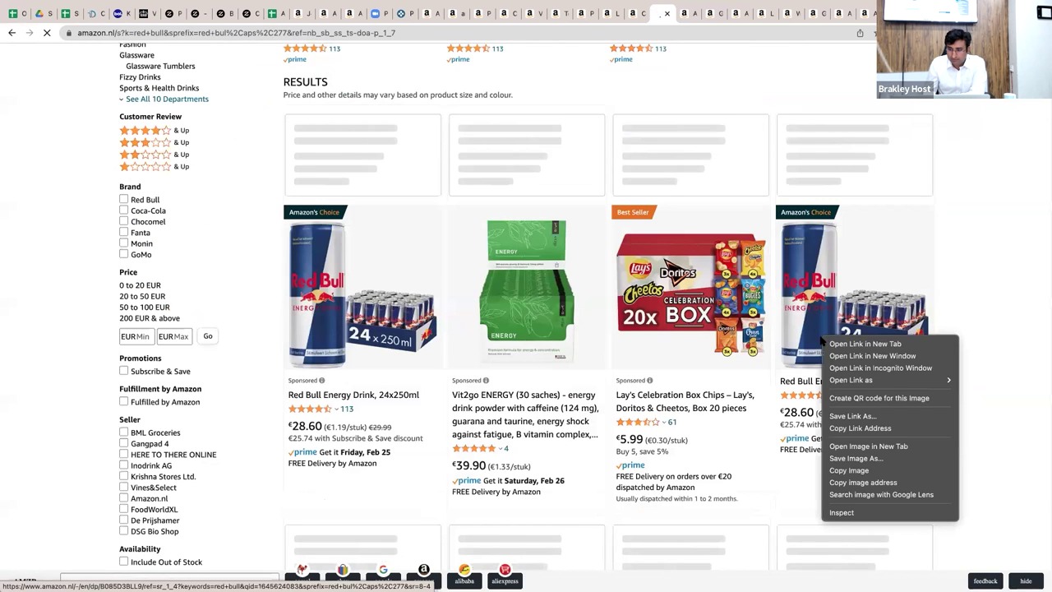
click(940, 247)
scroll(939, 246, down, 2)
scroll(845, 238, down, 2)
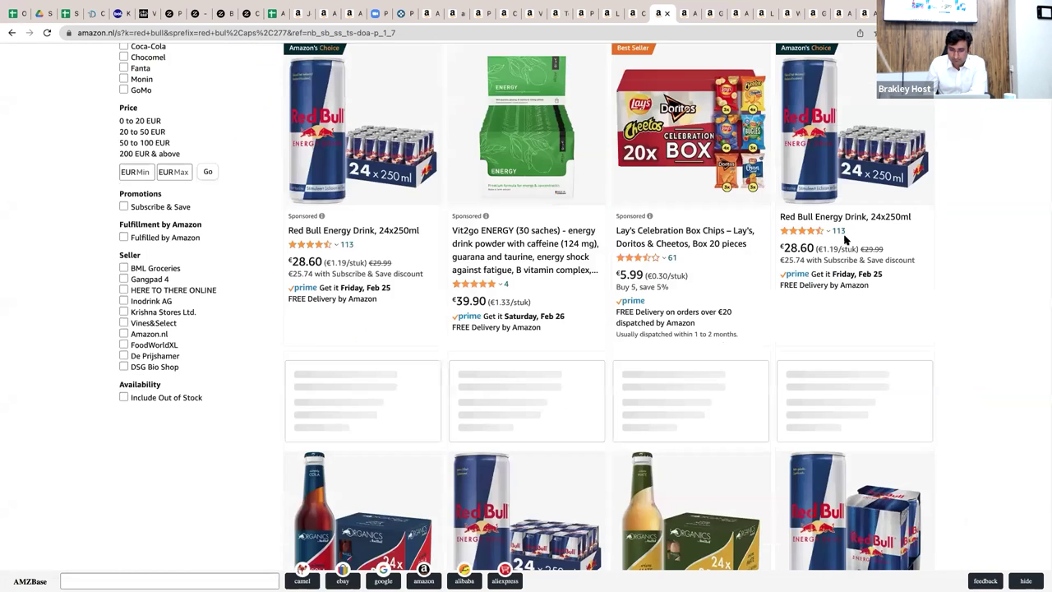
scroll(844, 238, down, 2)
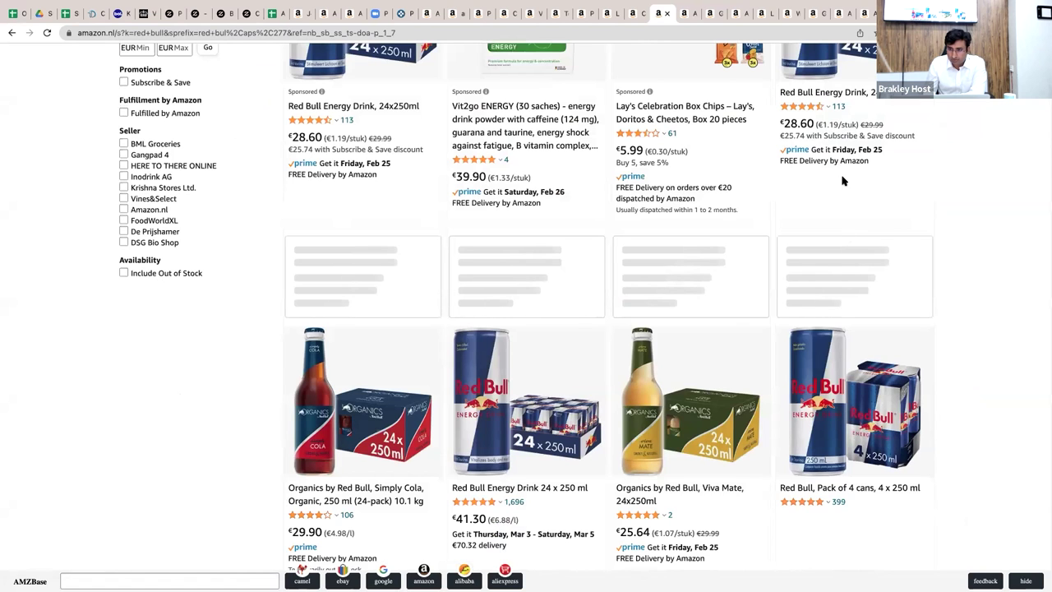
scroll(844, 182, up, 3)
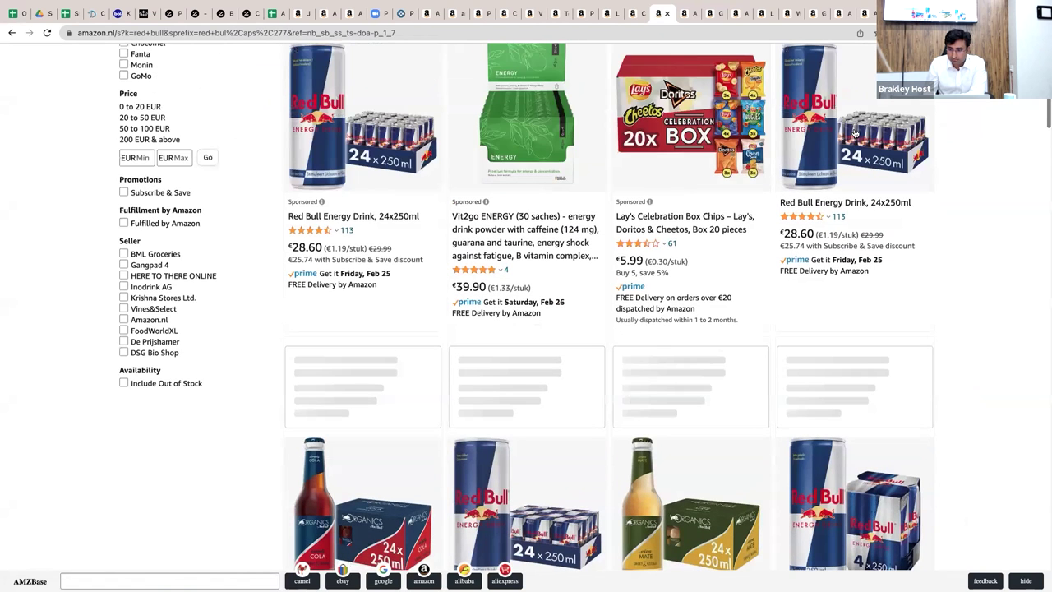
right_click(853, 130)
click(855, 130)
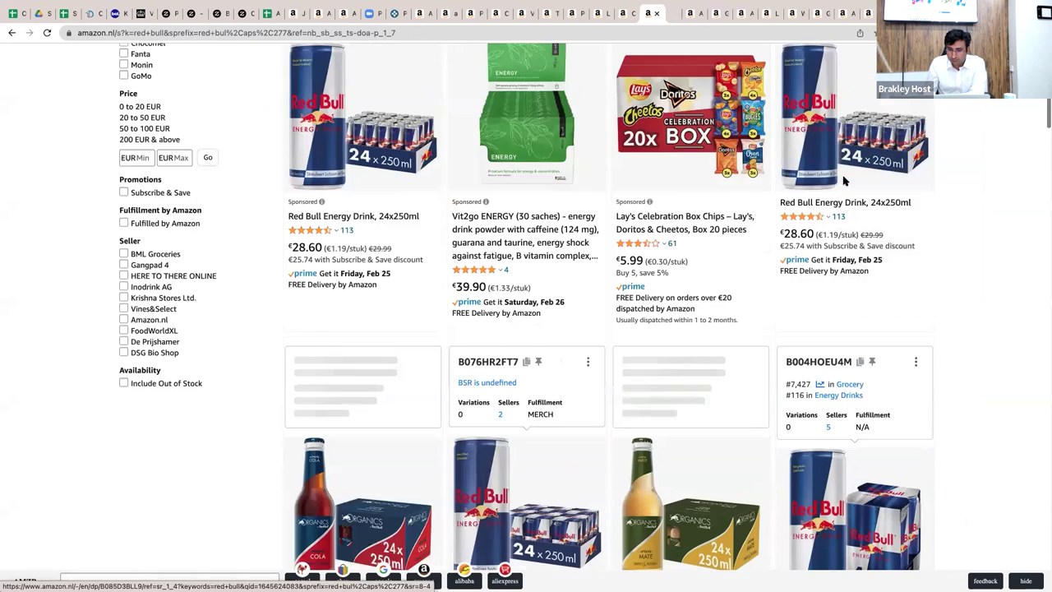
- Open the Red Bull Energy Drink 24 x 250 ml listing priced at €41.30 in a new tab
scroll(547, 334, down, 3)
right_click(564, 334)
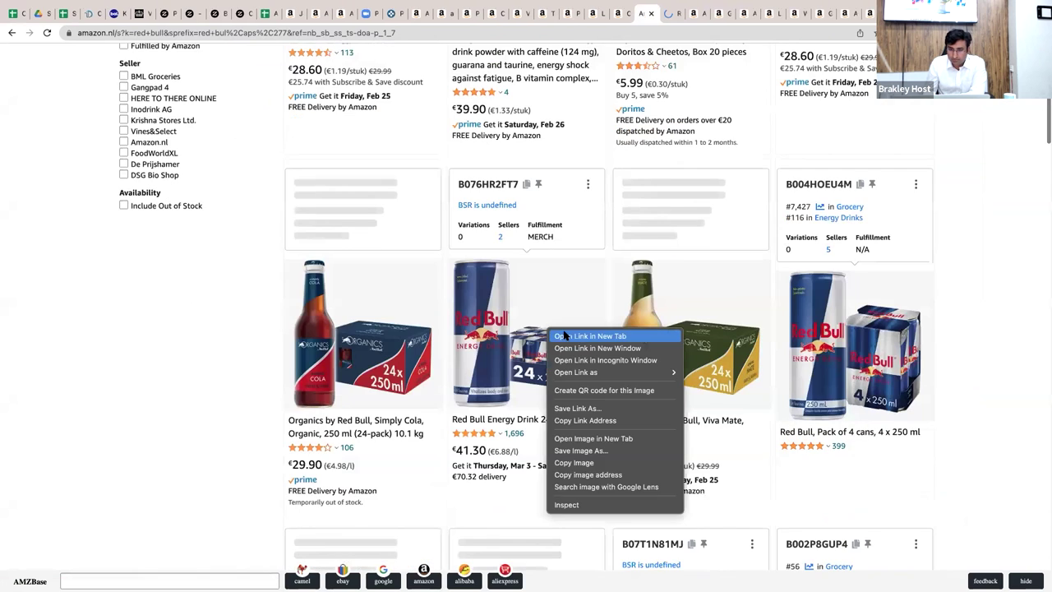
click(564, 335)
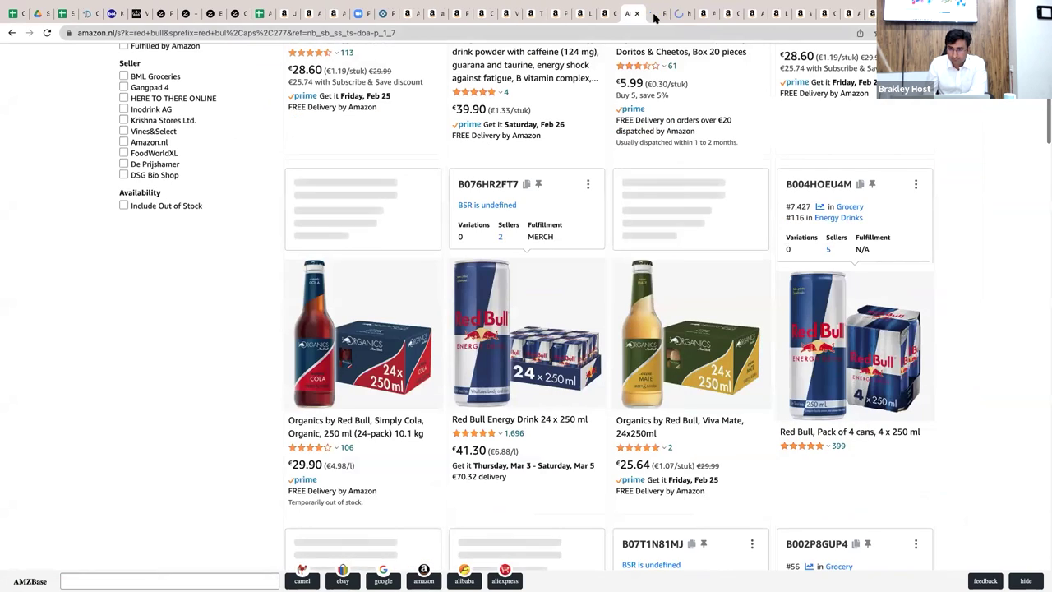
- View the €28.60 Red Bull listing, then review the €41.30 listing's seller offers and delivery charges and close the offer list
click(652, 14)
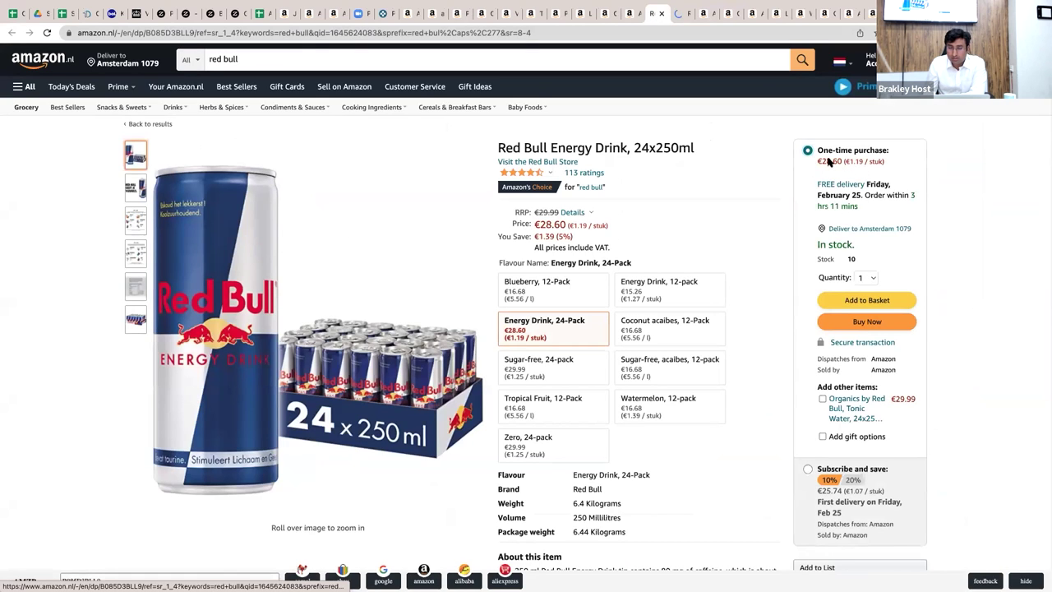
click(679, 16)
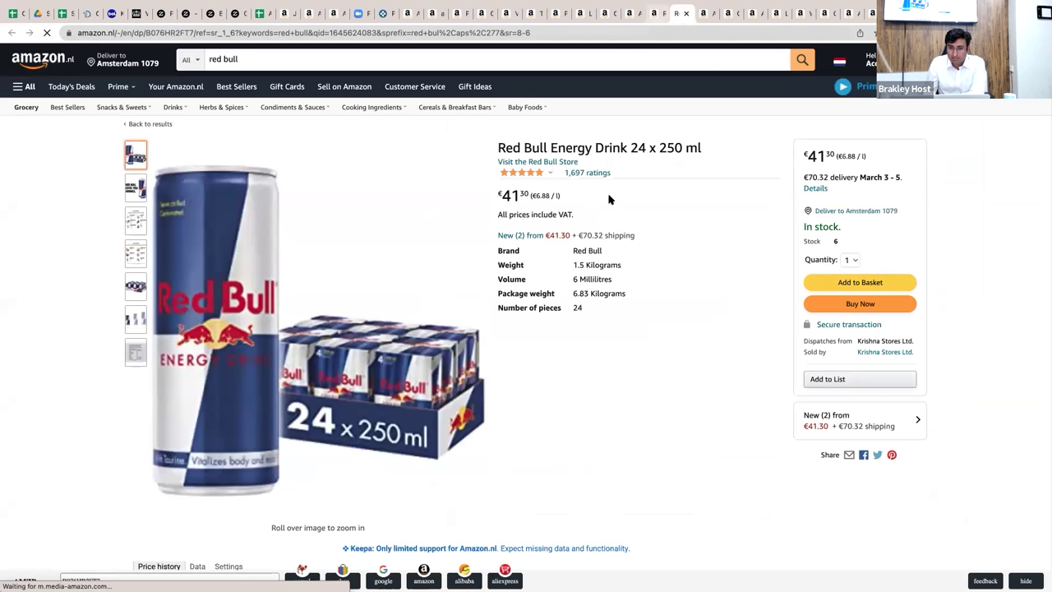
click(543, 237)
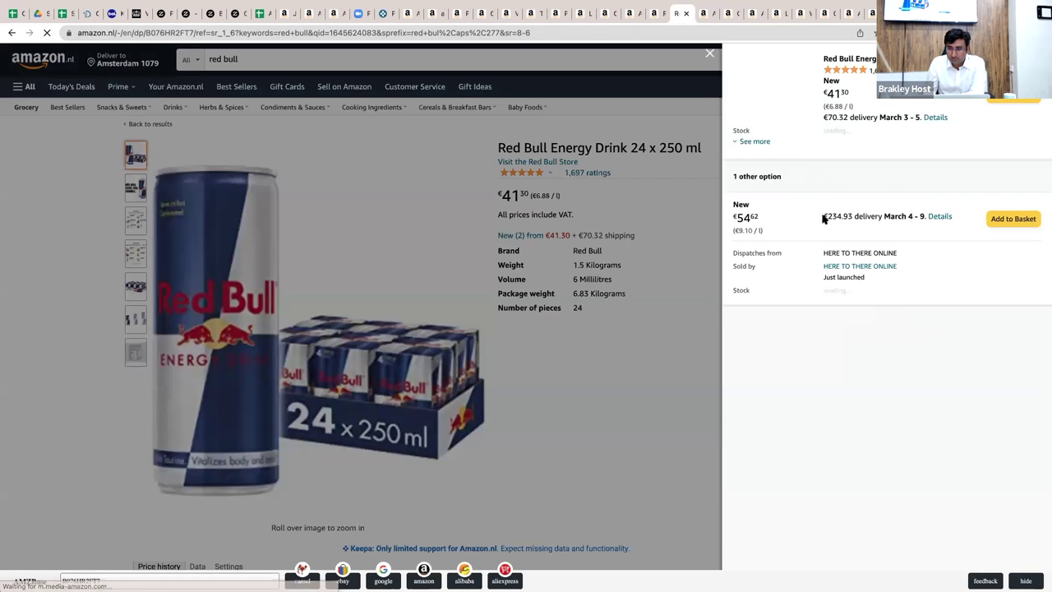
click(760, 145)
drag(849, 117, 810, 119)
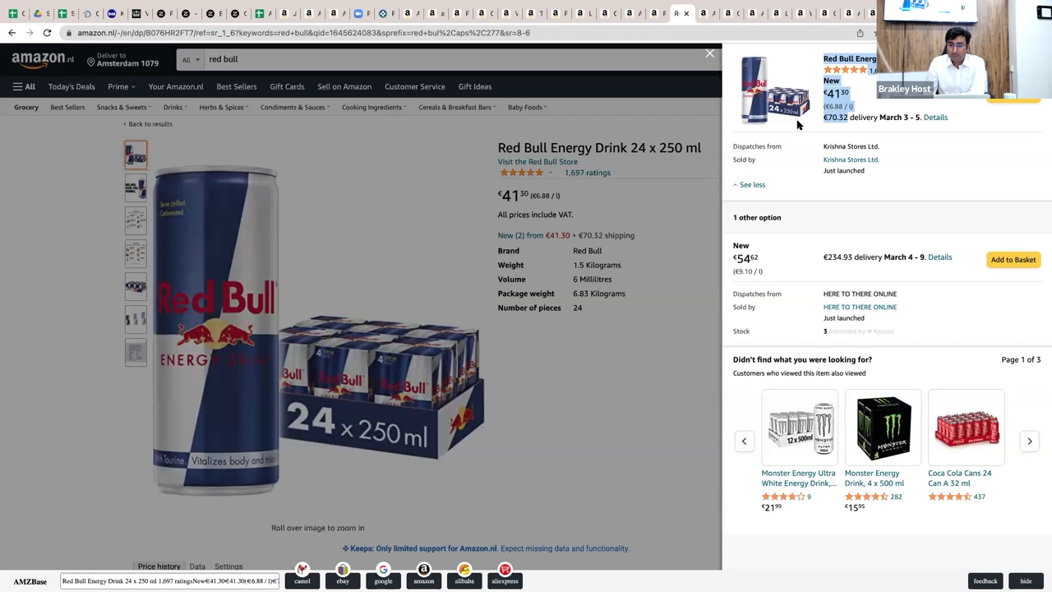
click(673, 177)
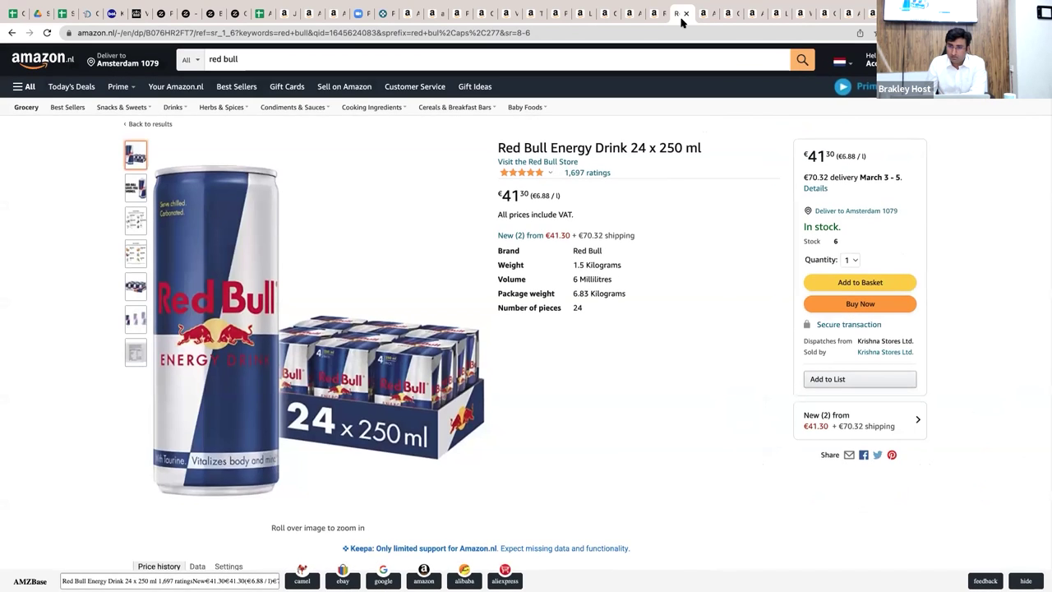
- Compare the price, ratings and seller of the two 24-can Red Bull listings, ending on the €41.30 one
click(649, 14)
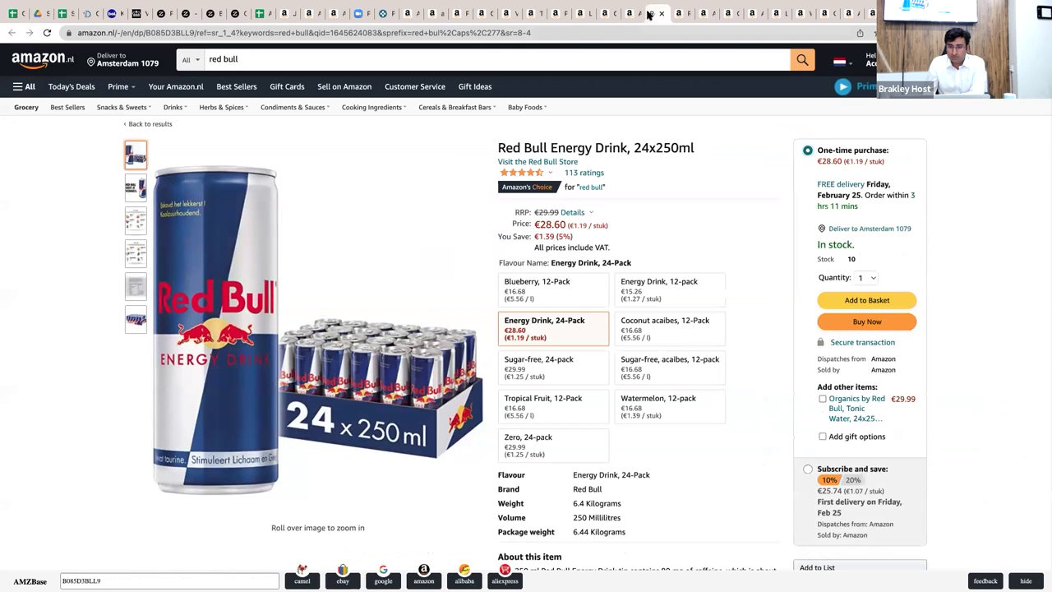
click(678, 13)
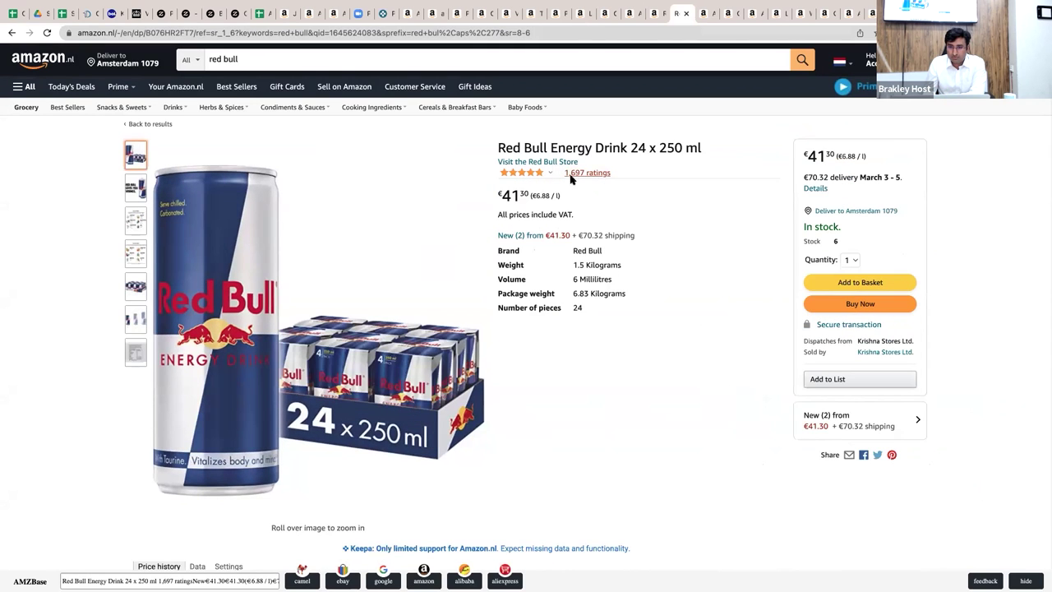
click(656, 13)
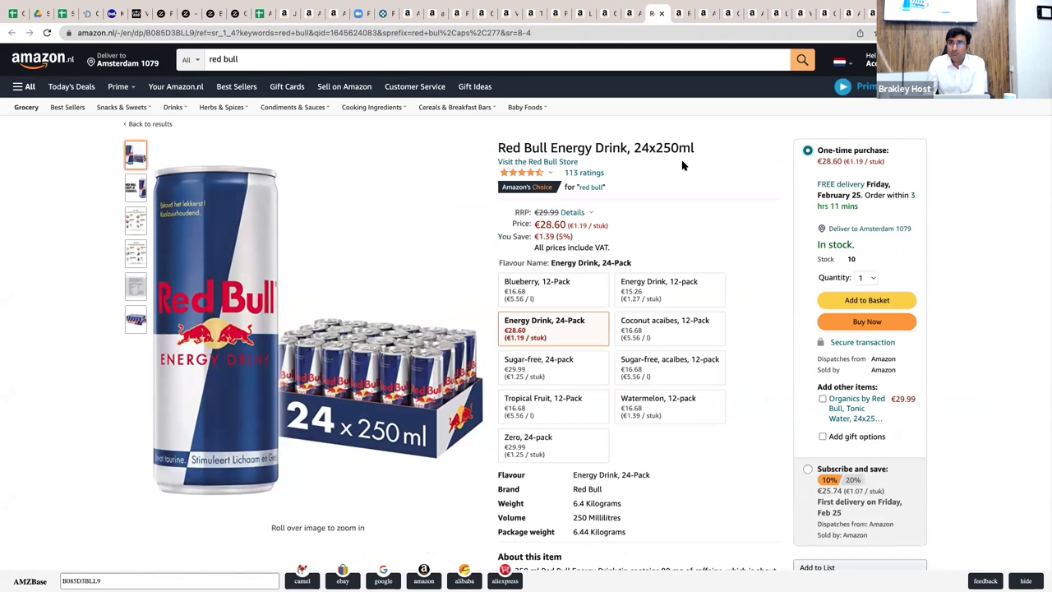
click(680, 14)
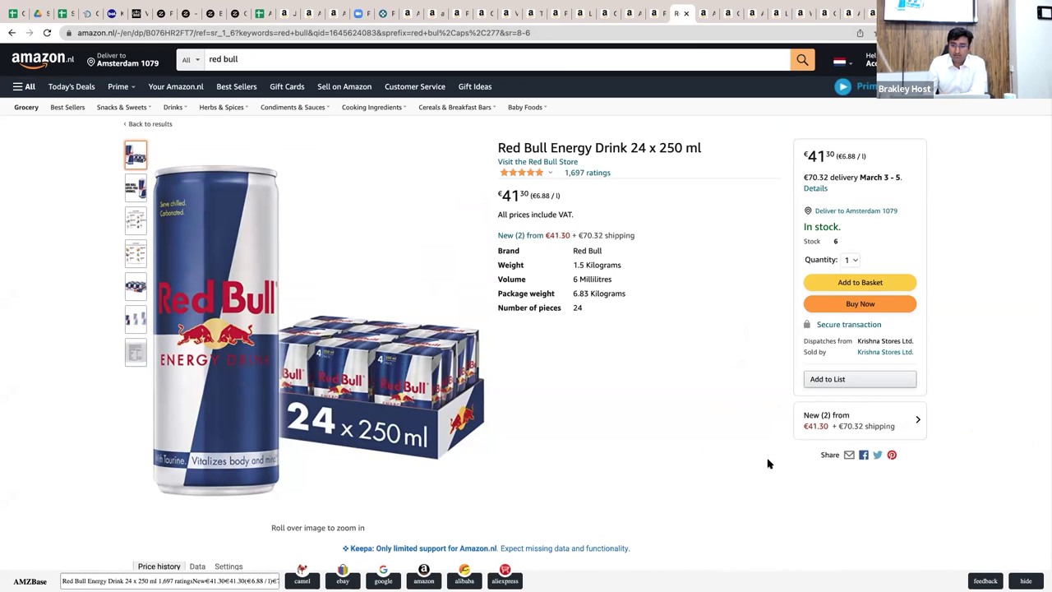
- Switch to Seller Central, open Manage Inventory and copy the ASIN of the first Lodge cast iron skillet listing
key(alt+Tab)
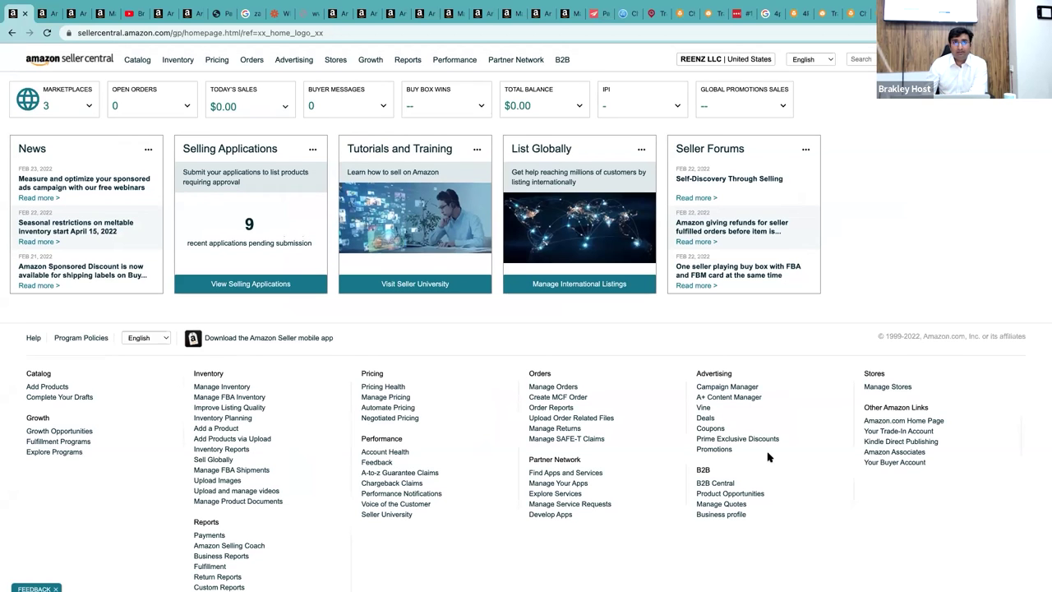
mouse_move(179, 54)
click(183, 78)
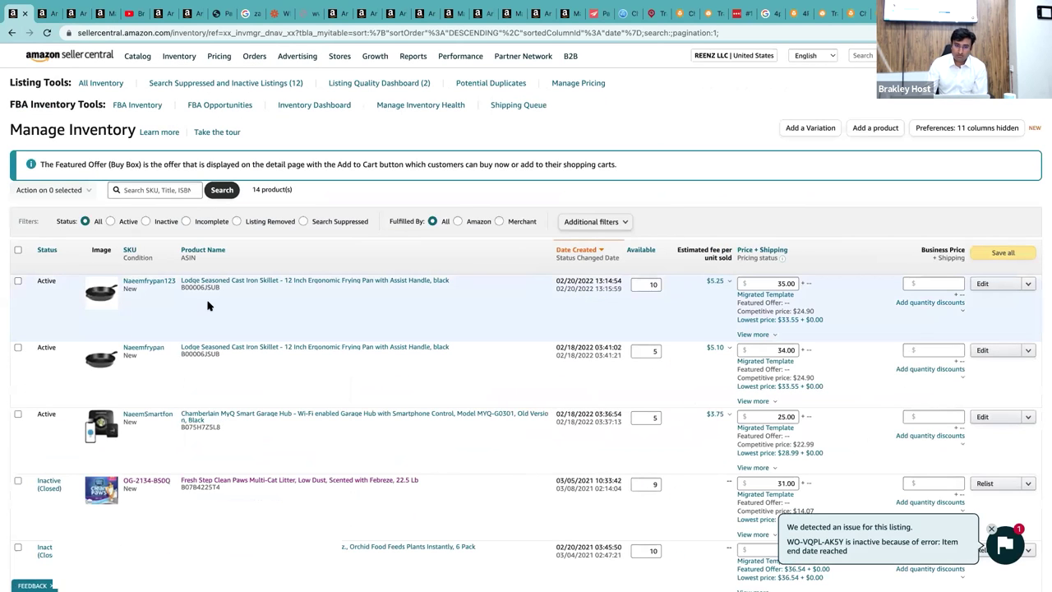
double_click(199, 288)
key(super+c)
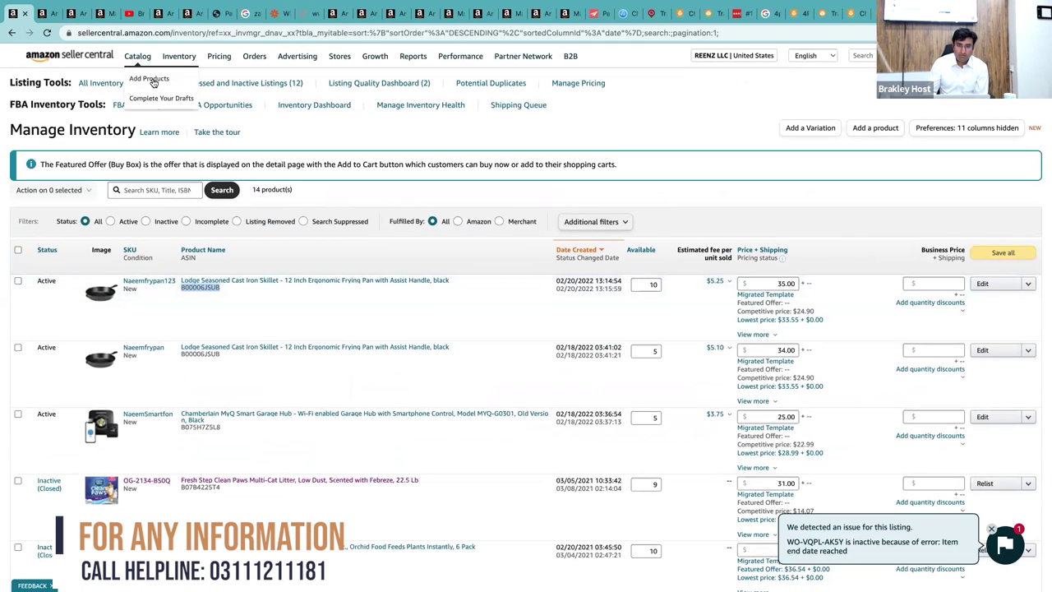
- Go from the Add Products page to the selling applications and filter them to the approved ones
click(150, 79)
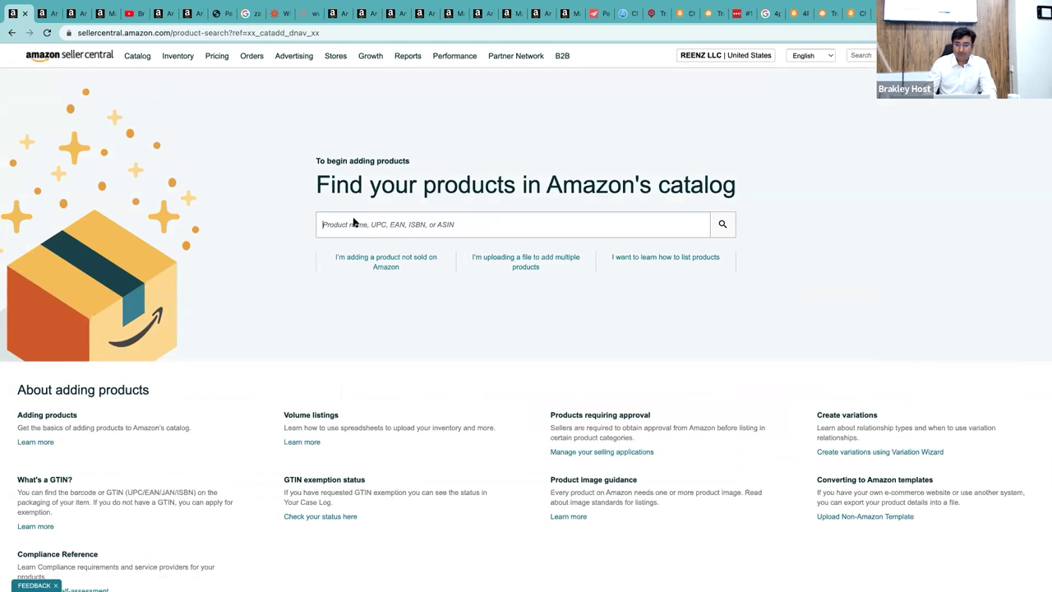
scroll(493, 329, down, 2)
click(597, 376)
click(160, 148)
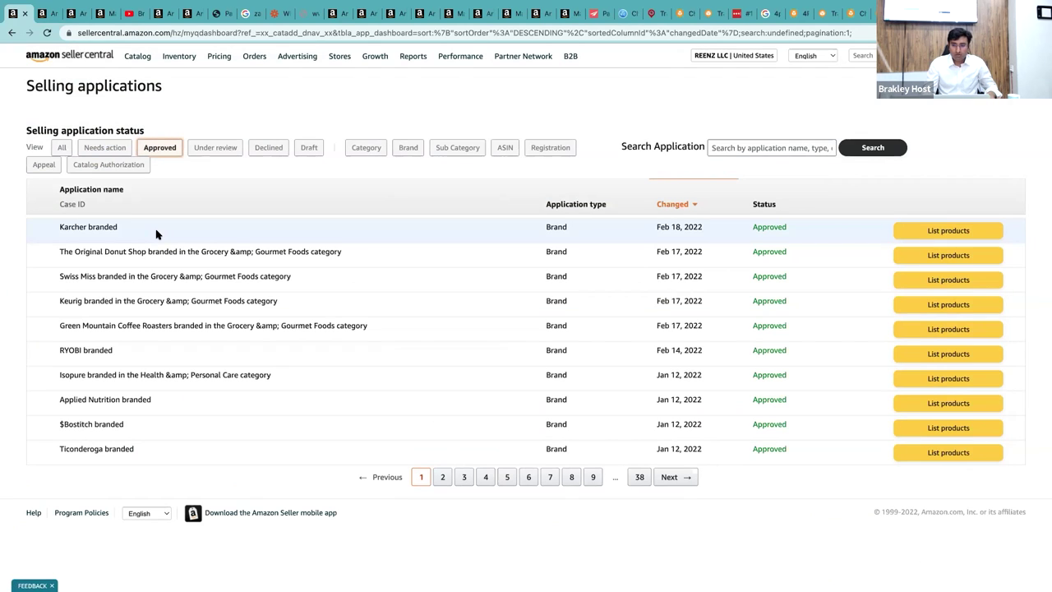
- Return to Add Products, search the catalog for ASIN B00006JSUB and start a new offer for the Lodge skillet
click(138, 79)
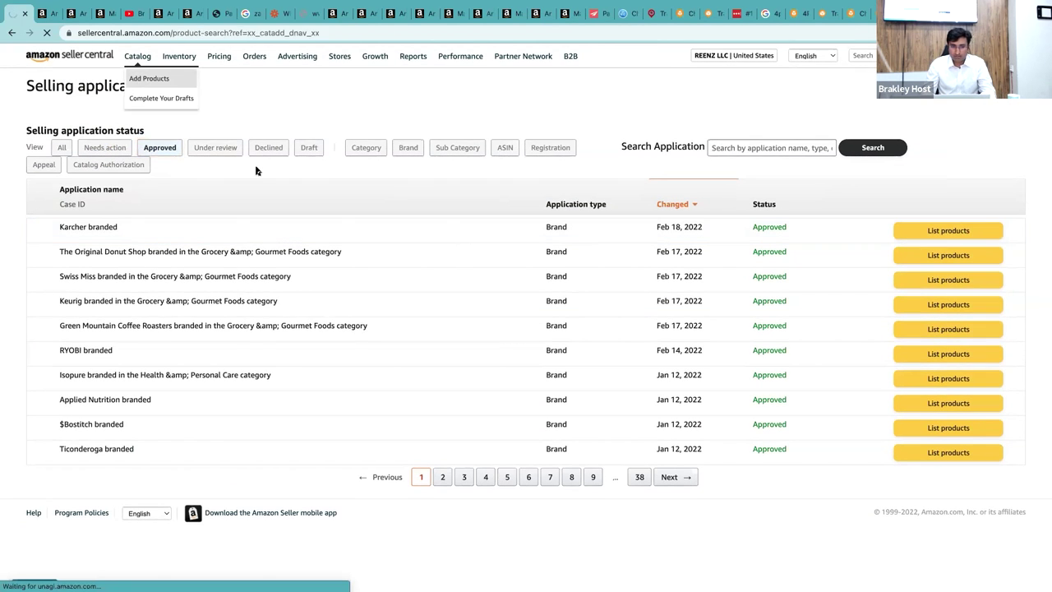
click(371, 223)
key(super+v)
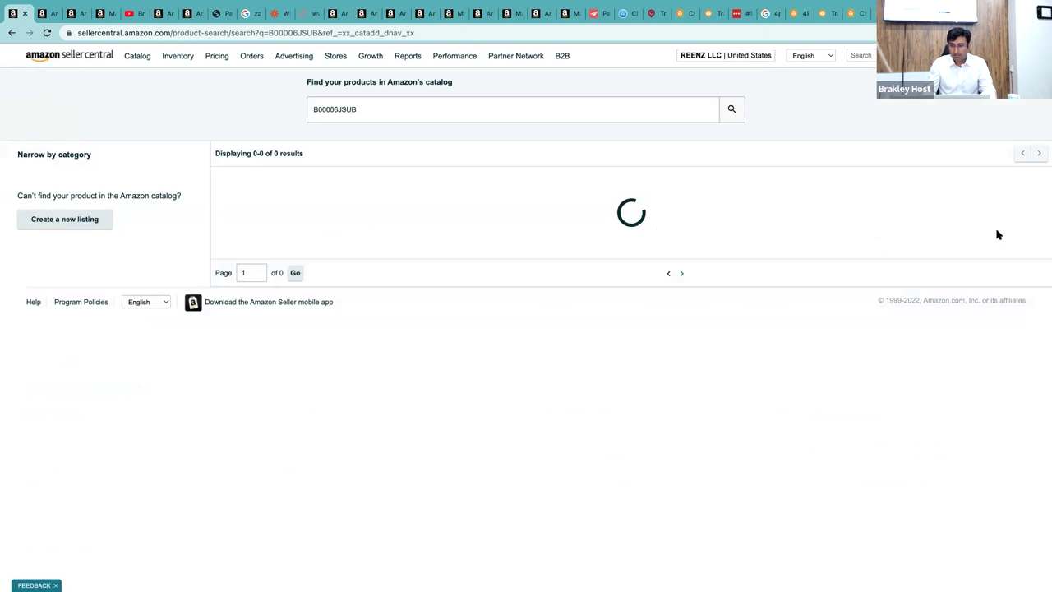
click(989, 189)
click(988, 205)
click(989, 214)
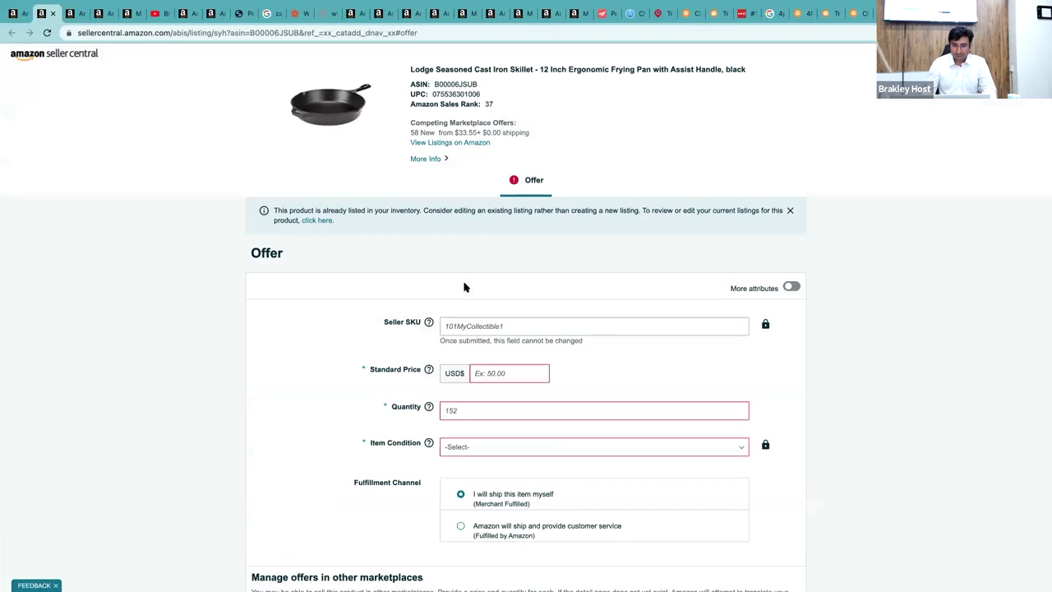
- Set the standard price of the Lodge skillet offer to USD 33.54, just under the lowest competing offer
scroll(464, 287, down, 3)
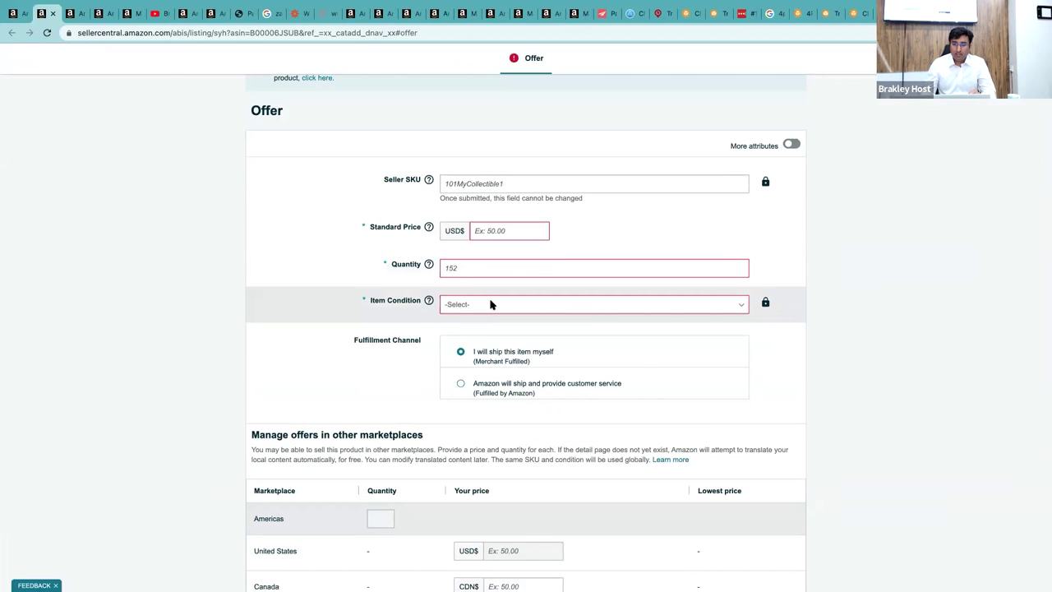
click(498, 231)
scroll(498, 231, up, 2)
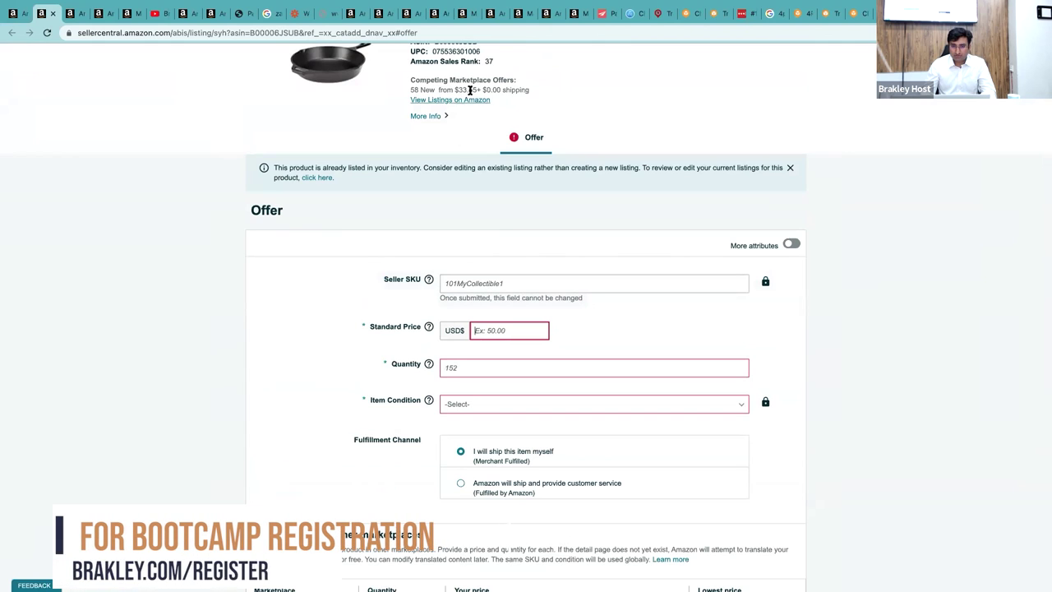
drag(482, 89, 459, 87)
click(497, 329)
text(33.)
text(54)
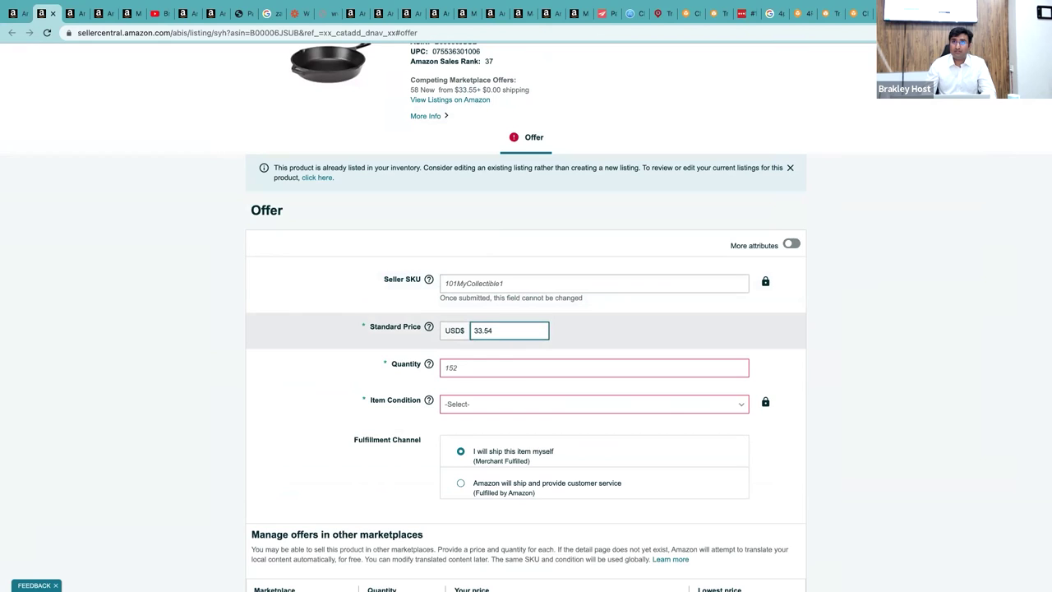
- Try example quantities of 1, 5, 2 and 30 for the skillet offer
click(495, 363)
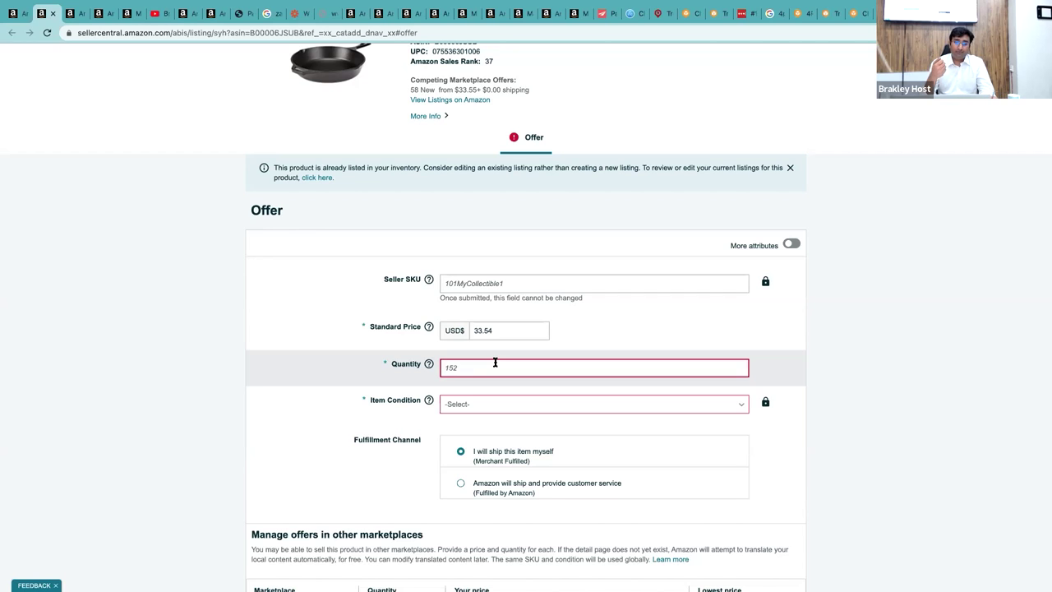
text(1)
key(BackSpace)
text(1)
key(BackSpace)
text(5)
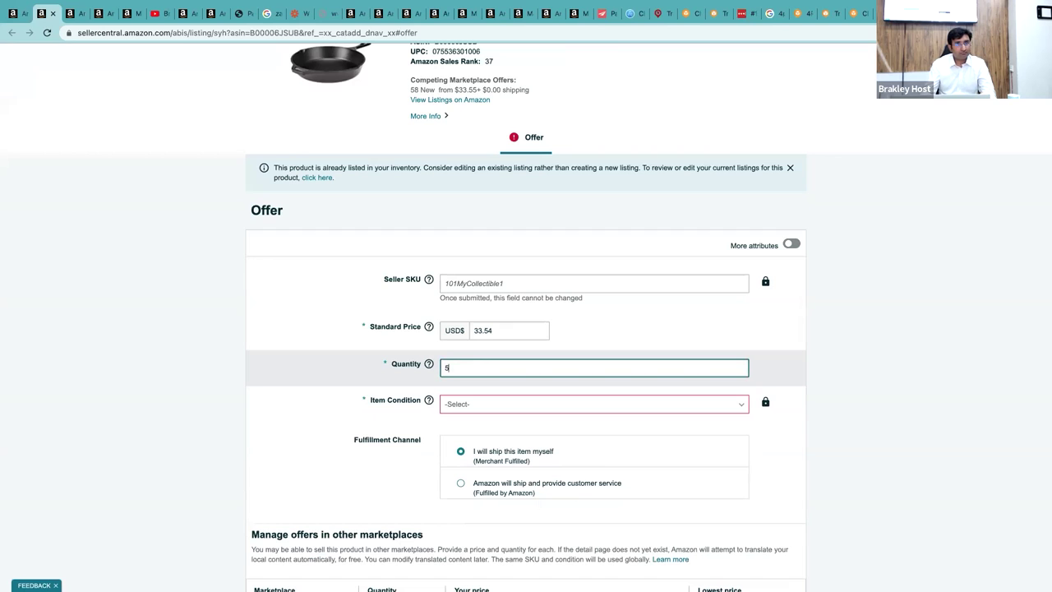
key(BackSpace)
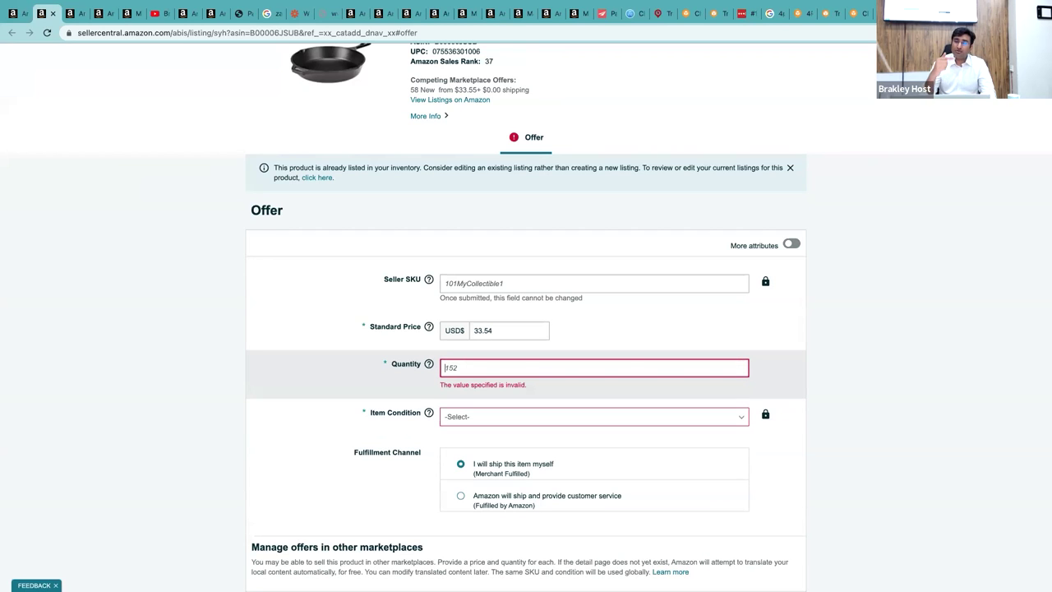
text(2)
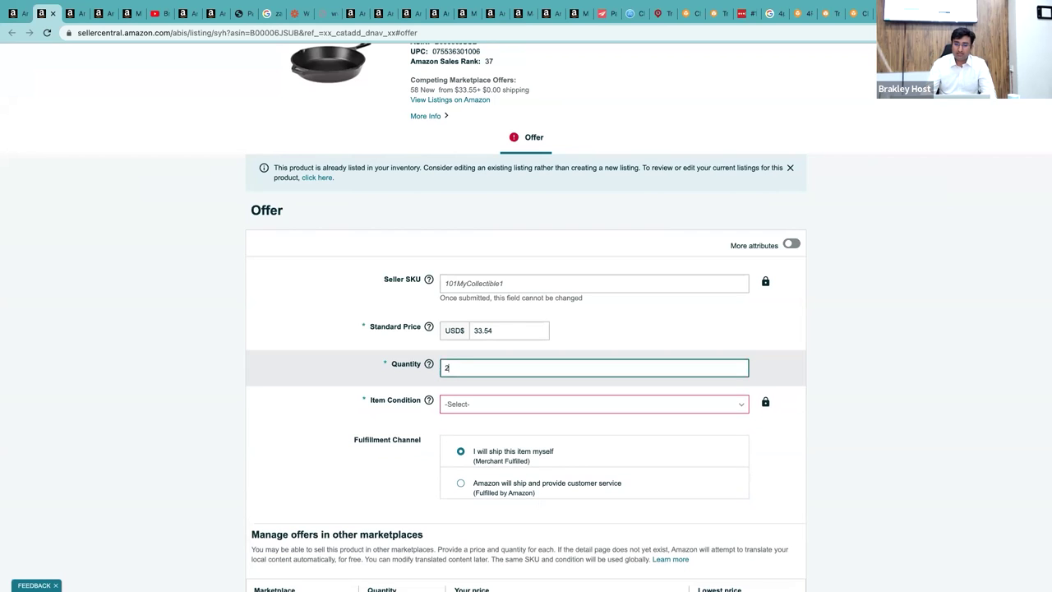
key(BackSpace)
text(30)
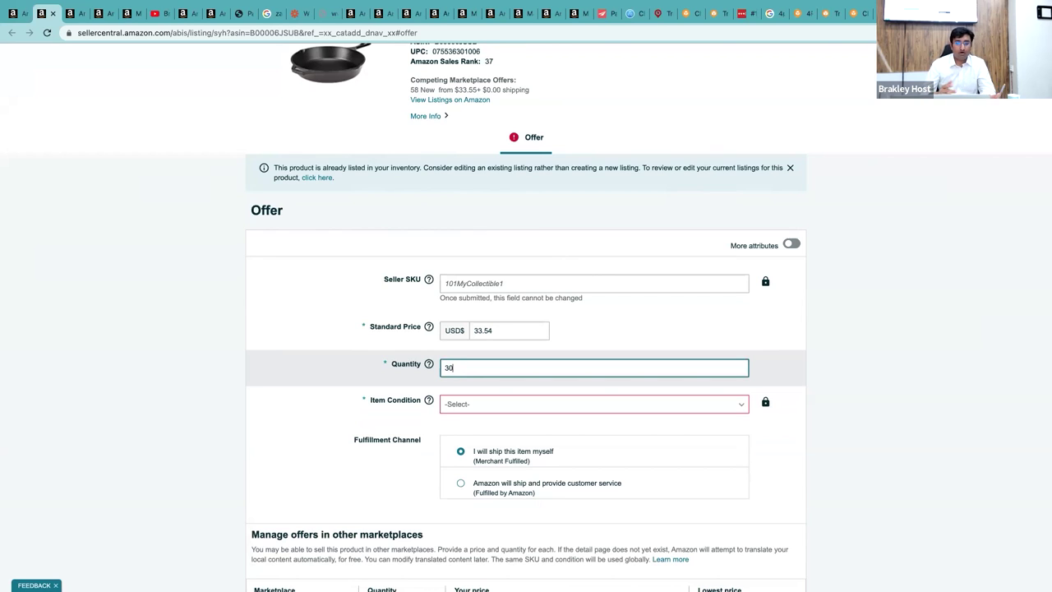
- Set the offer's quantity to 2 and its item condition to New
key(BackSpace)
key(BackSpace)
text(2)
click(463, 403)
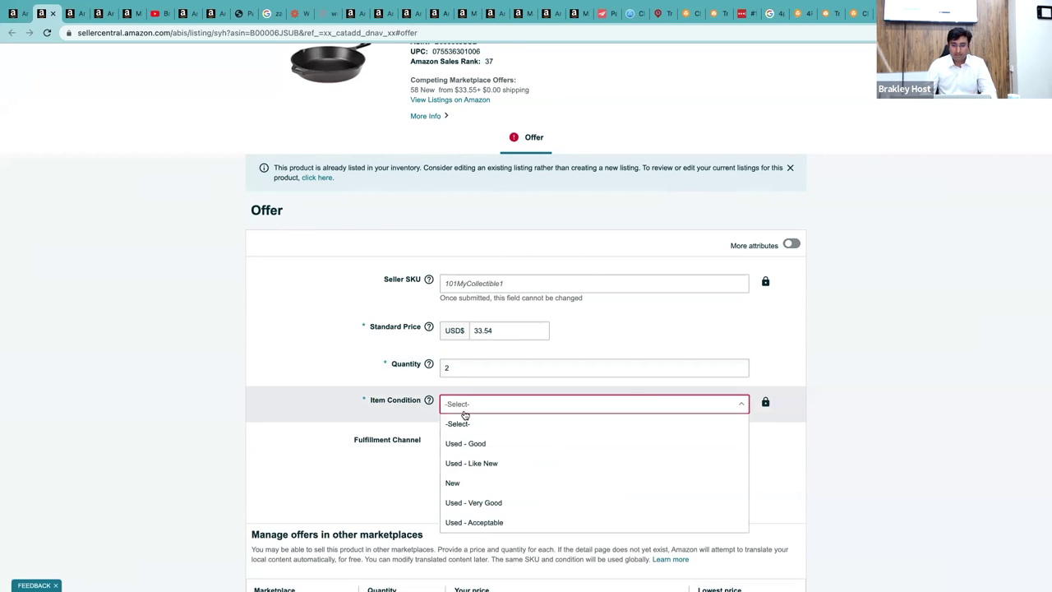
click(460, 483)
- Show the additional offer attributes, check the help on handling time and set the handling time to 4 days
scroll(394, 345, down, 1)
scroll(386, 327, down, 3)
click(791, 110)
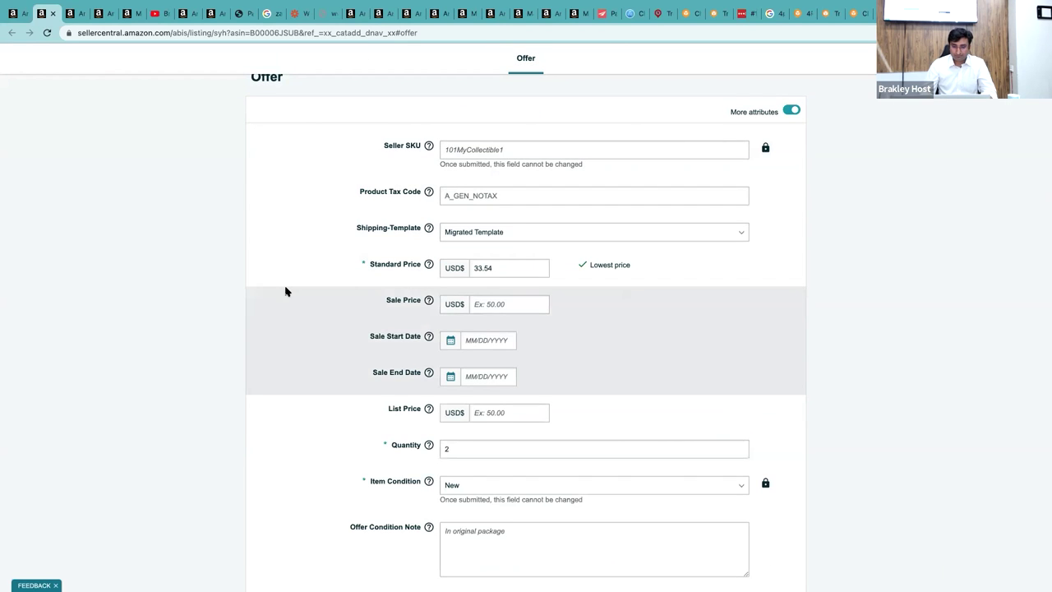
scroll(285, 291, down, 5)
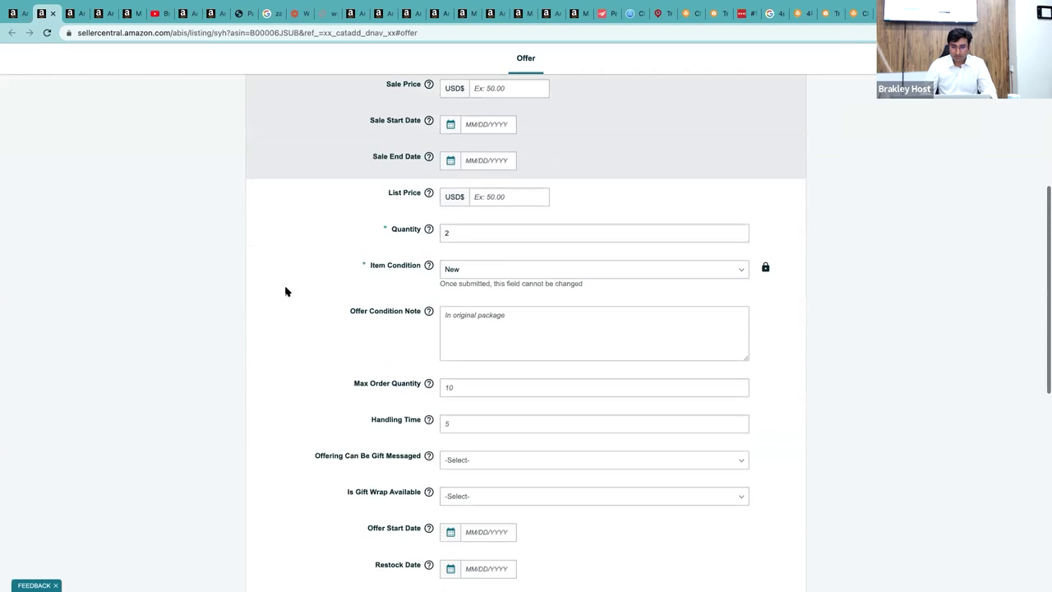
scroll(285, 290, down, 3)
click(503, 269)
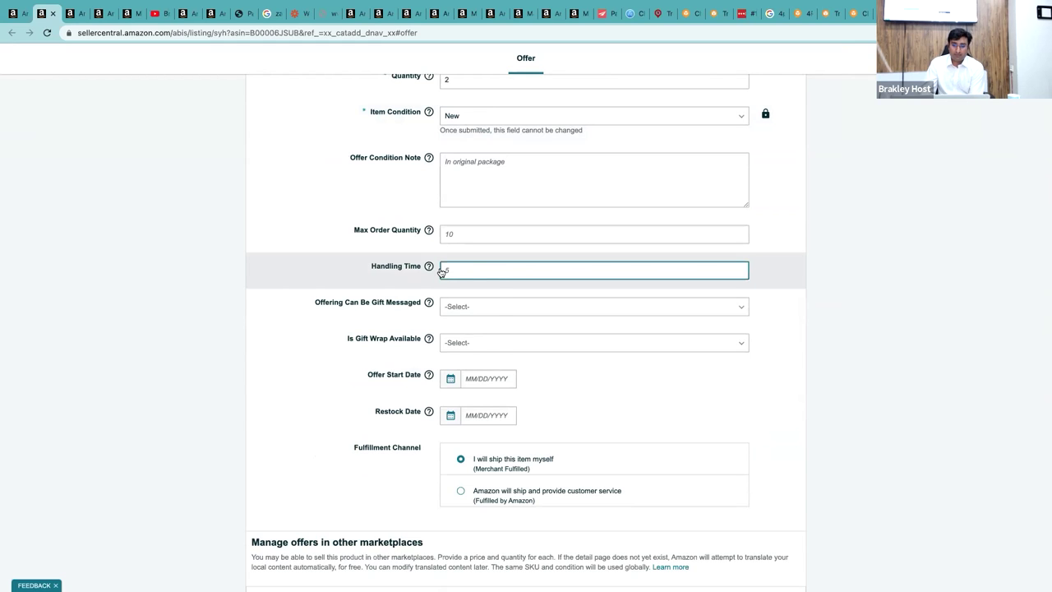
mouse_move(428, 266)
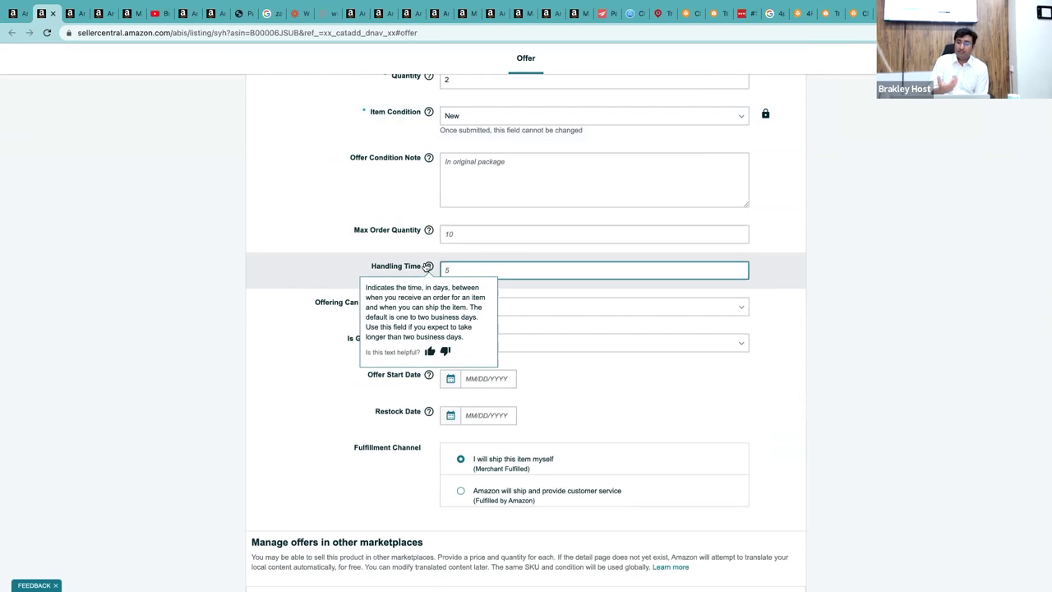
text(4)
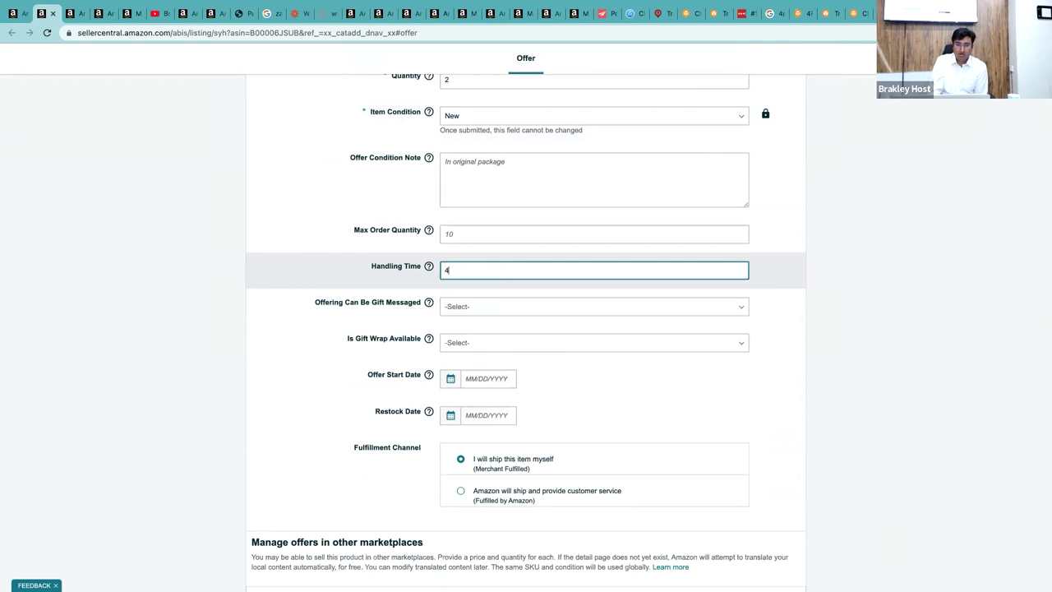
- Examine the shipping template choices for the offer, keeping Migrated Template selected
scroll(526, 271, up, 3)
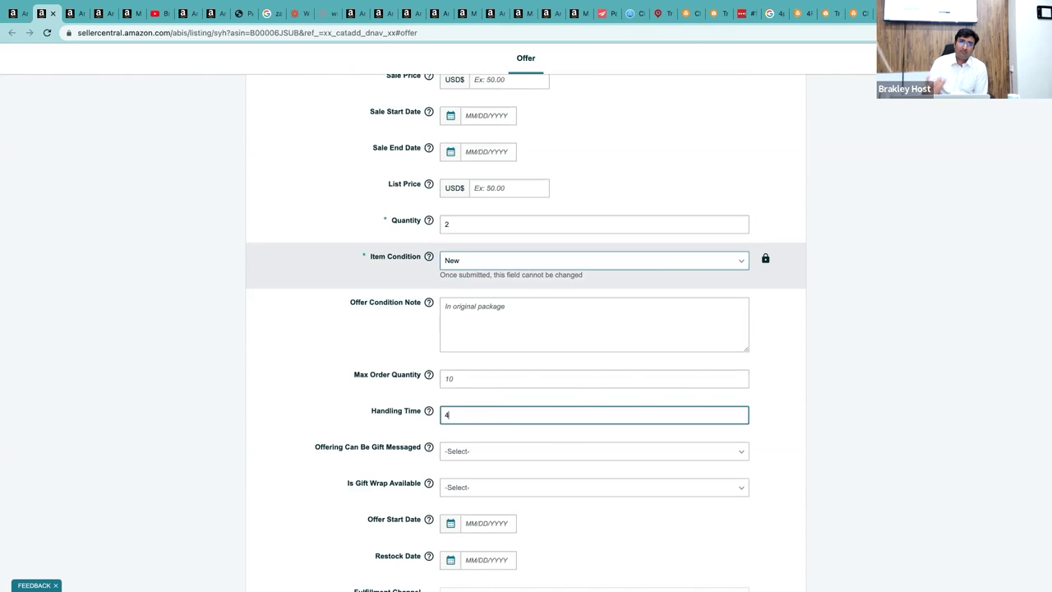
scroll(526, 333, up, 4)
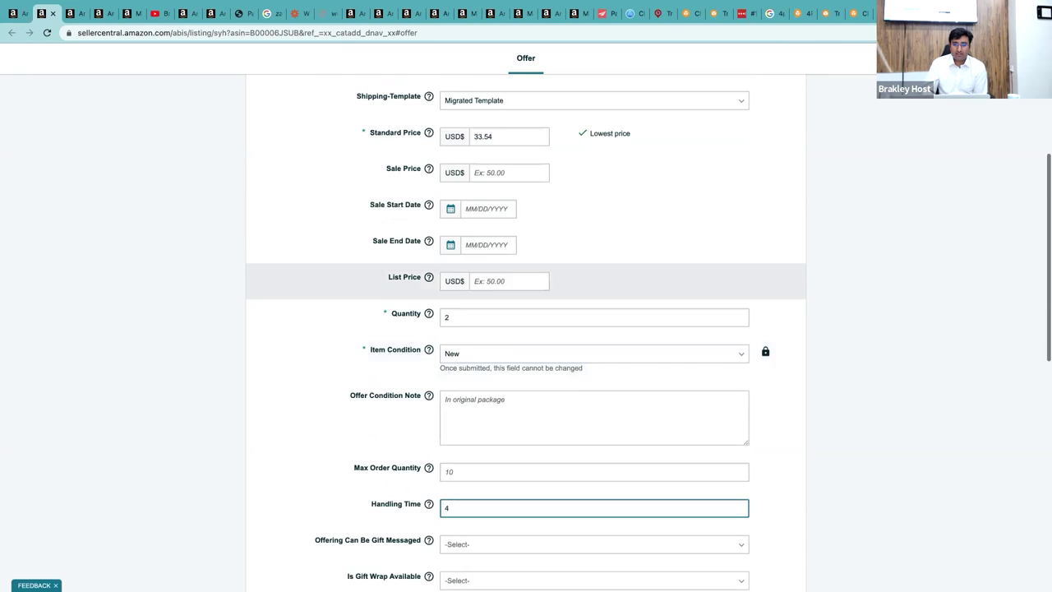
click(514, 170)
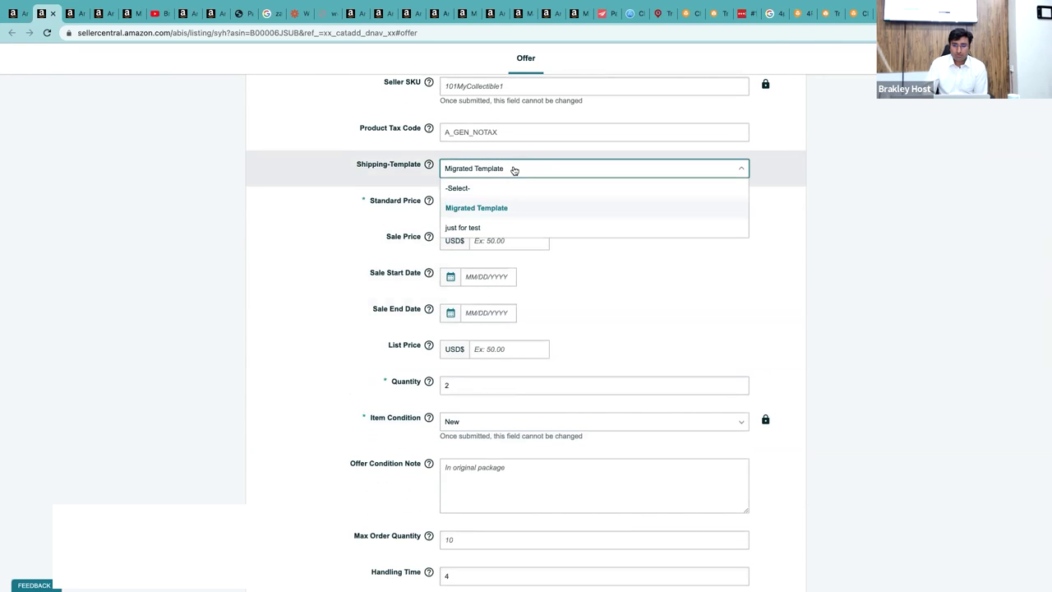
click(507, 208)
click(496, 172)
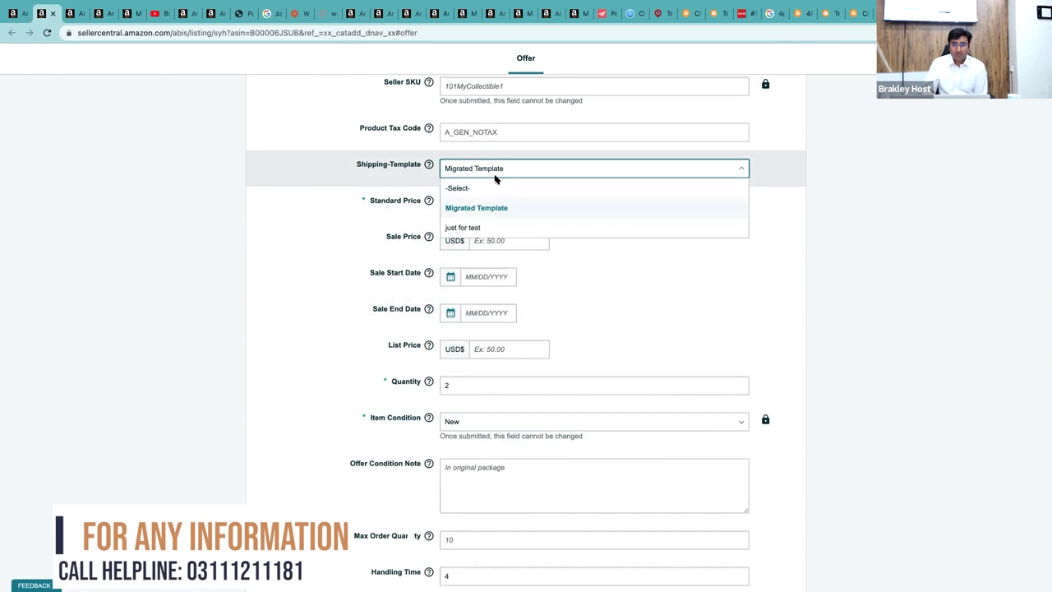
click(493, 209)
click(488, 172)
click(472, 207)
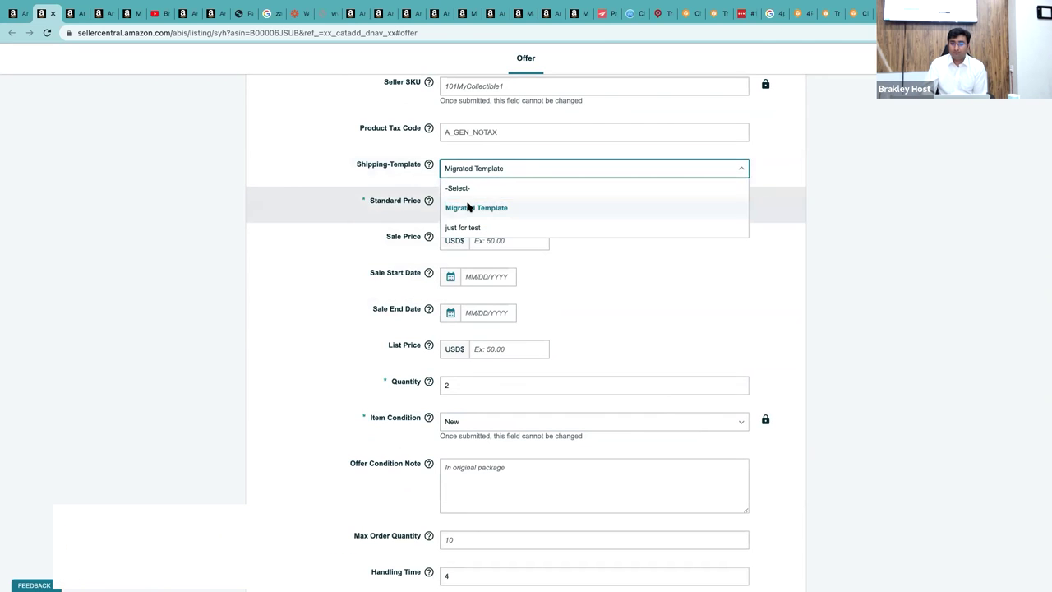
scroll(313, 237, down, 15)
scroll(313, 237, up, 20)
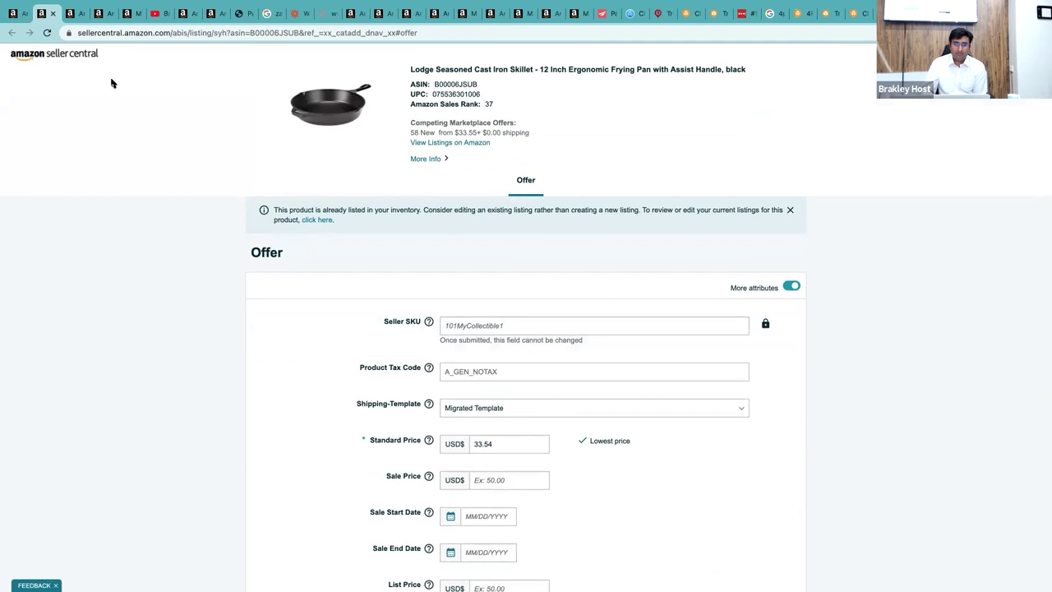
- Go from the Account Health page to the shipping settings and start a new shipping template from scratch
click(88, 20)
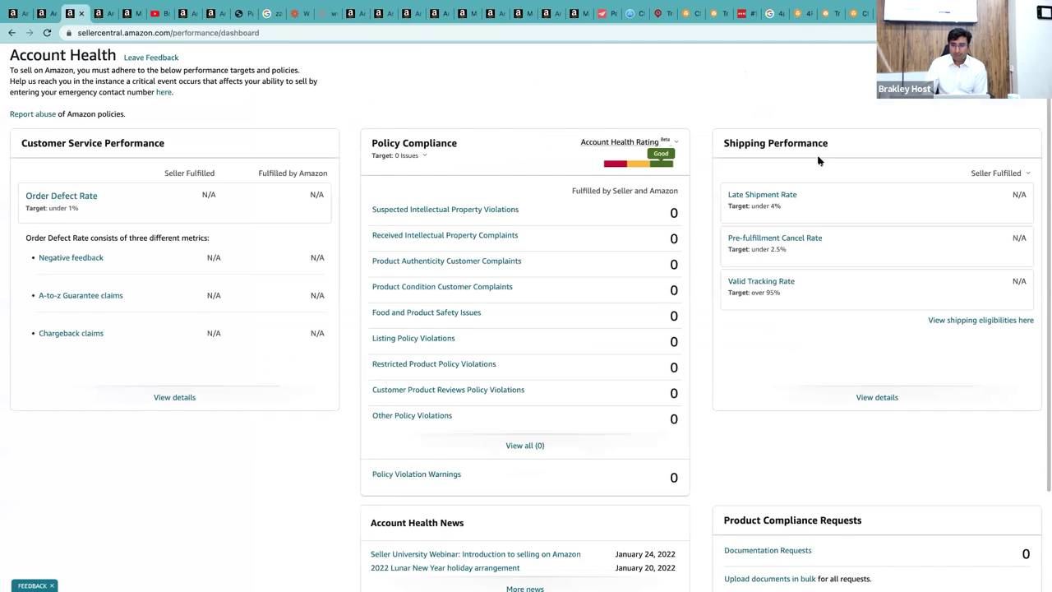
mouse_move(998, 55)
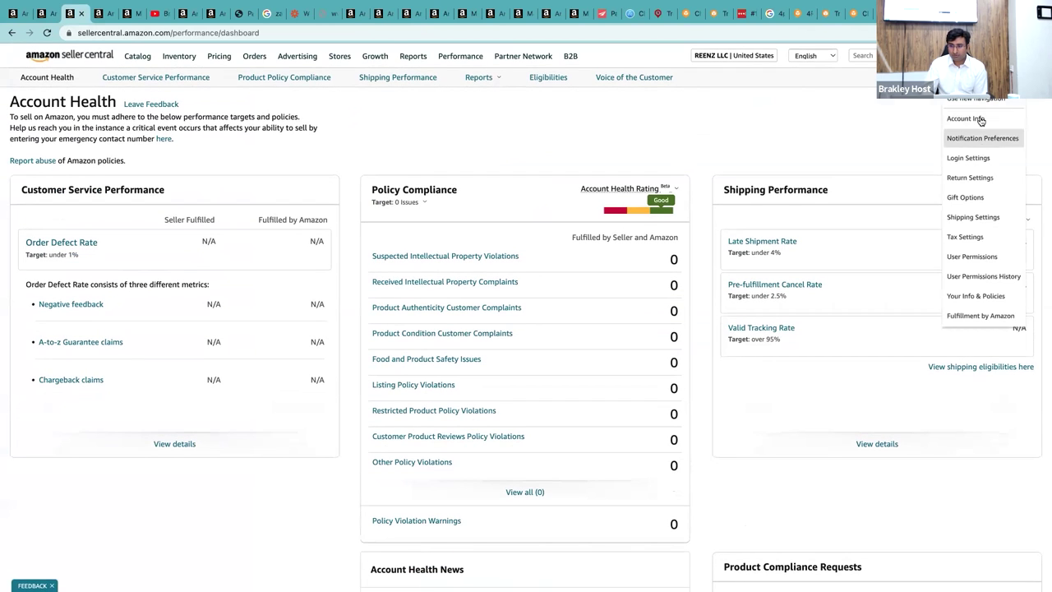
click(974, 218)
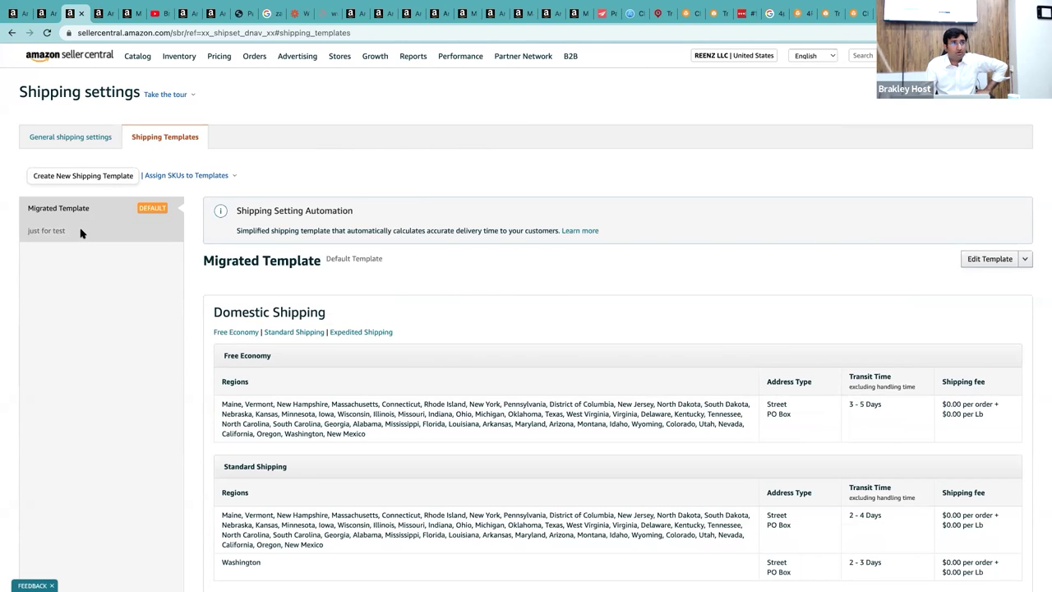
click(80, 178)
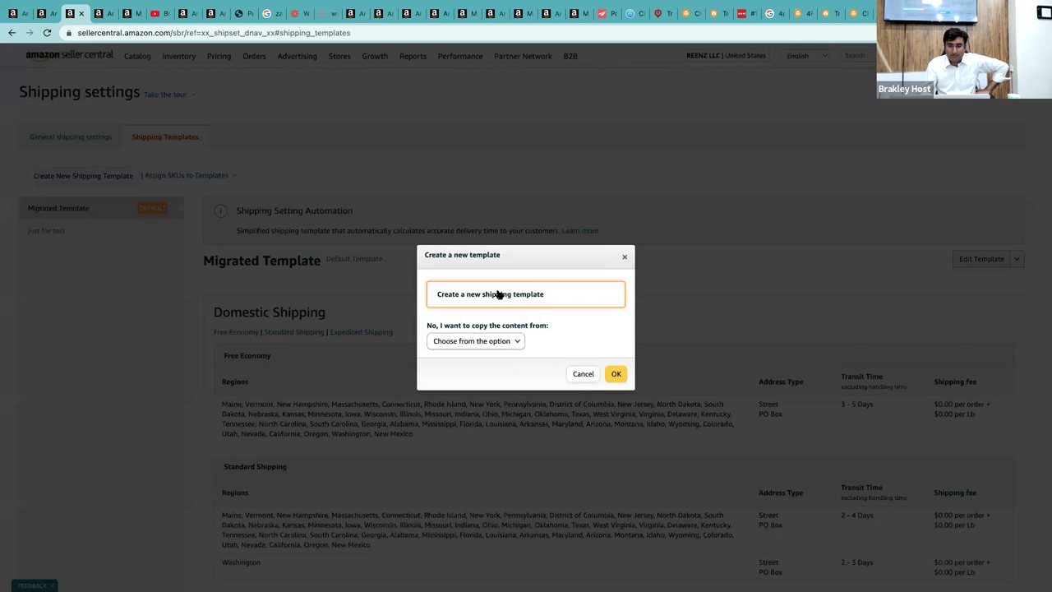
click(614, 374)
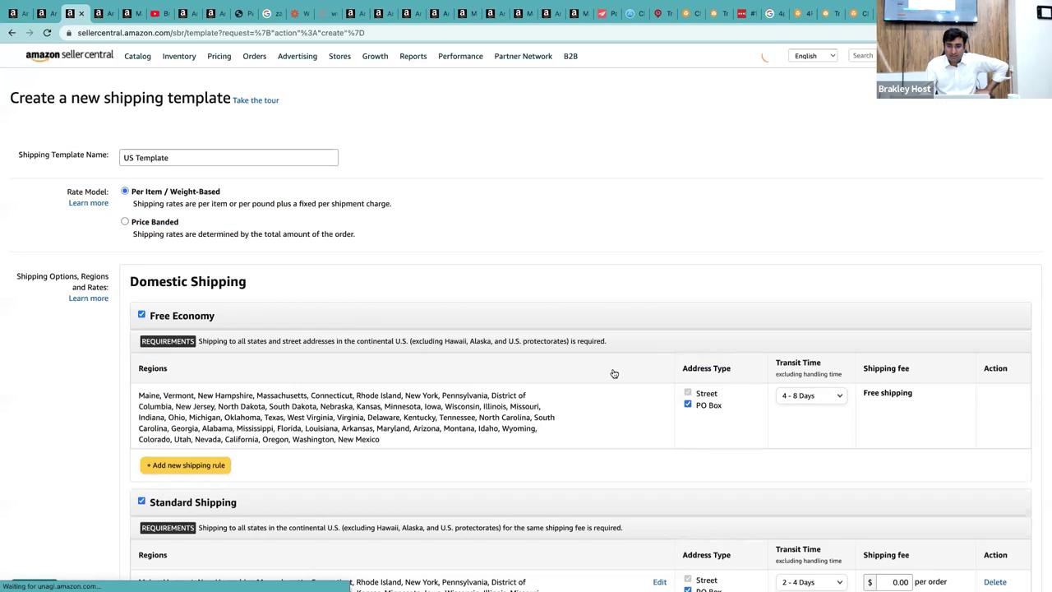
click(732, 439)
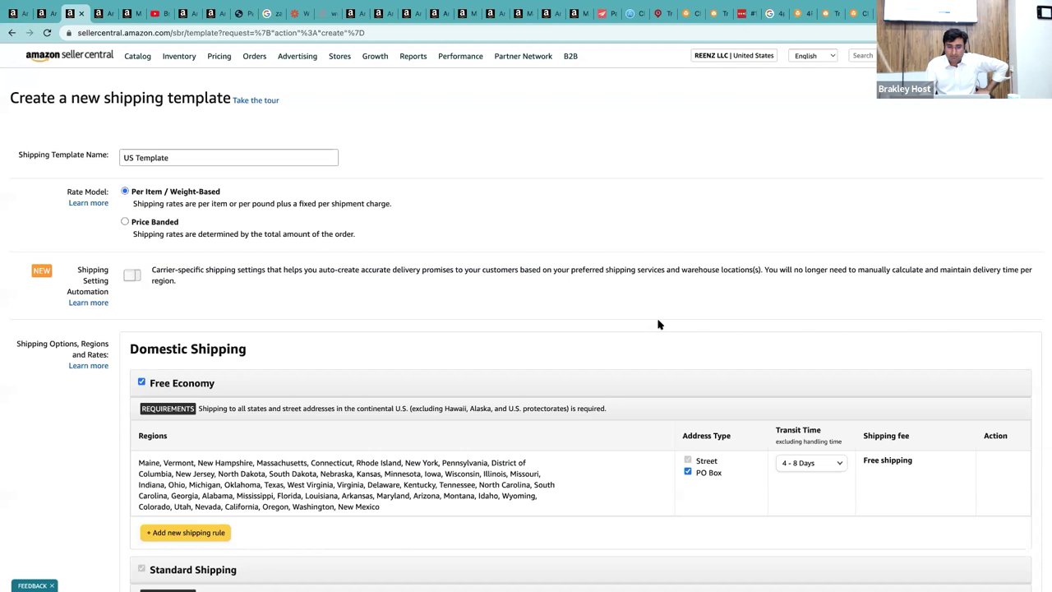
- Append a person's first name to the template name "US Template" in the new shipping template
scroll(657, 325, down, 3)
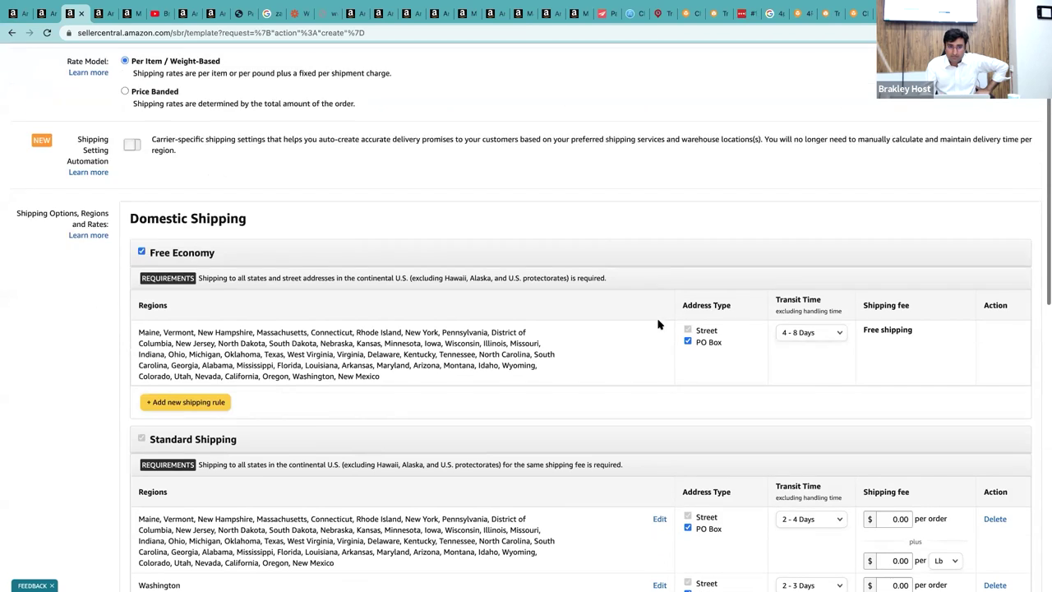
scroll(657, 325, up, 3)
click(265, 156)
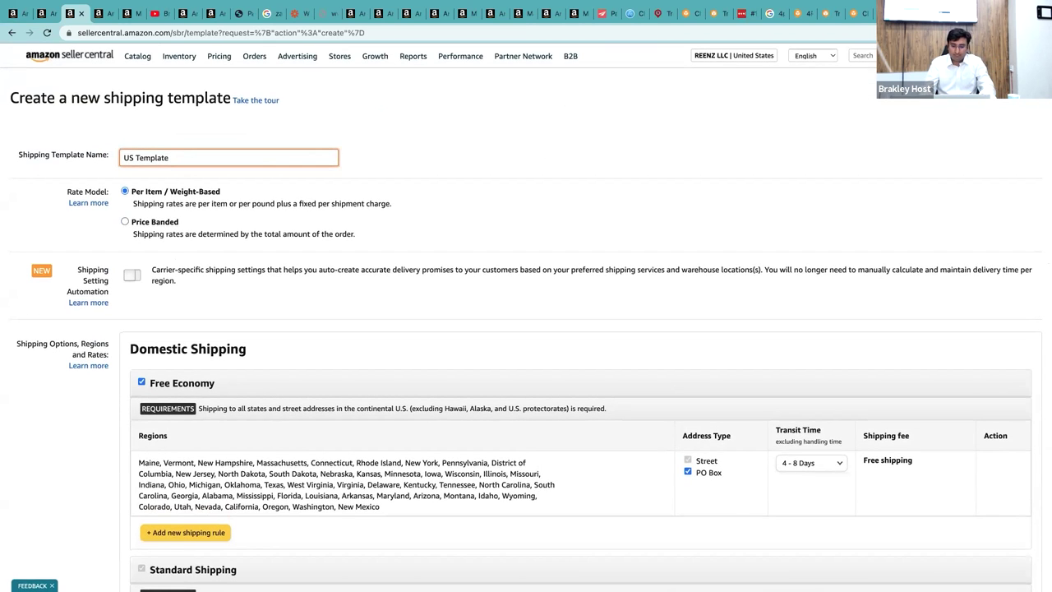
text(usman)
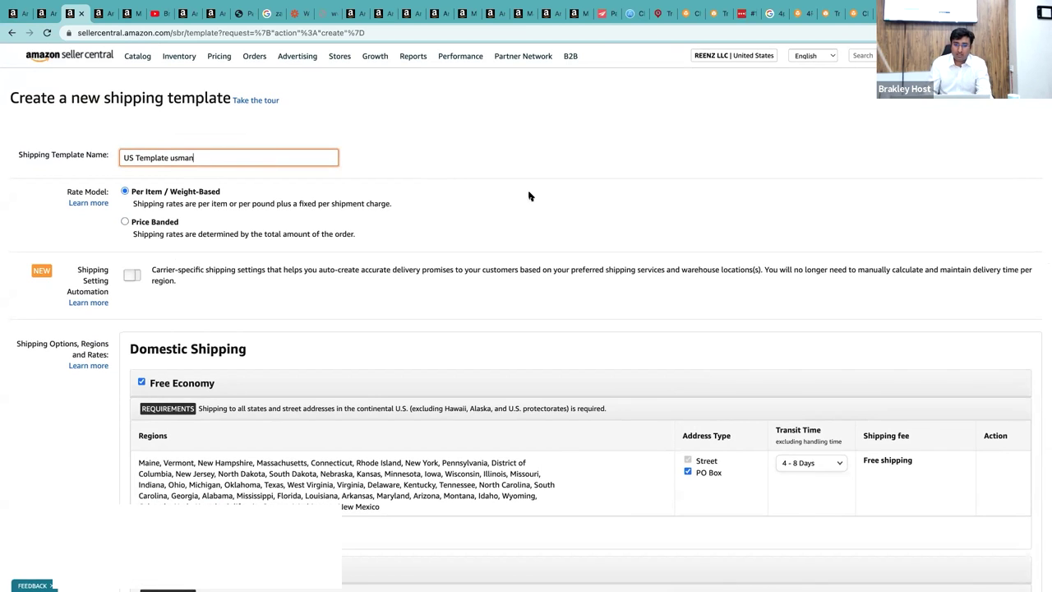
- Switch the Free Economy transit time to 3 - 5 Days and back to 4 - 8 Days, and review the Standard Shipping rules
scroll(529, 195, down, 2)
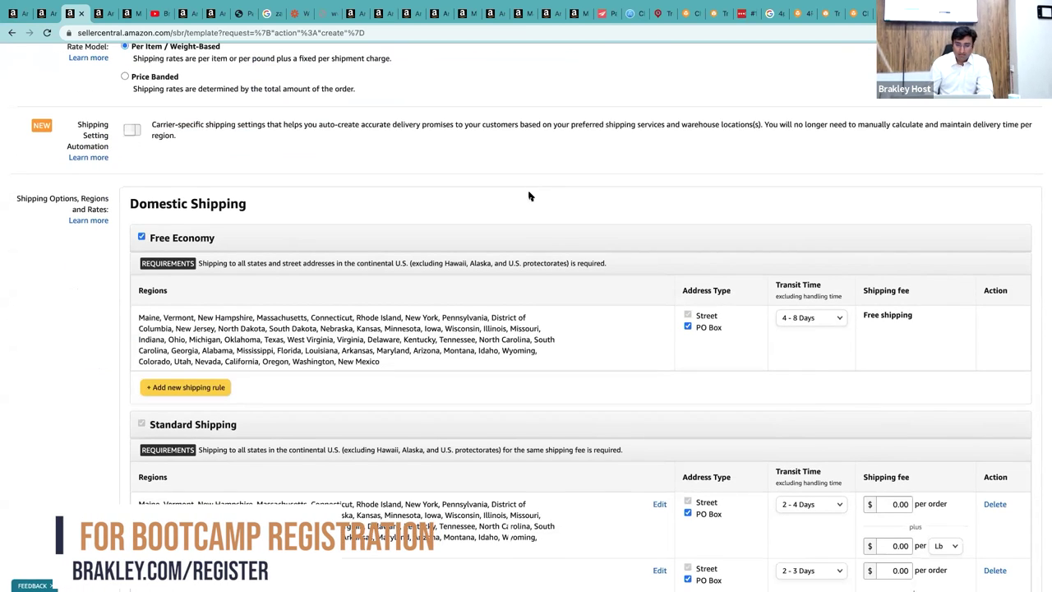
scroll(529, 195, down, 1)
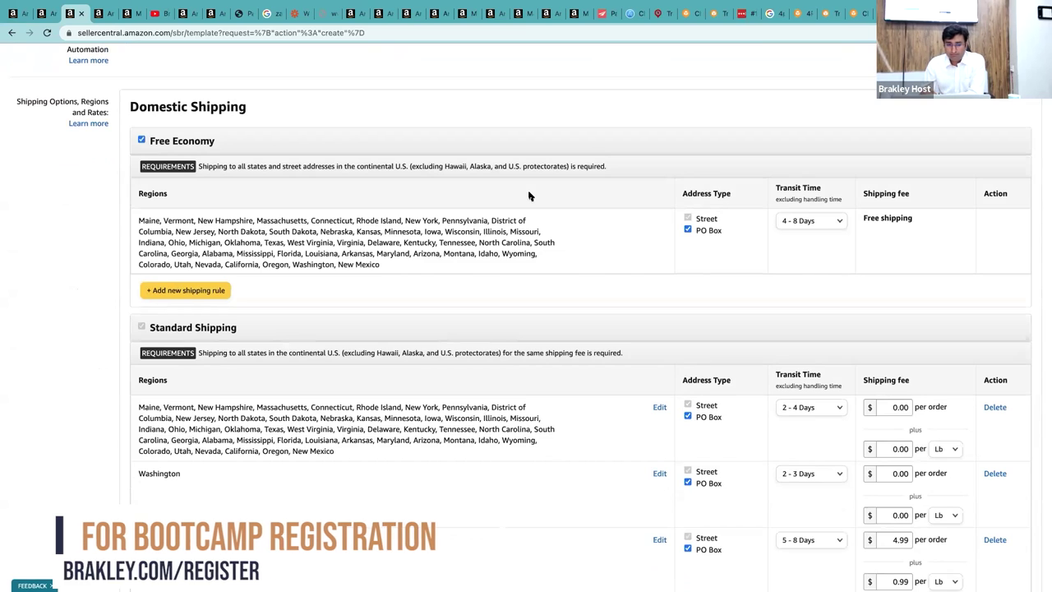
scroll(529, 196, down, 1)
click(818, 214)
click(806, 203)
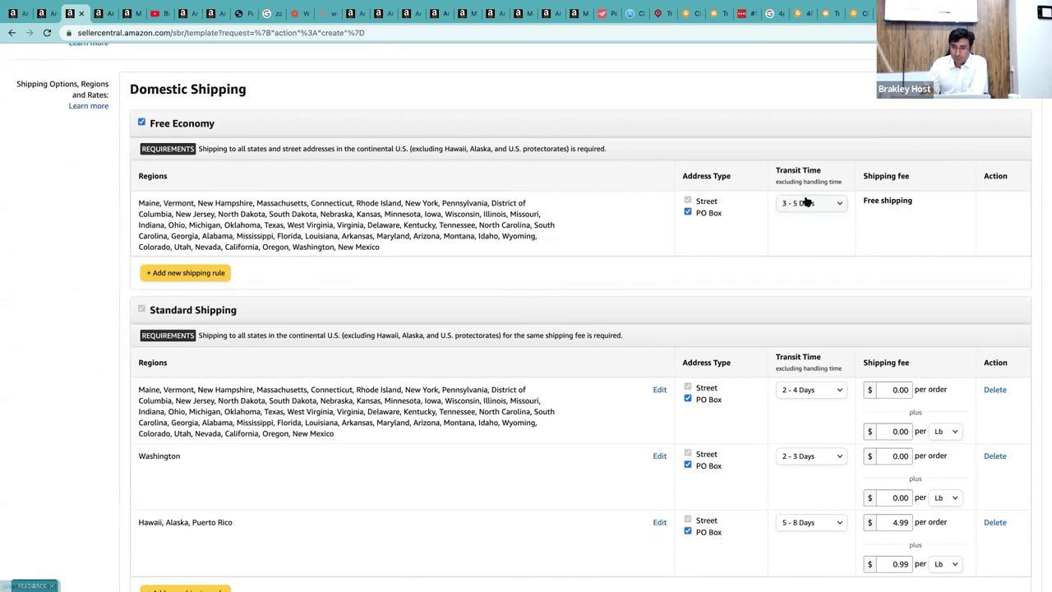
click(806, 203)
click(806, 218)
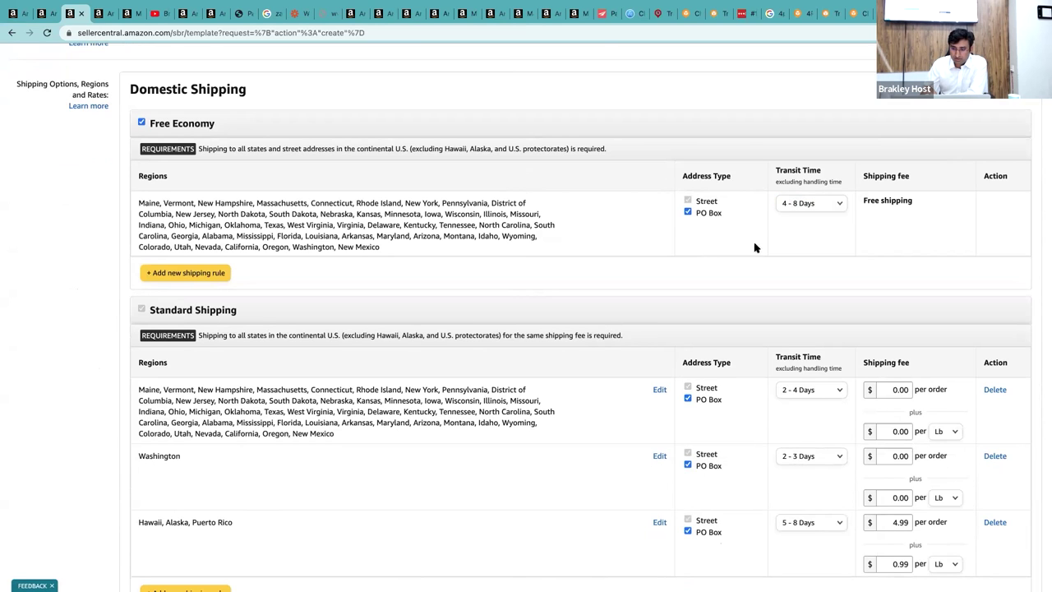
scroll(716, 262, down, 3)
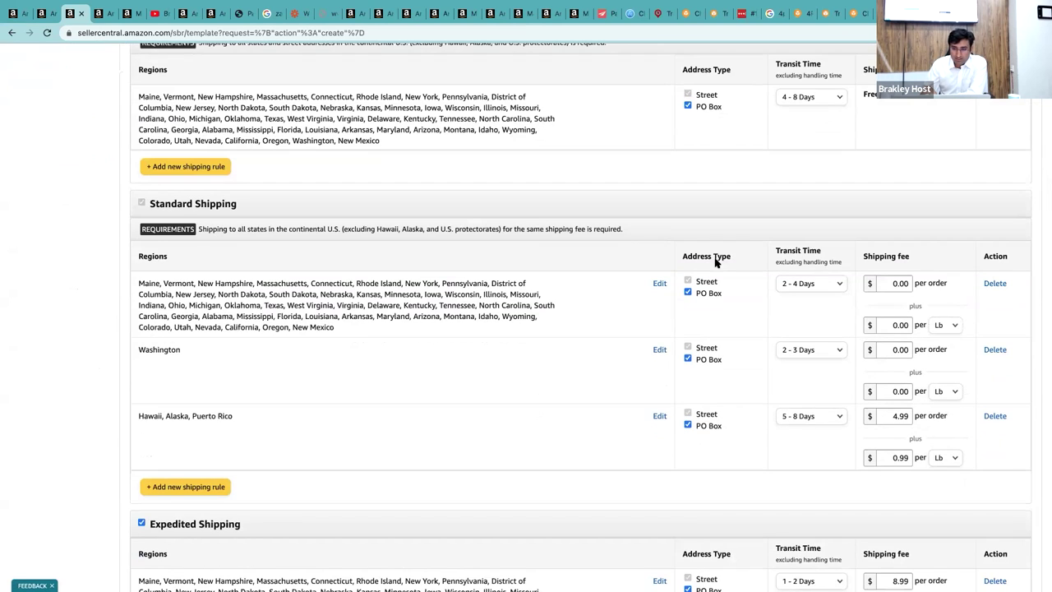
scroll(716, 261, up, 1)
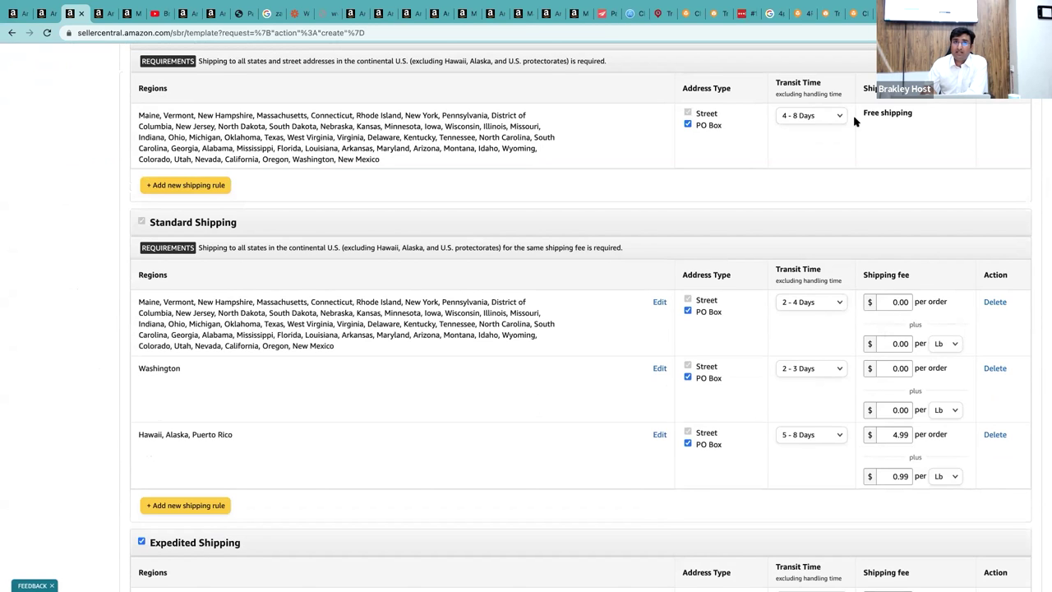
- Review the transit time choices of the three Standard Shipping rules, keeping 2 - 4 Days for the first rule
click(802, 302)
click(800, 318)
click(798, 368)
key(Escape)
click(801, 434)
key(Escape)
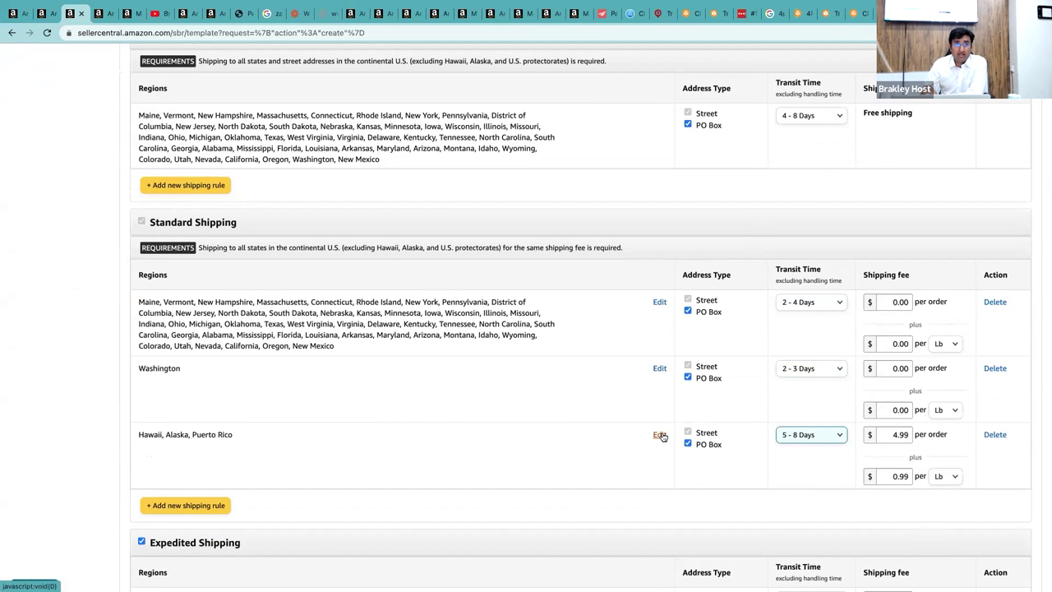
- Remove Hawaii, Alaska and Puerto Rico from the deliverable regions of the third Standard Shipping rule
click(660, 435)
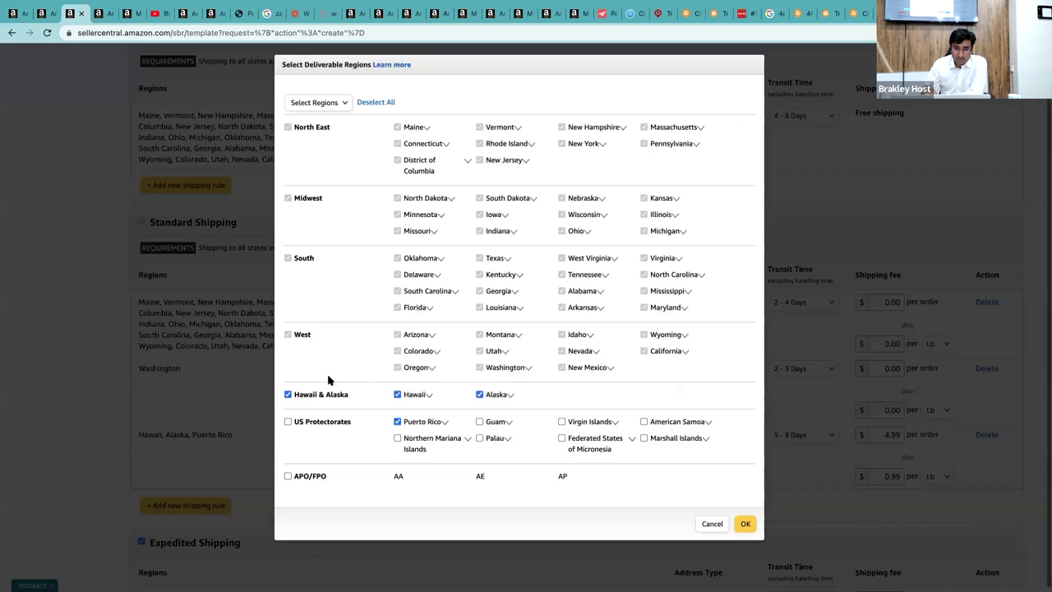
click(322, 394)
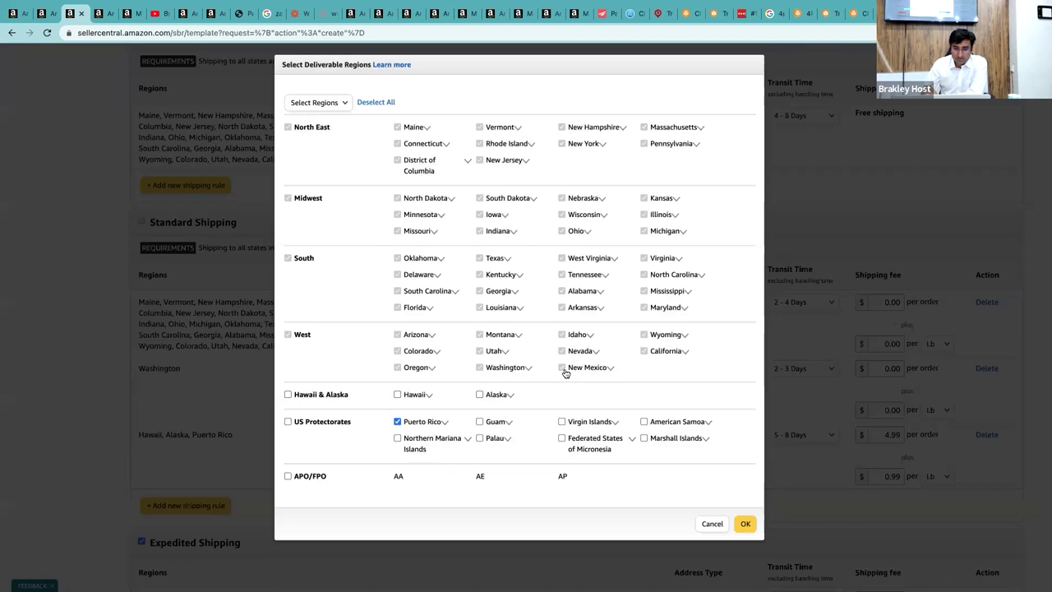
click(399, 417)
click(346, 99)
click(349, 112)
click(749, 521)
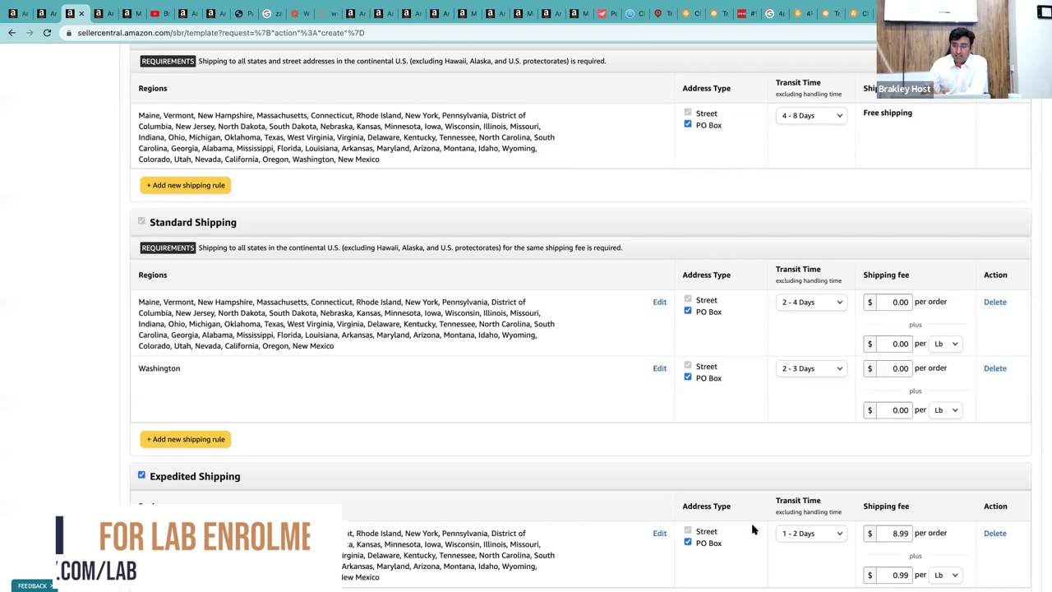
- Examine the Expedited Shipping rule's transit time choices and its per-order shipping fee
scroll(752, 530, down, 5)
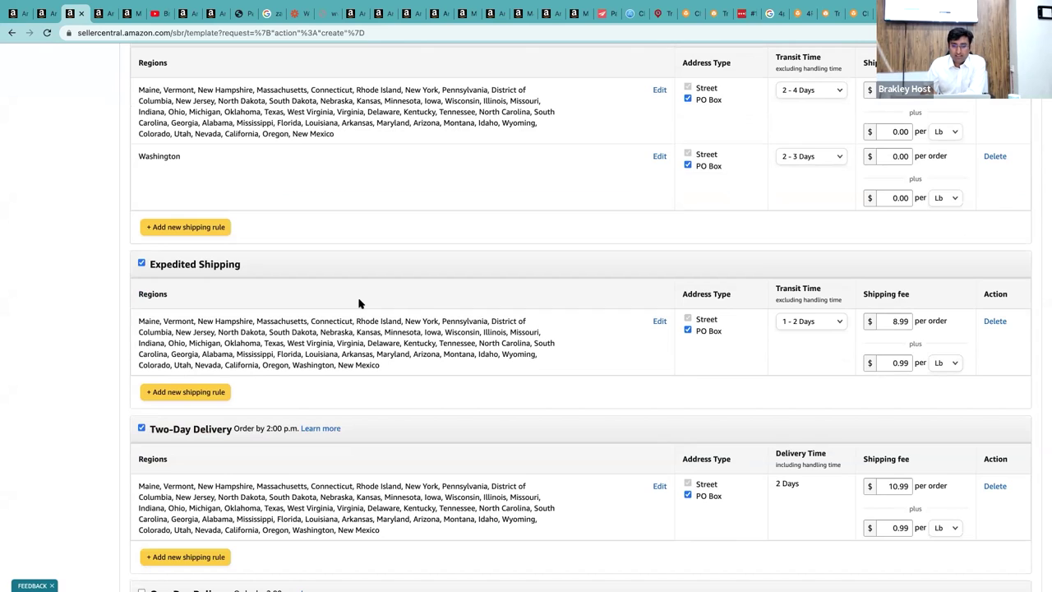
click(825, 320)
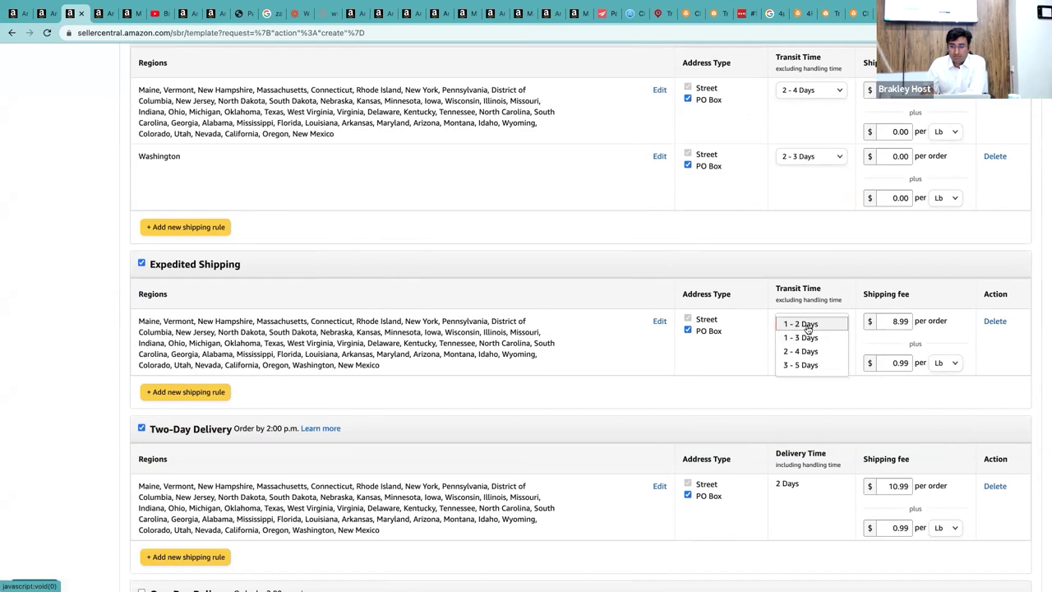
click(898, 320)
double_click(896, 321)
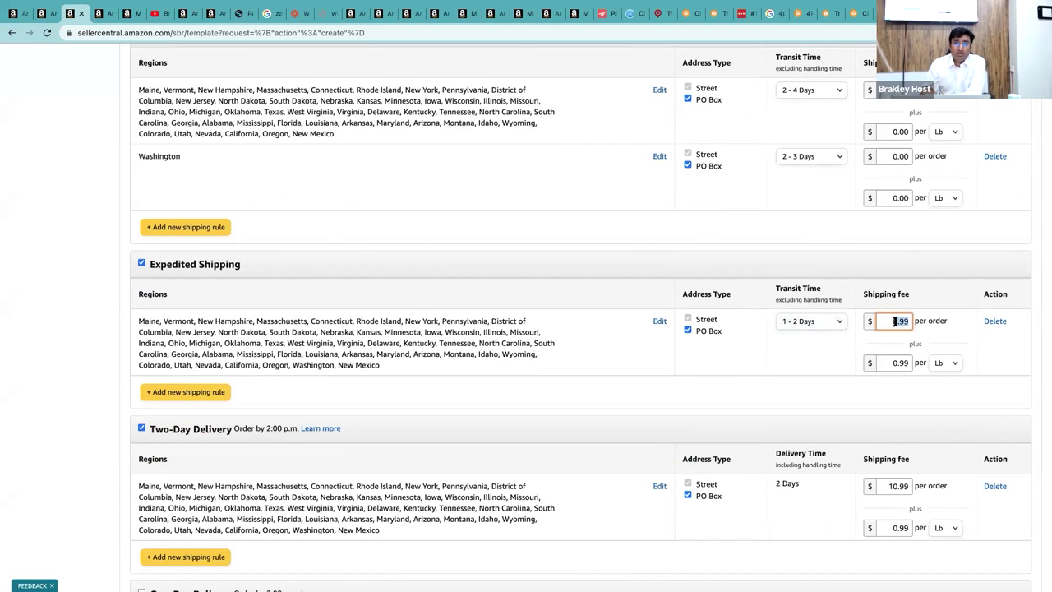
scroll(896, 321, up, 1)
scroll(894, 320, down, 2)
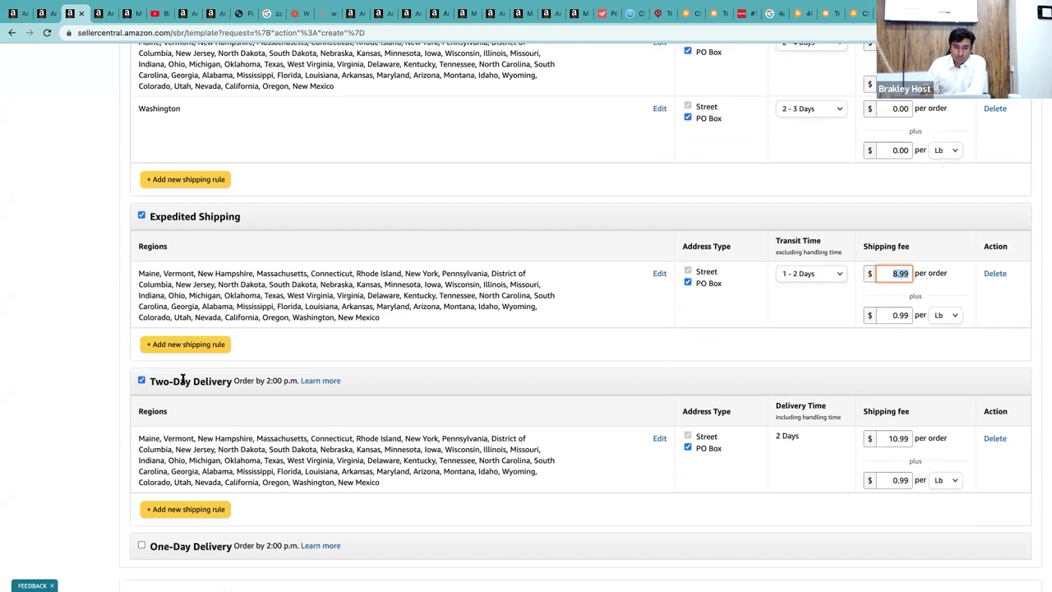
- Disable Two-Day Delivery for the new shipping template
click(142, 380)
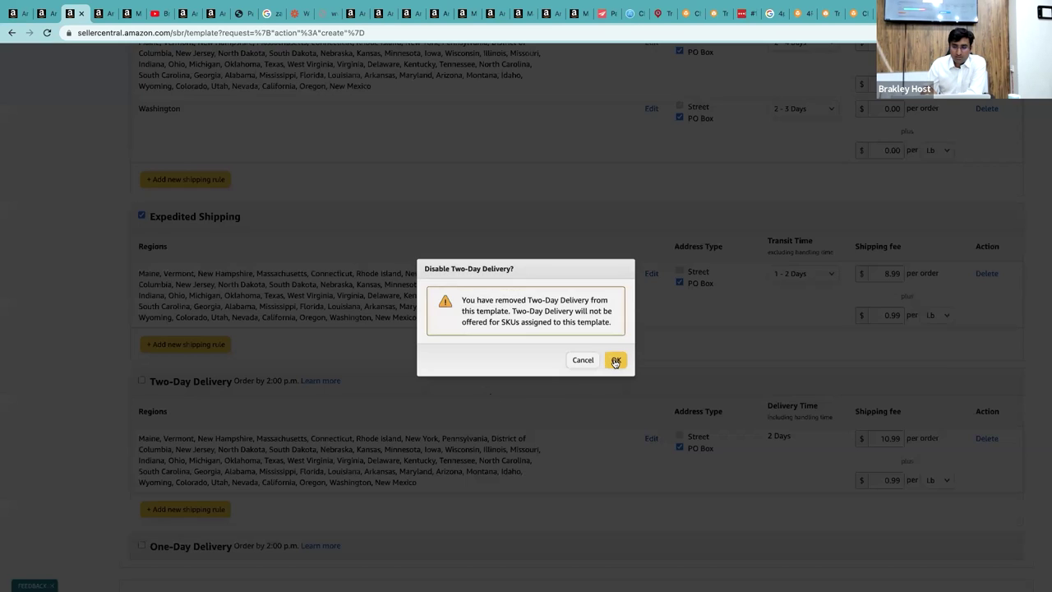
click(615, 360)
scroll(613, 359, up, 3)
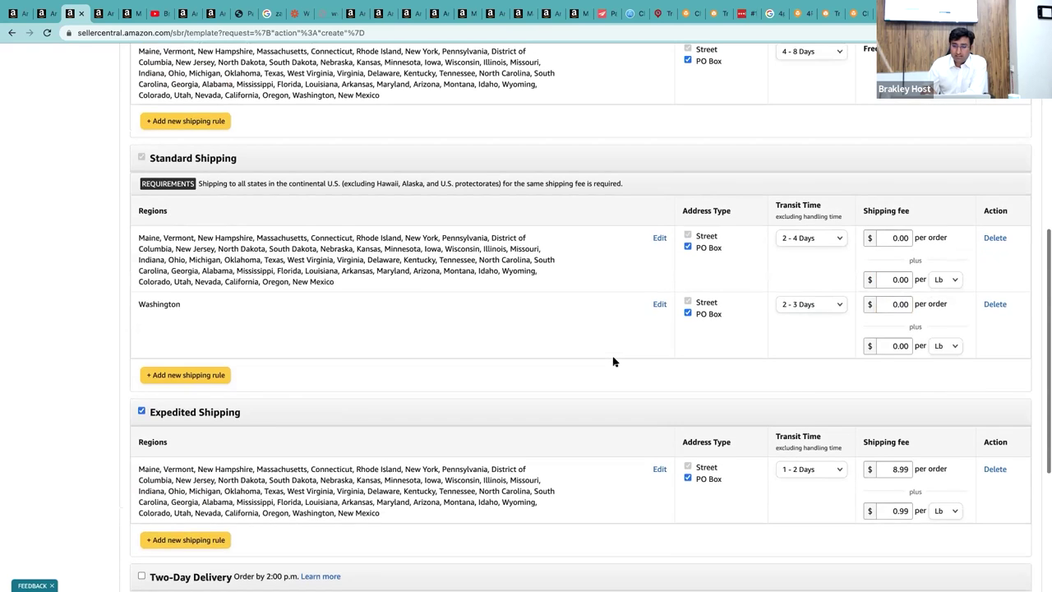
scroll(614, 360, down, 2)
scroll(618, 352, up, 1)
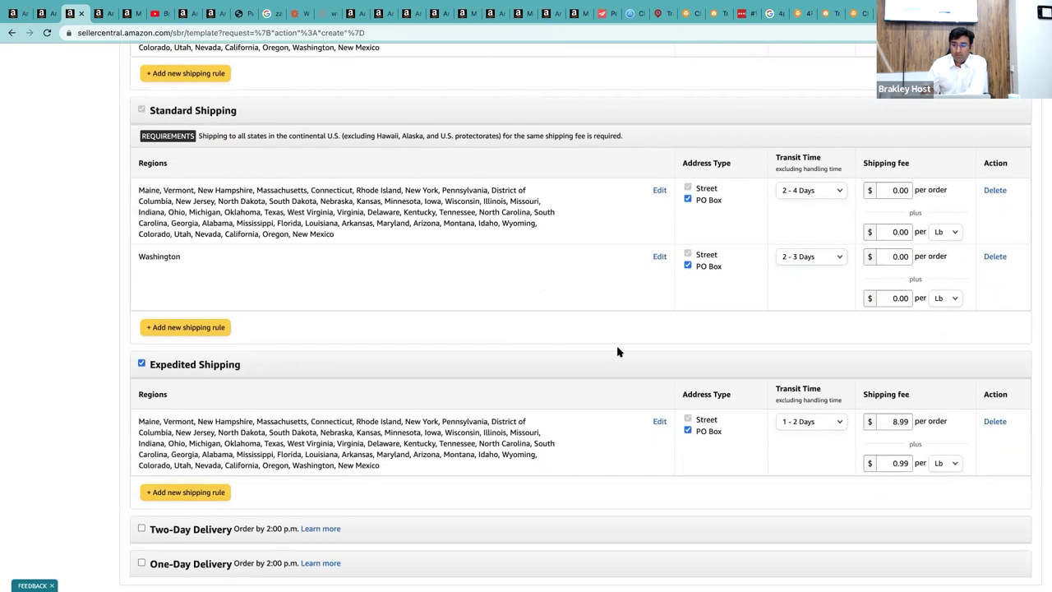
- Set the transit times to 3 - 5 Days for Free Economy, 2 - 4 Days for the first Standard rule and 1 - 3 Days for Expedited
scroll(618, 352, up, 1)
scroll(869, 239, down, 1)
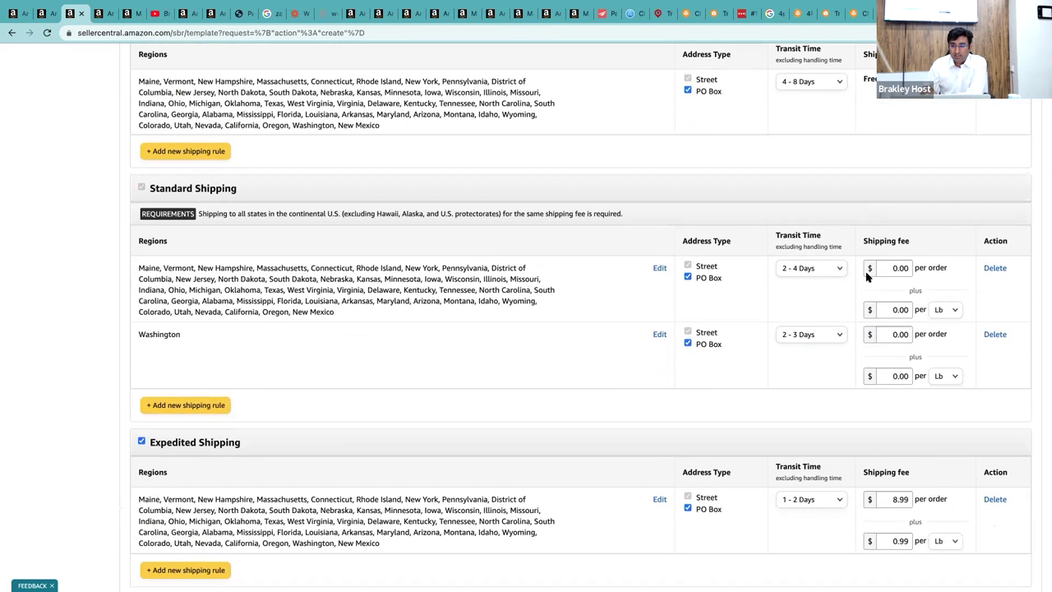
scroll(864, 399, down, 1)
scroll(864, 399, up, 2)
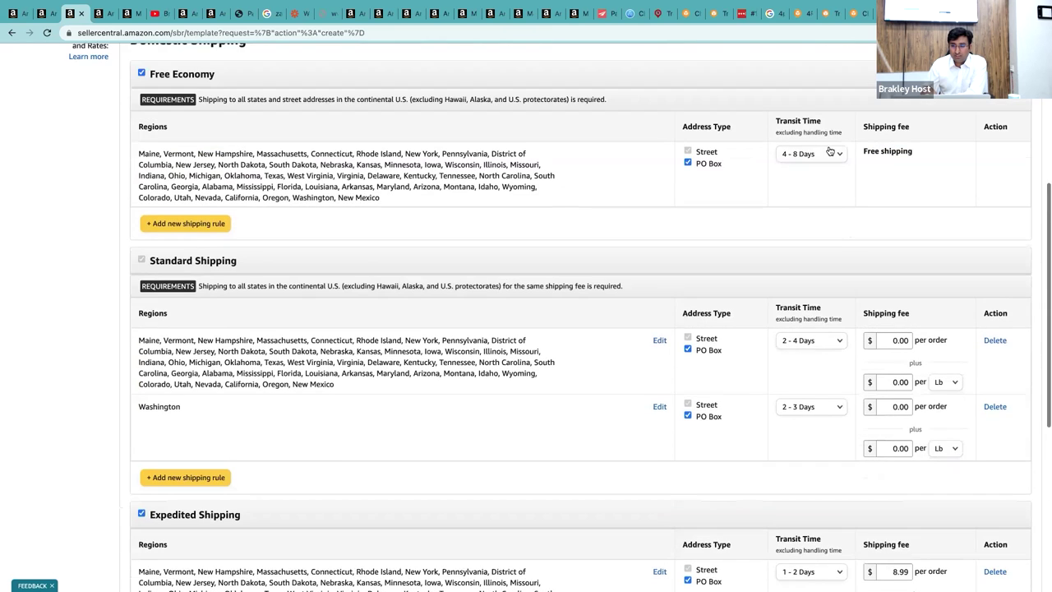
click(809, 153)
click(805, 165)
click(801, 342)
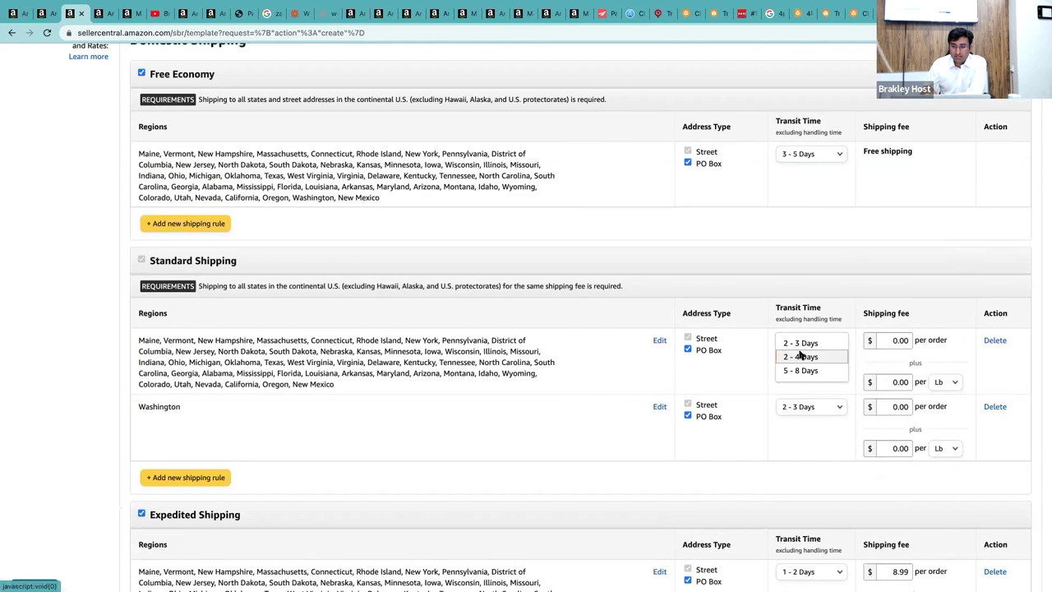
click(801, 355)
scroll(801, 357, down, 1)
click(800, 445)
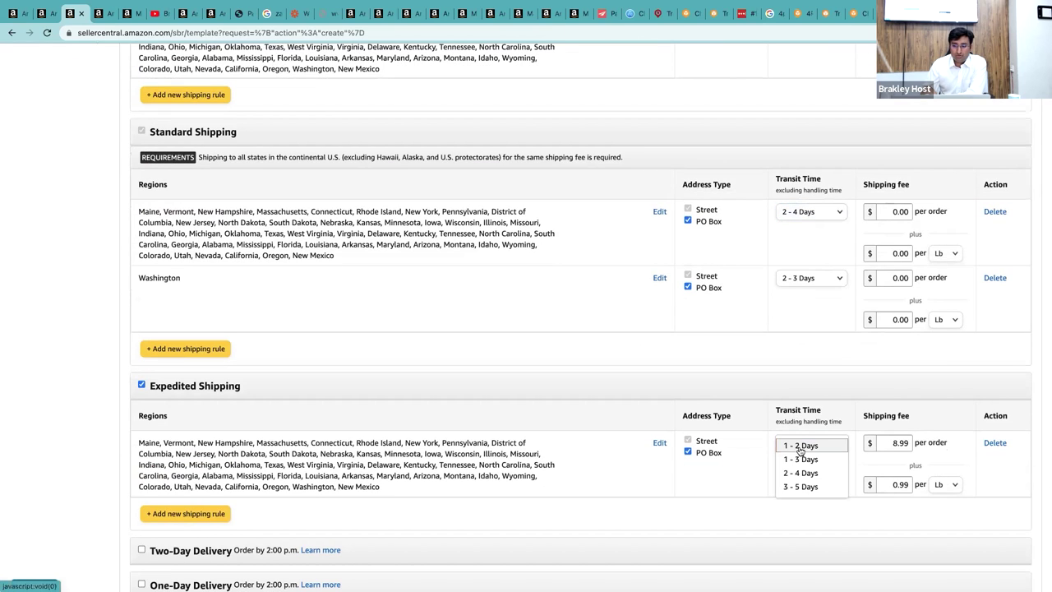
click(800, 460)
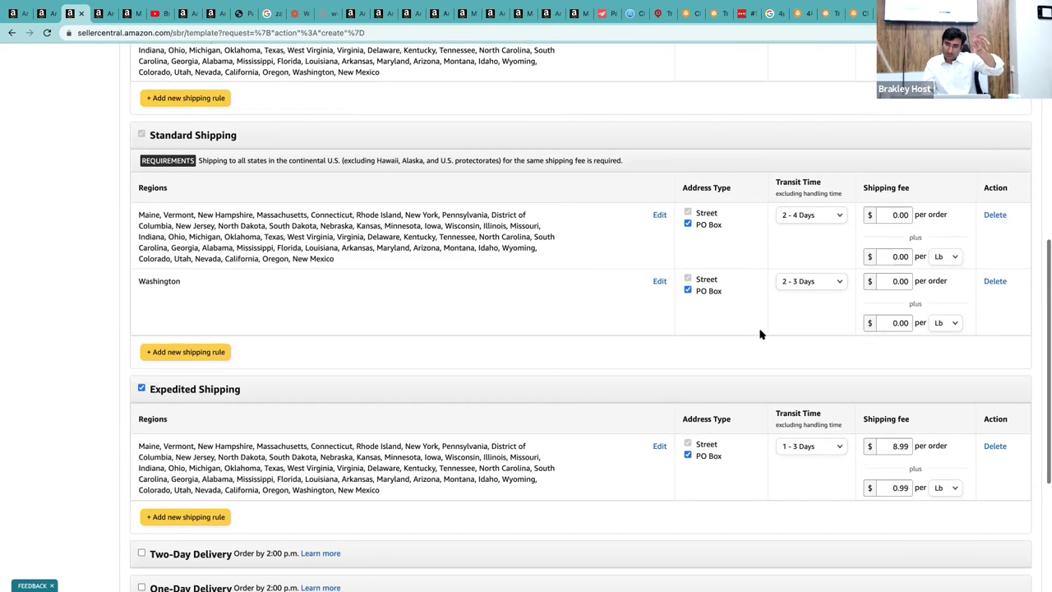
- Review the transit times and fees of the domestic shipping rules, including the Expedited Shipping per-order fee
scroll(760, 334, up, 1)
scroll(760, 333, down, 1)
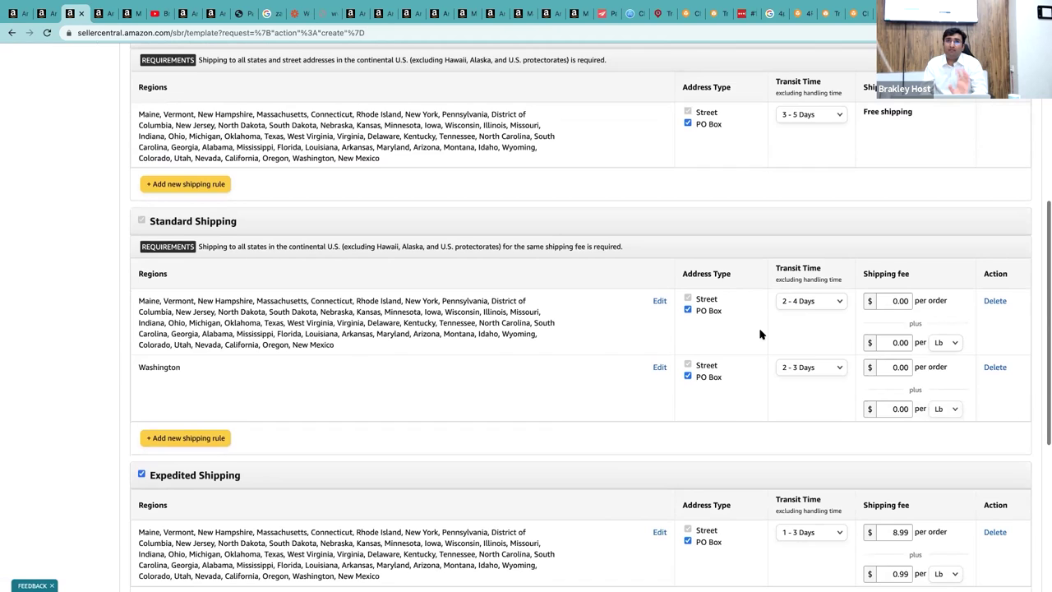
scroll(760, 334, up, 1)
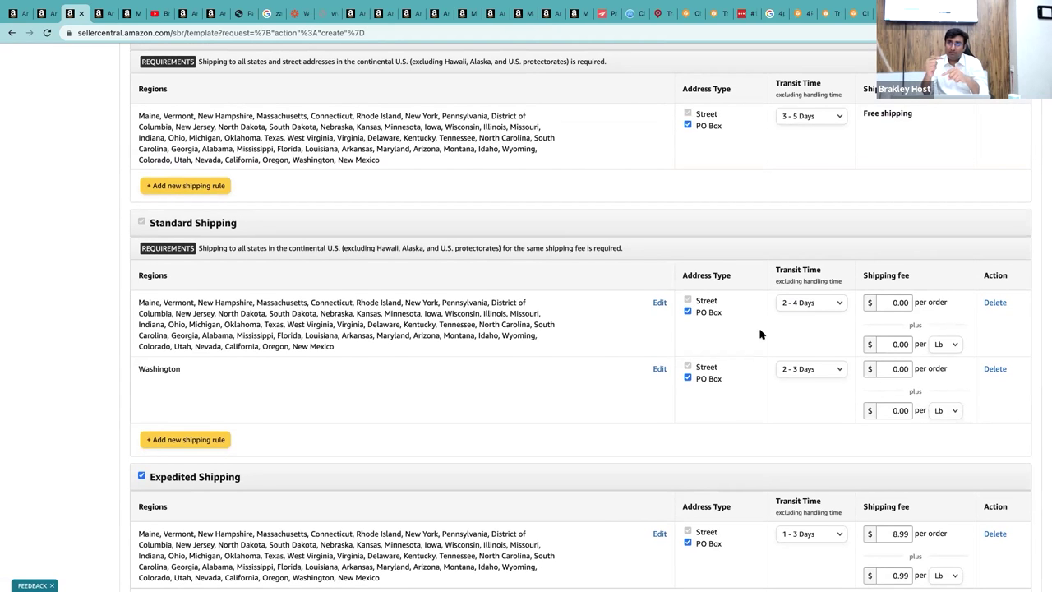
scroll(760, 333, down, 2)
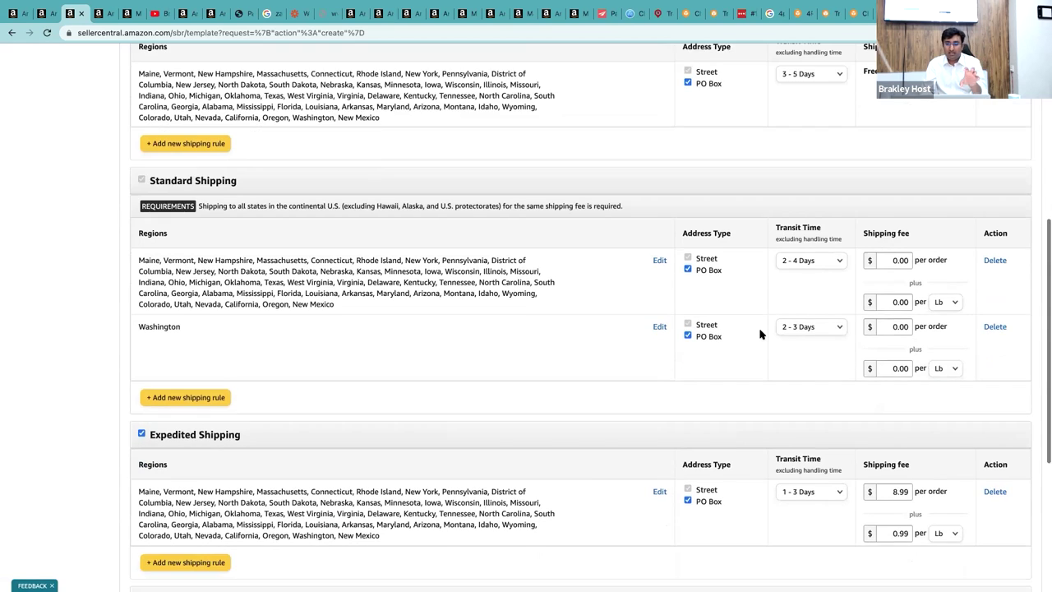
scroll(760, 334, down, 2)
scroll(760, 334, down, 1)
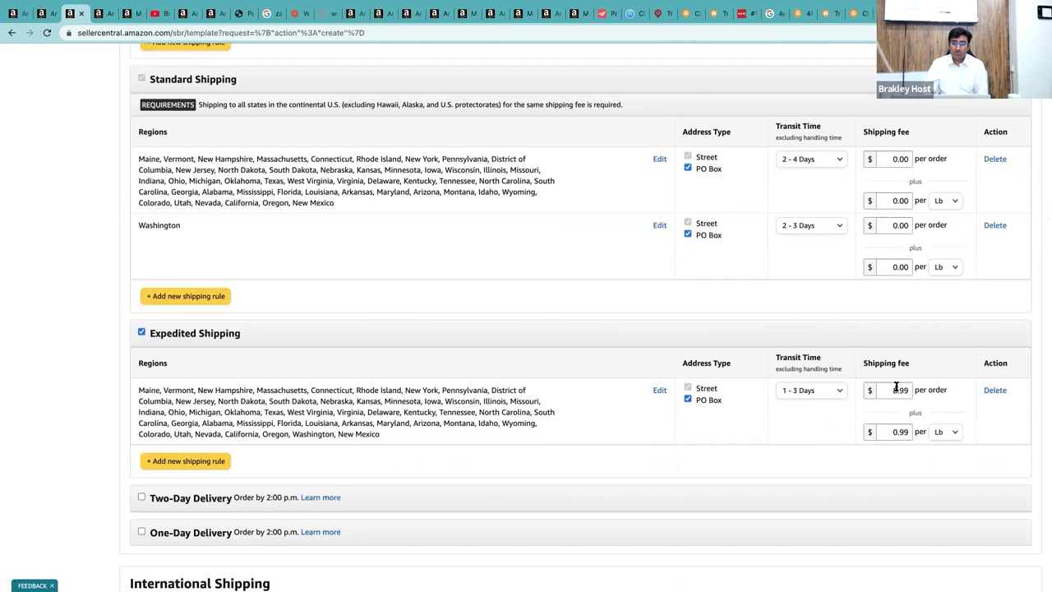
double_click(897, 390)
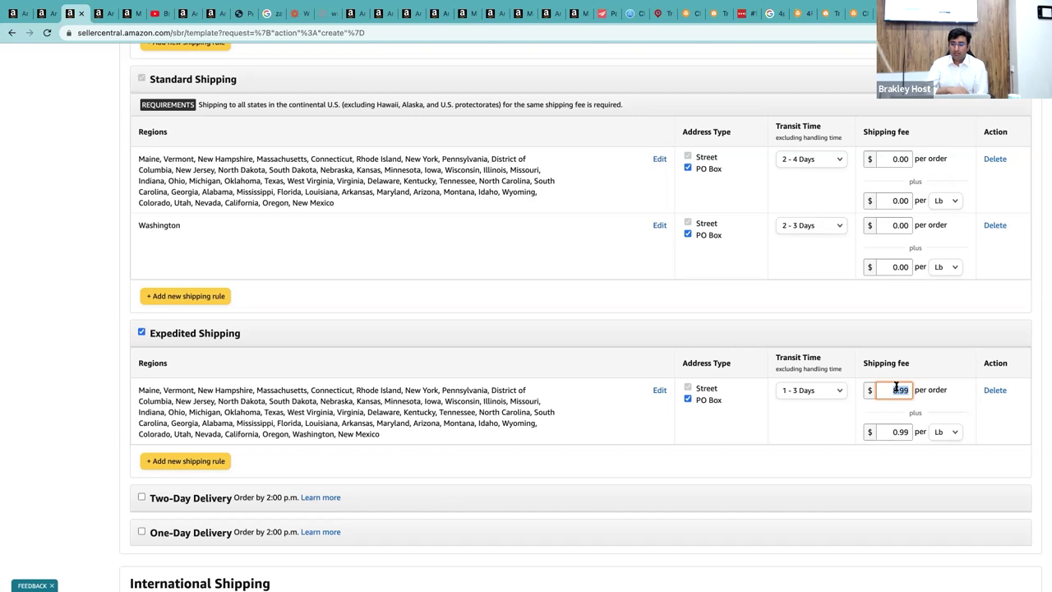
scroll(896, 387, up, 1)
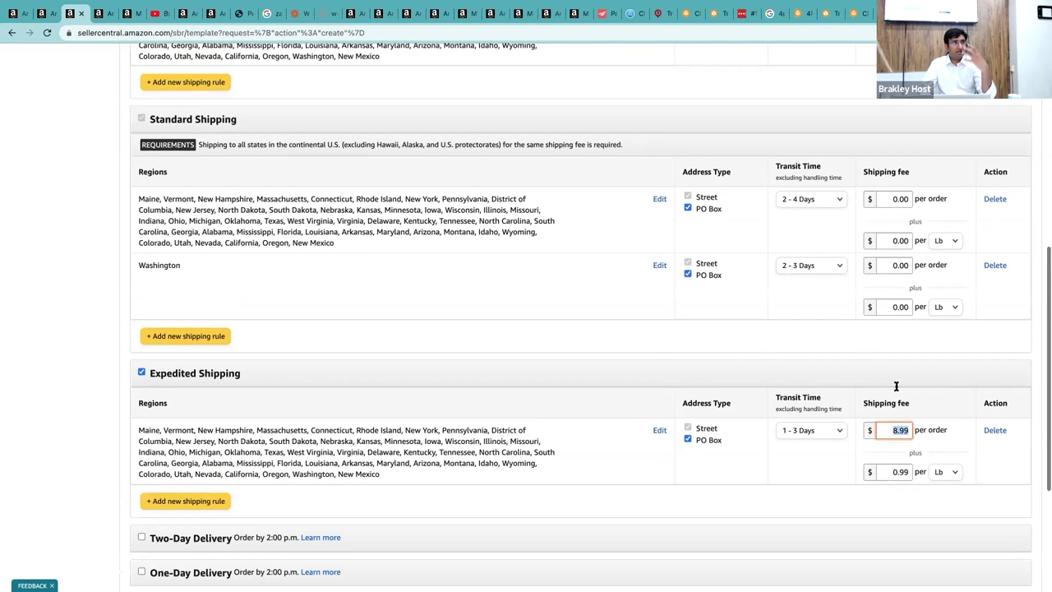
scroll(896, 386, down, 1)
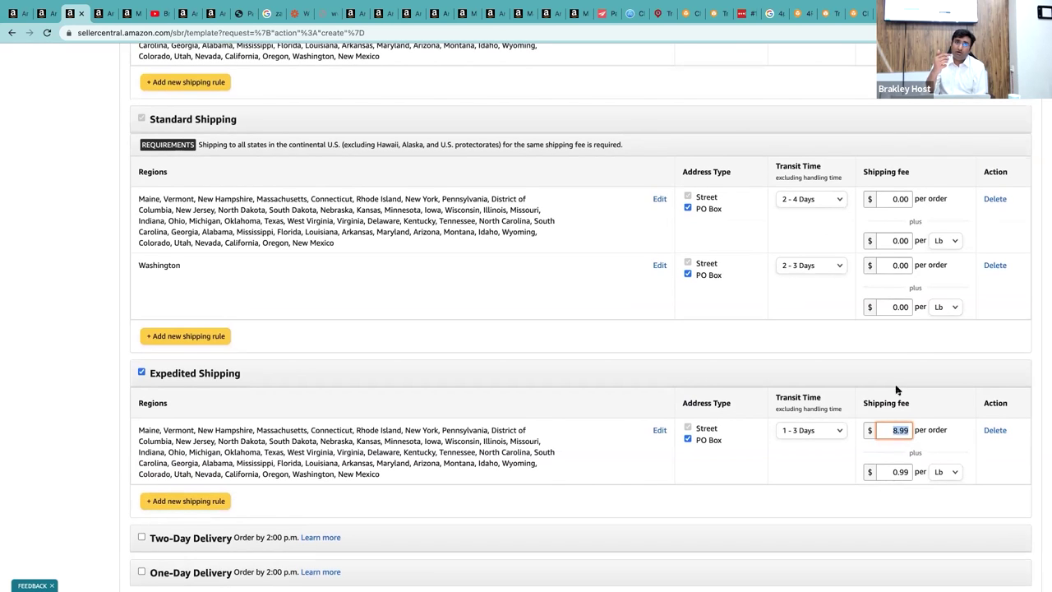
scroll(896, 388, up, 6)
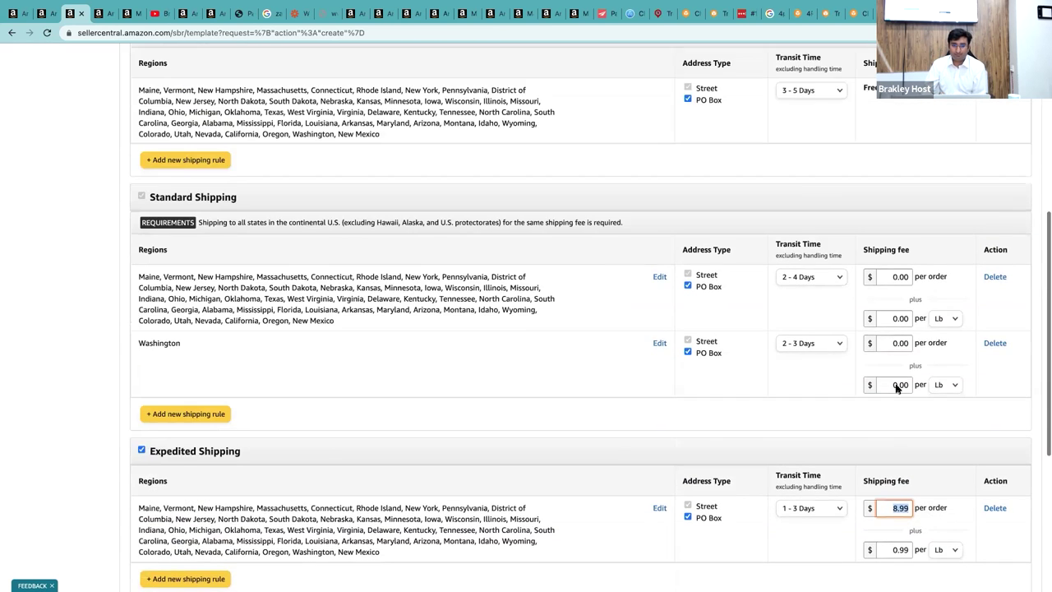
- Enable international Standard Shipping to see its default rule, and disable it again
scroll(322, 170, down, 10)
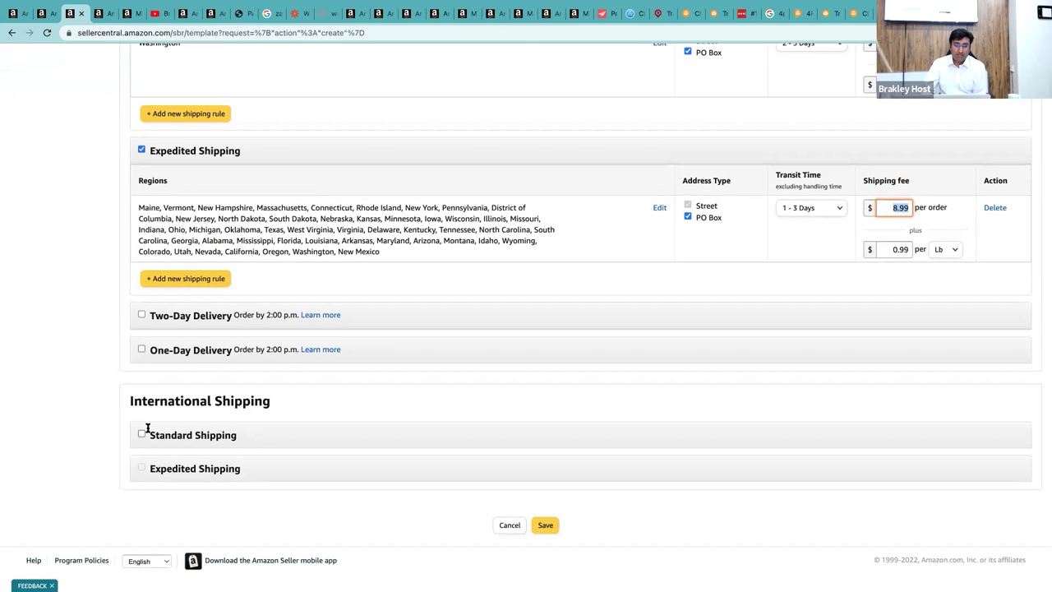
click(142, 433)
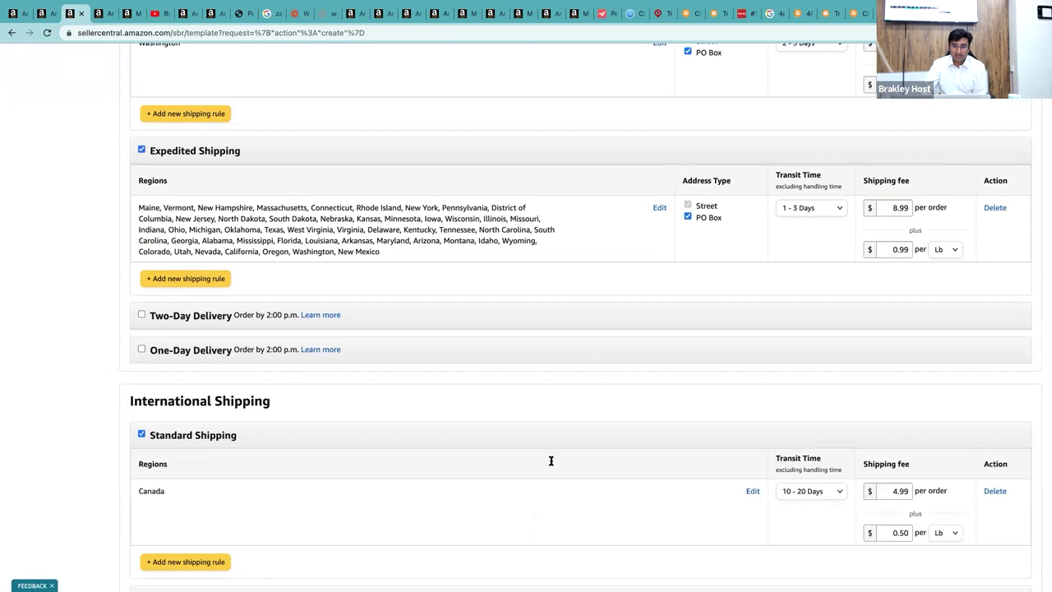
click(140, 433)
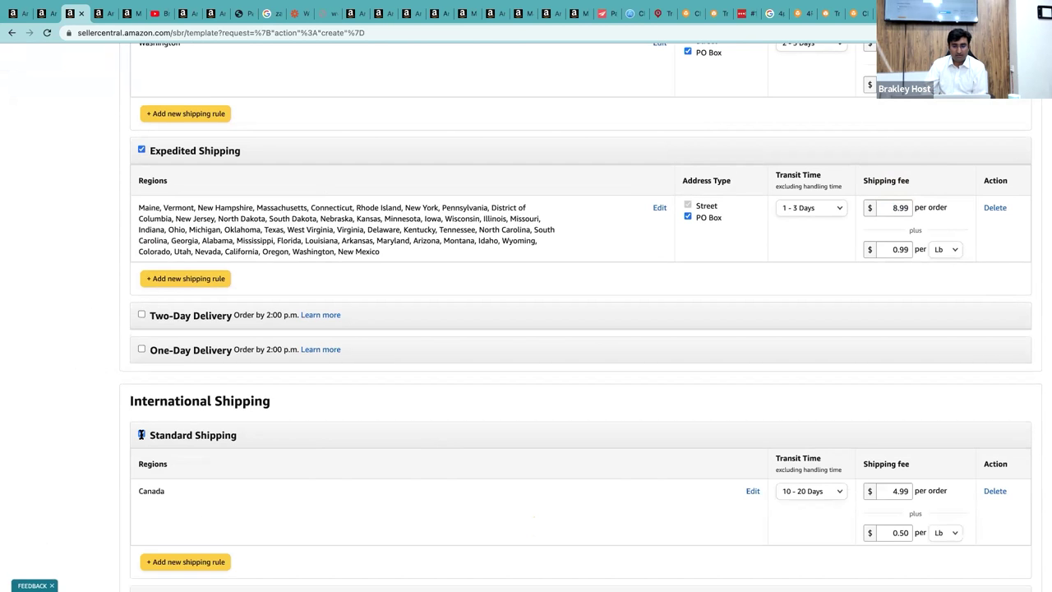
click(614, 368)
scroll(613, 369, up, 10)
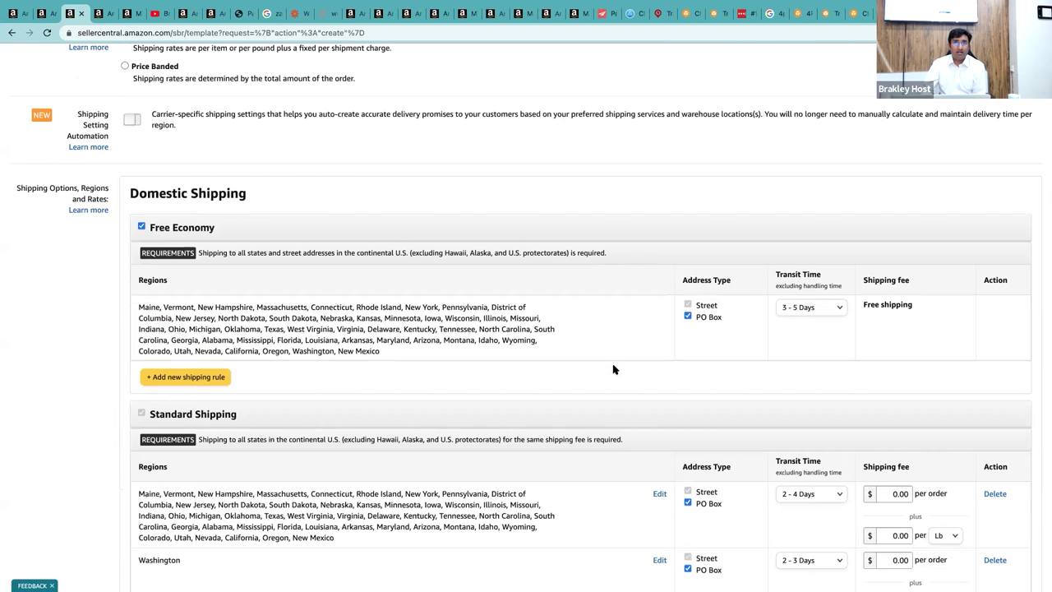
- Switch to the Google search page, search for "bfpo", and read what the abbreviation stands for
click(273, 15)
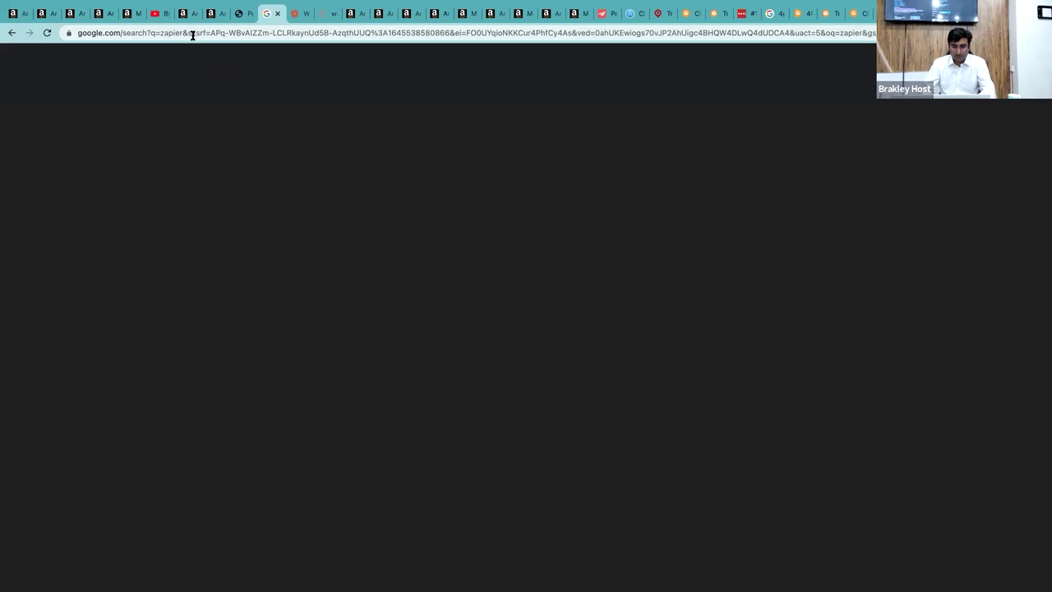
triple_click(136, 69)
text(bfpo)
key(Return)
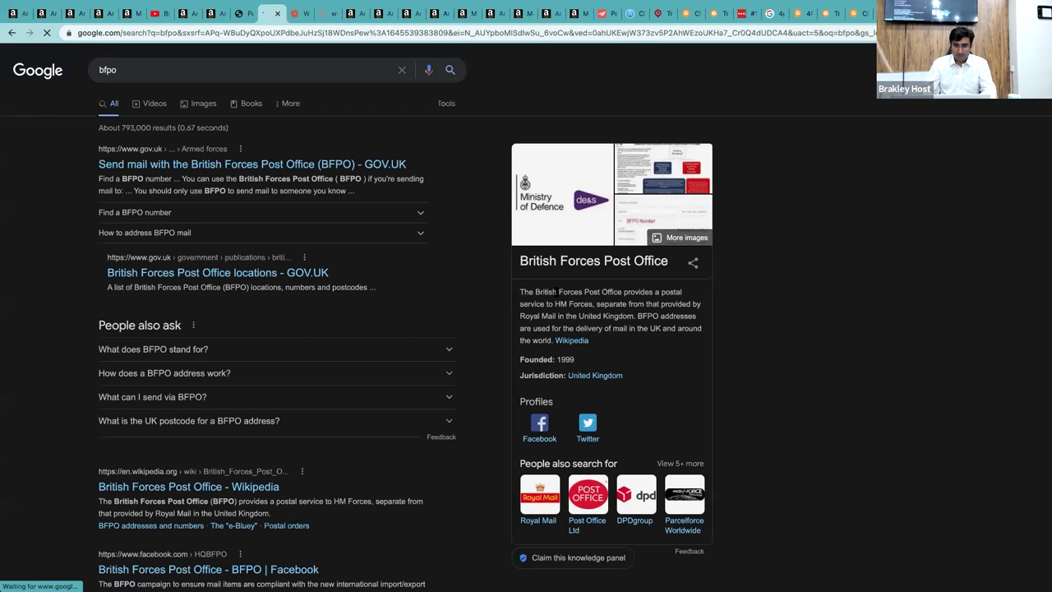
triple_click(594, 261)
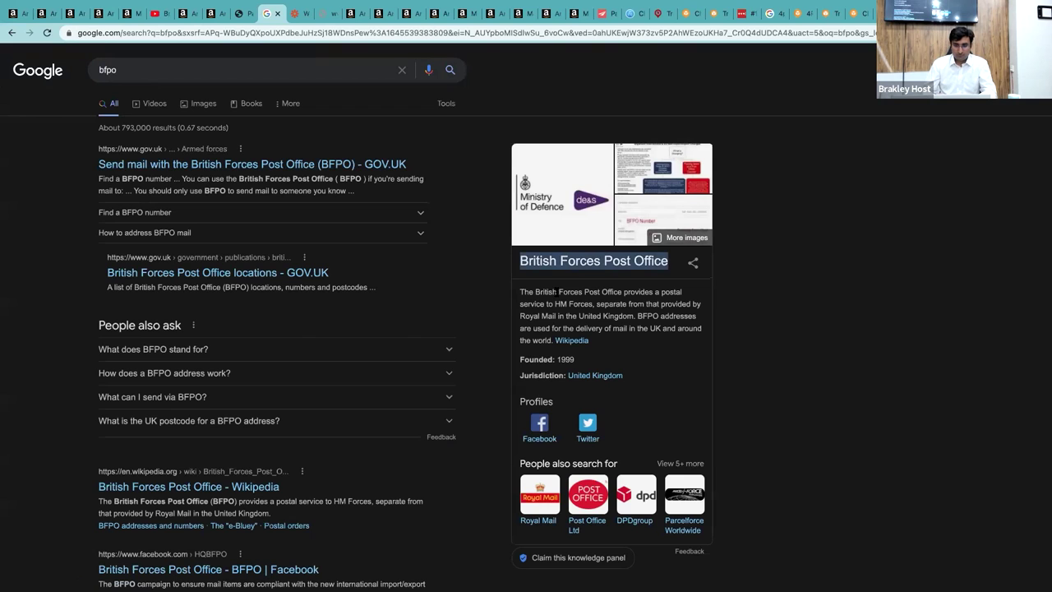
- Return to the Seller Central shipping template, leave it without saving, and open the general shipping settings
click(67, 14)
scroll(247, 193, down, 4)
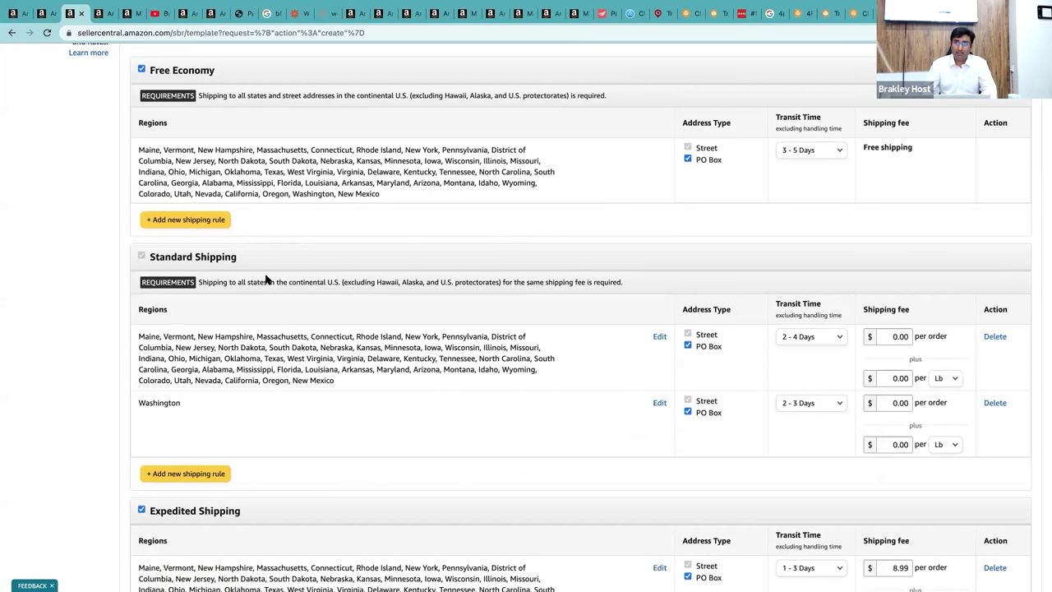
scroll(137, 159, up, 8)
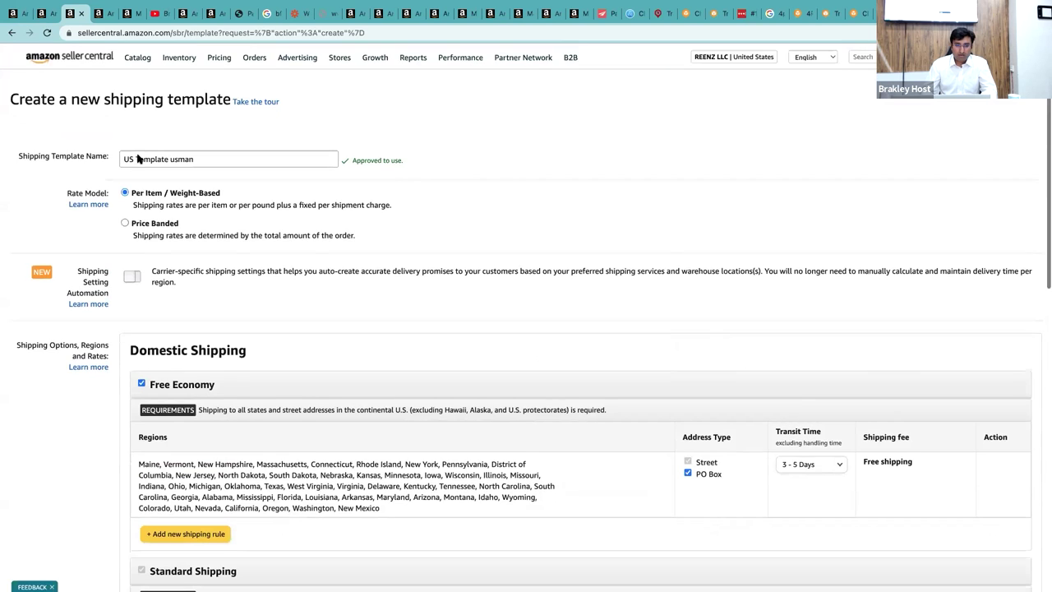
click(13, 32)
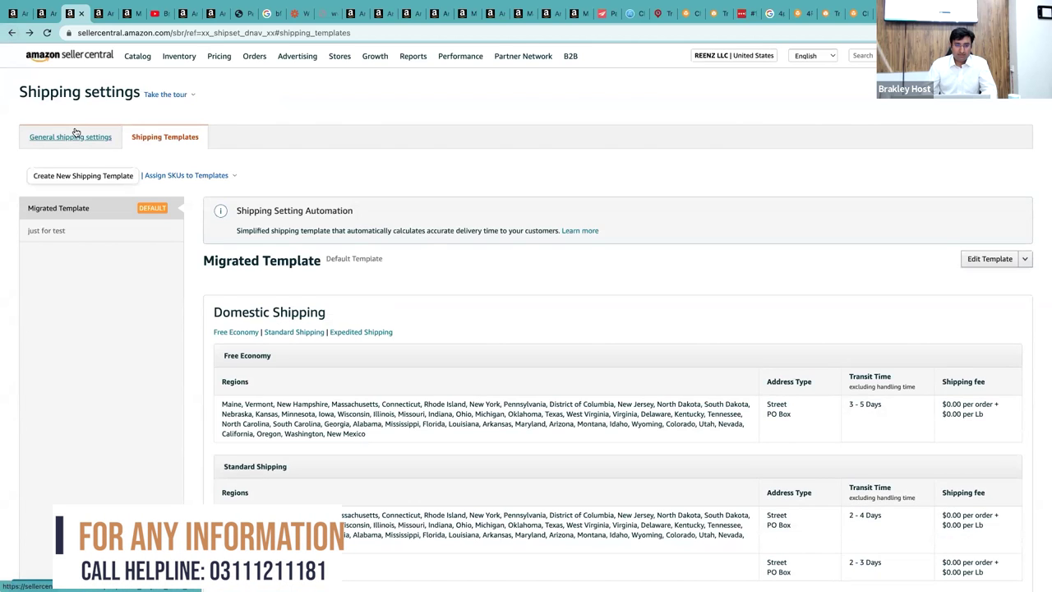
click(74, 135)
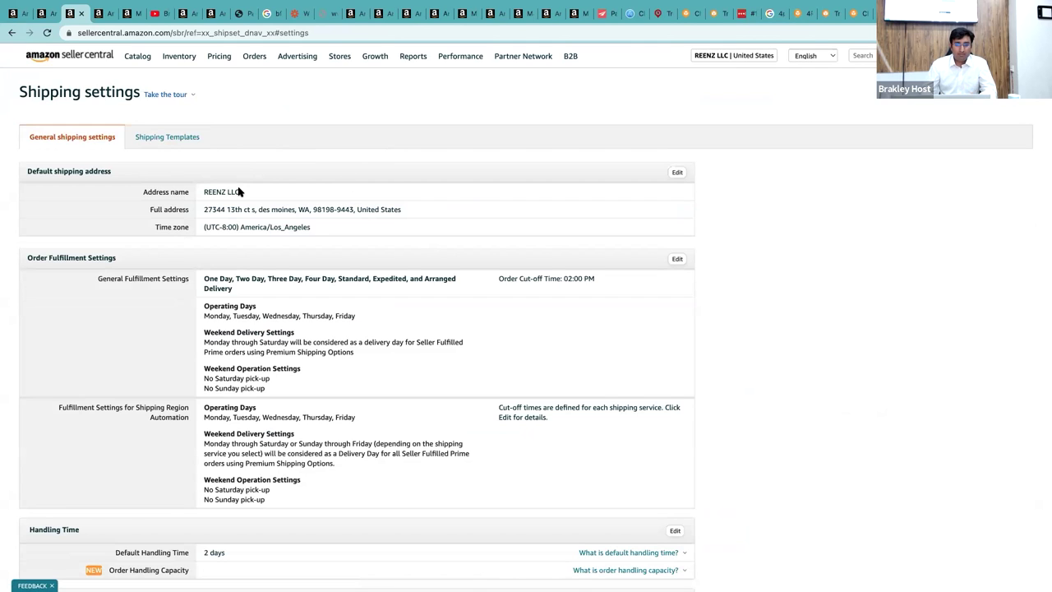
- Check the default shipping address in the general shipping settings, with a brief look at the shipping templates
drag(216, 208, 670, 177)
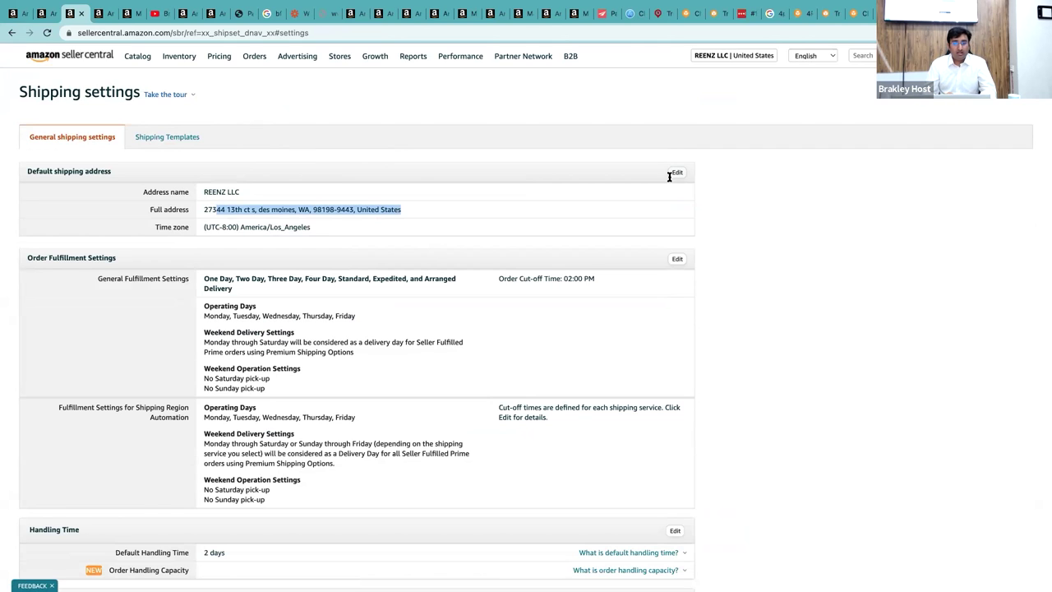
click(204, 140)
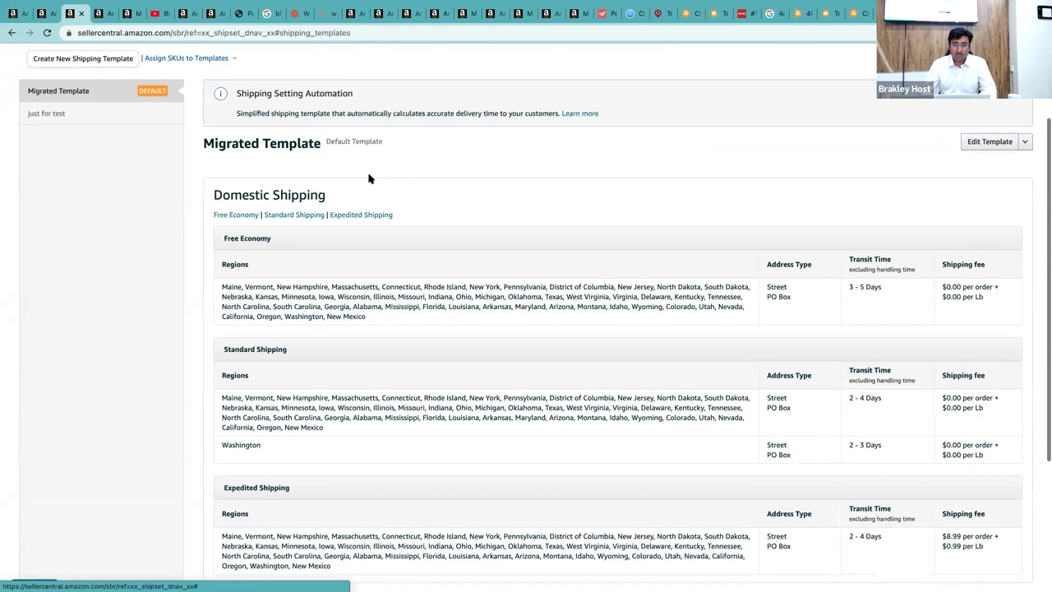
scroll(134, 93, up, 3)
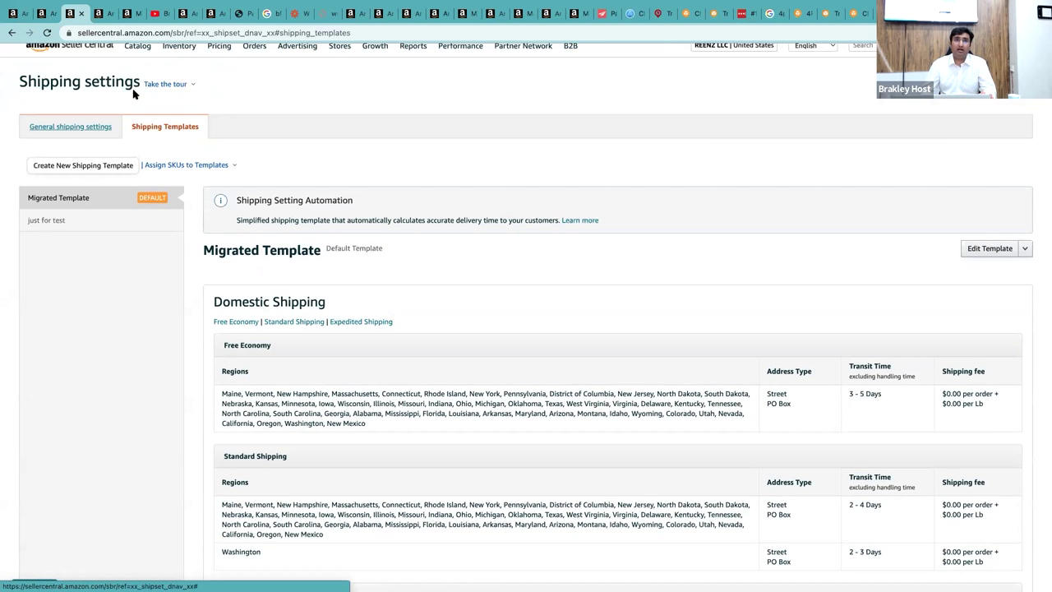
click(90, 123)
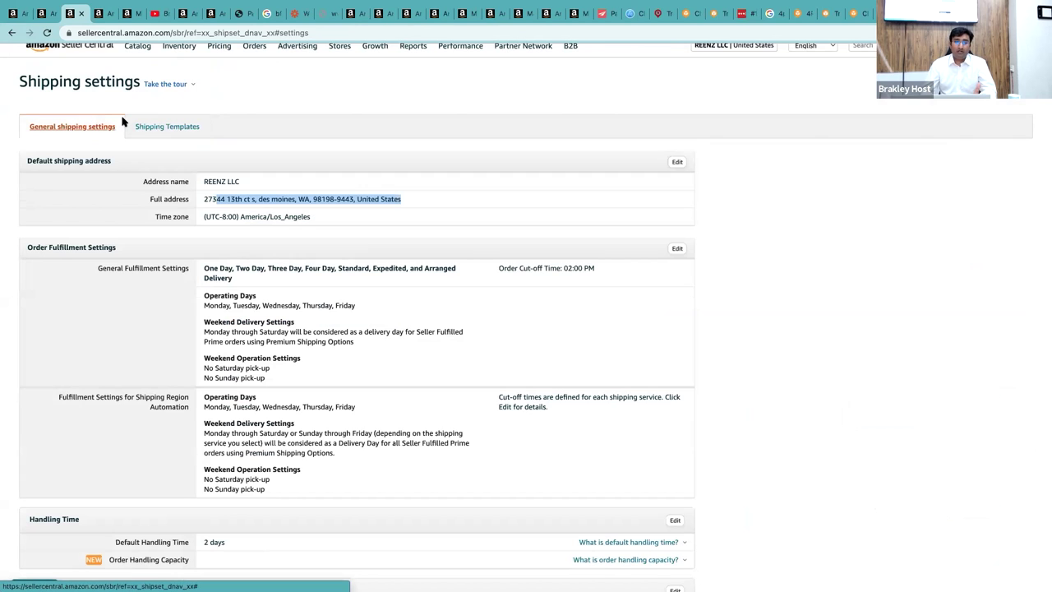
triple_click(369, 199)
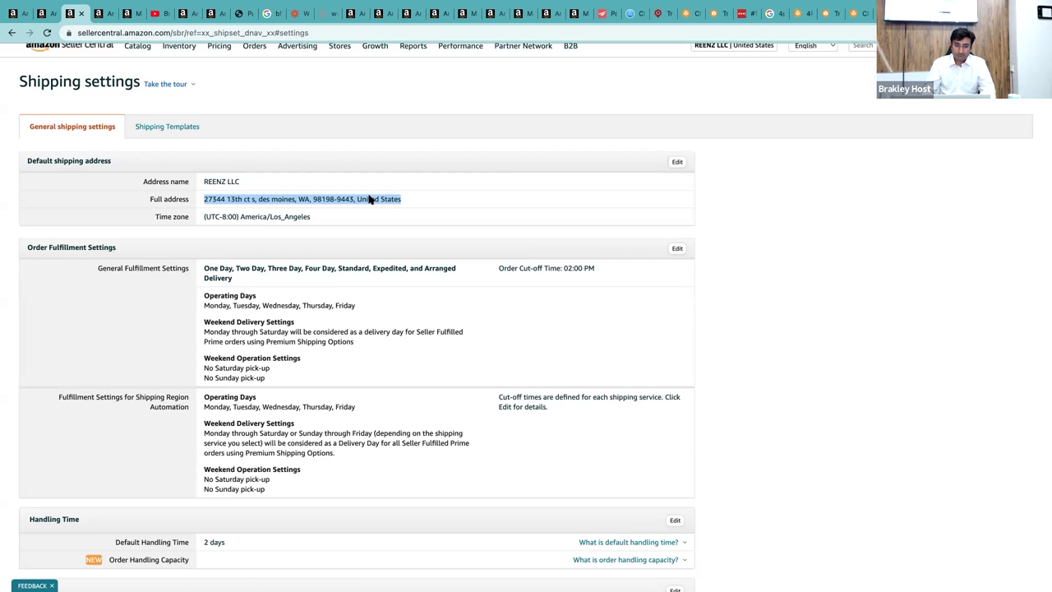
- Open the order fulfillment settings for editing, review the carrier pick-up, cut-off and weekend options, and save them
scroll(369, 198, down, 3)
click(677, 134)
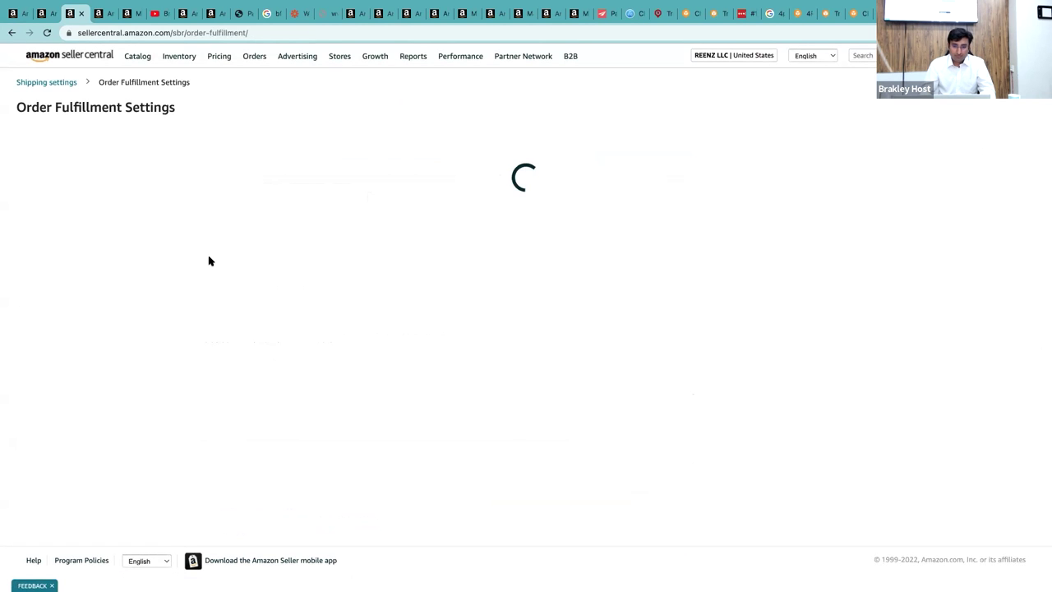
scroll(372, 260, down, 10)
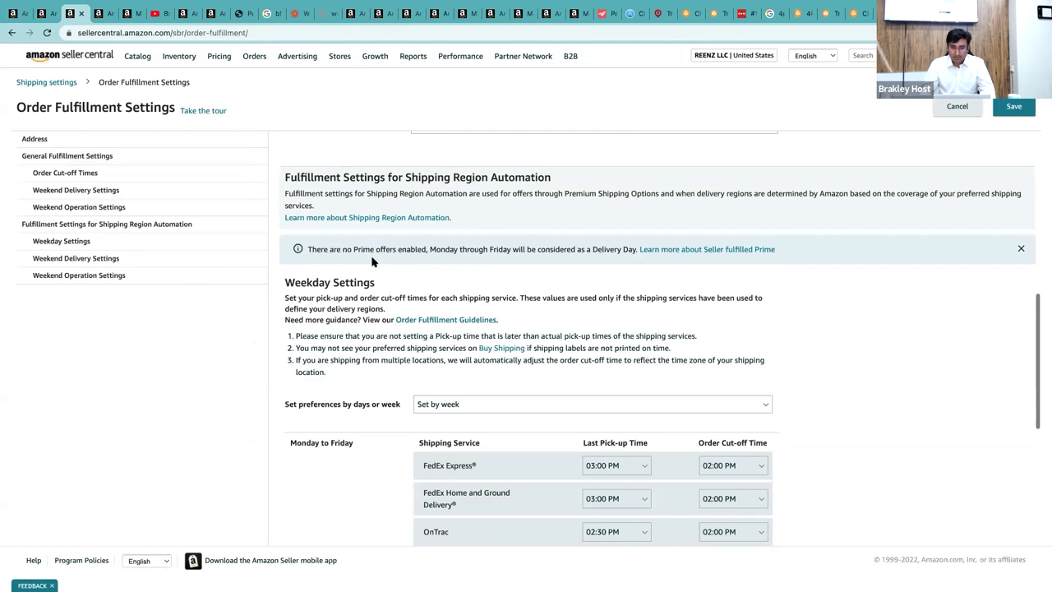
scroll(371, 261, down, 5)
scroll(372, 260, up, 3)
scroll(390, 270, down, 3)
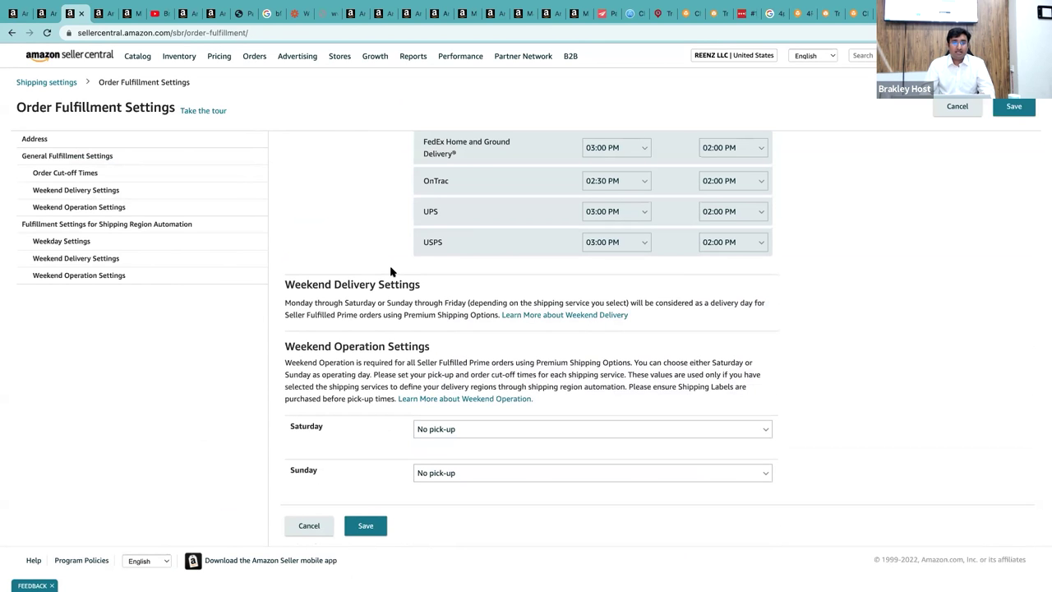
click(353, 516)
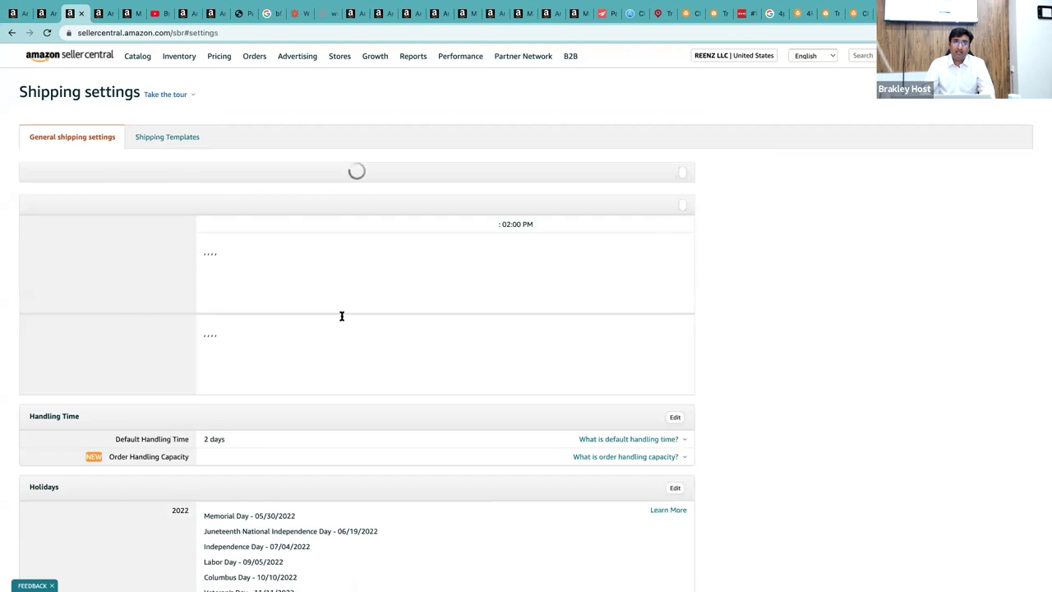
- Open the handling time settings and save the default handling time as 2 days
scroll(342, 315, down, 5)
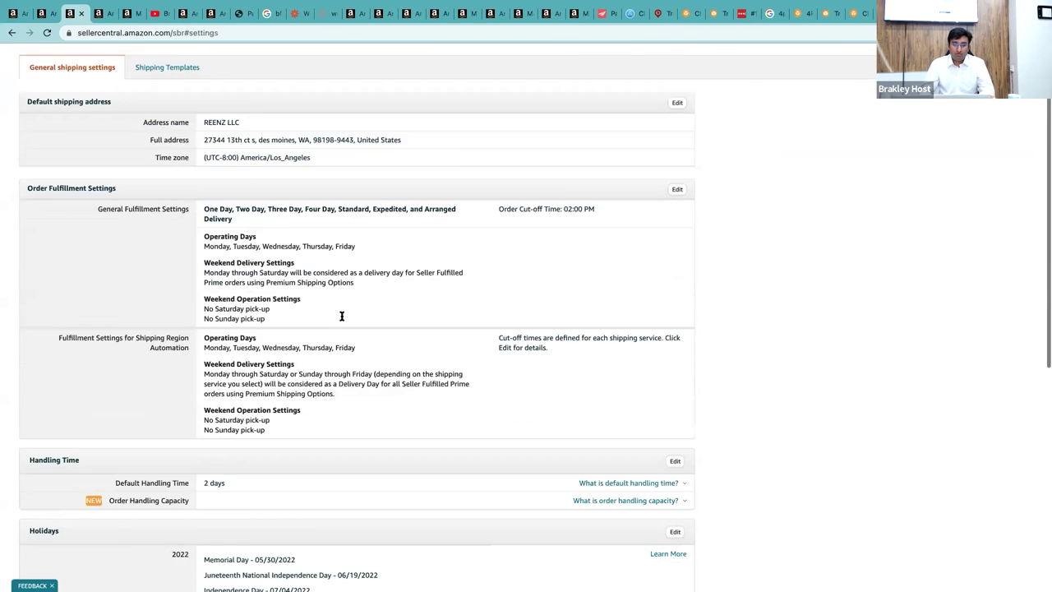
scroll(294, 262, up, 1)
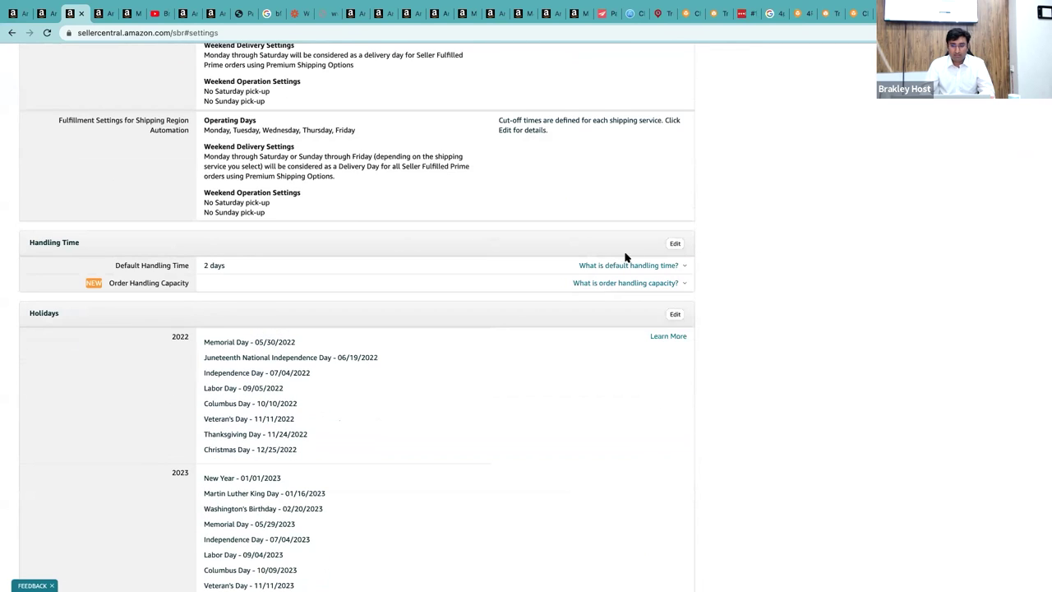
click(675, 244)
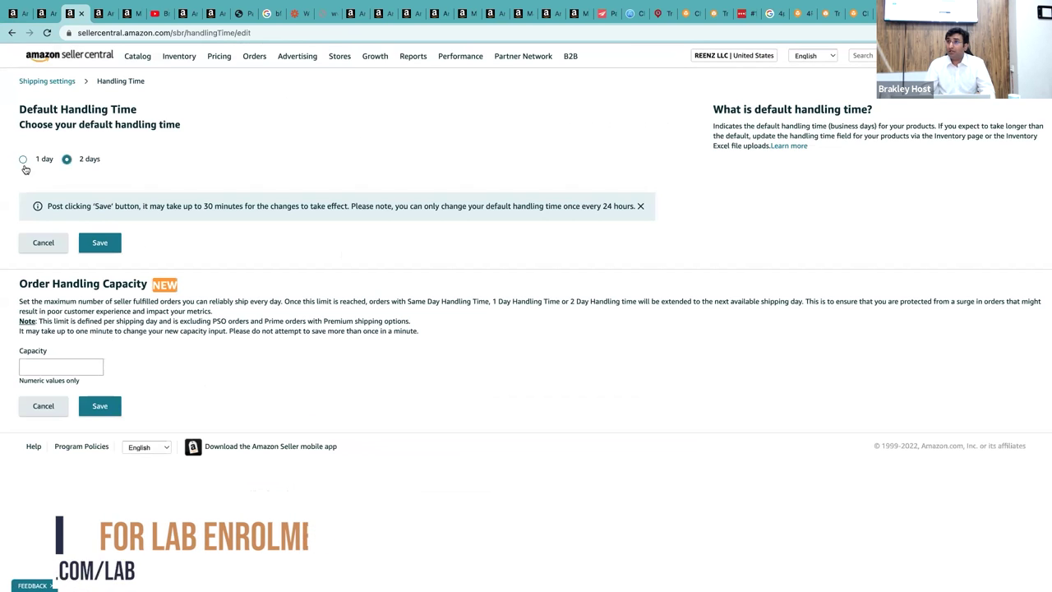
click(96, 244)
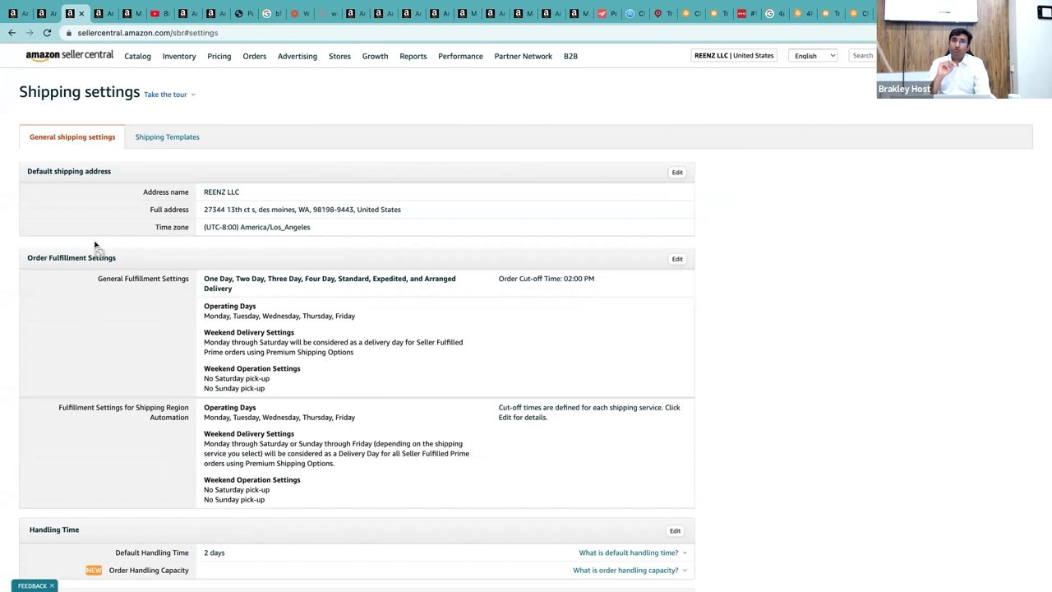
- Review the operating days listed under the general fulfillment settings
scroll(94, 244, down, 2)
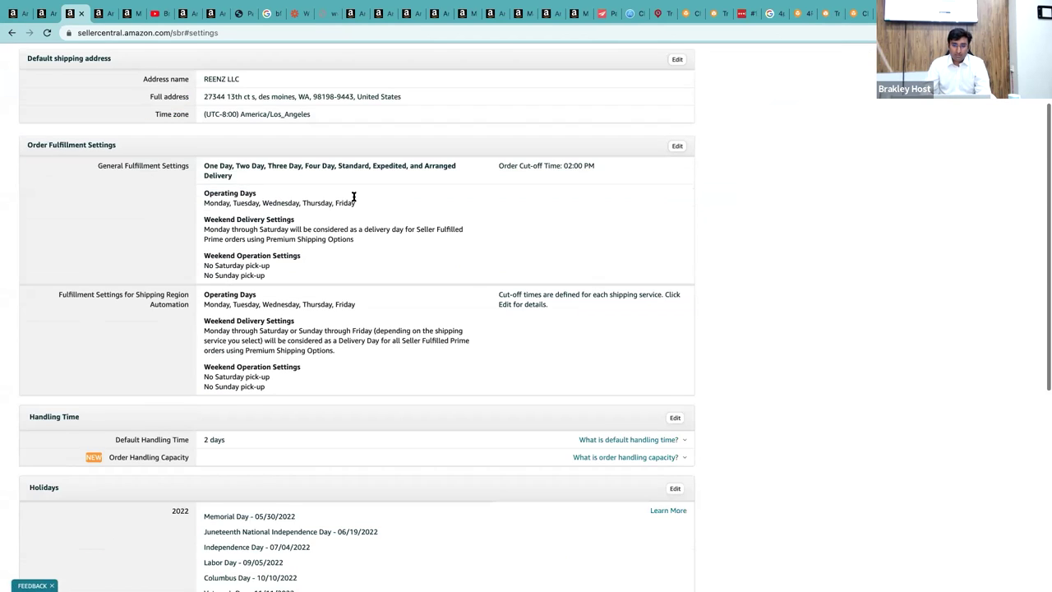
drag(362, 201, 204, 202)
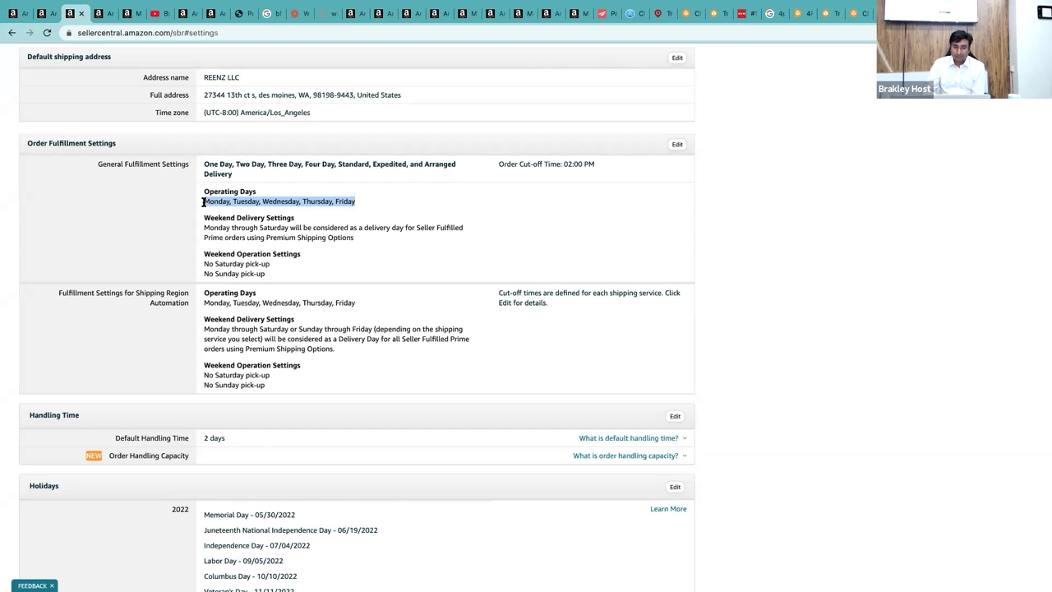
scroll(203, 202, down, 1)
scroll(203, 202, up, 5)
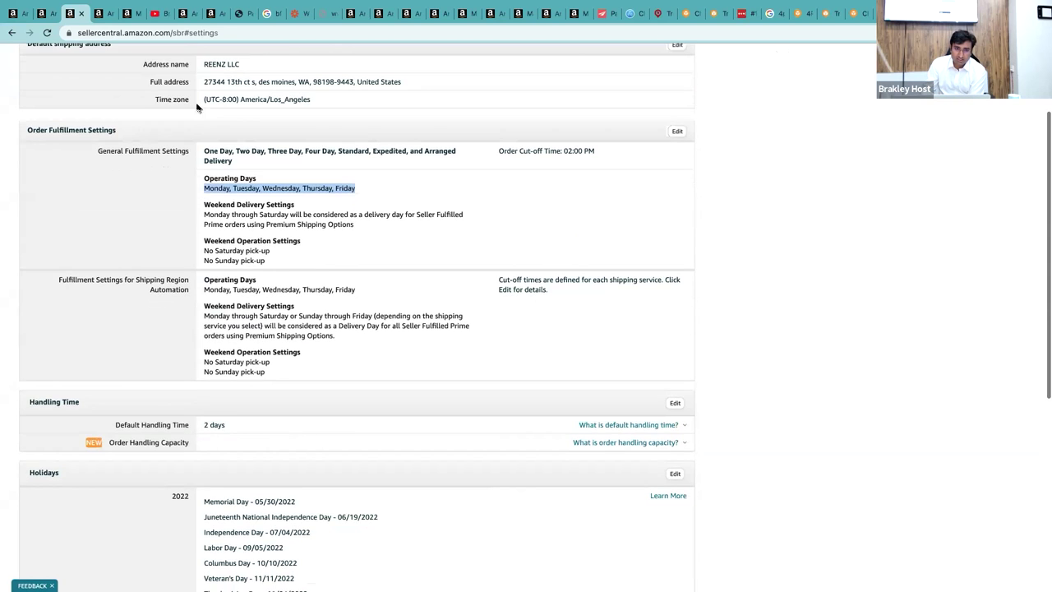
- Start a new automated pricing rule of type Competitive Lowest Price, named with a first name followed by 1.8
mouse_move(219, 57)
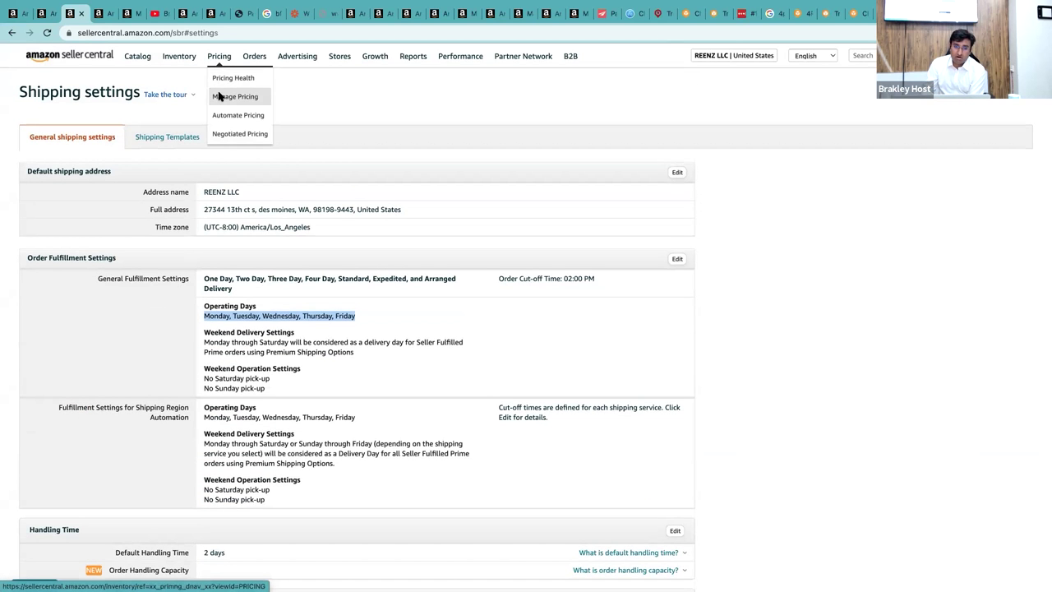
click(218, 96)
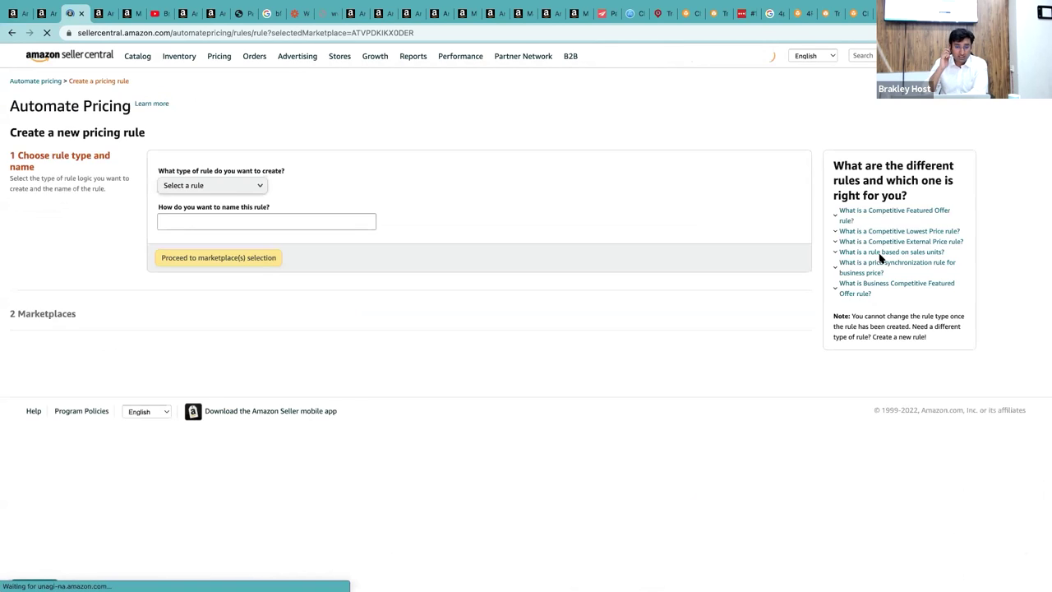
click(244, 182)
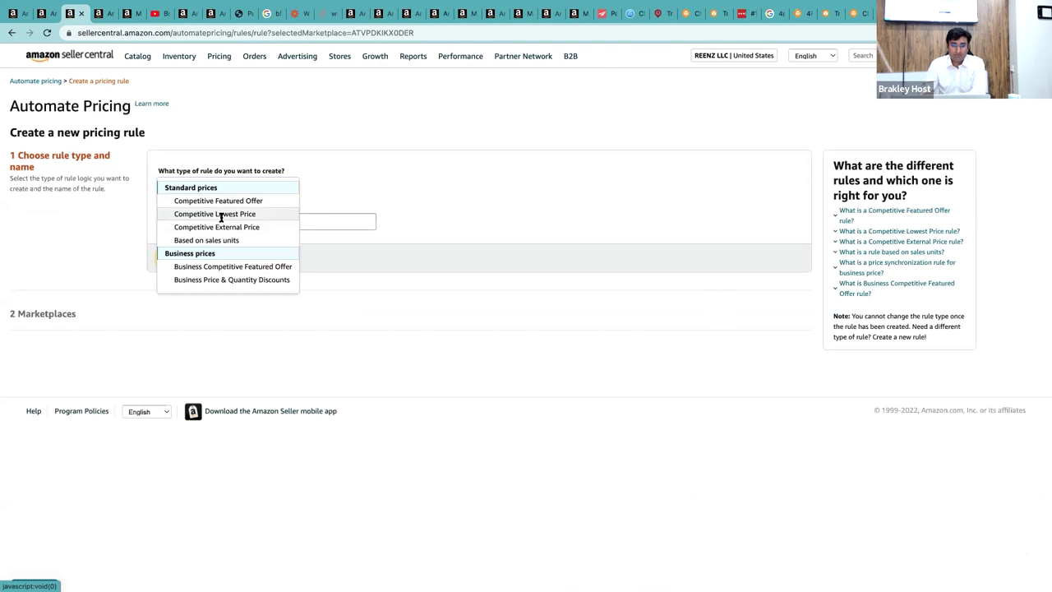
click(220, 216)
click(221, 223)
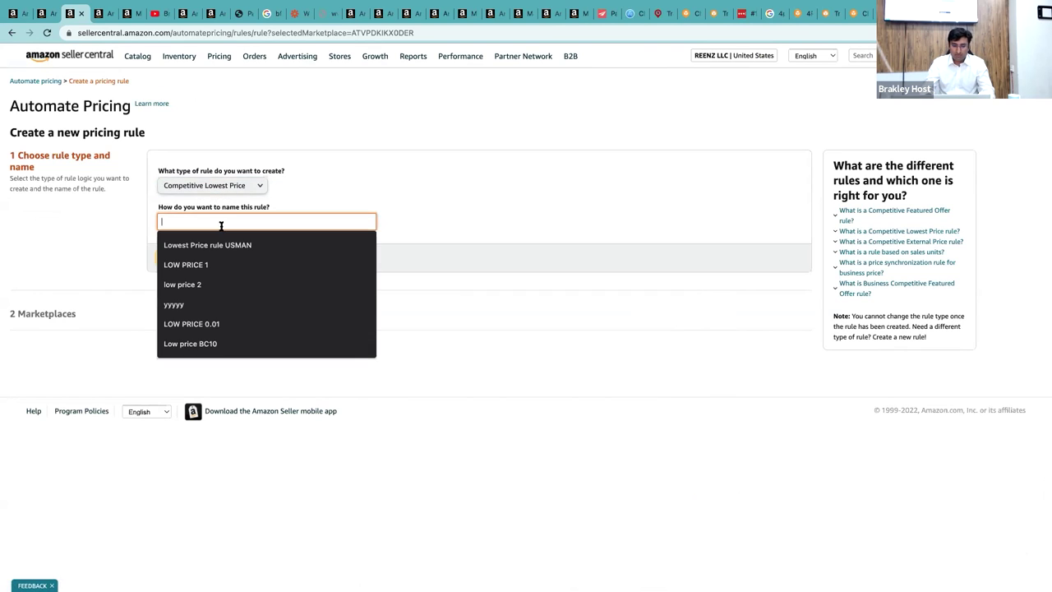
text(usman 1)
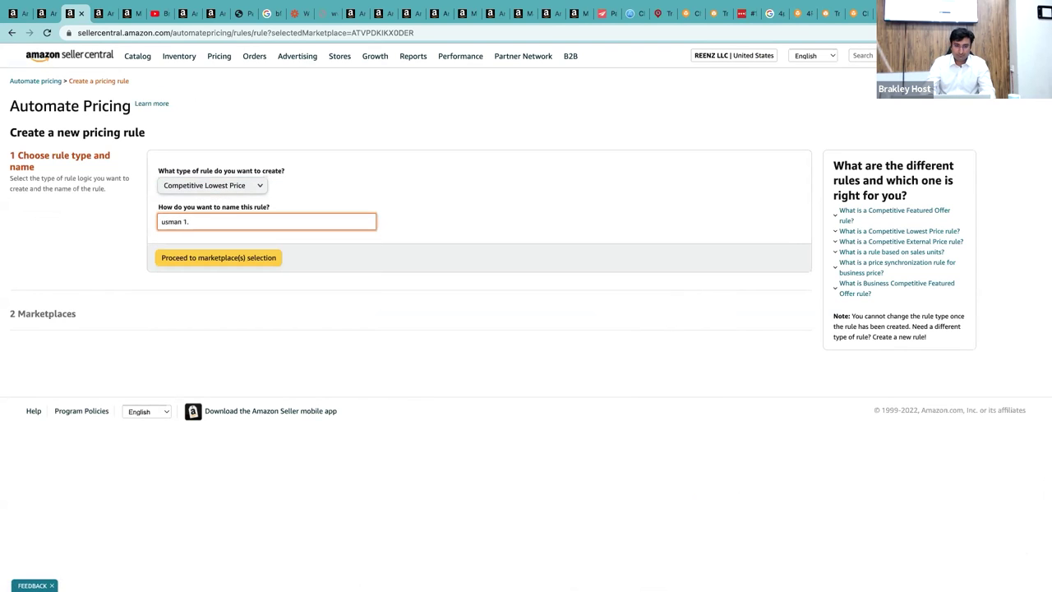
text(.87)
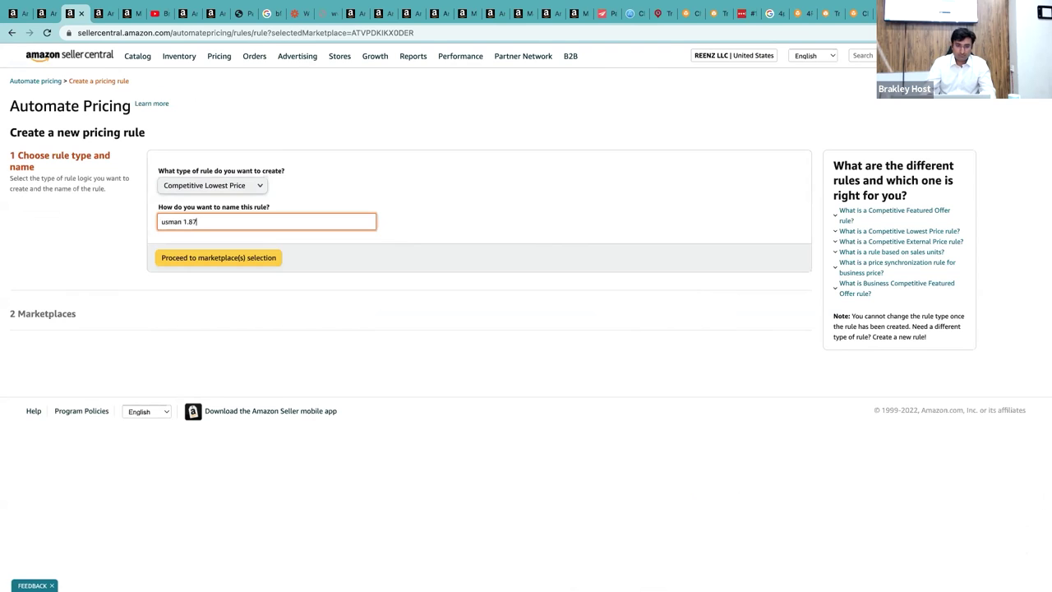
key(BackSpace)
click(214, 258)
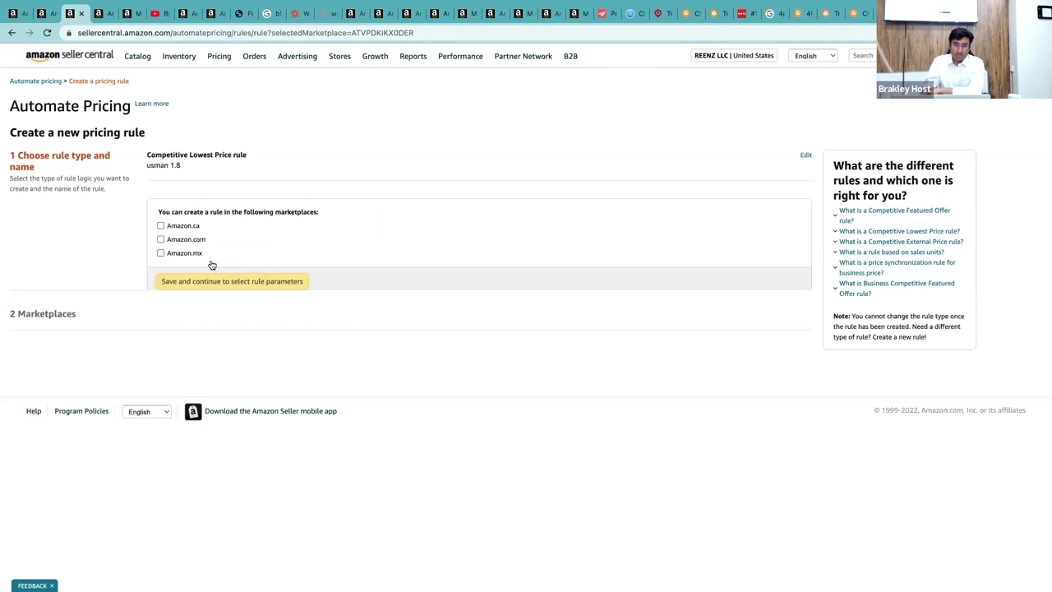
- Apply the rule to Amazon.com and set its pricing action to stay below the lowest price by $0.01
click(198, 240)
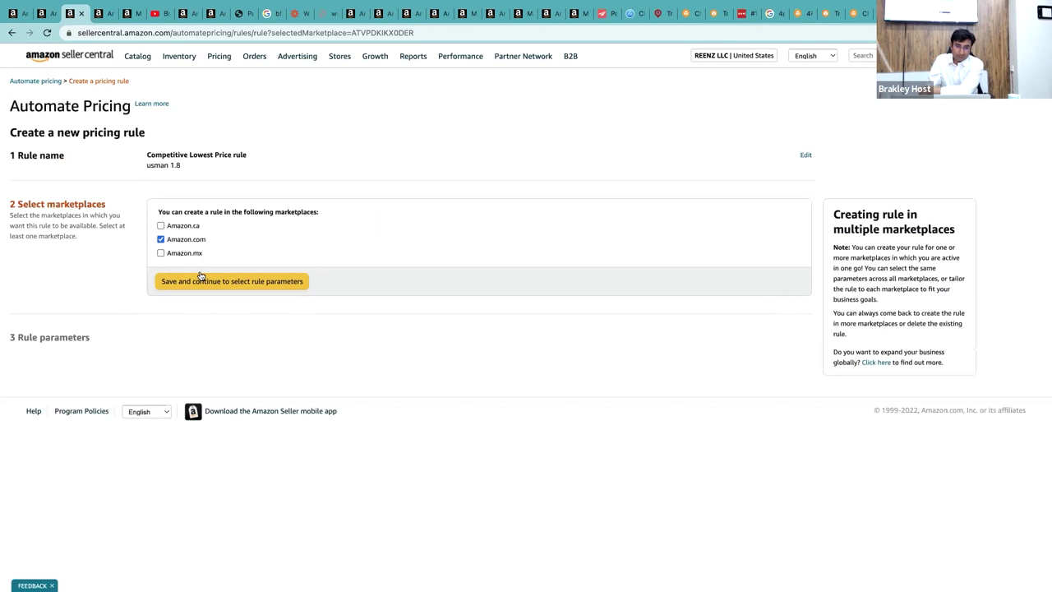
click(271, 281)
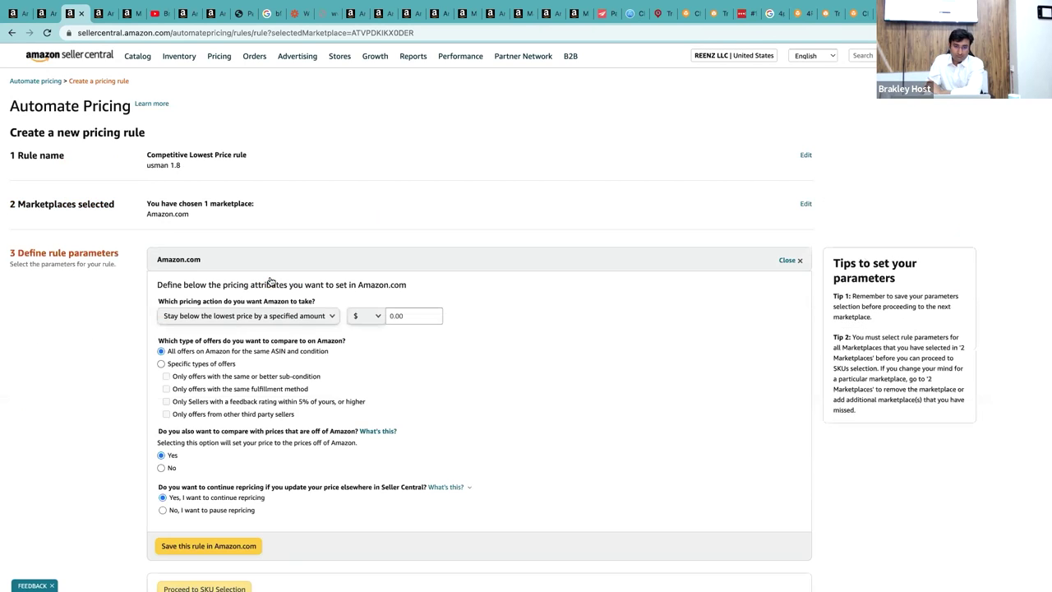
scroll(271, 281, down, 1)
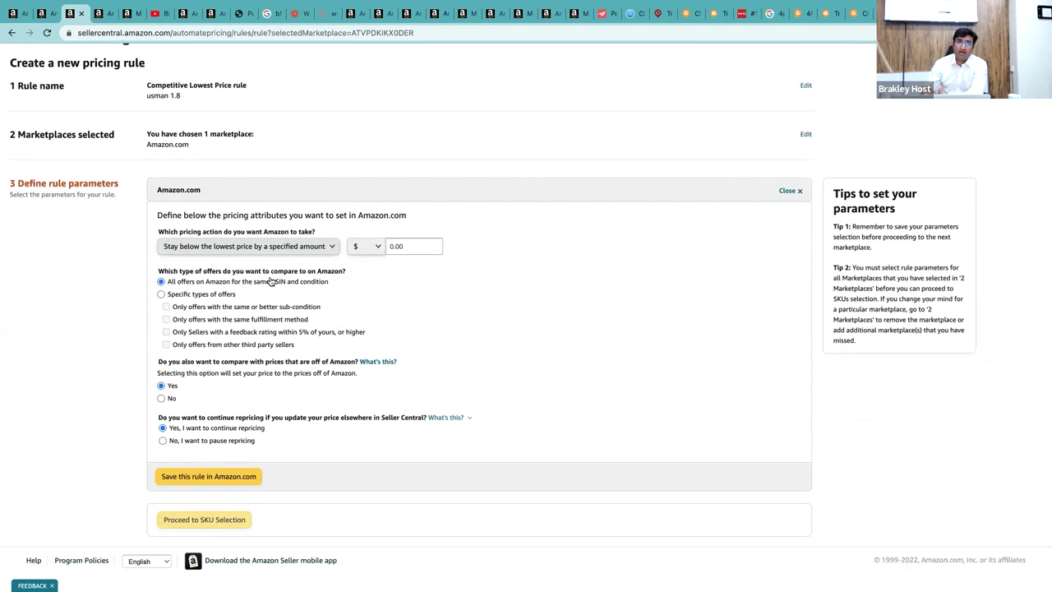
key(space)
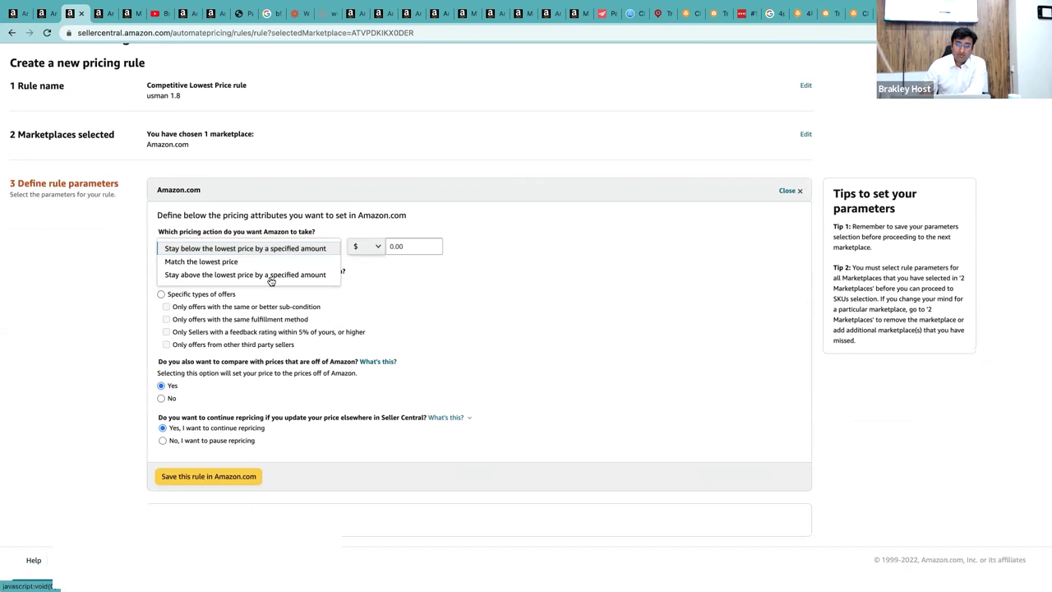
key(Return)
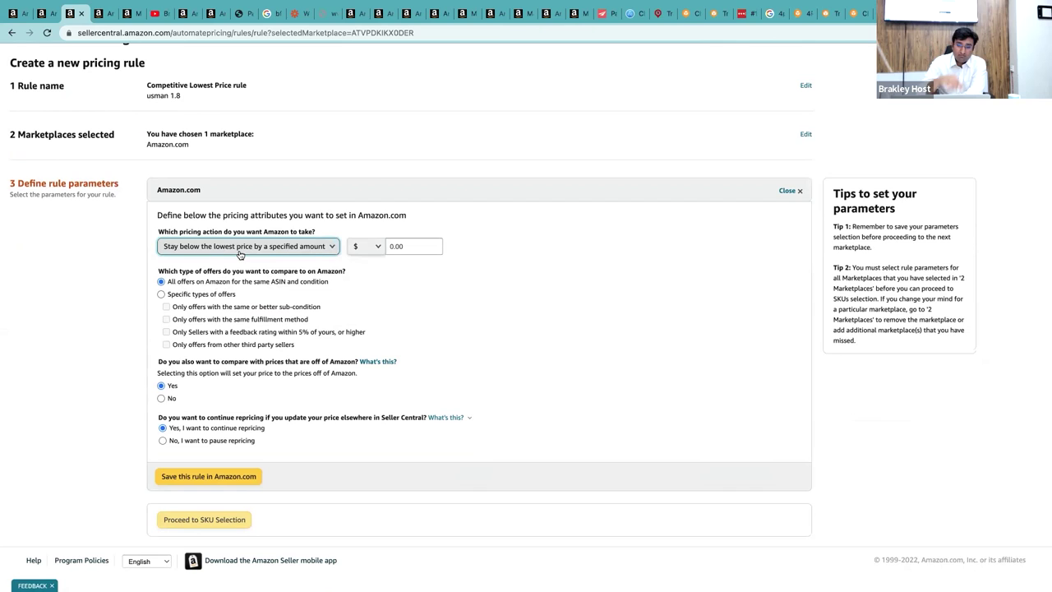
click(387, 248)
text(0.01)
key(Tab)
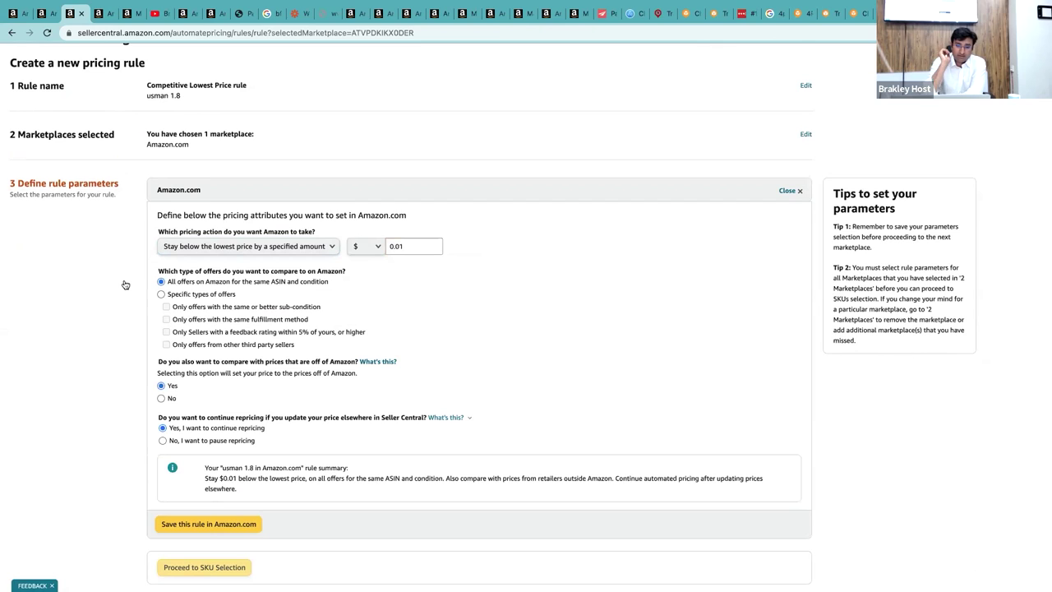
- Limit the comparison to specific offers: same or better sub-condition, same fulfillment method, and other third party sellers
click(197, 290)
click(202, 302)
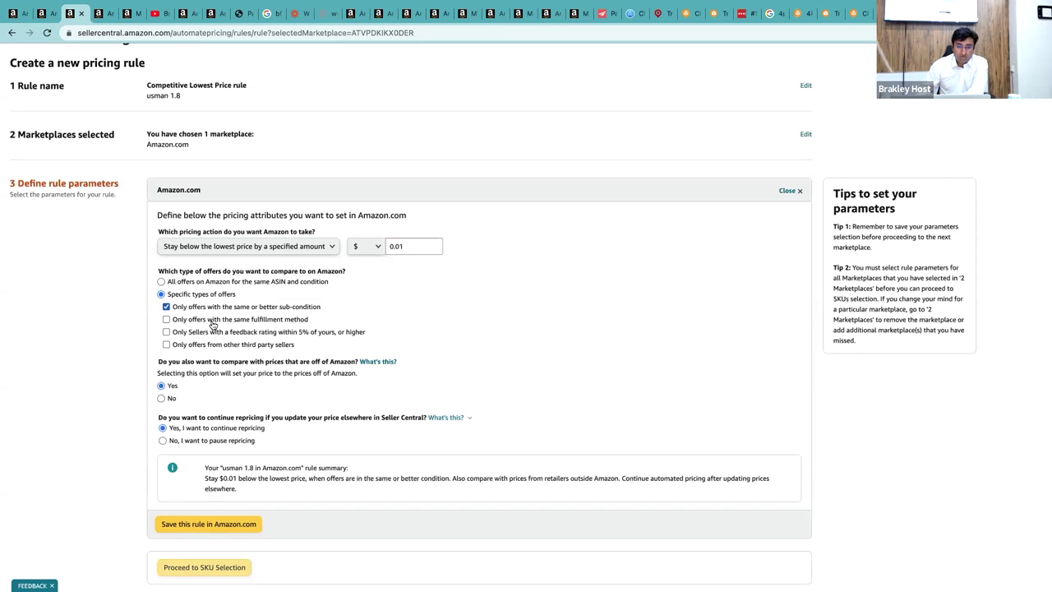
click(212, 322)
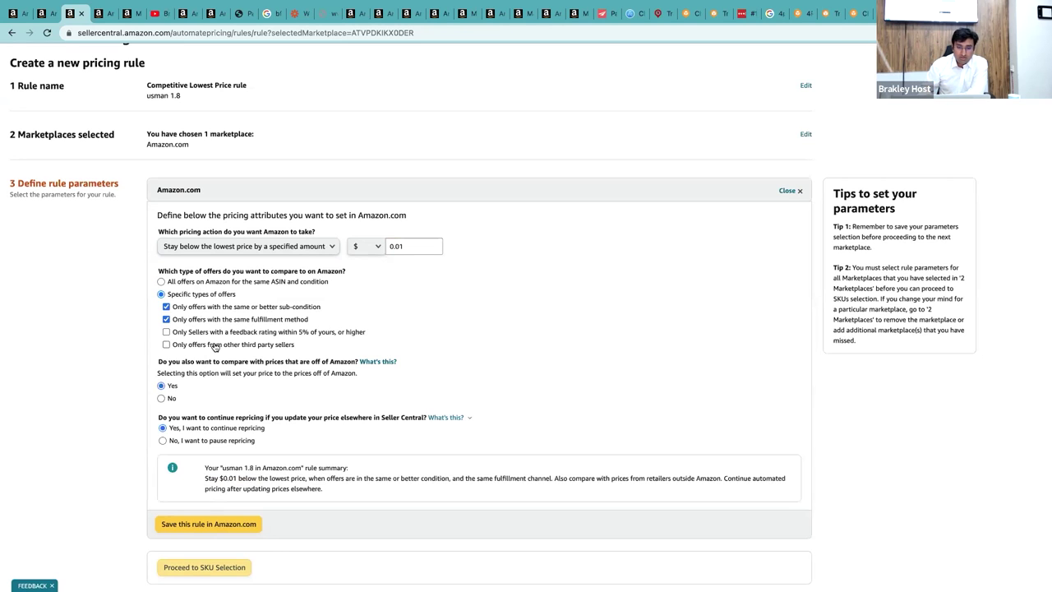
click(210, 345)
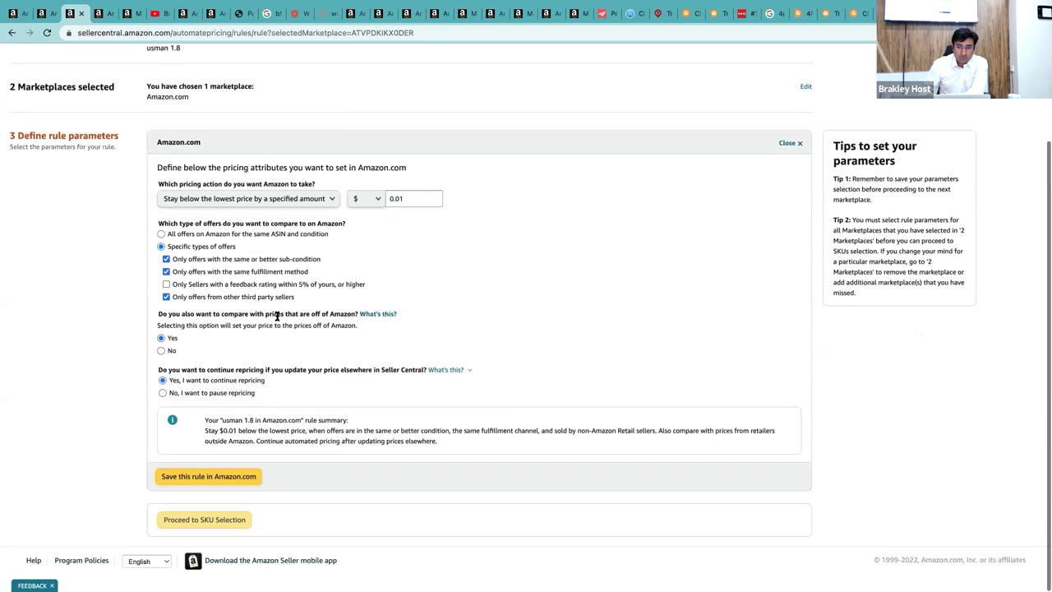
- Remove the same fulfillment method filter, turn off comparison with prices off Amazon, and save the rule in Amazon.com
double_click(269, 319)
triple_click(279, 367)
click(76, 334)
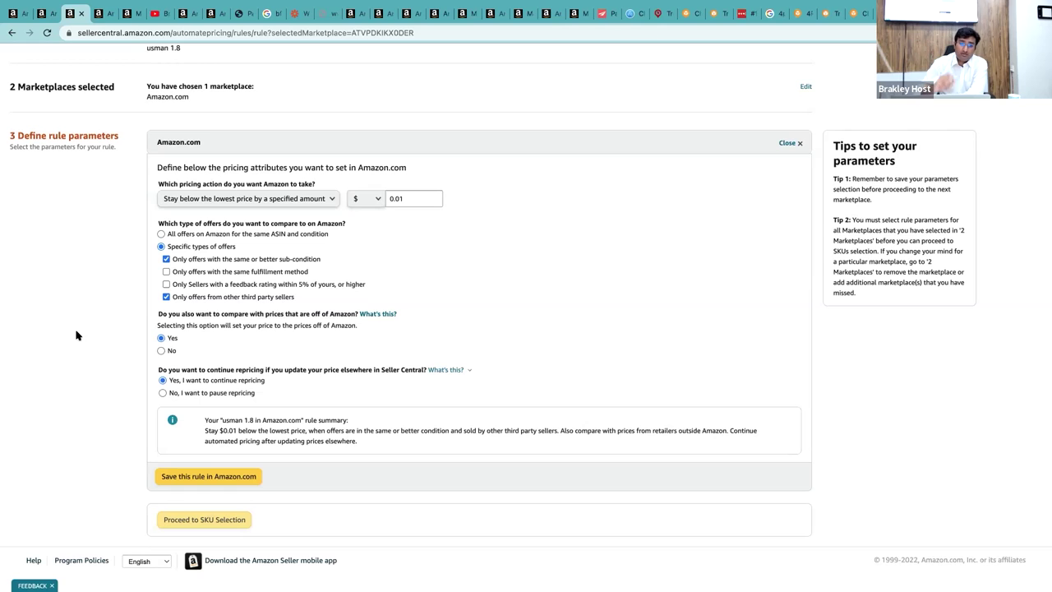
click(161, 350)
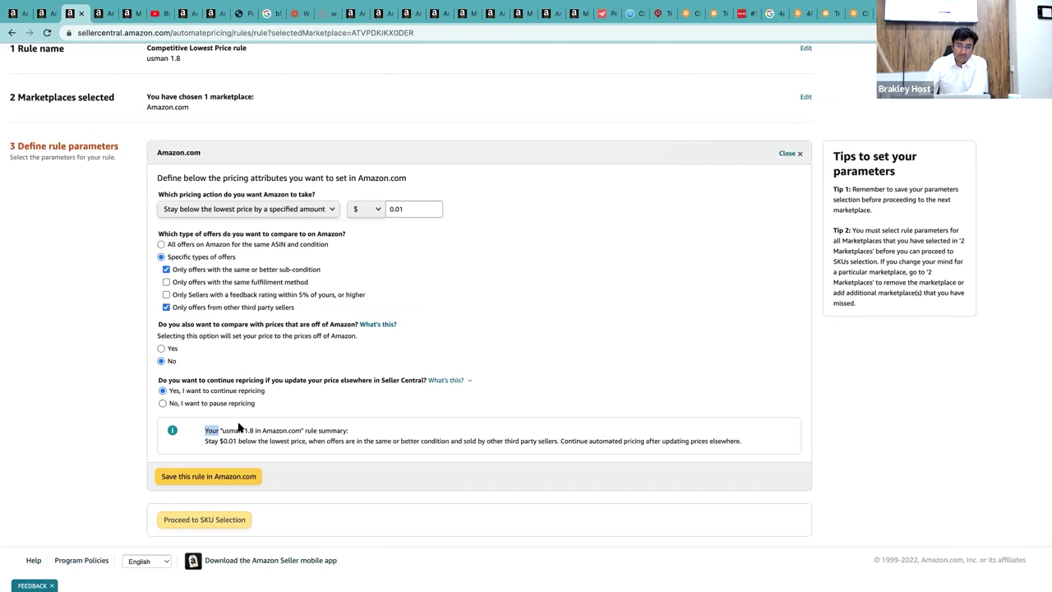
click(229, 477)
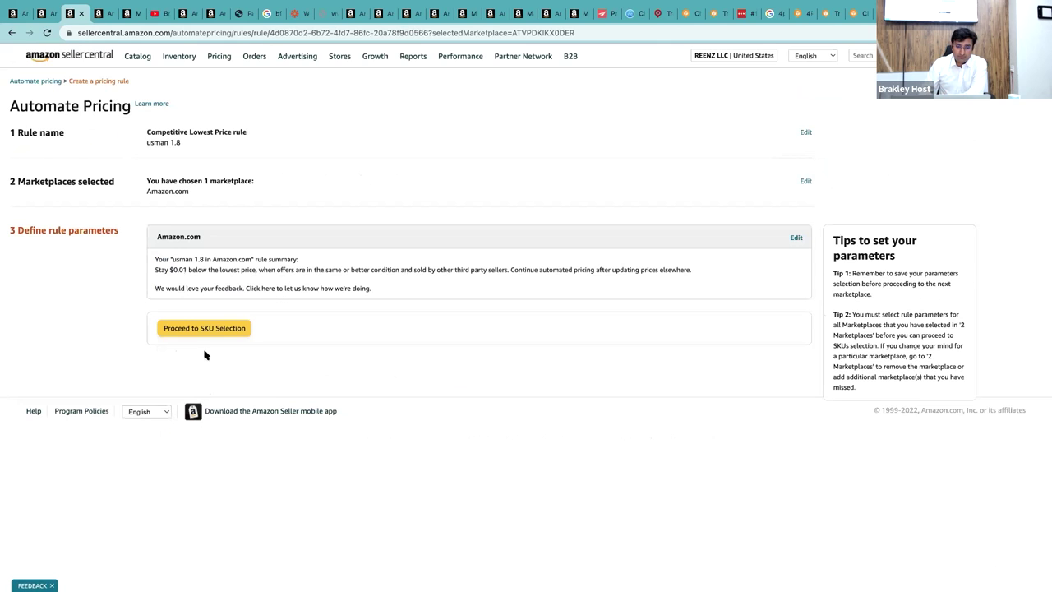
- Proceed to SKU selection for the new pricing rule and review the actions offered for the first listed SKU
click(203, 330)
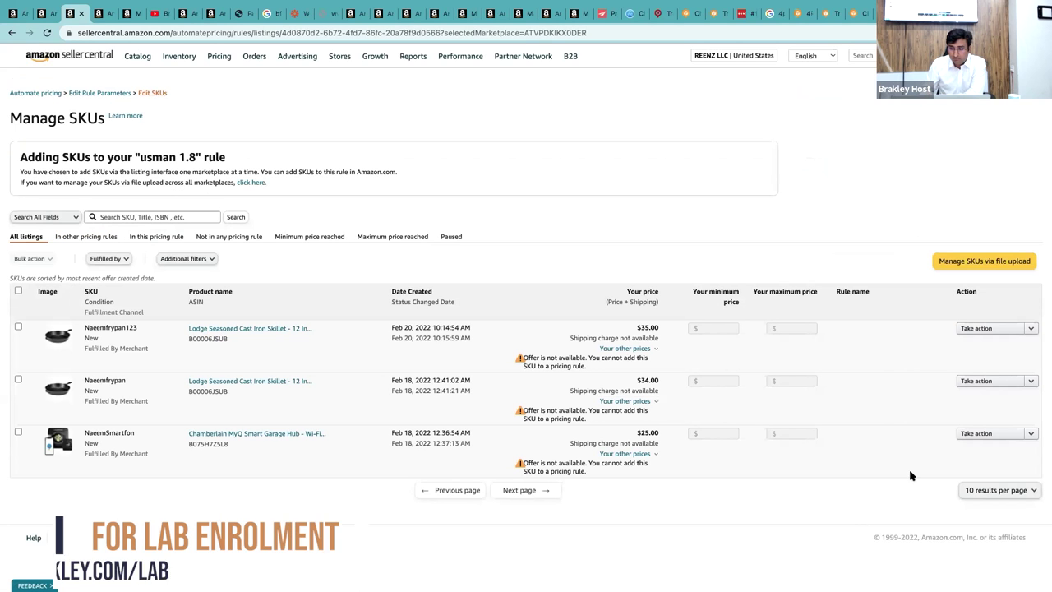
click(1032, 327)
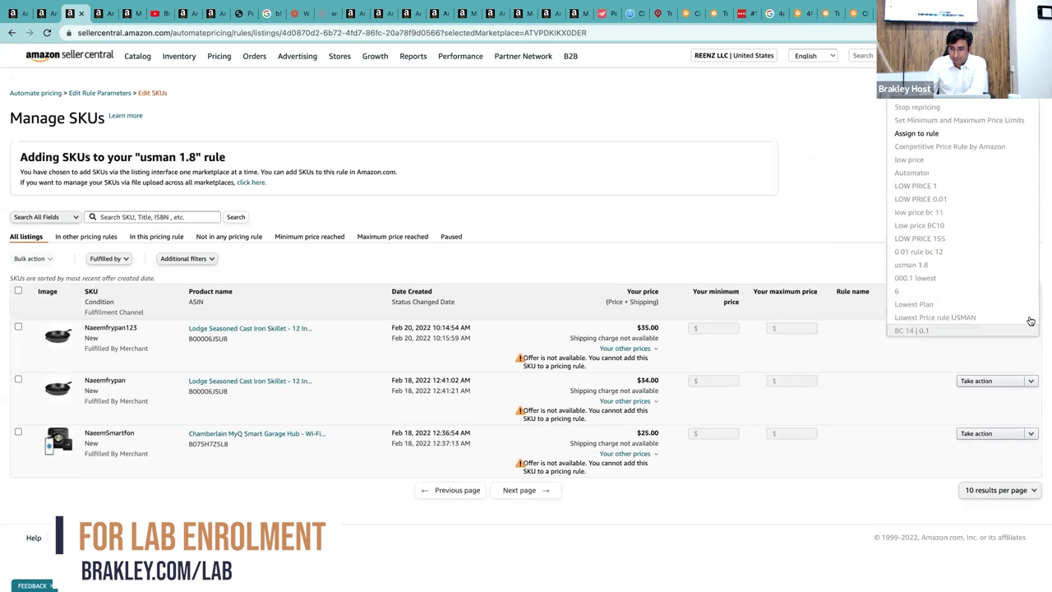
click(853, 231)
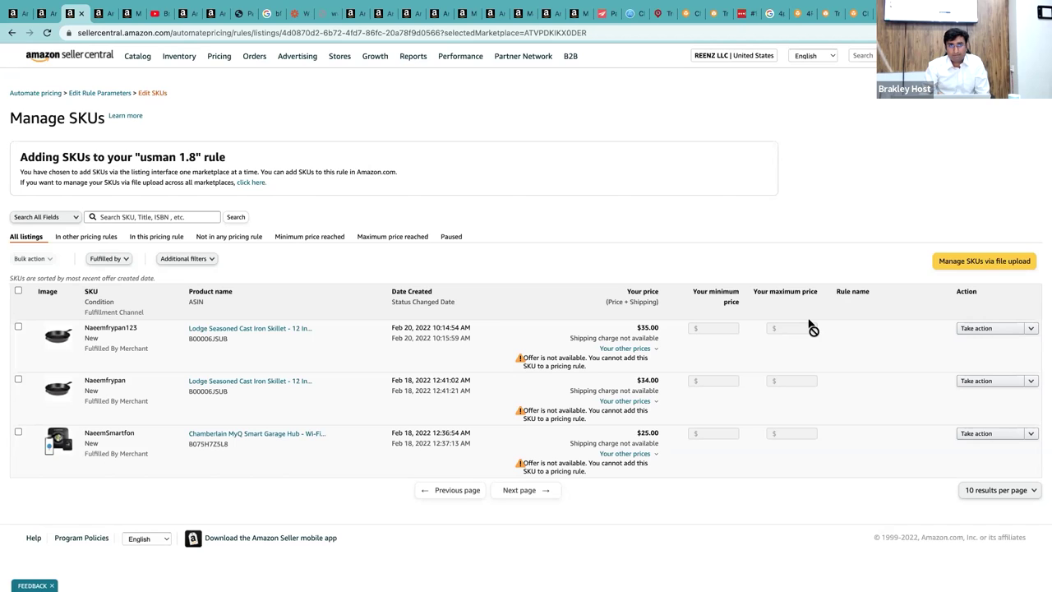
click(1027, 328)
click(774, 151)
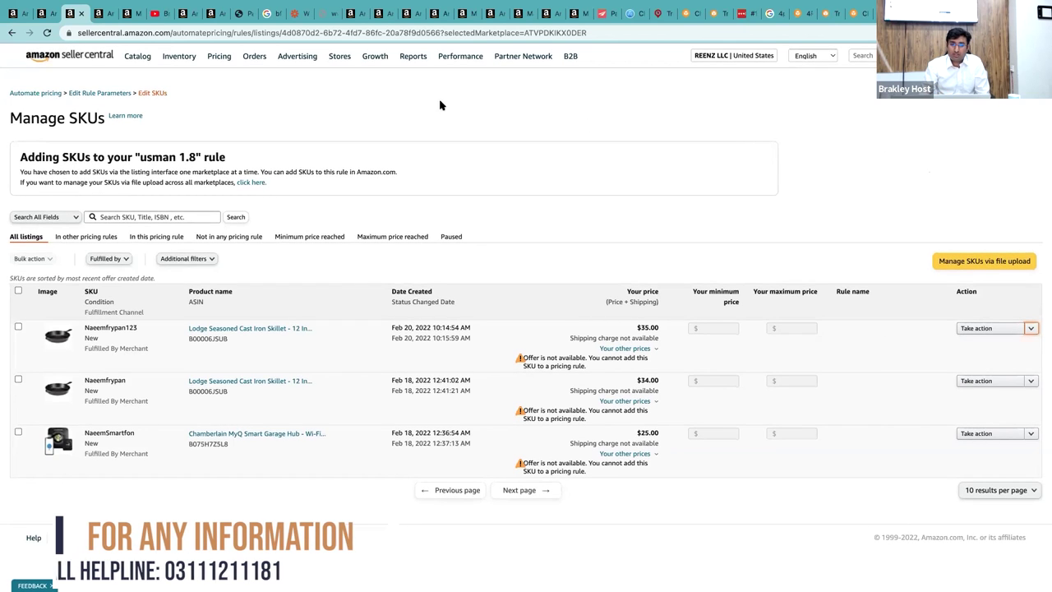
- Open the newest Lodge 12-inch skillet SKU from Manage Inventory and examine its price, minimum and maximum price, and offer details
click(179, 79)
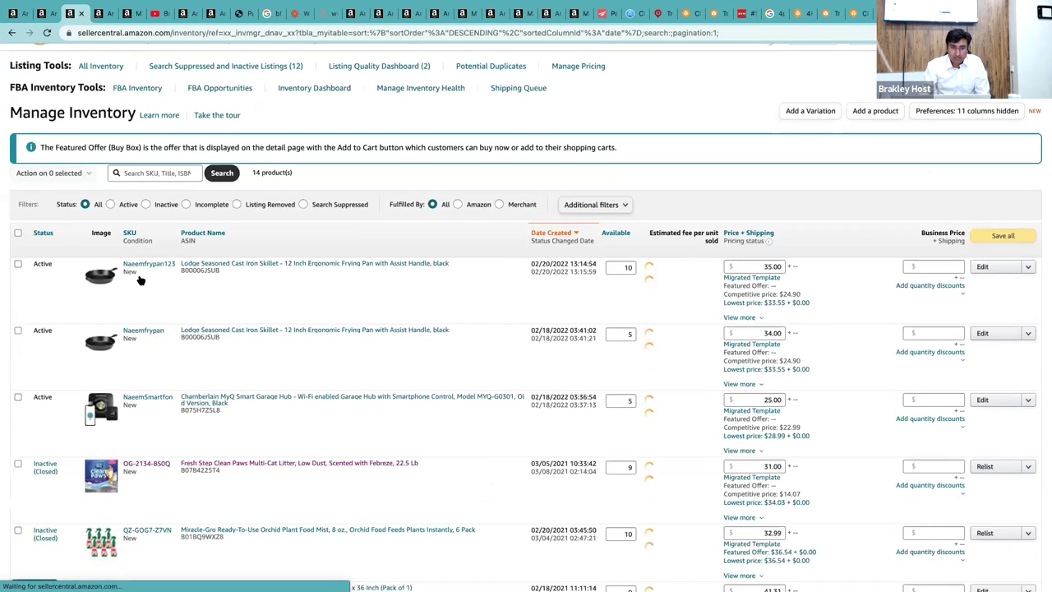
click(147, 265)
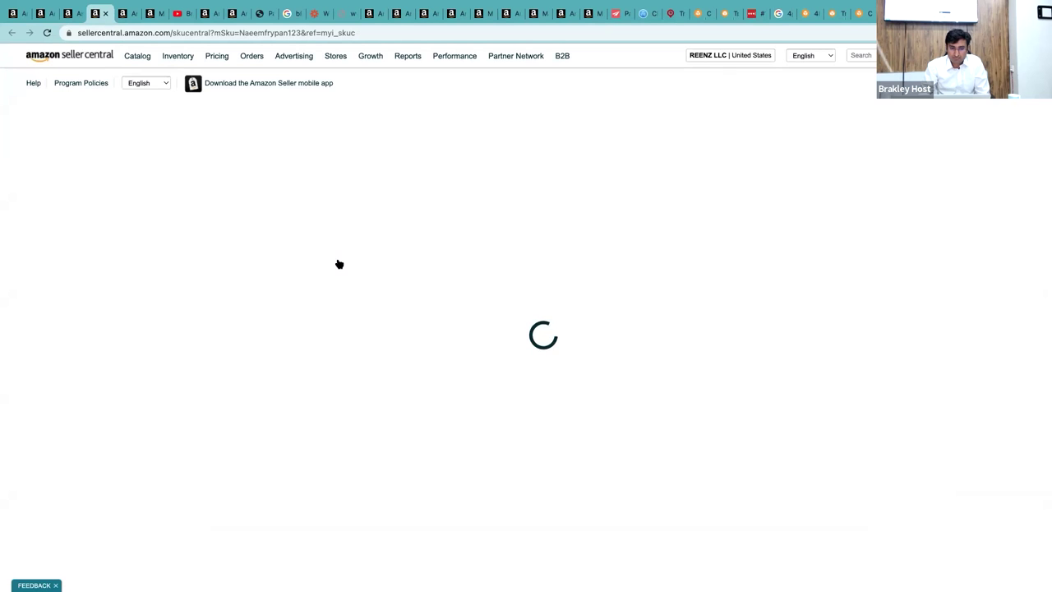
scroll(340, 266, down, 3)
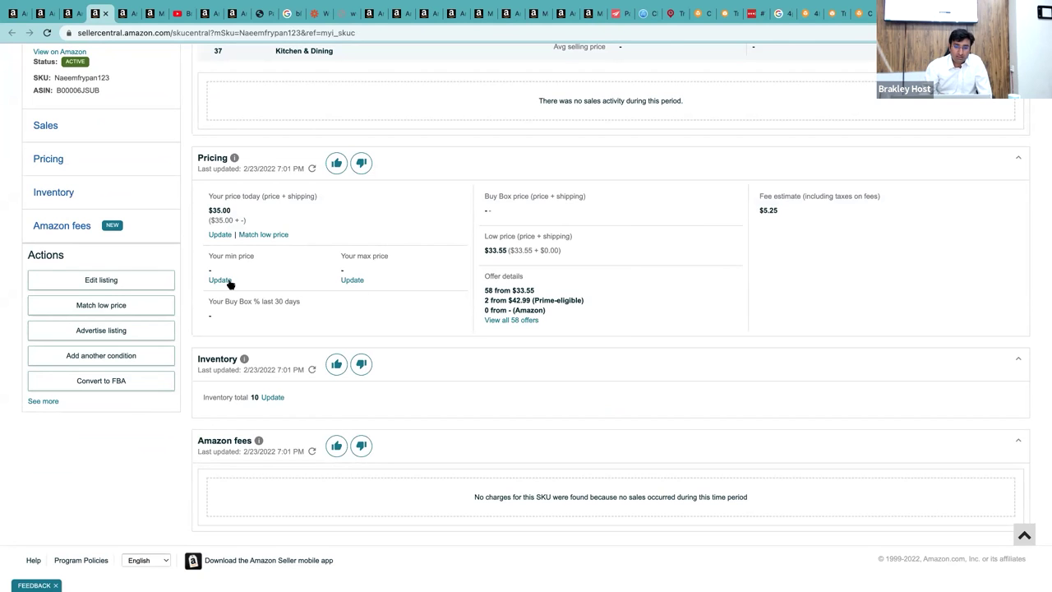
scroll(270, 277, up, 5)
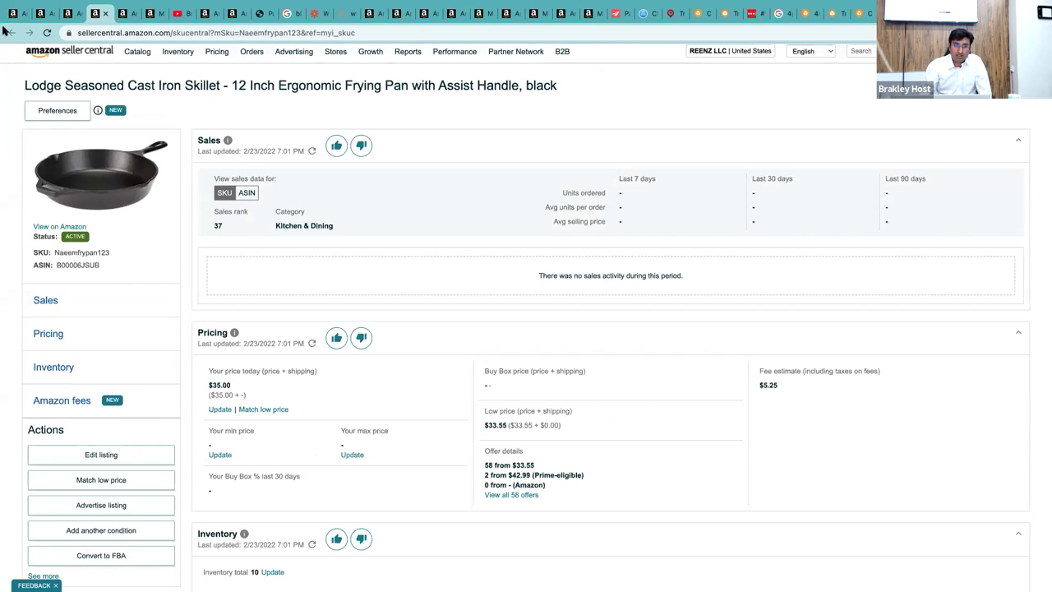
click(71, 14)
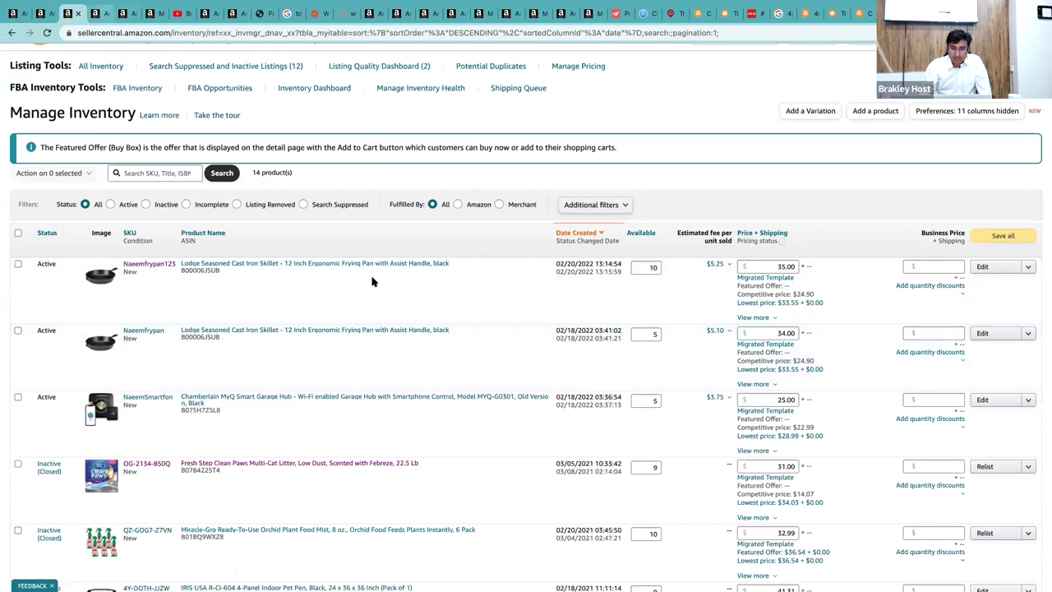
key(ctrl+Tab)
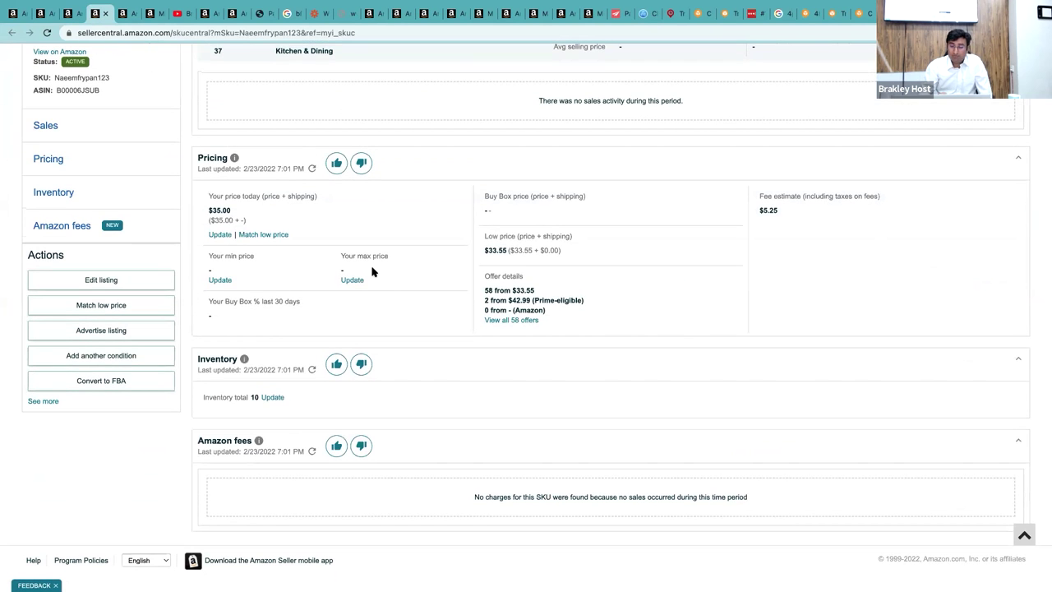
scroll(371, 271, up, 3)
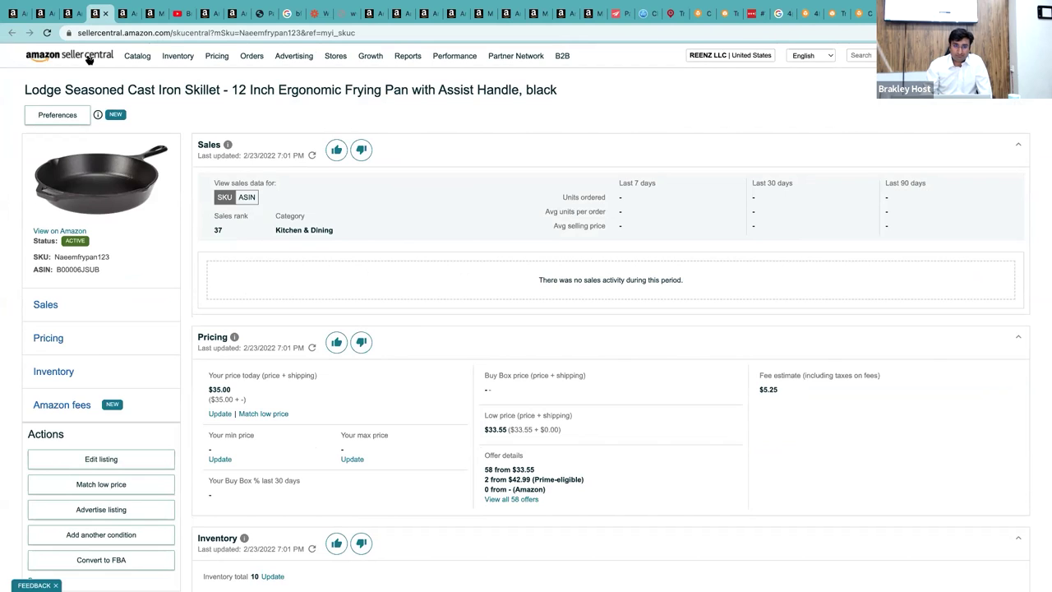
- In Manage Inventory, try changing the newest skillet listing's available quantity to 20 without saving
click(69, 14)
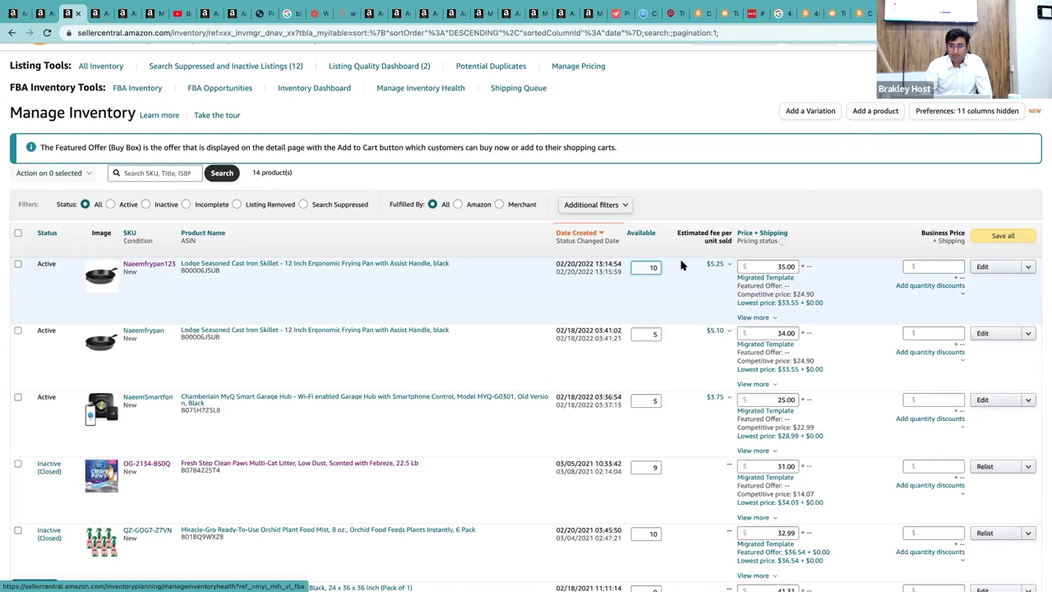
click(645, 263)
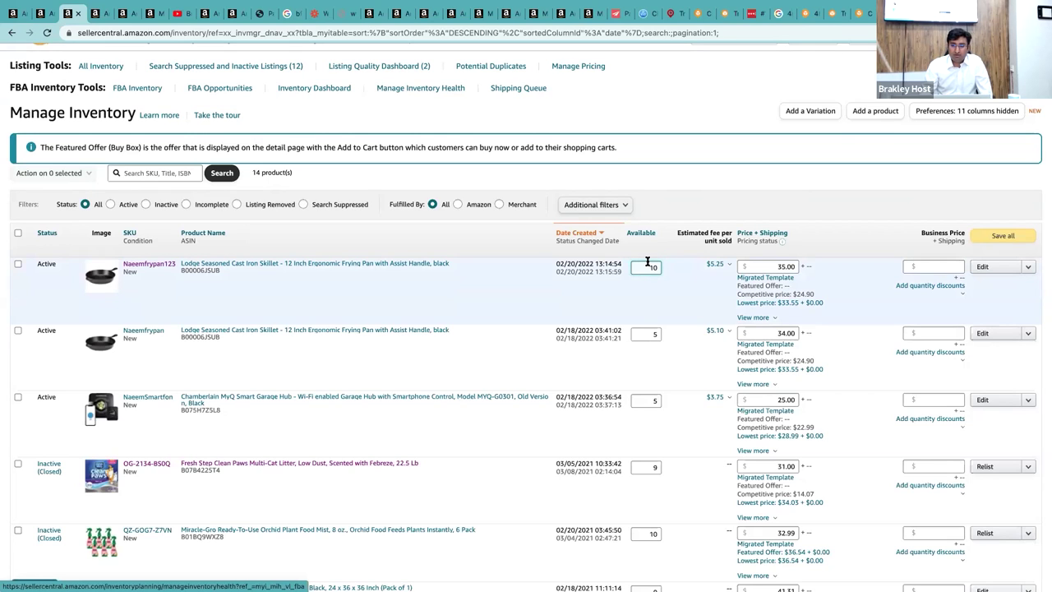
double_click(651, 267)
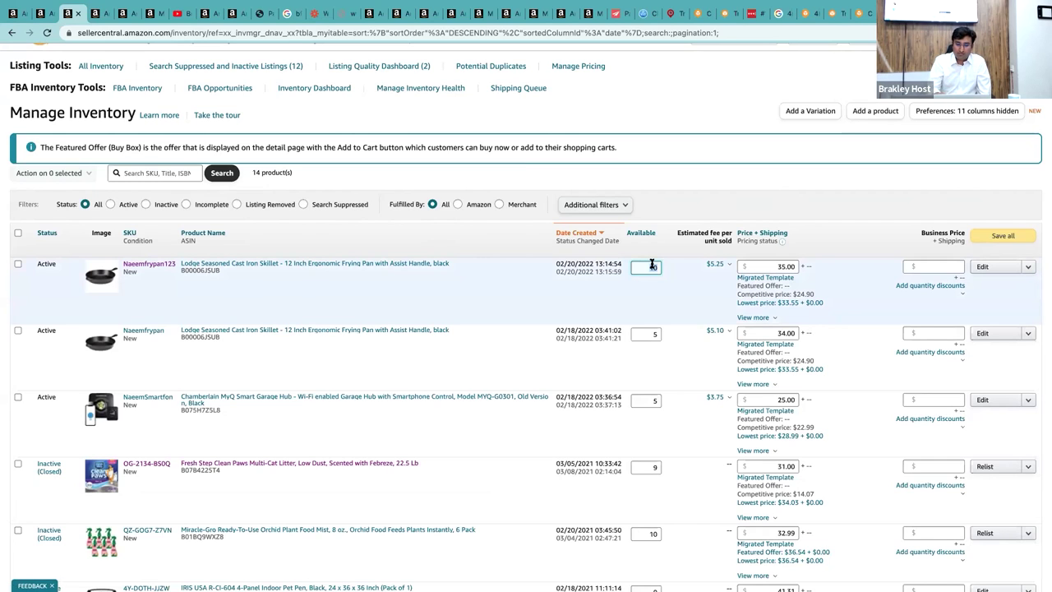
key(BackSpace)
text(0)
key(BackSpace)
text(10)
key(BackSpace)
key(BackSpace)
text(2)
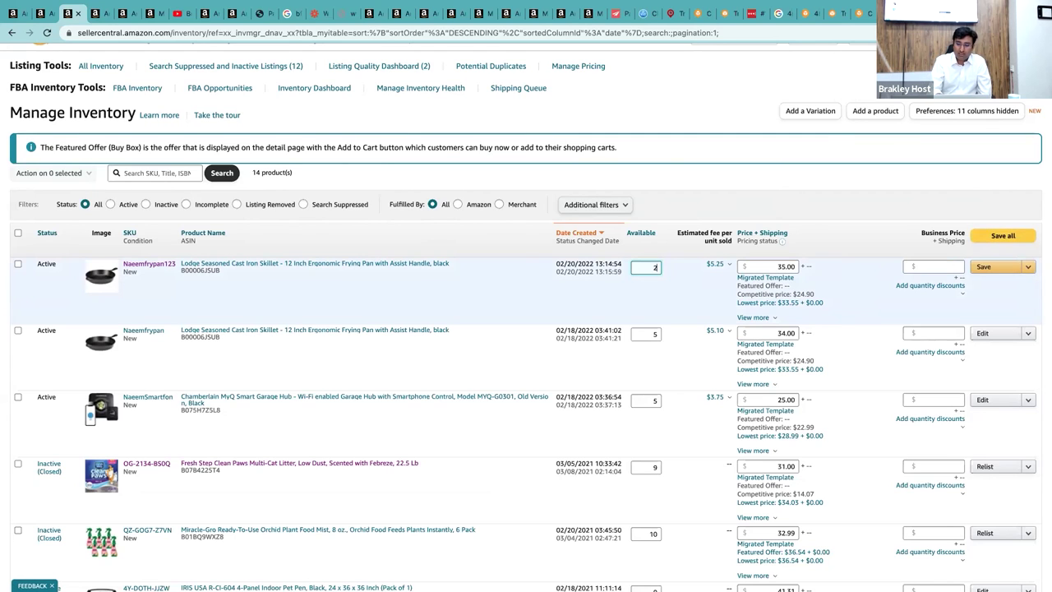
text(0)
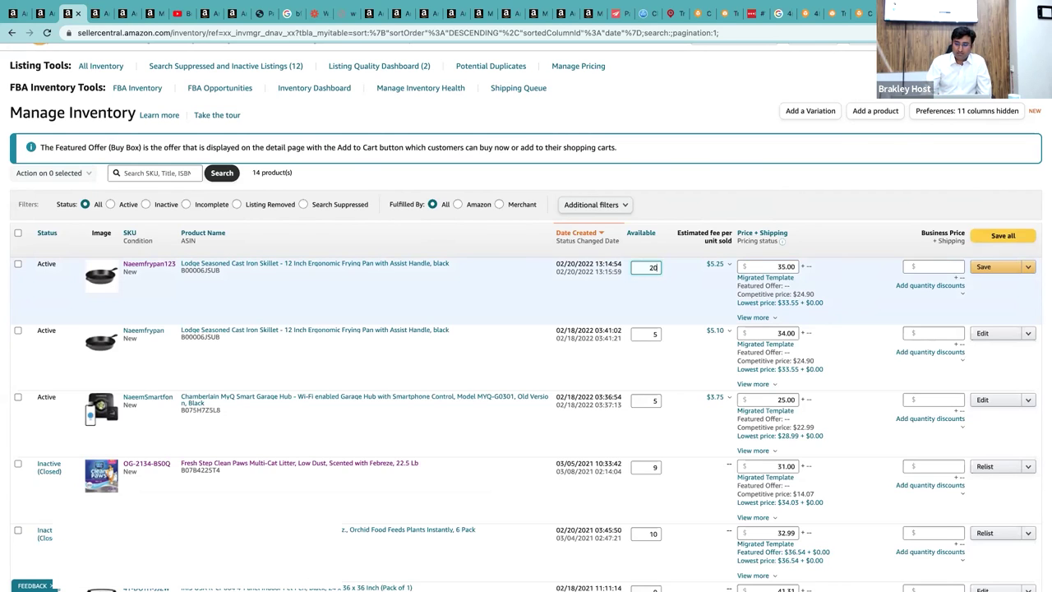
- Restore the newest skillet listing's available quantity to 10
key(BackSpace)
key(BackSpace)
text(10)
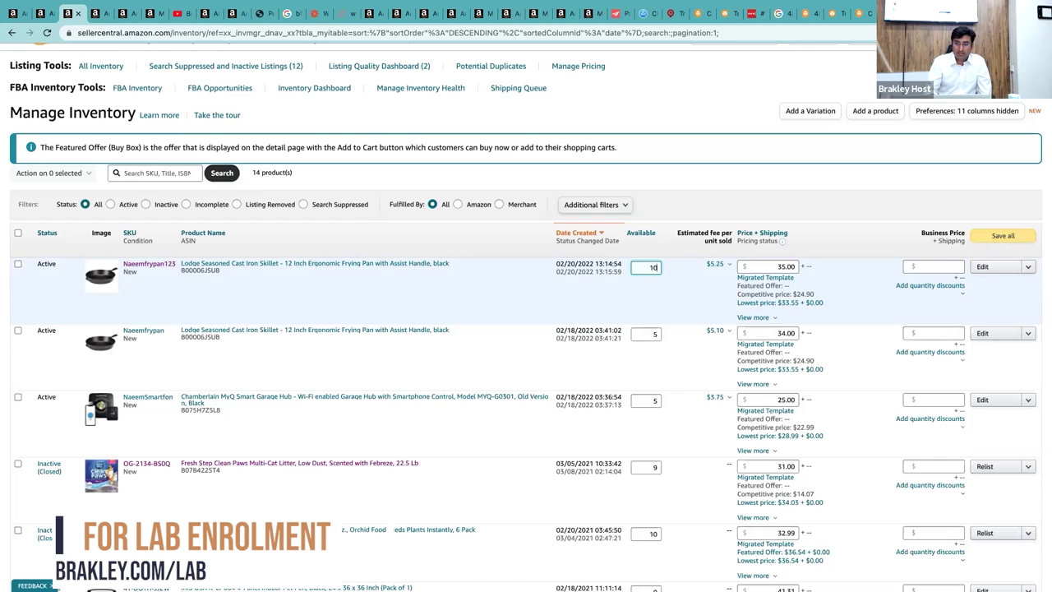
key(BackSpace)
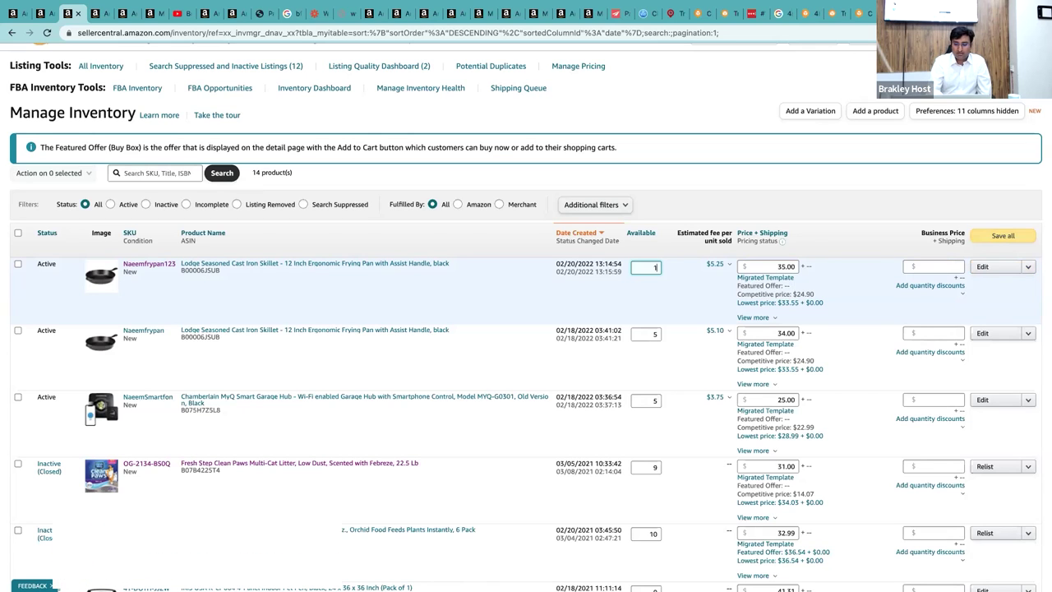
text(10)
key(BackSpace)
key(BackSpace)
text(9)
key(BackSpace)
text(10)
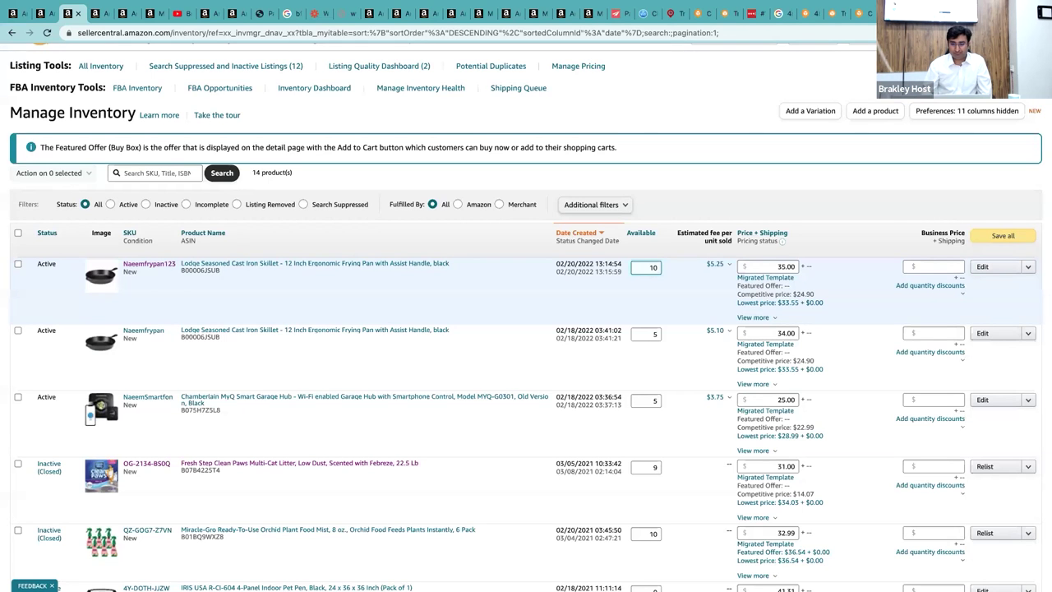
- Open the Profile editor in Your Information & Policies from the account settings
scroll(575, 328, down, 10)
scroll(575, 329, up, 10)
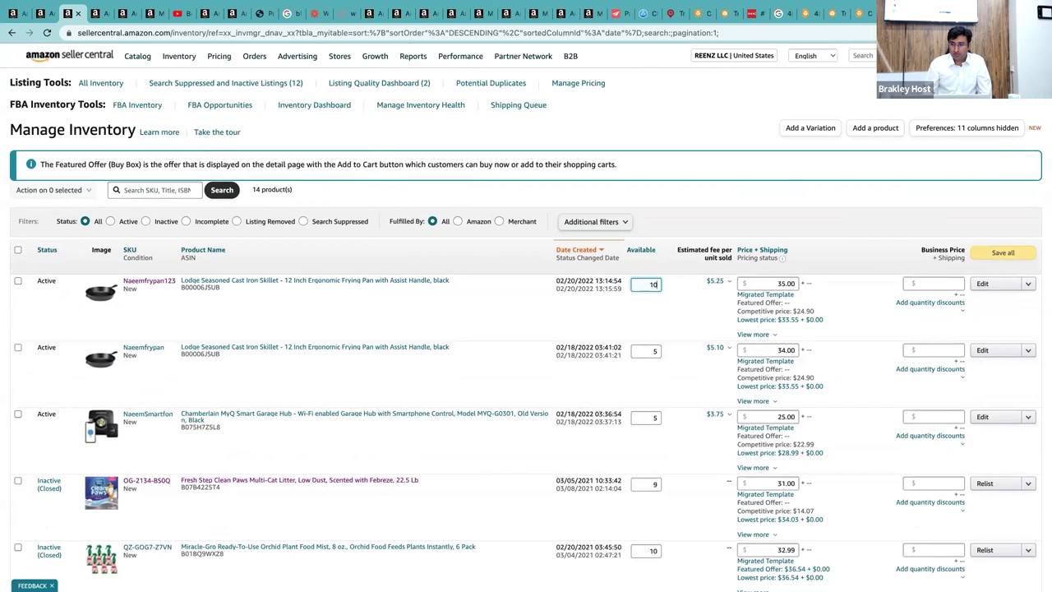
mouse_move(1015, 55)
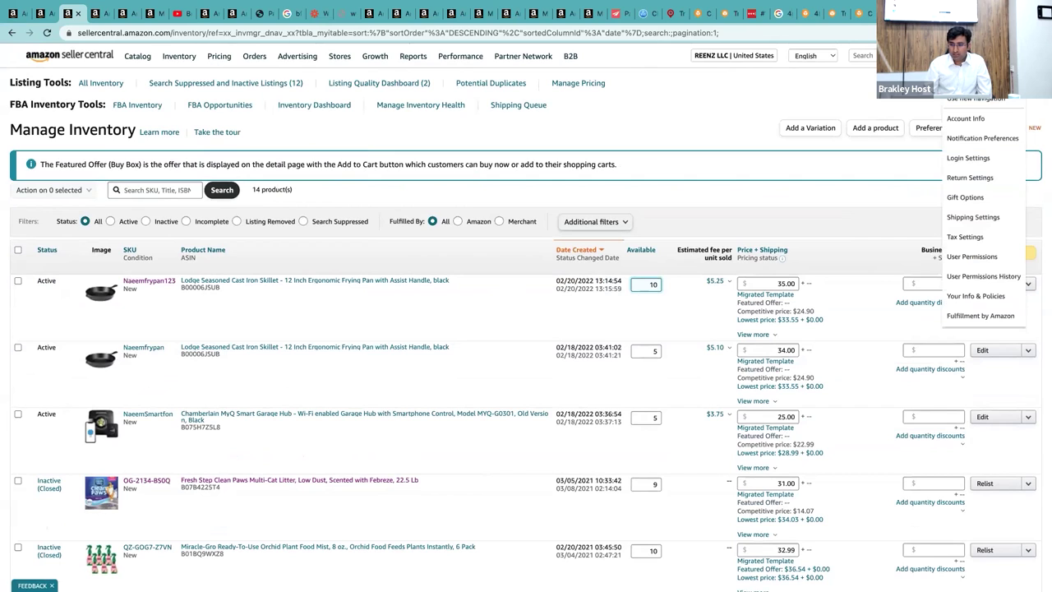
click(970, 298)
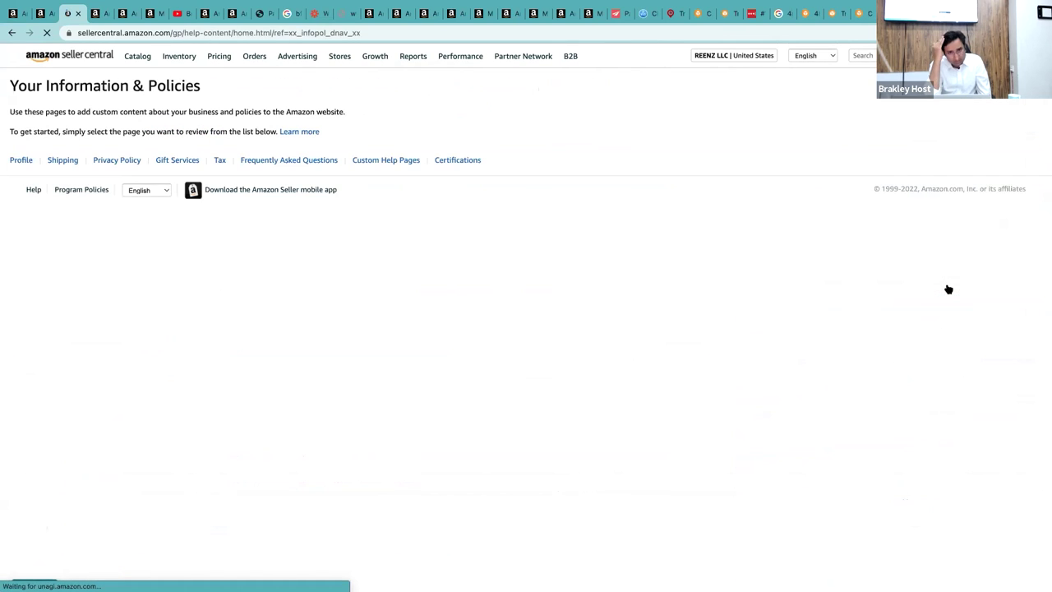
click(18, 160)
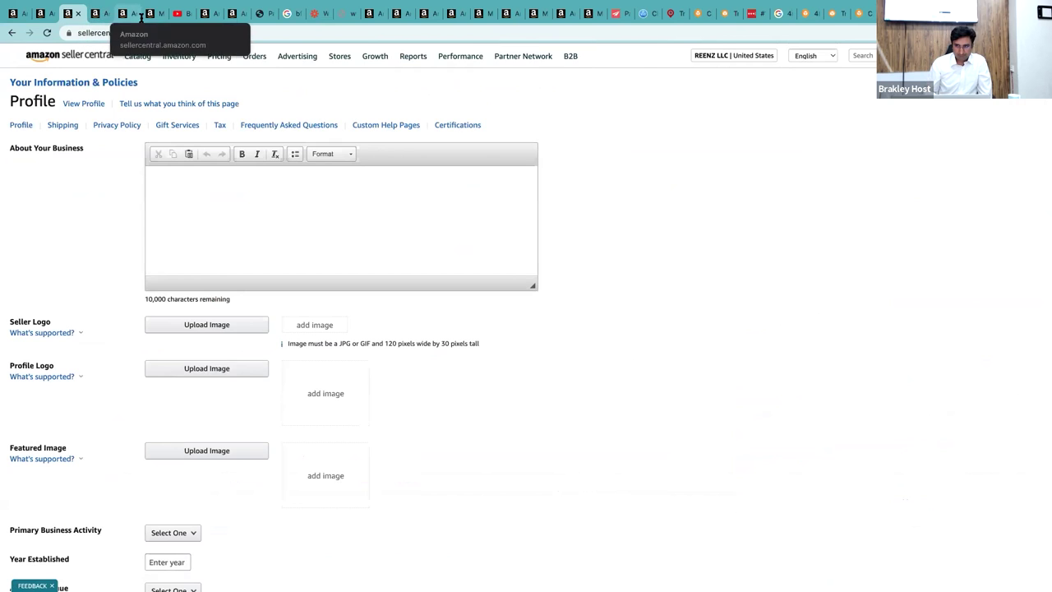
- View the skillet's product page on Amazon from its SKU details and choose the Boy Scouts style
click(97, 14)
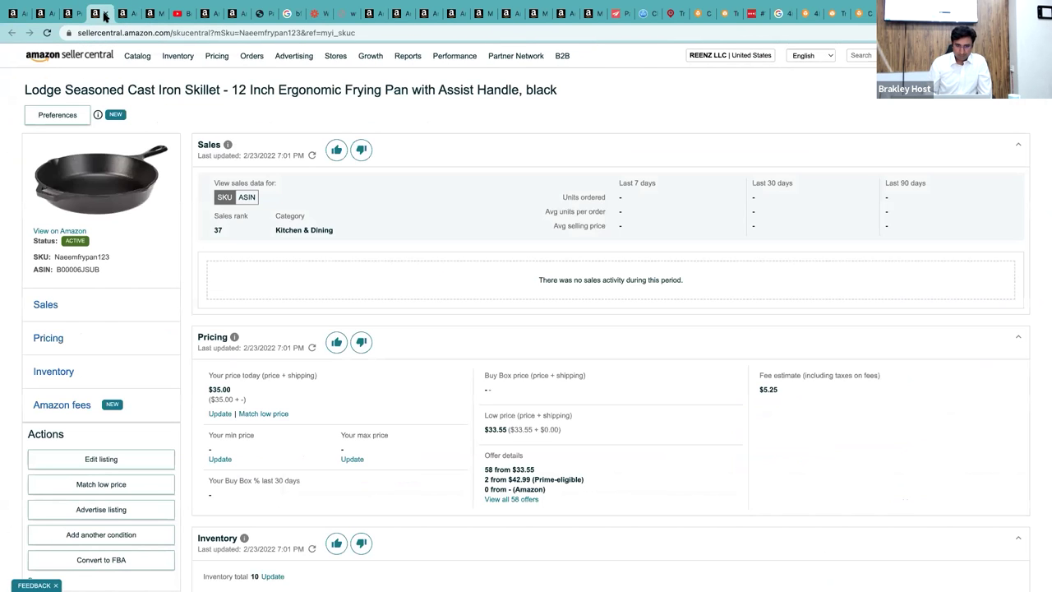
click(70, 233)
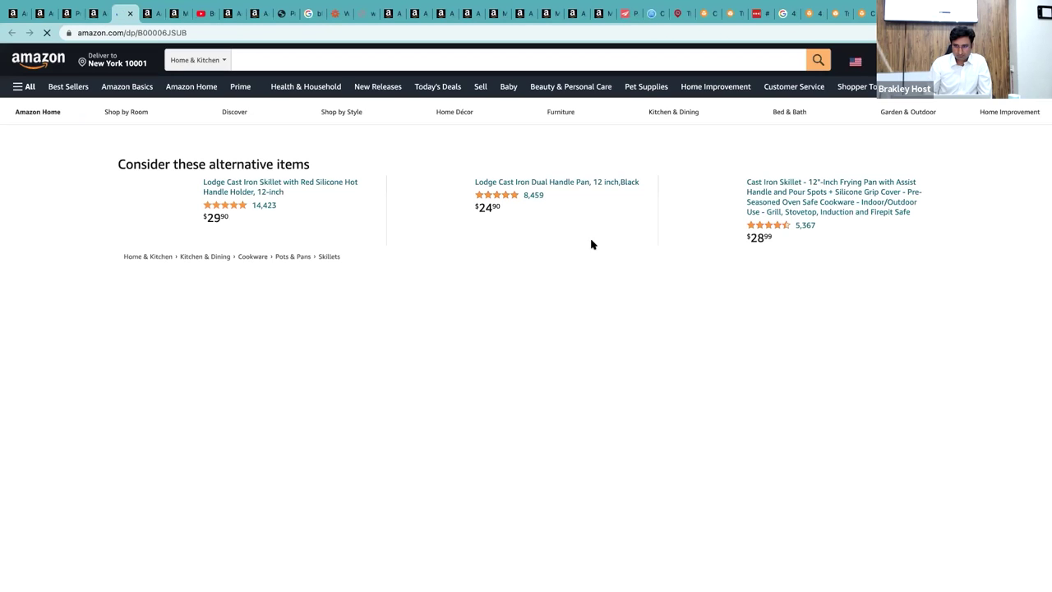
scroll(752, 241, down, 1)
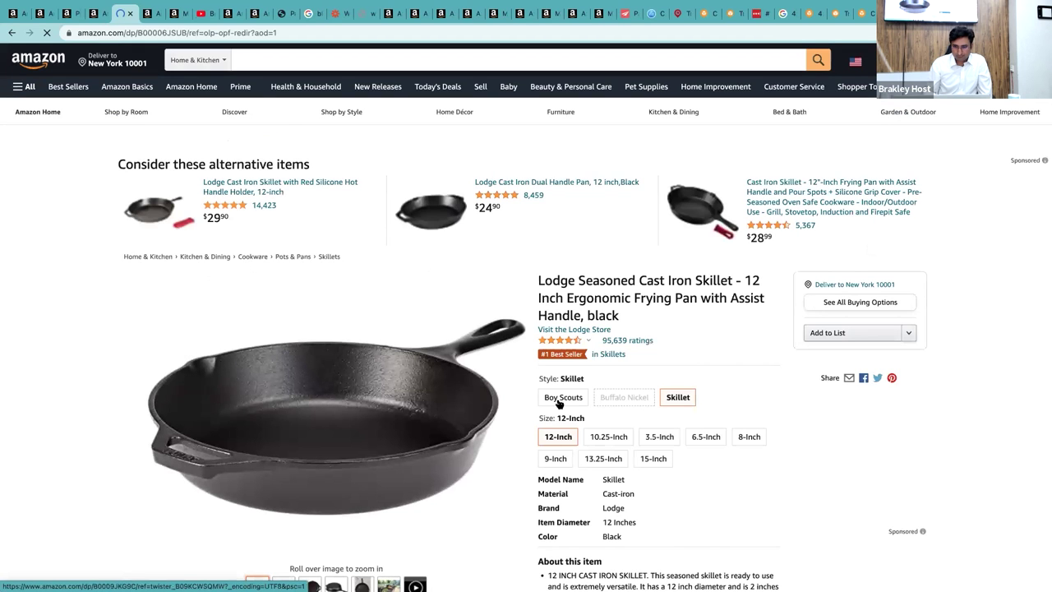
click(565, 398)
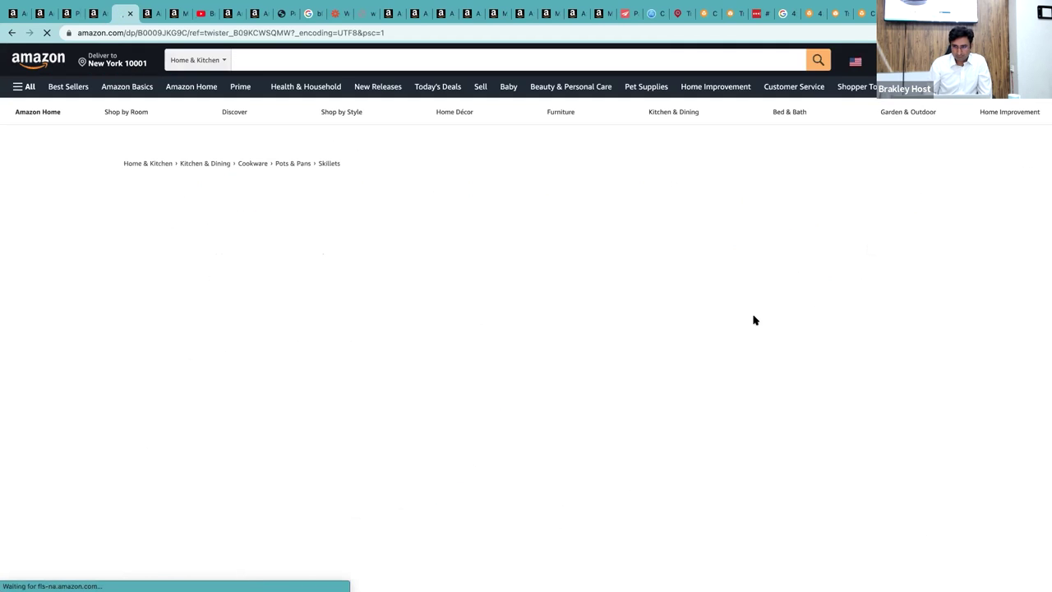
- Compare the new offers for the Boy Scouts skillet and view the seller page of Lehman's Home and Garden
scroll(840, 376, down, 3)
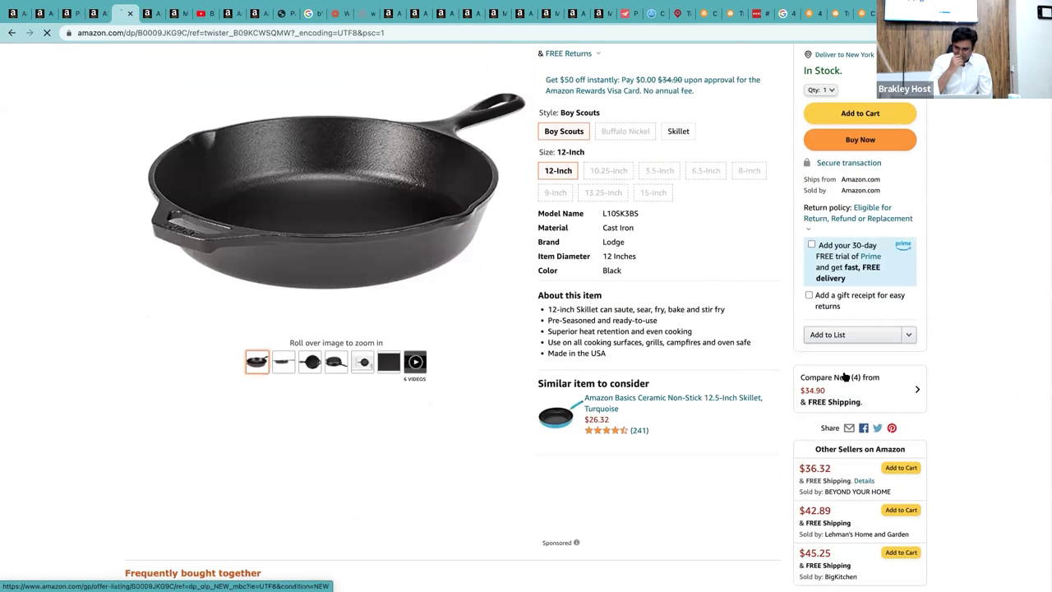
click(843, 375)
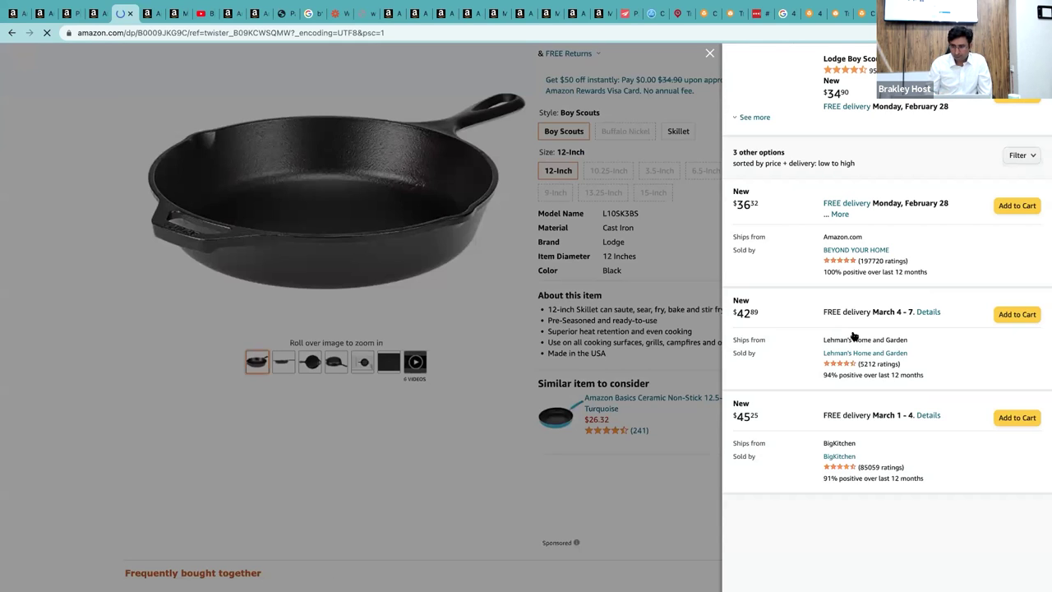
click(854, 336)
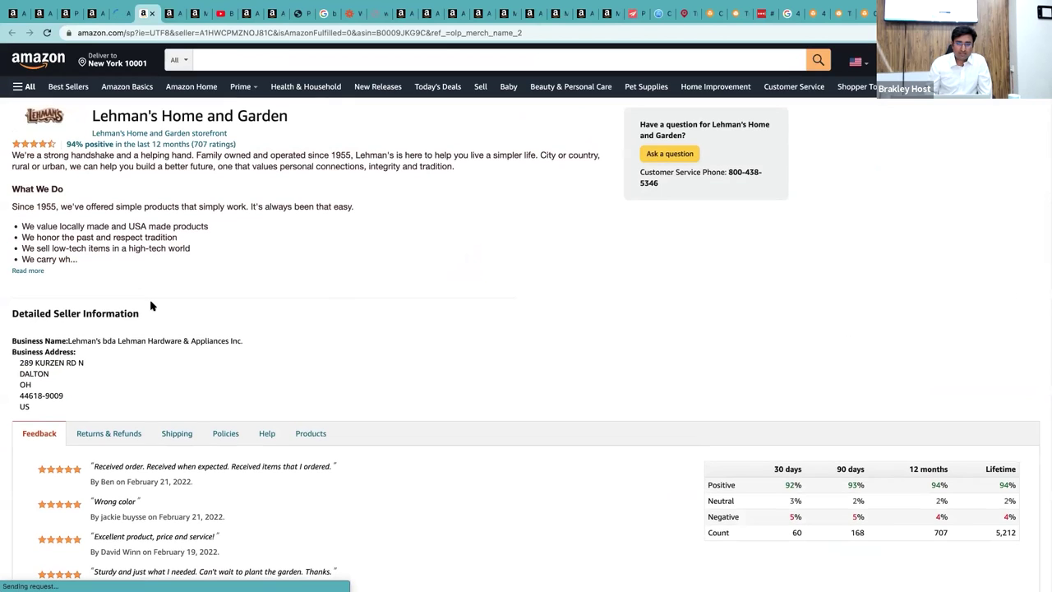
- Return to the seller profile editor and place the cursor in the About Your Business text
click(116, 14)
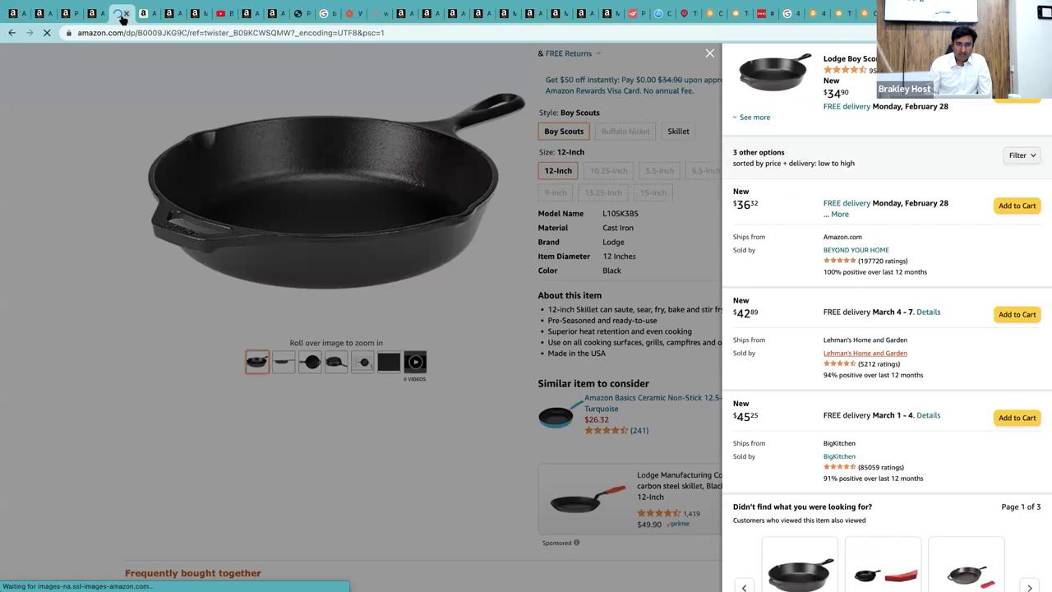
click(74, 16)
click(235, 182)
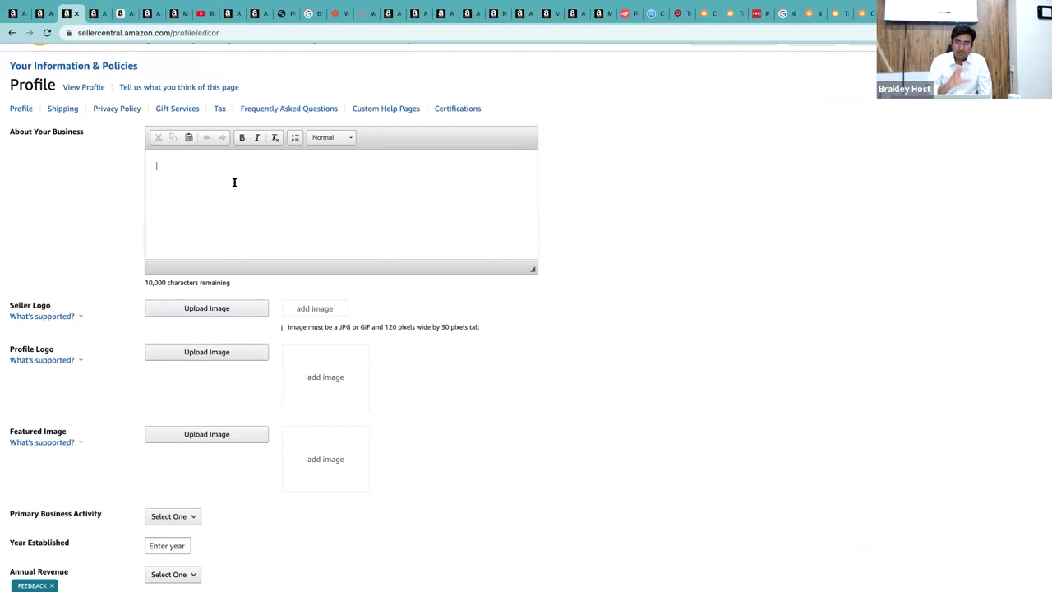
- Expand and read Lehman's Home and Garden's full business description as a sample, and return to the profile editor
click(99, 14)
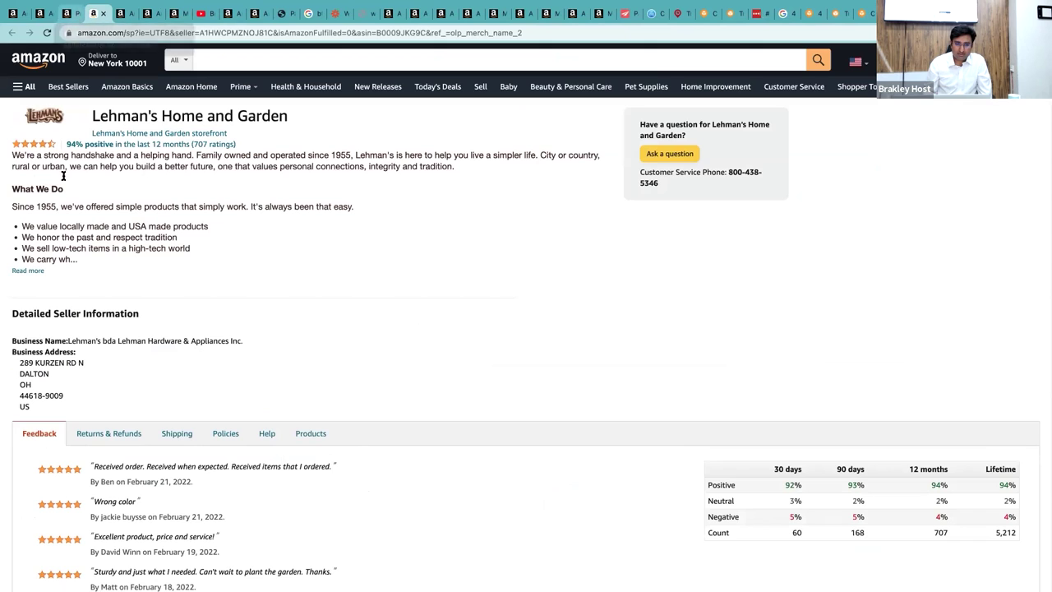
click(28, 270)
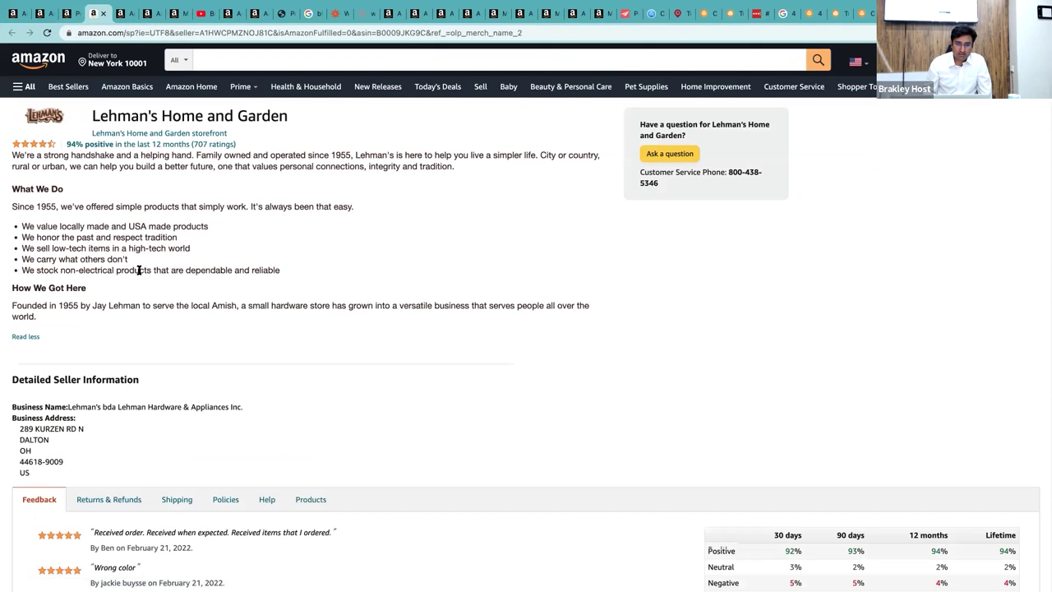
scroll(140, 275, down, 1)
click(74, 16)
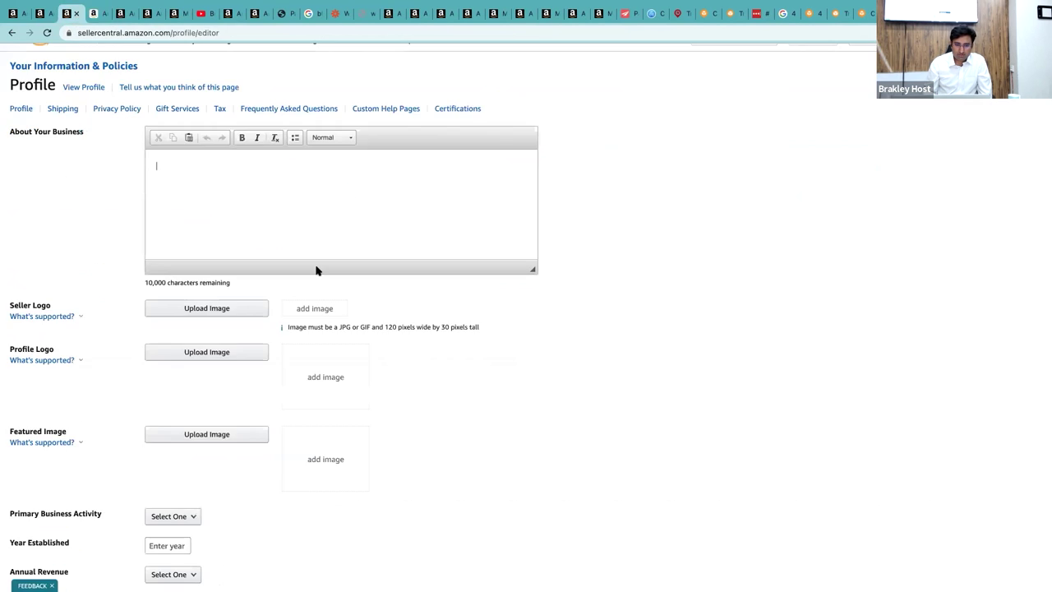
- Review the logo, image and business detail fields of the seller profile and open the Shipping policies section
scroll(313, 271, down, 1)
scroll(197, 278, down, 1)
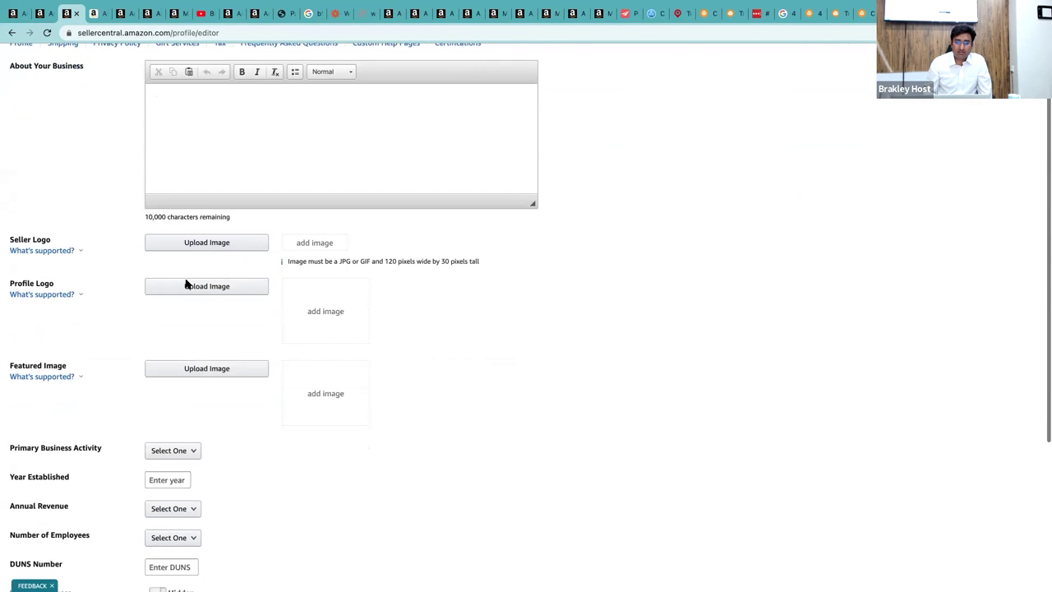
scroll(206, 271, down, 2)
scroll(206, 272, down, 5)
scroll(205, 271, up, 8)
click(64, 127)
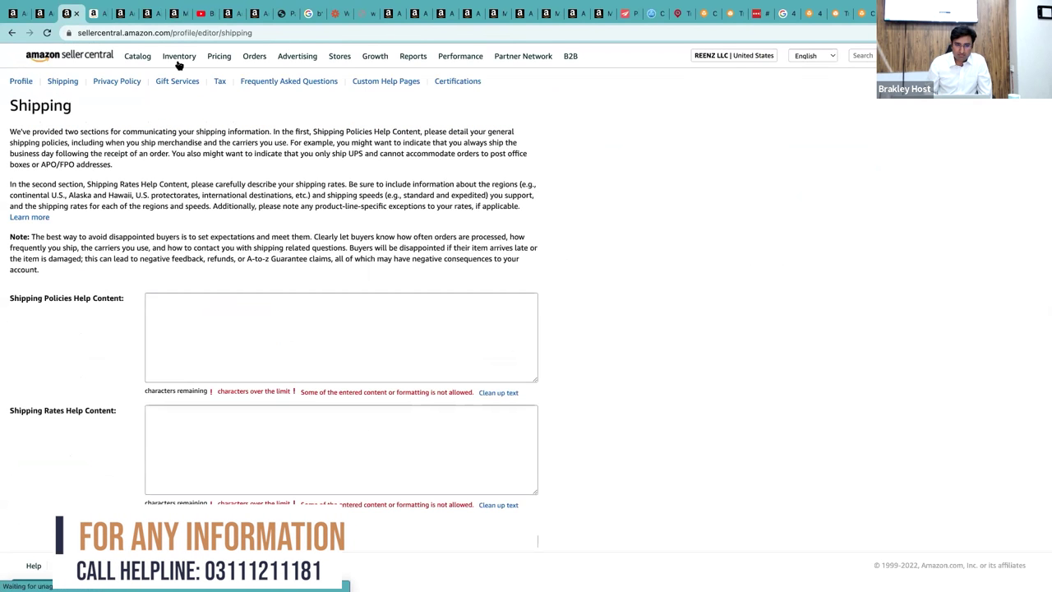
- View the shipping policies on Lehman's Home and Garden's seller page as a sample and return to the Shipping editor
key(ctrl+Tab)
scroll(191, 373, down, 1)
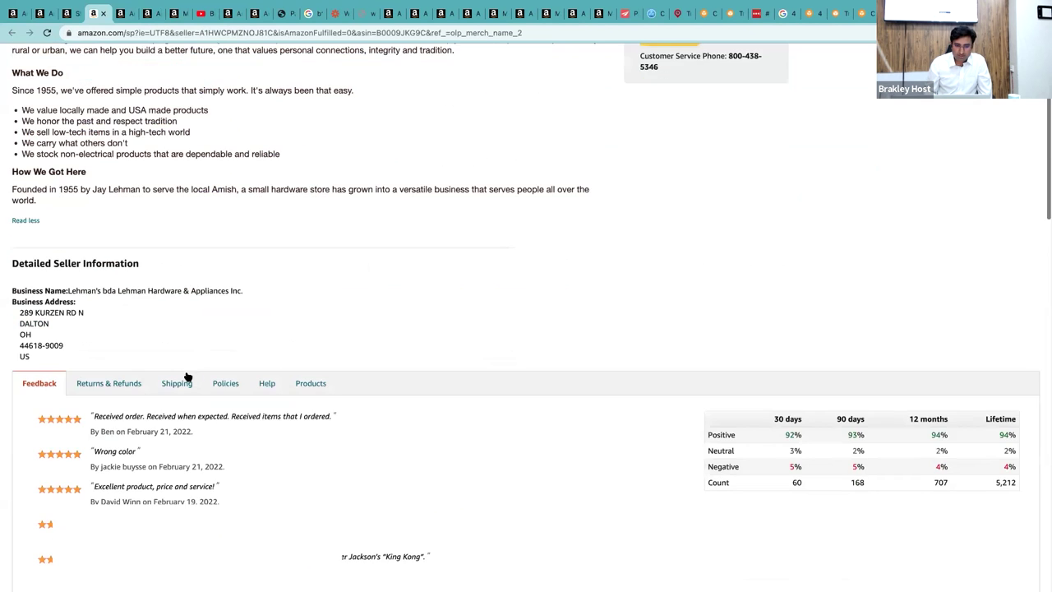
click(186, 378)
scroll(188, 376, down, 1)
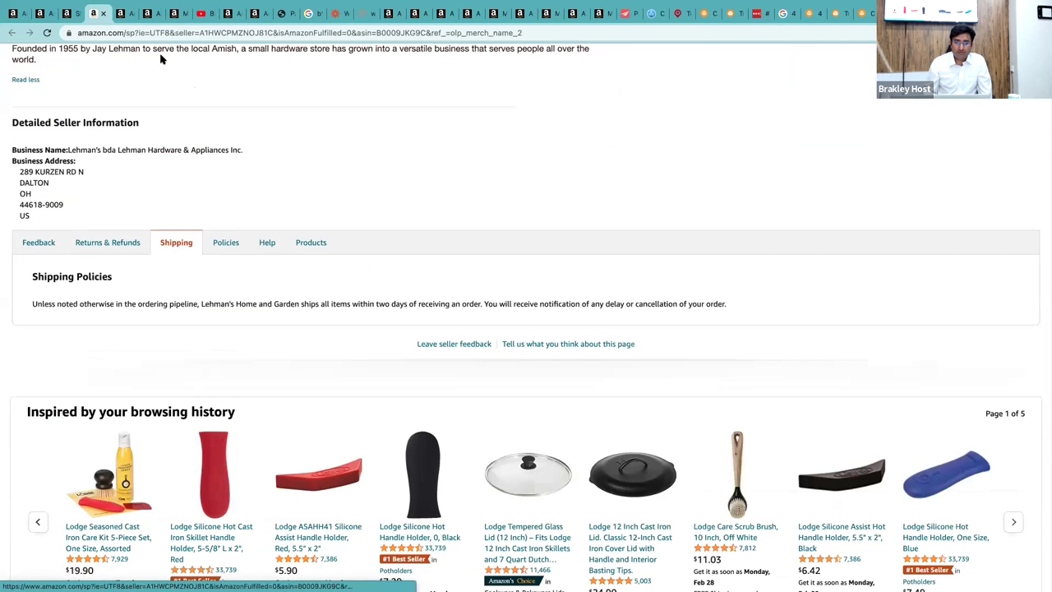
key(ctrl+shift+Tab)
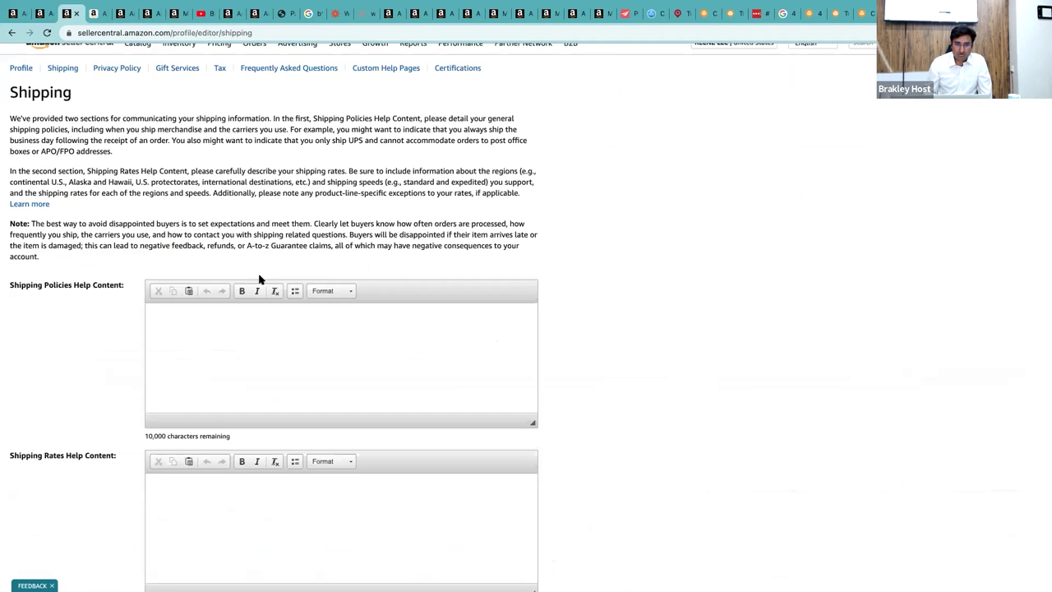
scroll(190, 160, up, 1)
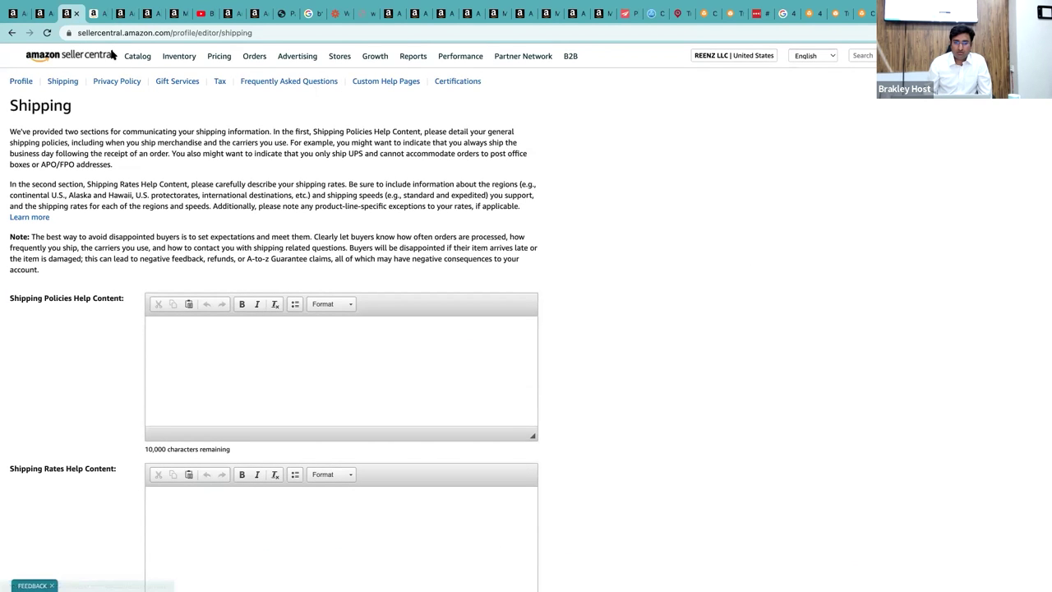
- Look over Lehman's seller page again and open the Your Information & Policies overview in Seller Central
key(ctrl+Tab)
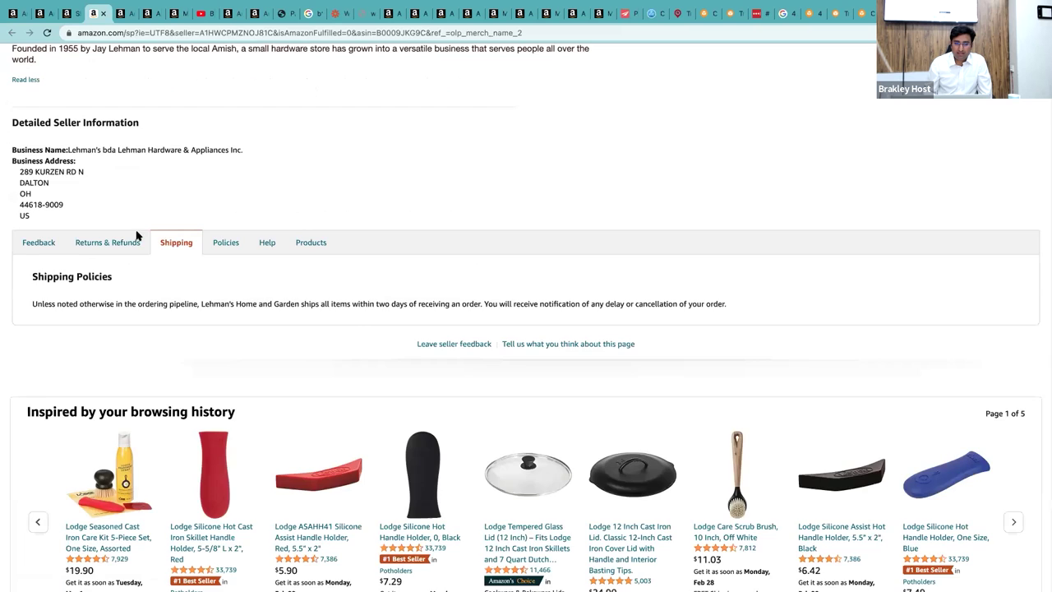
scroll(205, 305, up, 3)
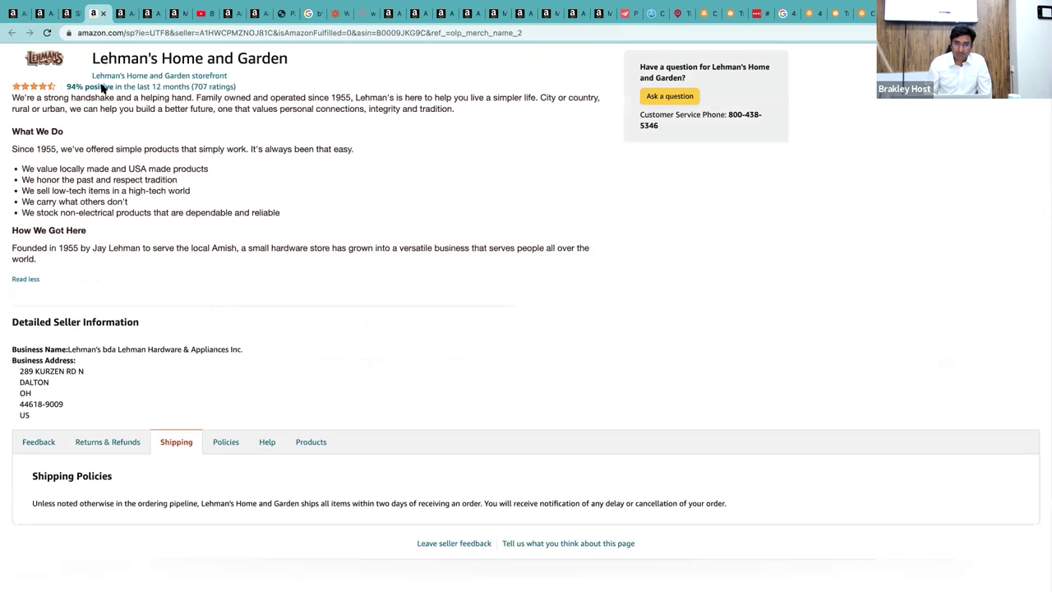
key(ctrl+shift+Tab)
mouse_move(1002, 57)
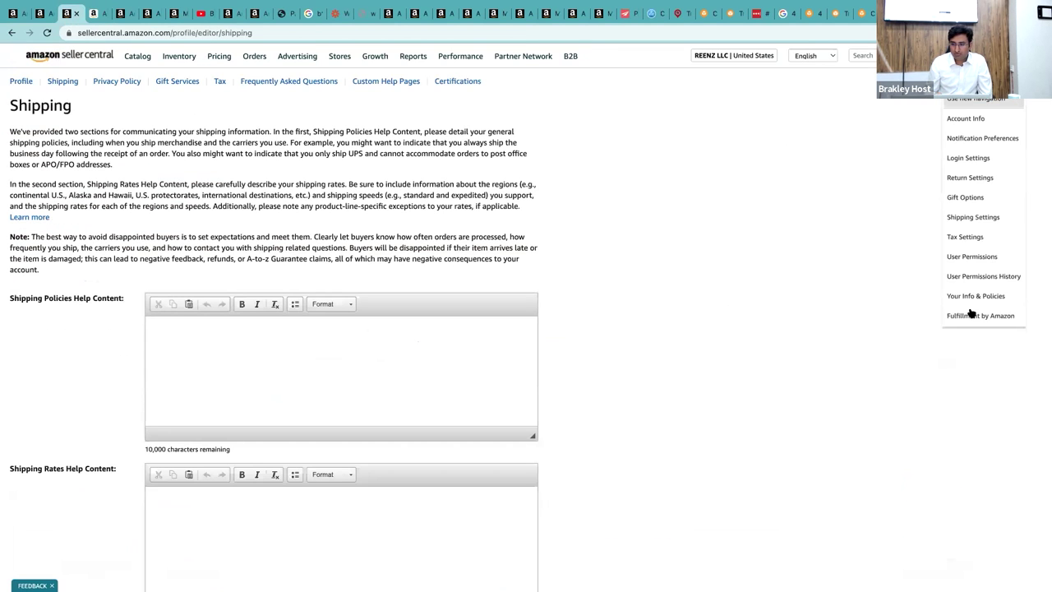
click(969, 294)
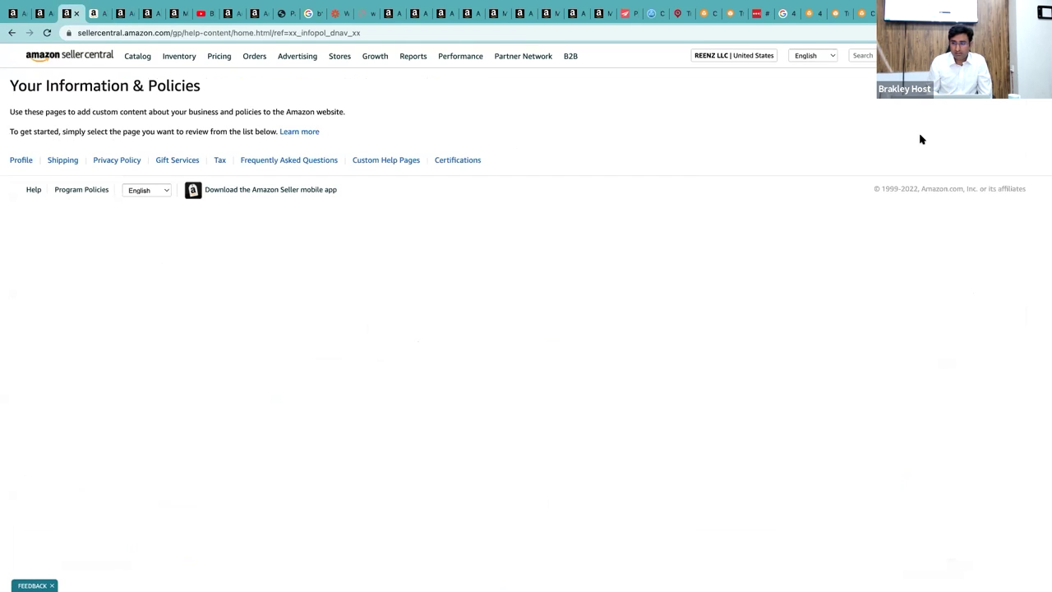
- Open the account's User Permissions and point out the name and email address fields for adding a new user
mouse_move(1002, 56)
click(967, 256)
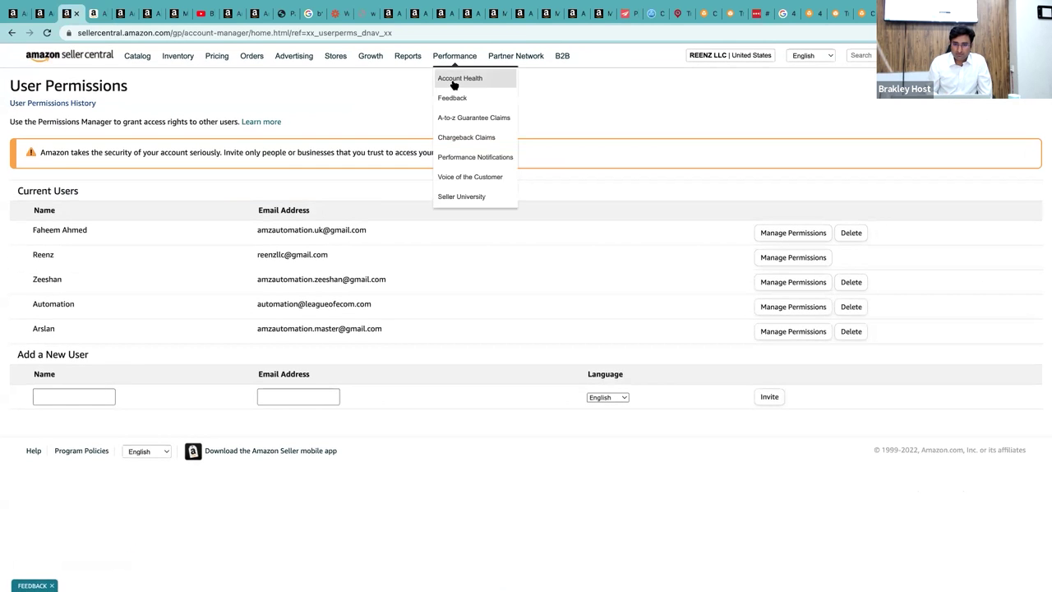
click(78, 399)
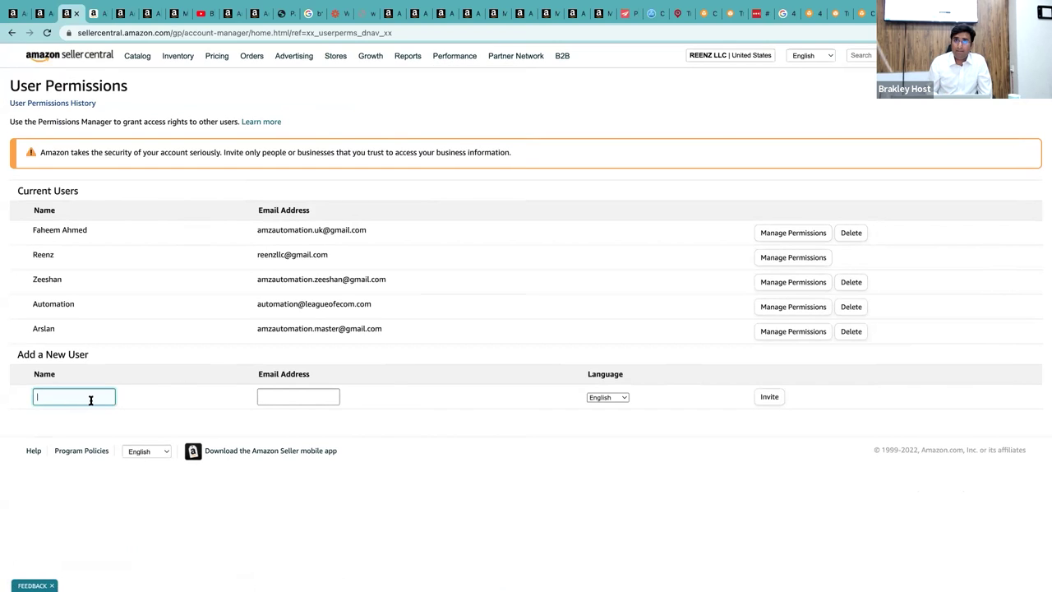
click(313, 396)
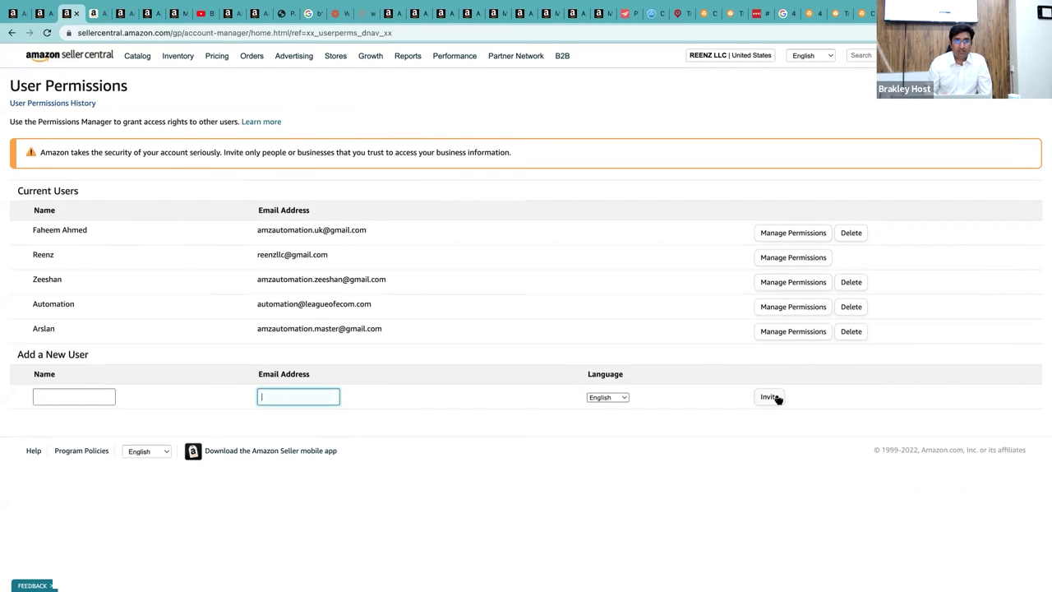
- Open the permissions of the third current user and examine the access levels across all categories, from Advertising to Store Design
click(789, 283)
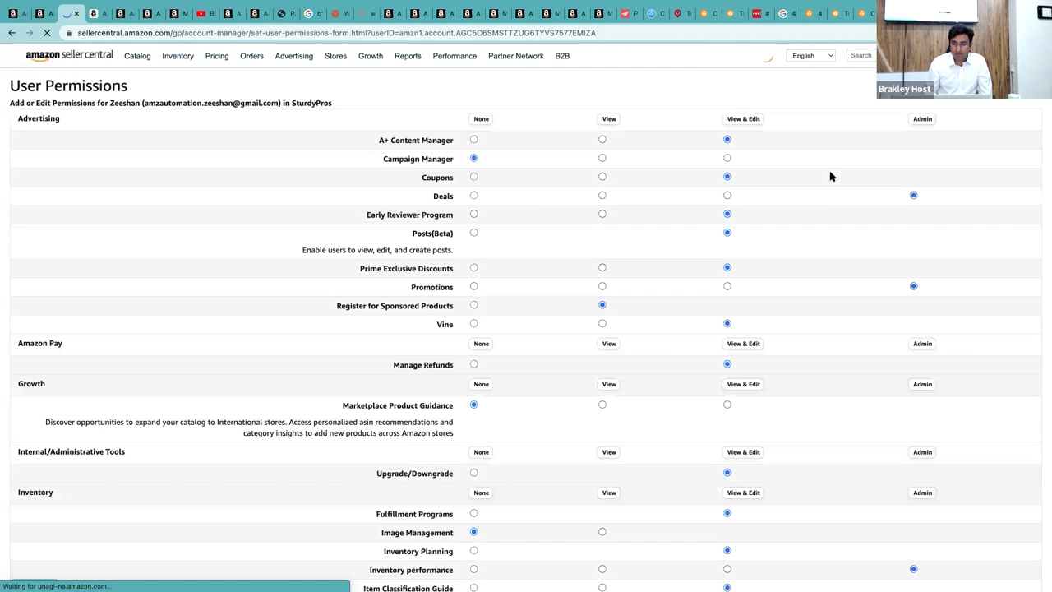
scroll(829, 173, down, 2)
scroll(828, 174, down, 2)
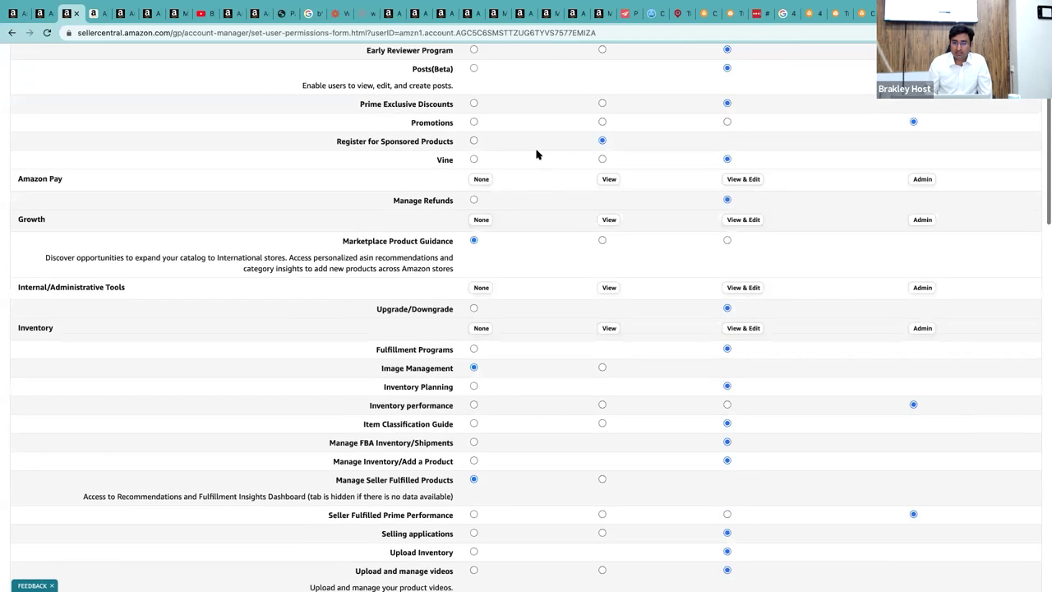
scroll(551, 181, up, 4)
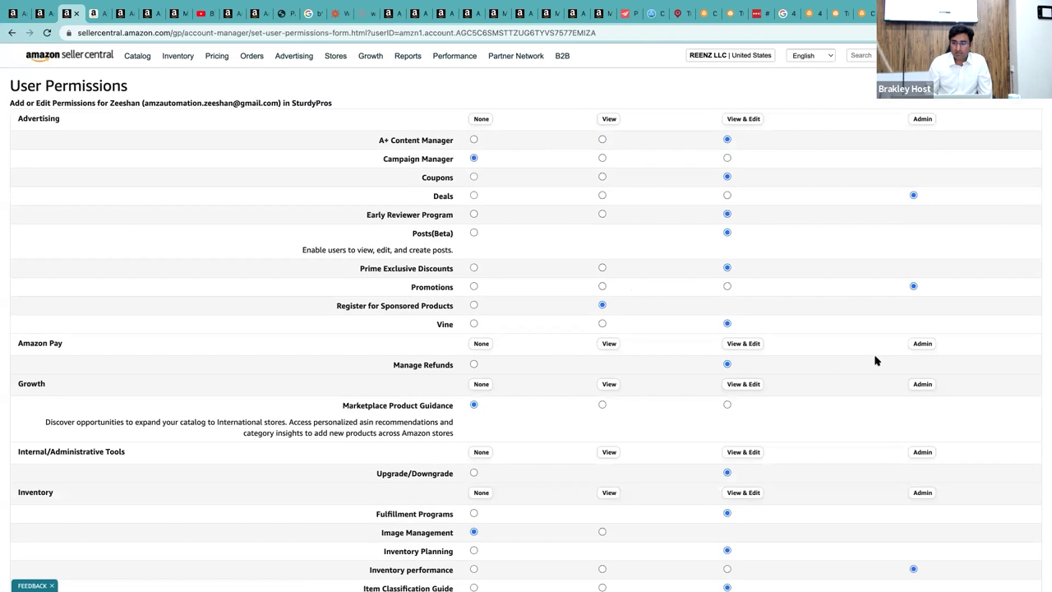
scroll(747, 277, down, 3)
scroll(747, 277, down, 10)
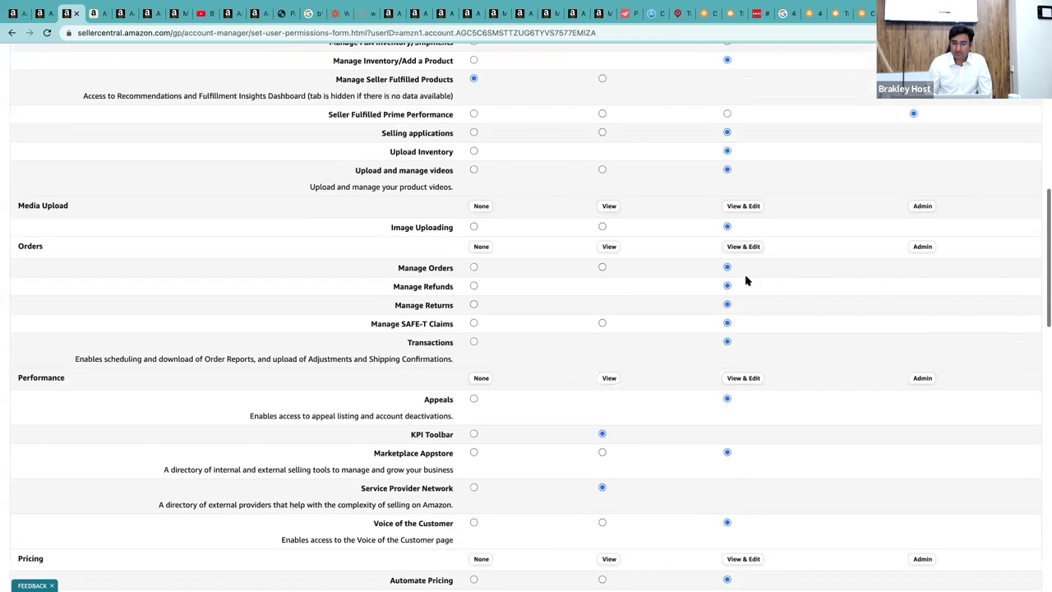
scroll(746, 279, down, 4)
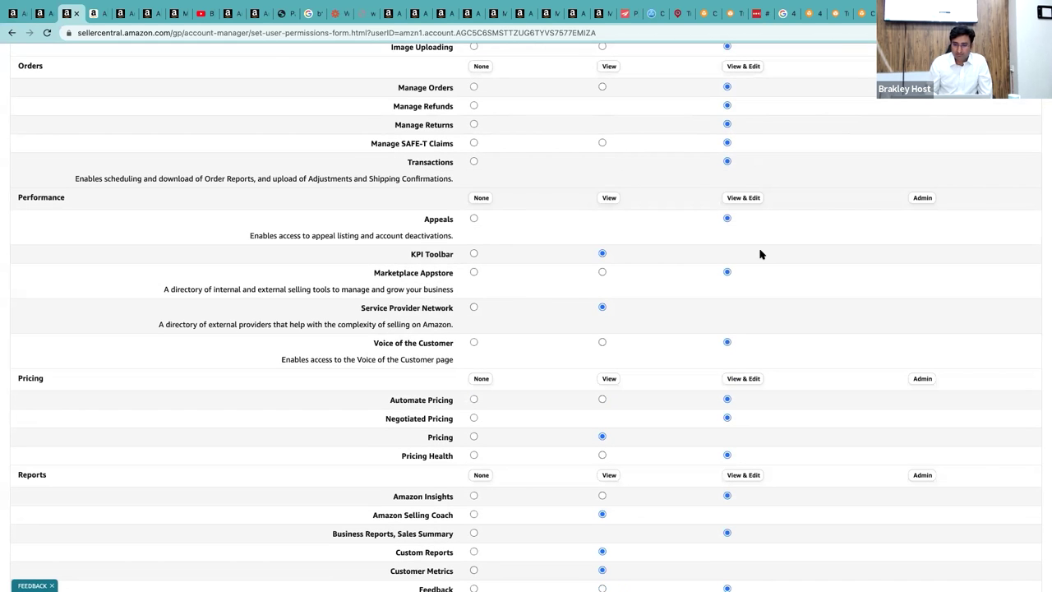
scroll(760, 254, down, 15)
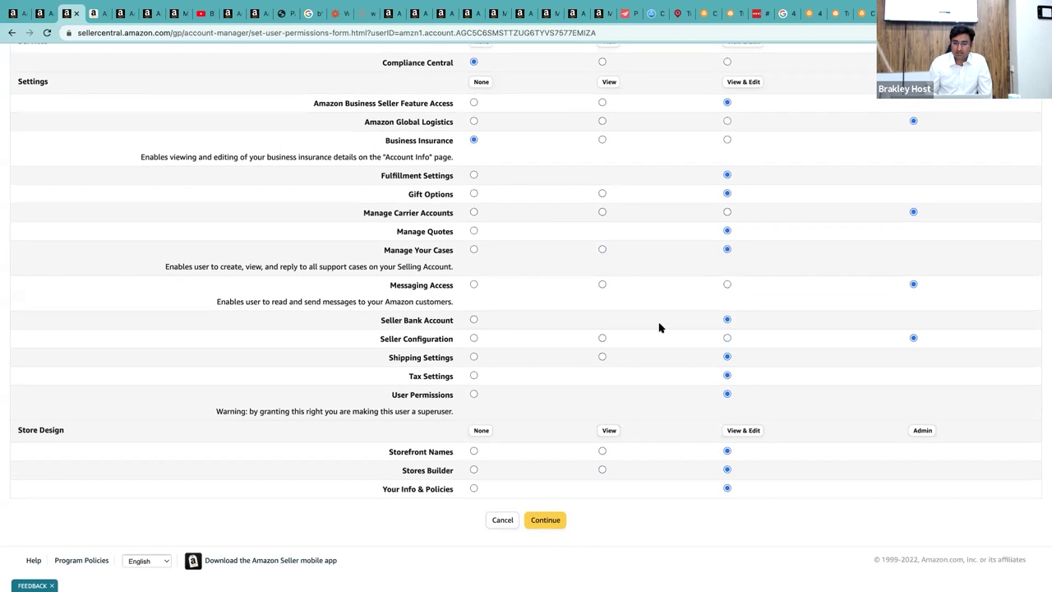
scroll(659, 327, up, 20)
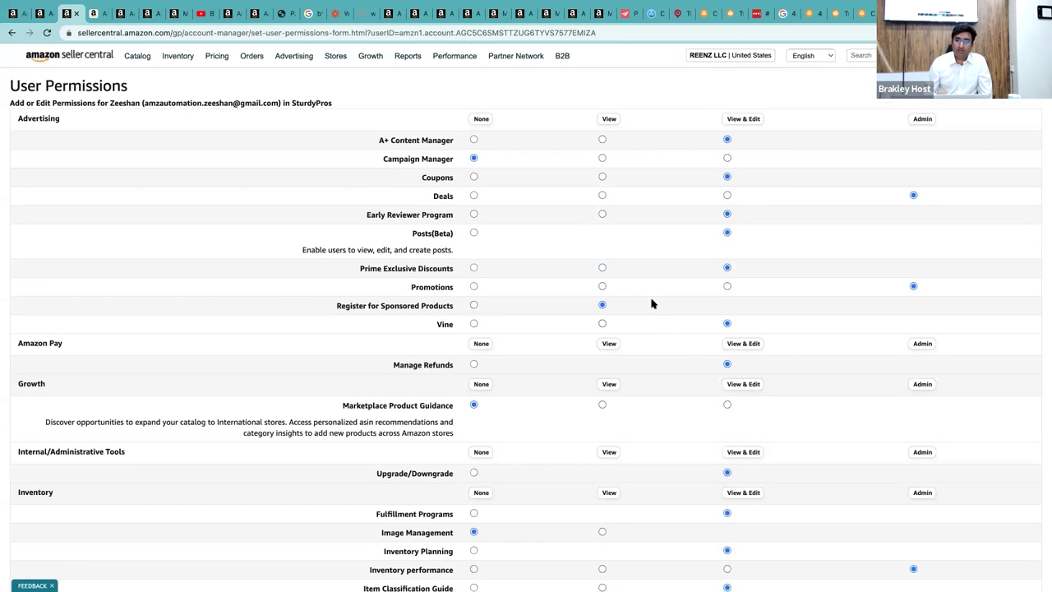
- View the REENZ LLC account's list of marketplaces and return to the Seller Central home page
click(706, 58)
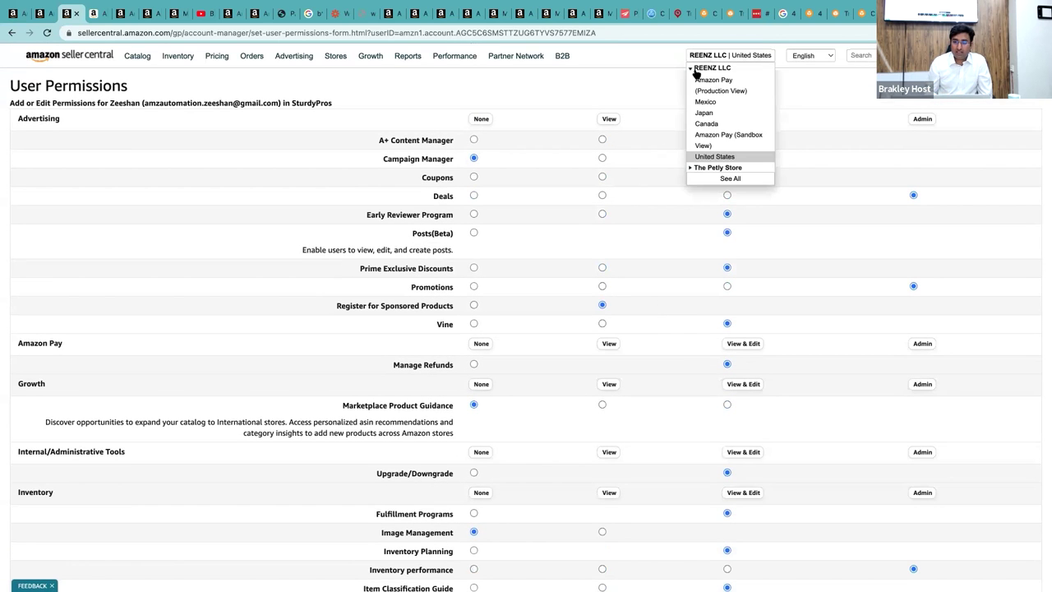
click(695, 69)
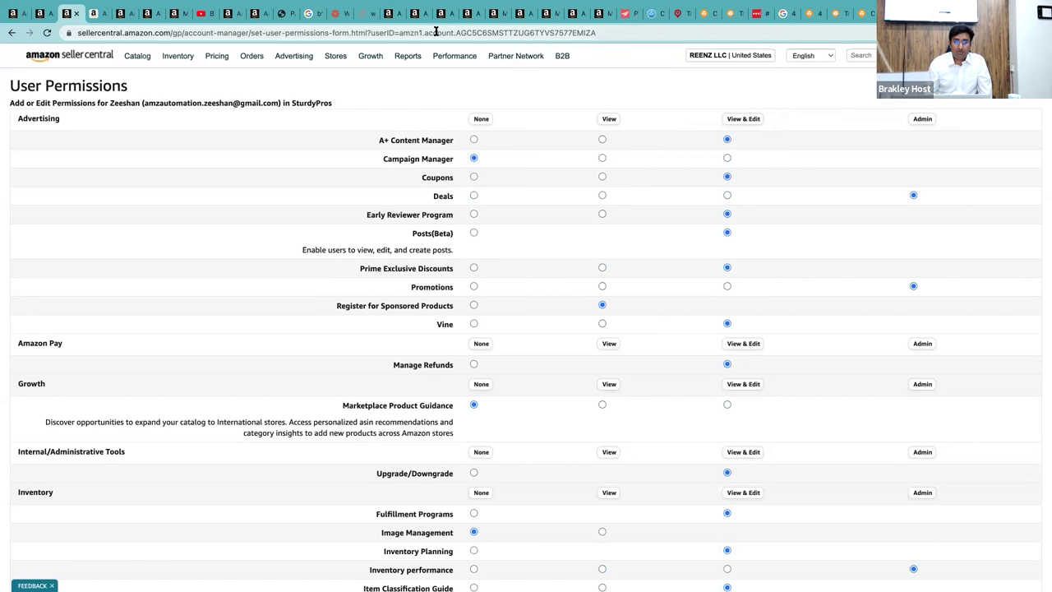
click(57, 68)
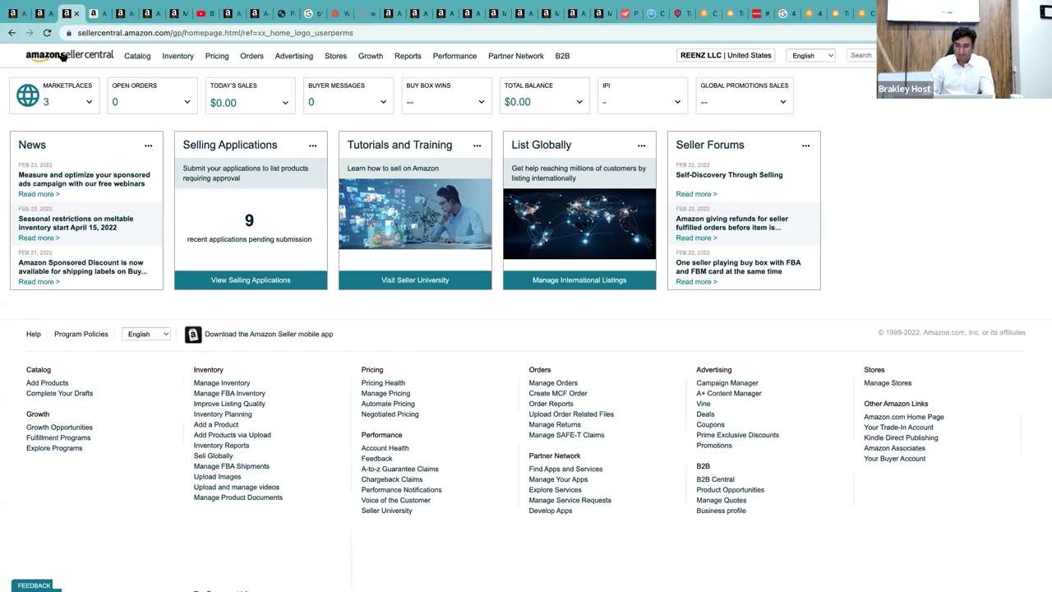
- Switch to the Assignment Elite 1.8 spreadsheet in Google Sheets and show the first columns of the Brands > Products (USA) sheet
mouse_move(818, 5)
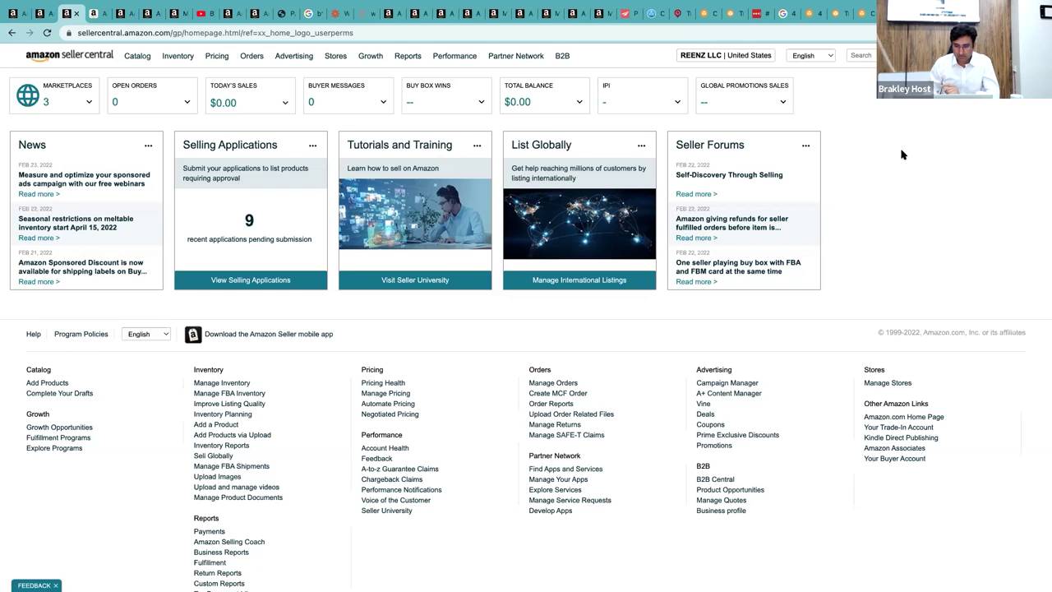
key(alt+Tab)
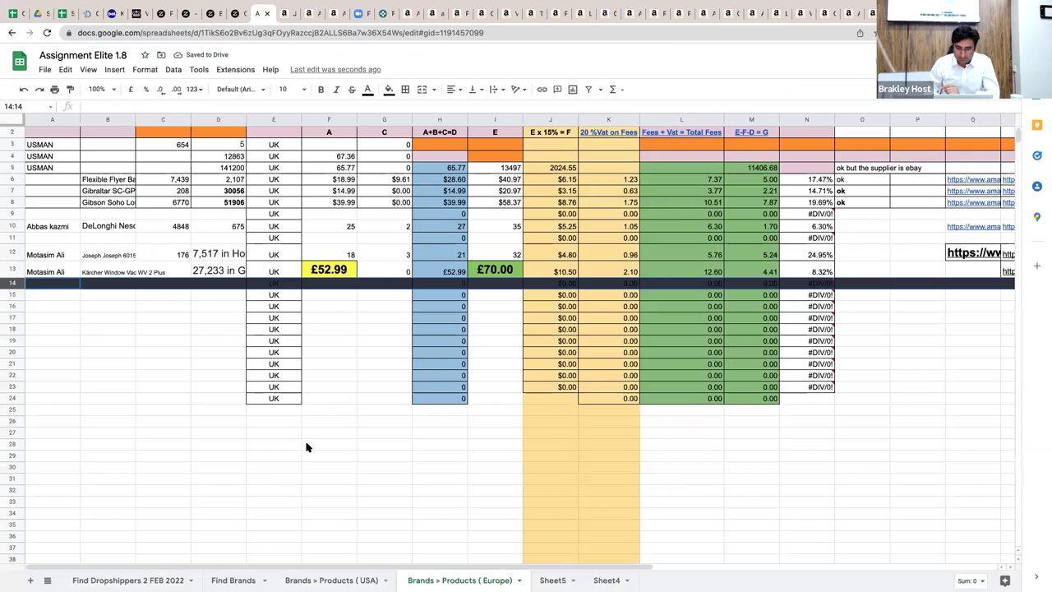
click(332, 579)
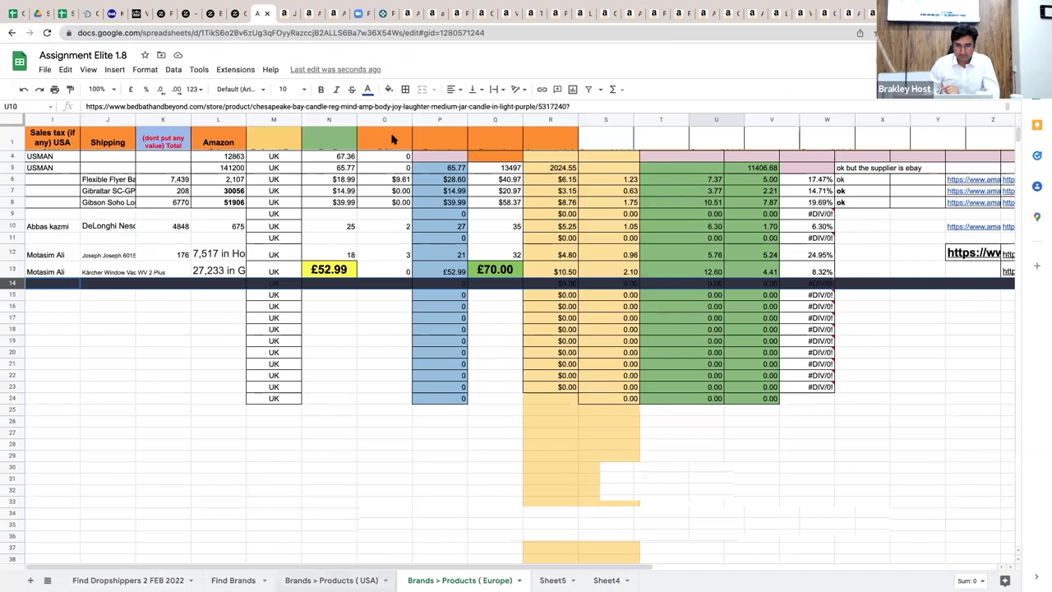
scroll(254, 332, left, 10)
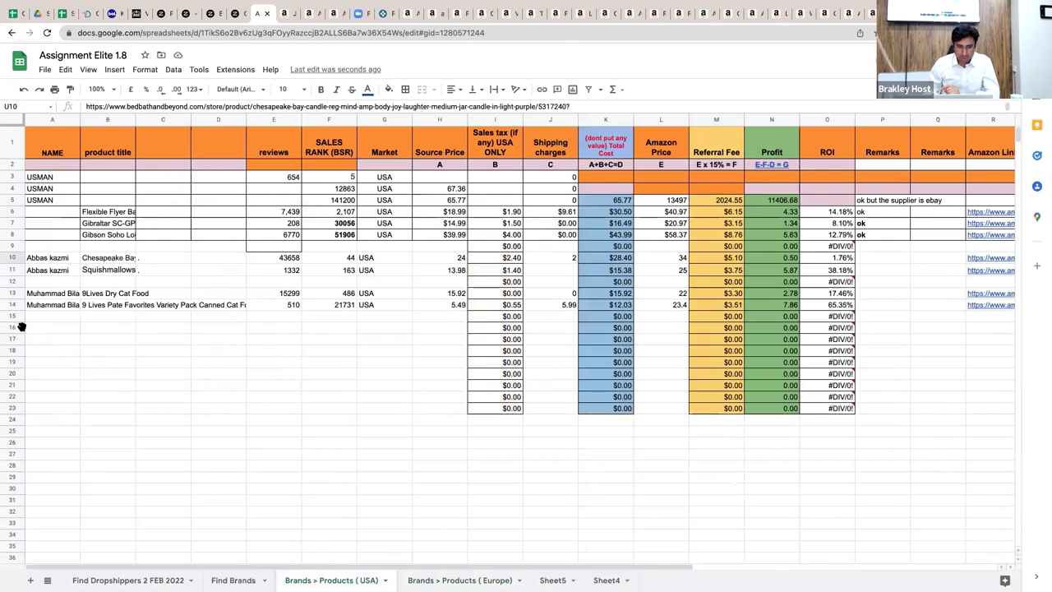
- Fill the whole of row 16 in the USA products sheet with black as a divider and deselect it
click(12, 327)
click(390, 89)
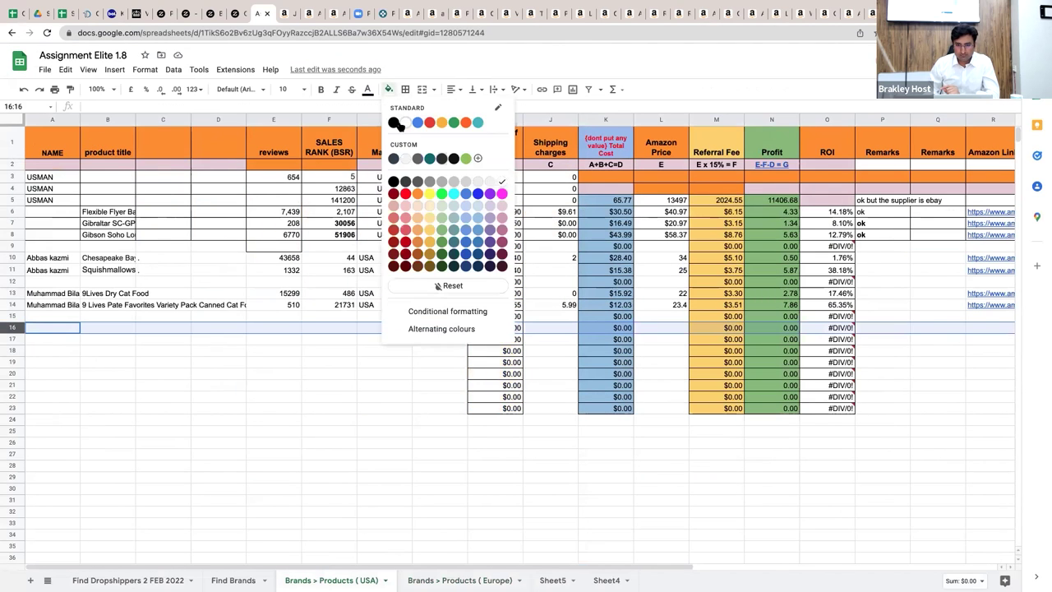
click(401, 125)
click(329, 374)
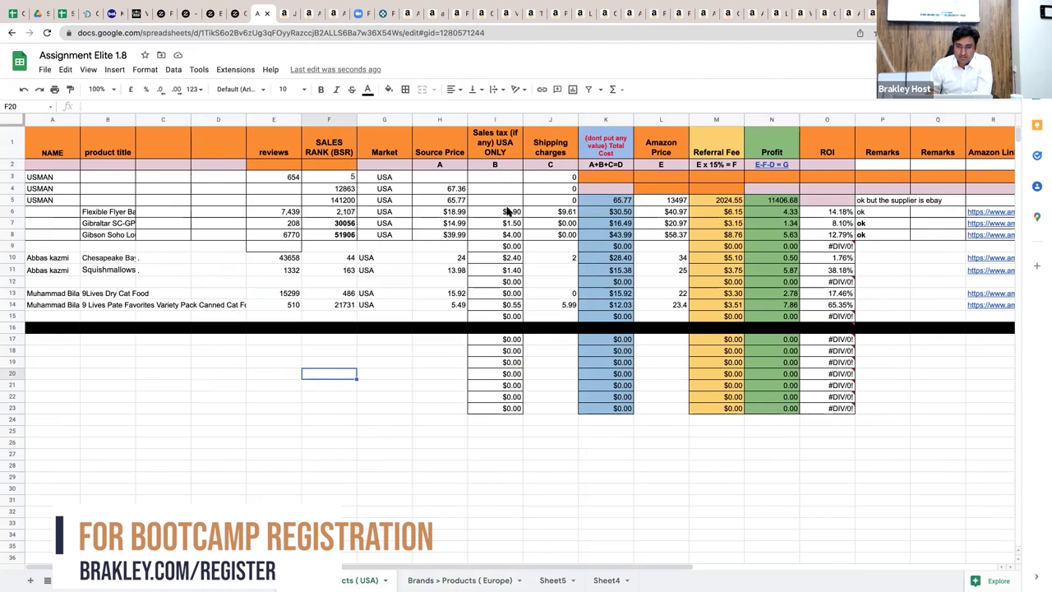
click(249, 411)
scroll(250, 410, right, 1)
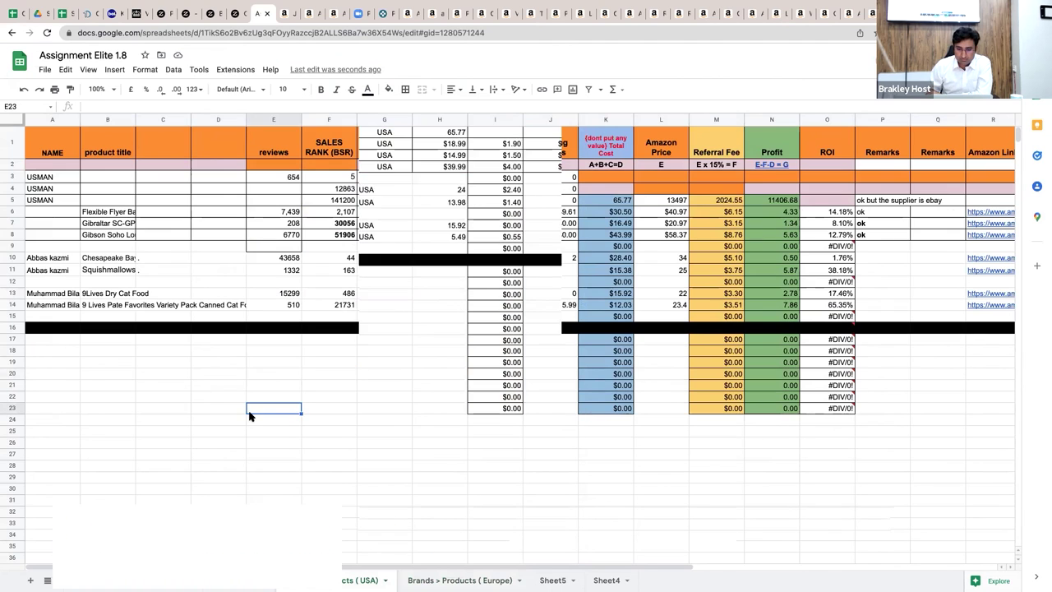